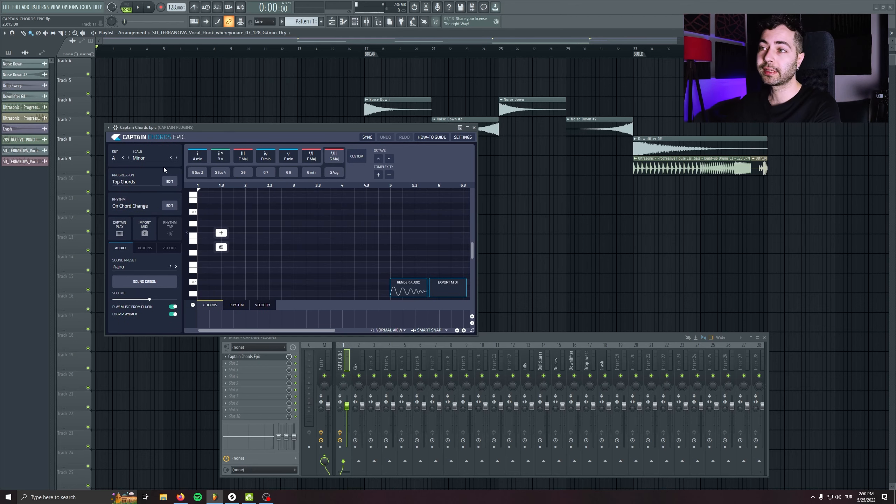
Set the chord key to A♭ / G♯ minor and preview the ii° chord
left_click(116, 161)
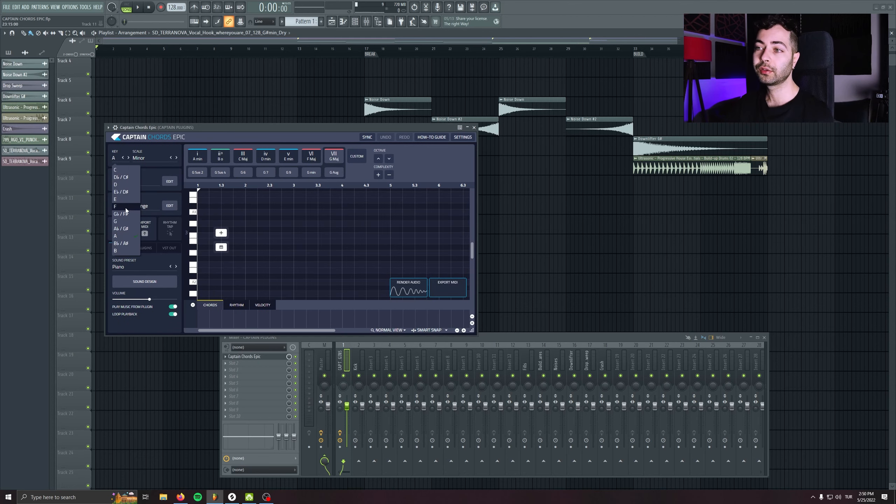
left_click(131, 227)
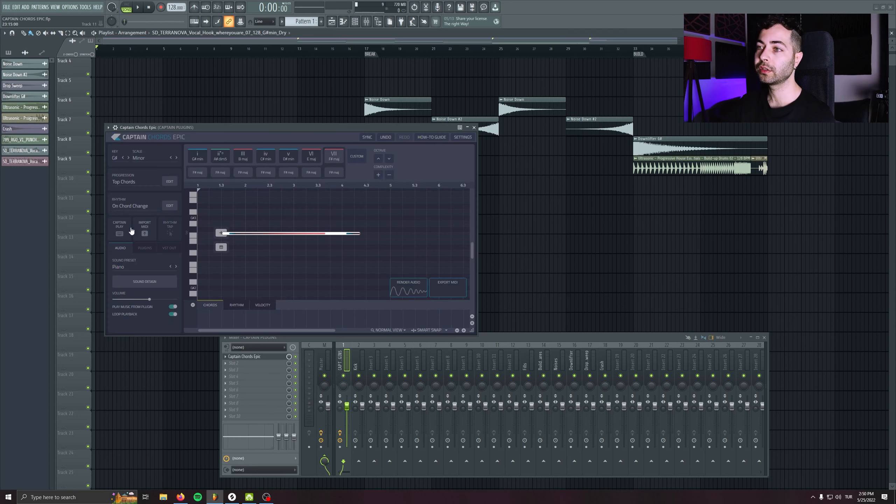
left_click(220, 156)
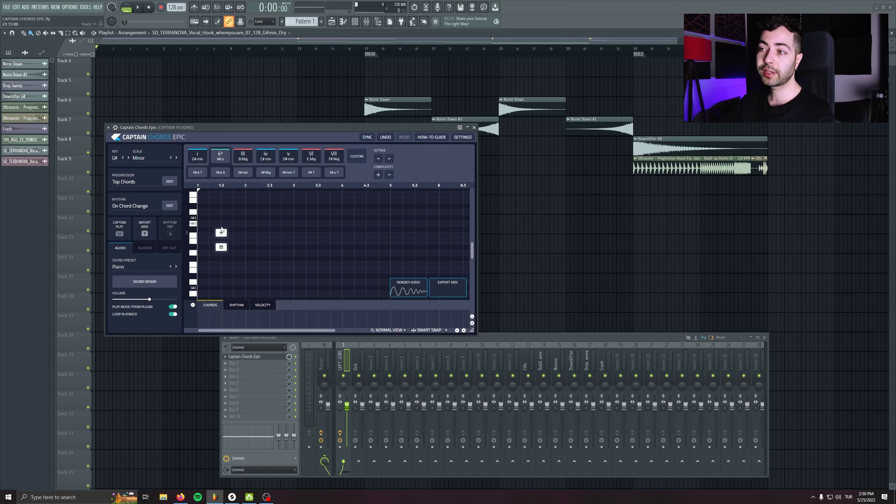
Fill the first four bars of the chord canvas with one G# min chord each
left_click(221, 233)
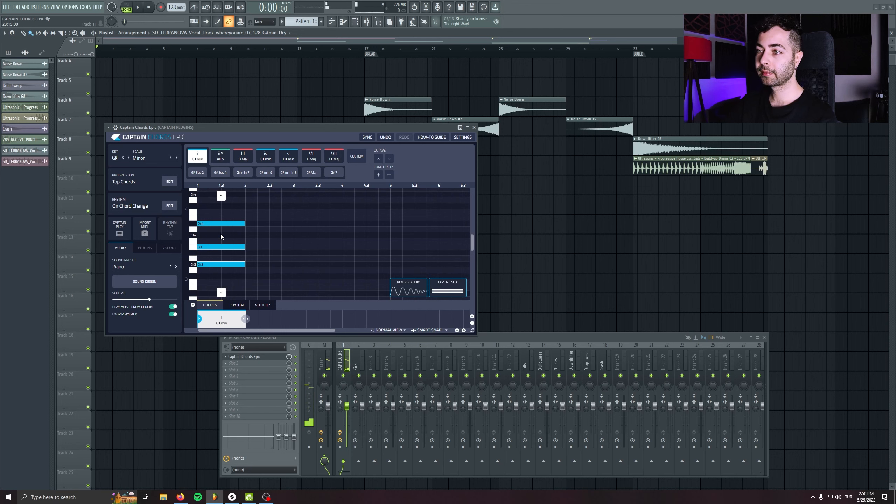
mouse_move(270, 236)
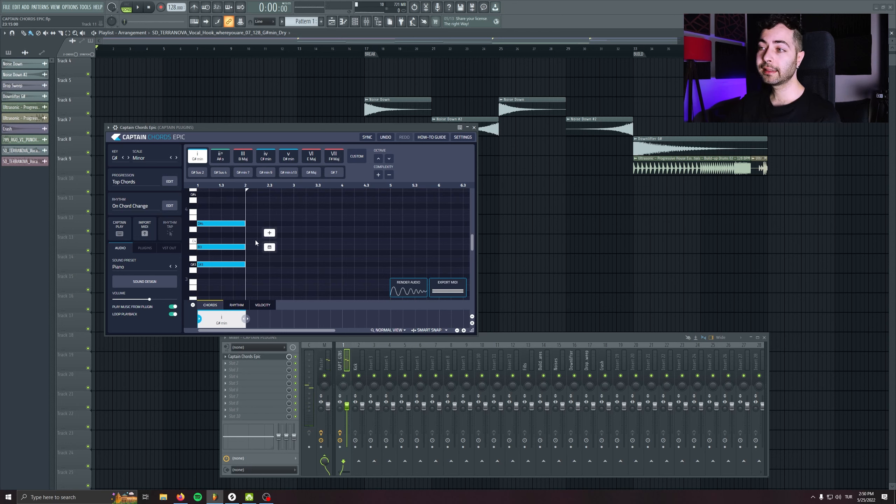
left_click(271, 233)
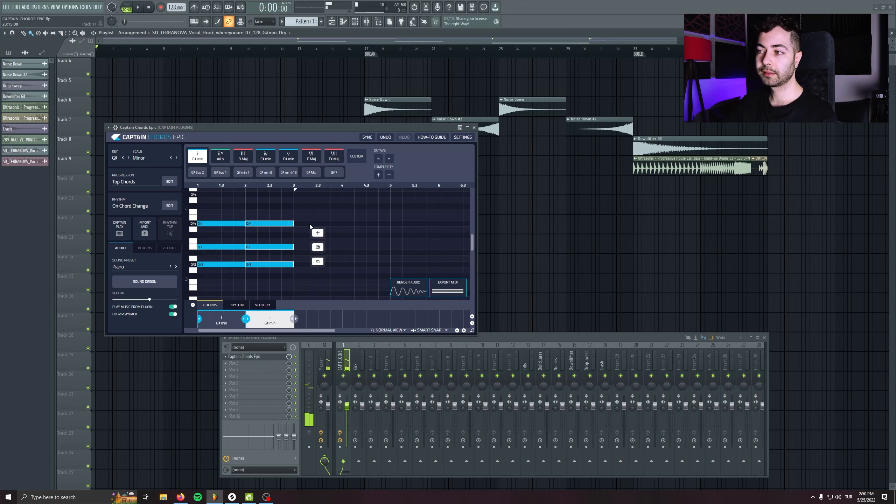
left_click(320, 233)
left_click(366, 233)
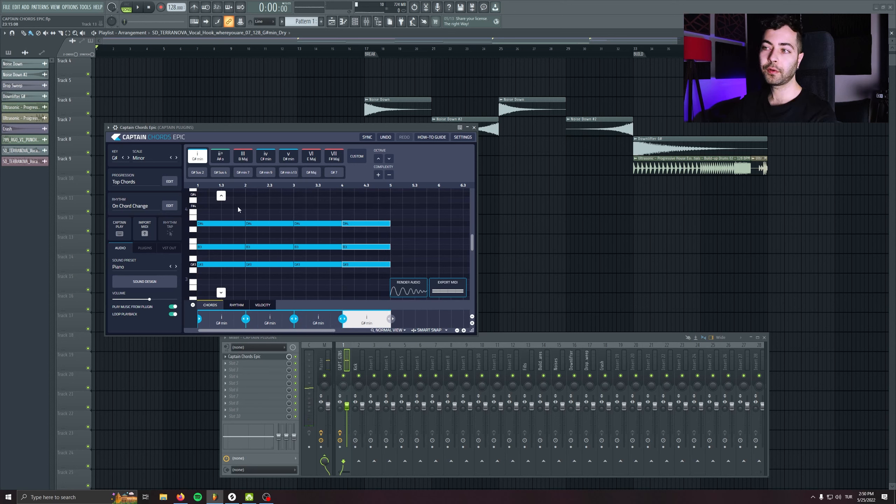
Change the second chord to v (D# min), the third to VI (E Maj) and the fourth to ii° (A# dim)
left_click(270, 210)
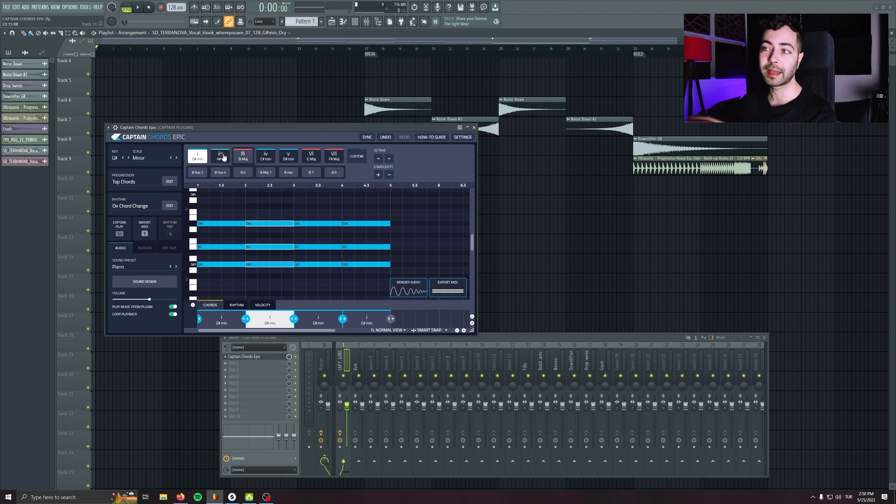
left_click(289, 158)
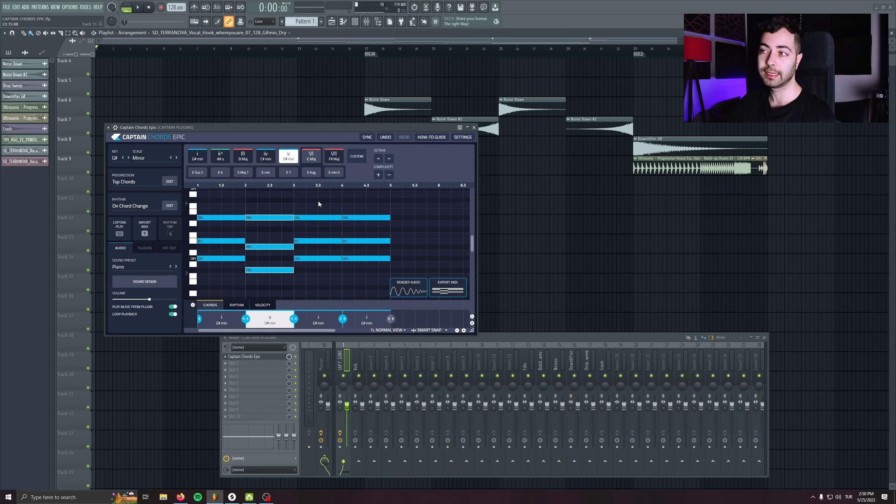
left_click(319, 202)
left_click(307, 155)
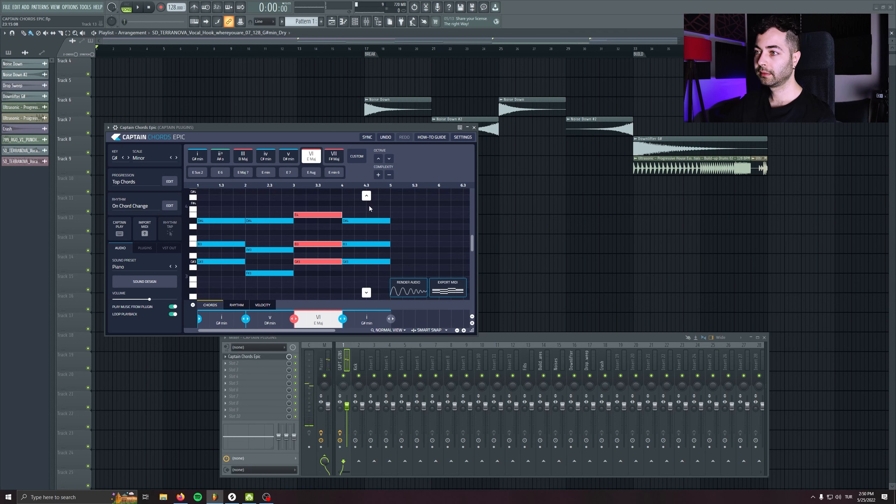
left_click(367, 319)
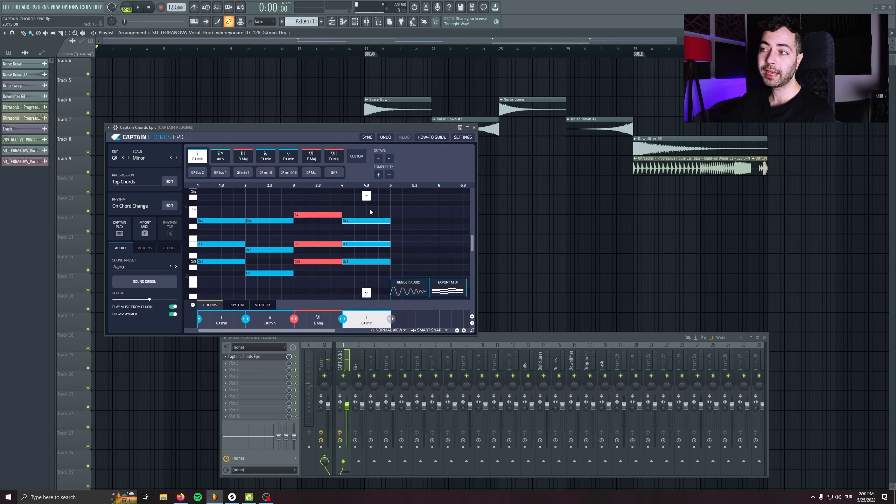
left_click(217, 161)
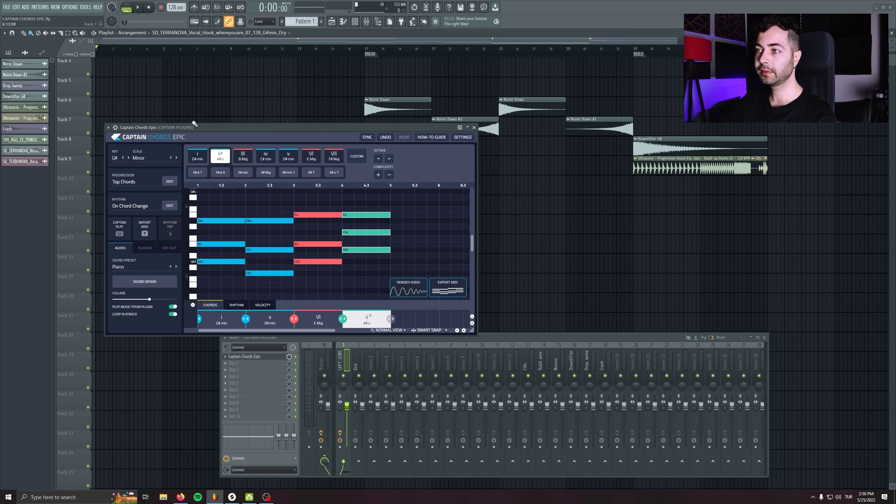
Play back the progression while raising the chord plugin's volume to about 0.89, and stop playback
scroll(211, 101, "down", 2)
key("space")
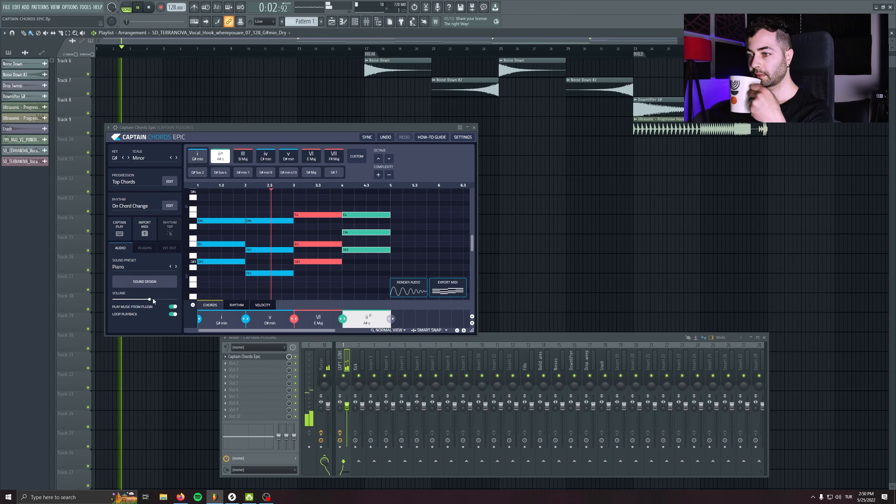
left_click_drag(153, 301, 170, 301)
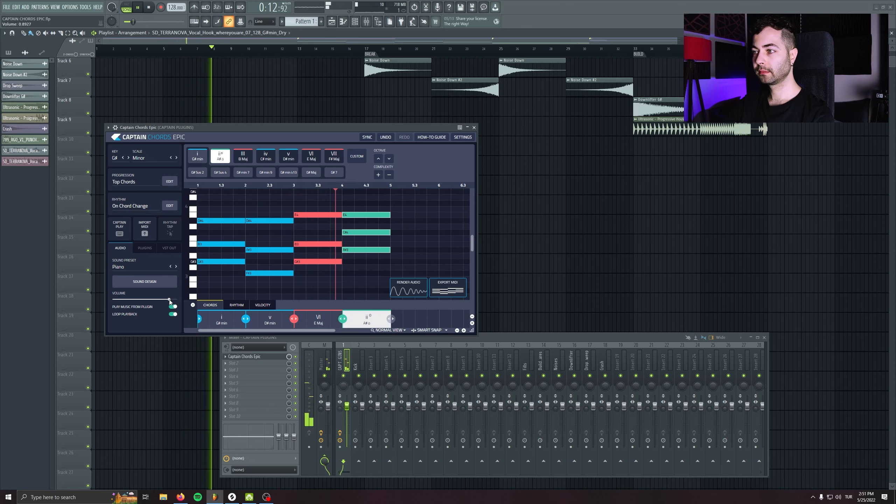
key("space")
Change the fourth chord to i (G# min) and invert it upward once
mouse_move(367, 256)
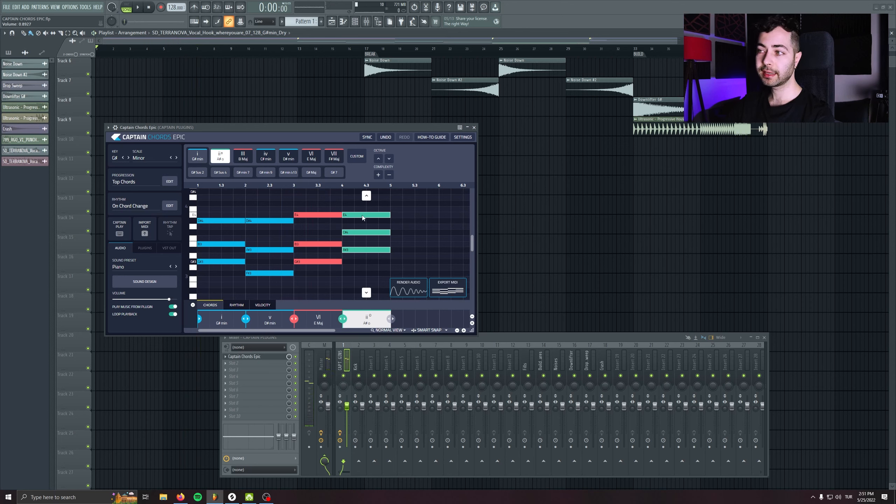
left_click(360, 215)
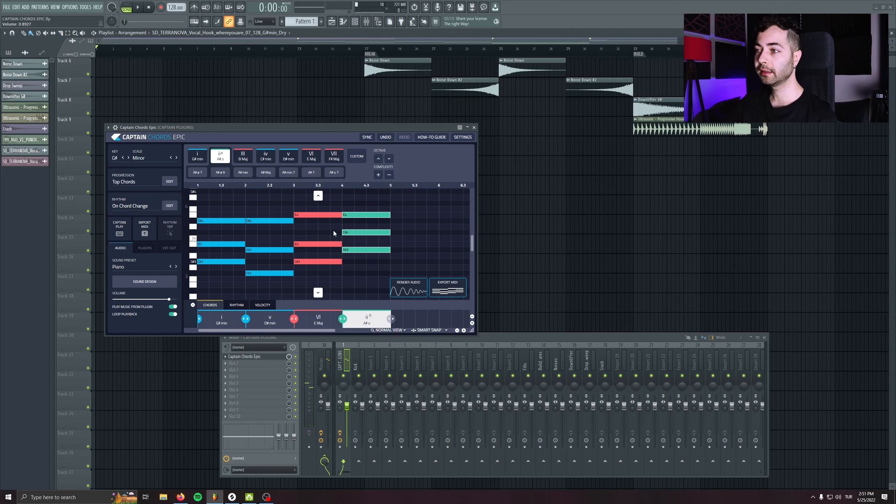
left_click(366, 292)
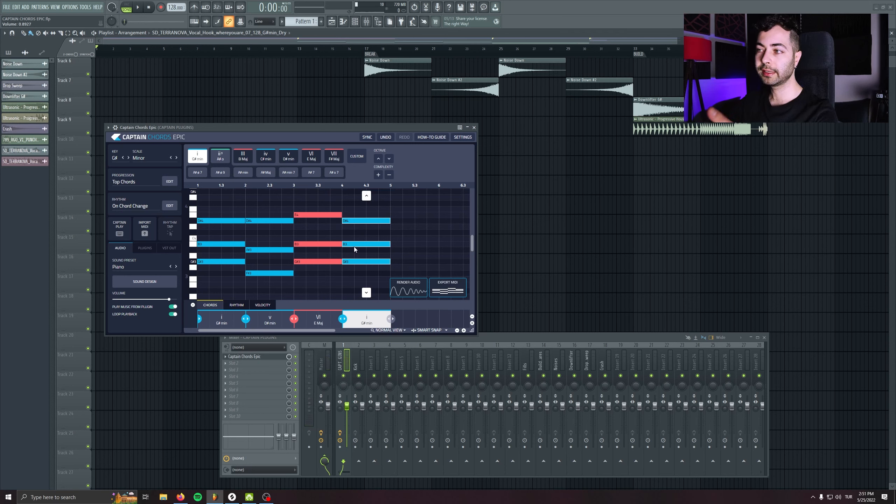
left_click(369, 198)
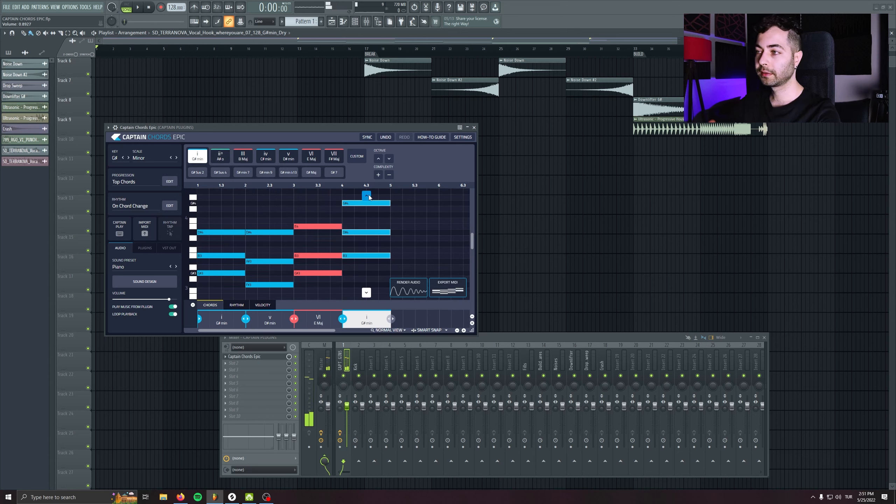
Try an upward inversion on the third chord, revert it, and invert the second chord upward once
left_click(319, 195)
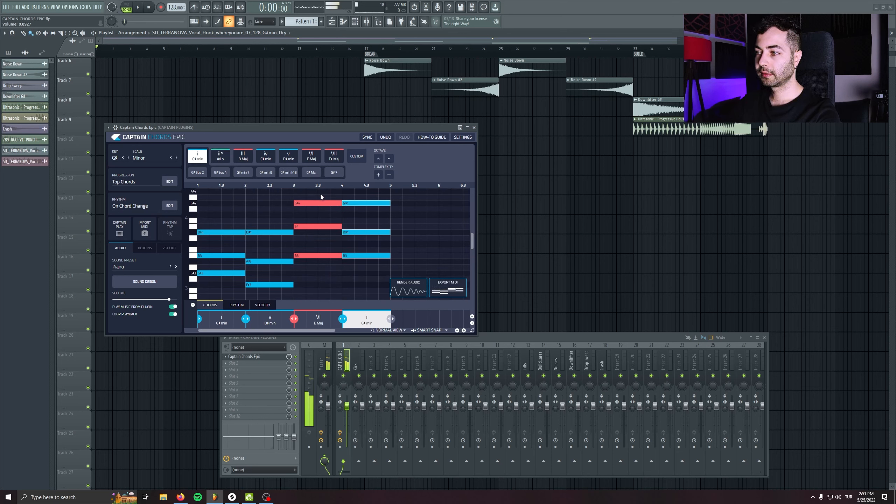
left_click(319, 297)
left_click(269, 196)
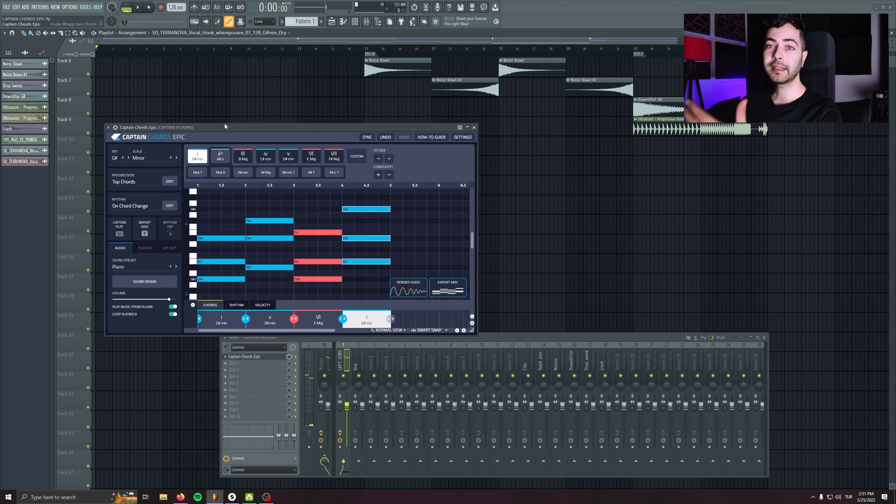
Listen to the progression, and replace the fourth chord with the G# 7 variation
key("space")
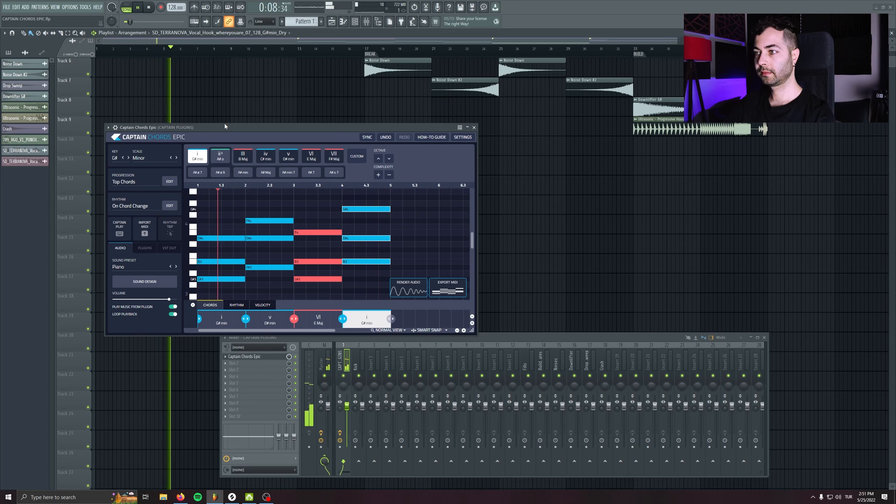
key("space")
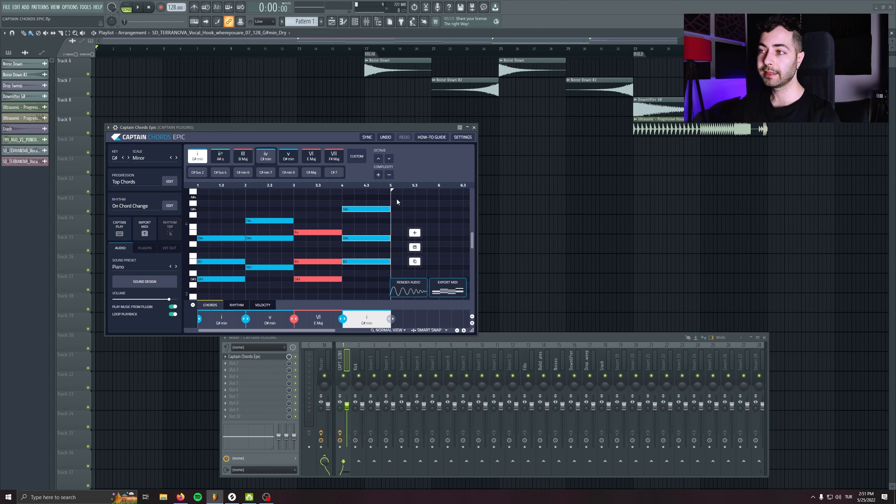
left_click_drag(397, 202, 366, 278)
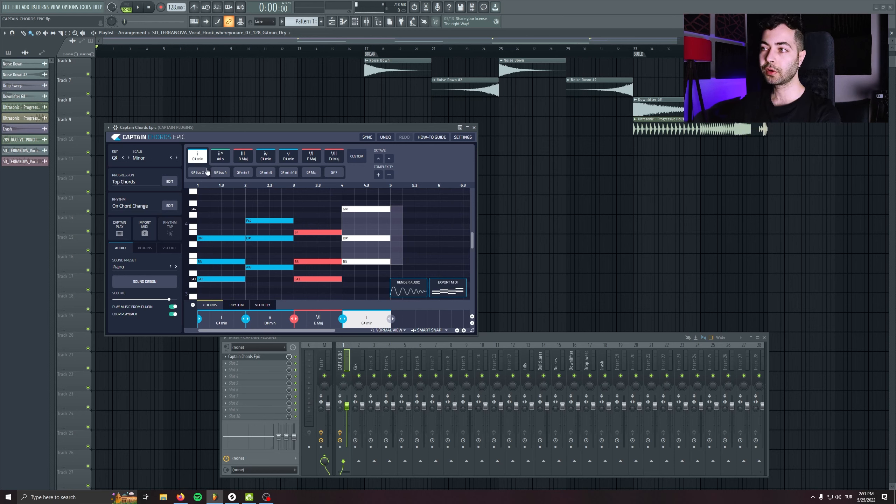
left_click(335, 174)
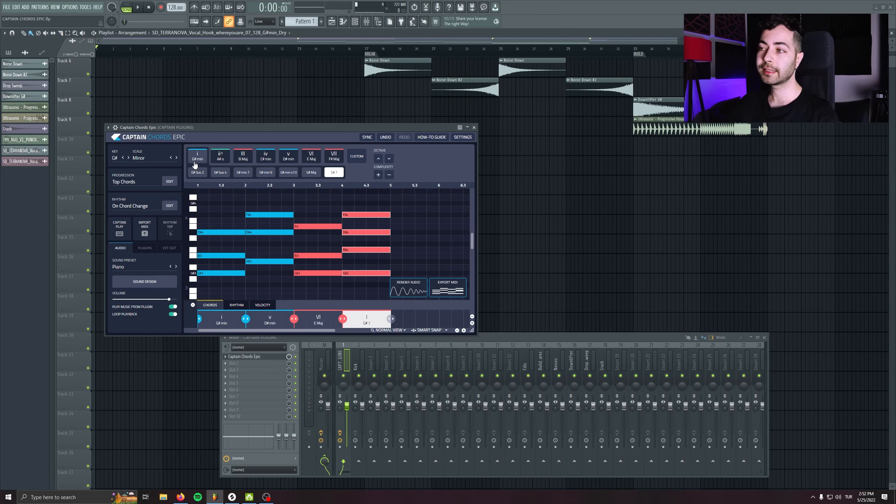
Open Captain Play in computer keyboard mode and try out several of the common chords of the key
left_click(119, 229)
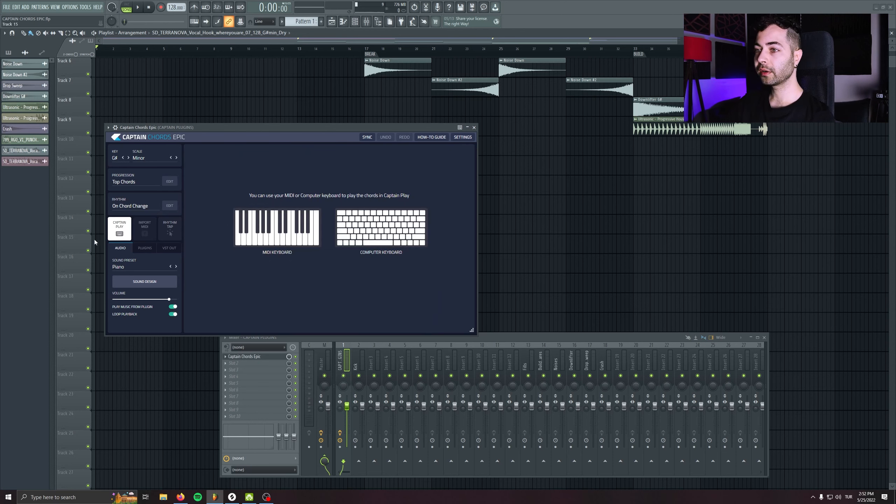
left_click(372, 237)
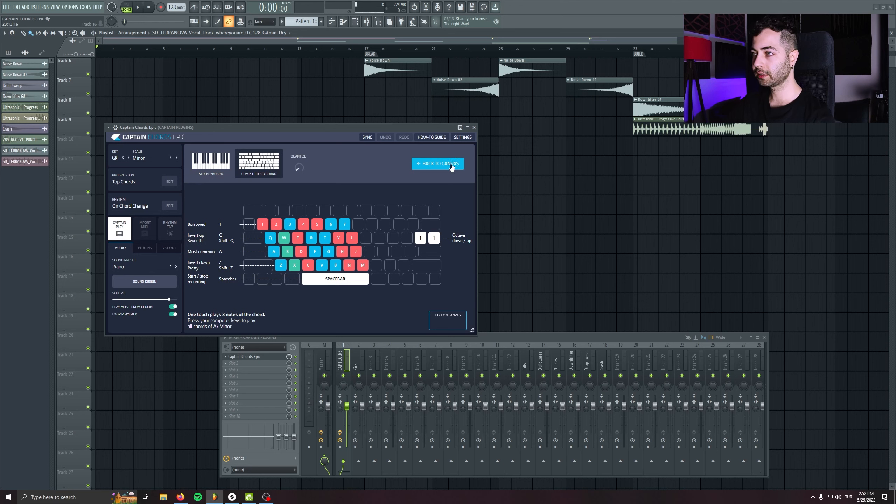
key("a")
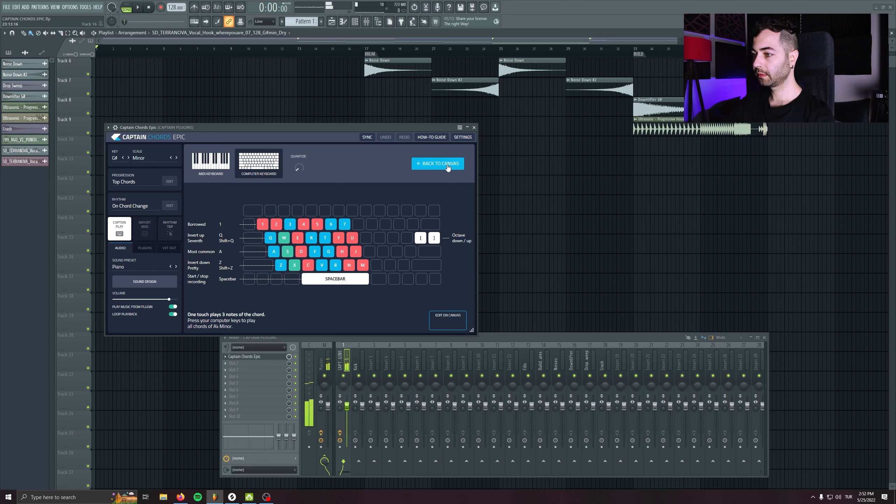
key("f")
key("g")
key("h")
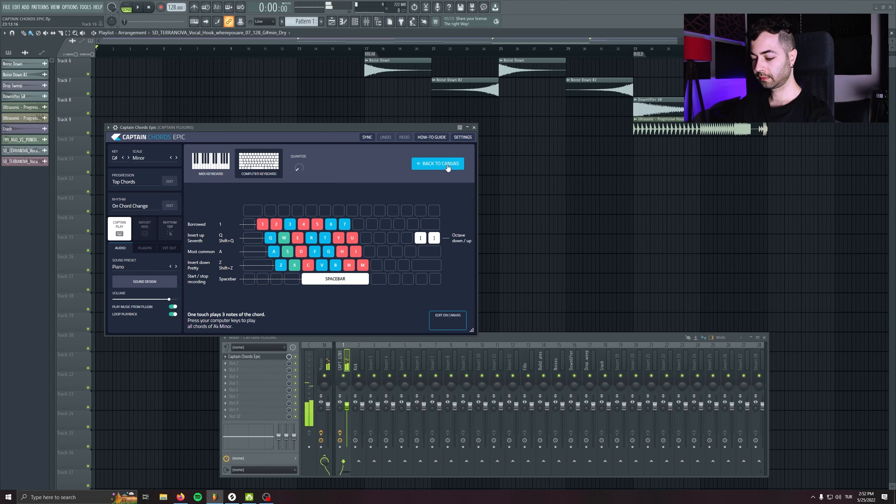
key("j")
key("d")
key("a")
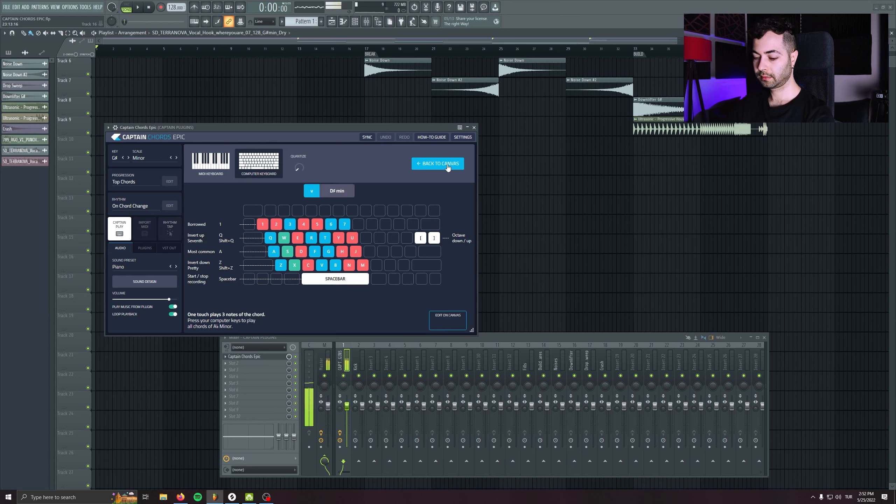
key("s")
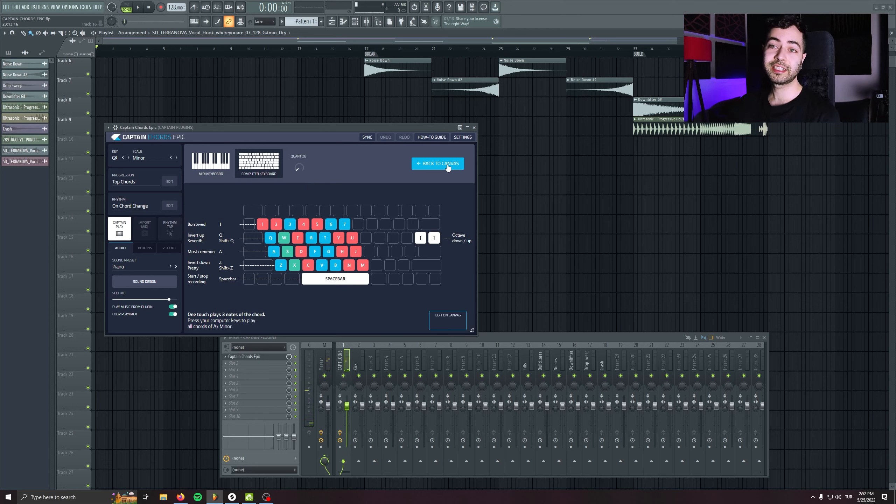
Unmute the vocal hook track (Track 2) in the playlist
scroll(253, 103, "up", 3)
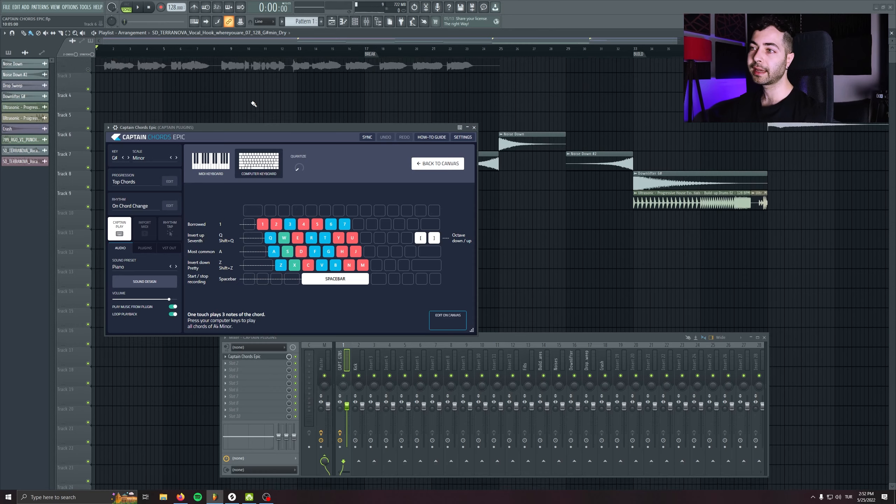
scroll(253, 103, "up", 1)
left_click(89, 94)
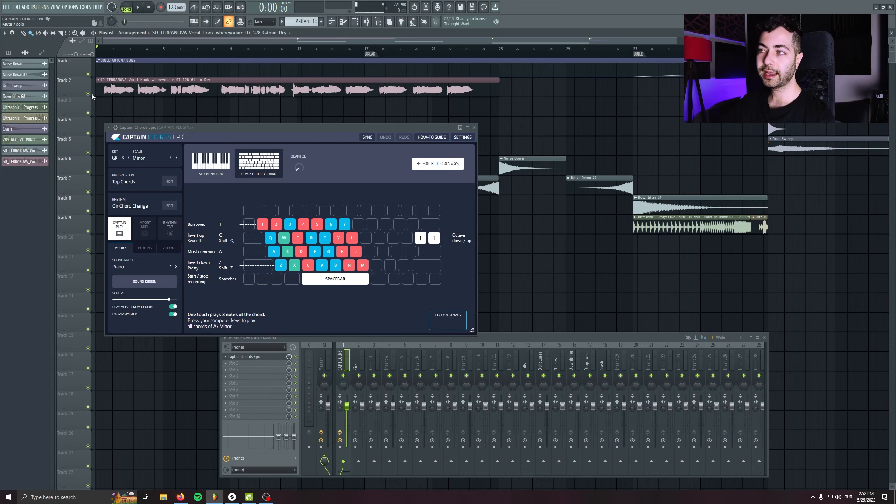
left_click(438, 163)
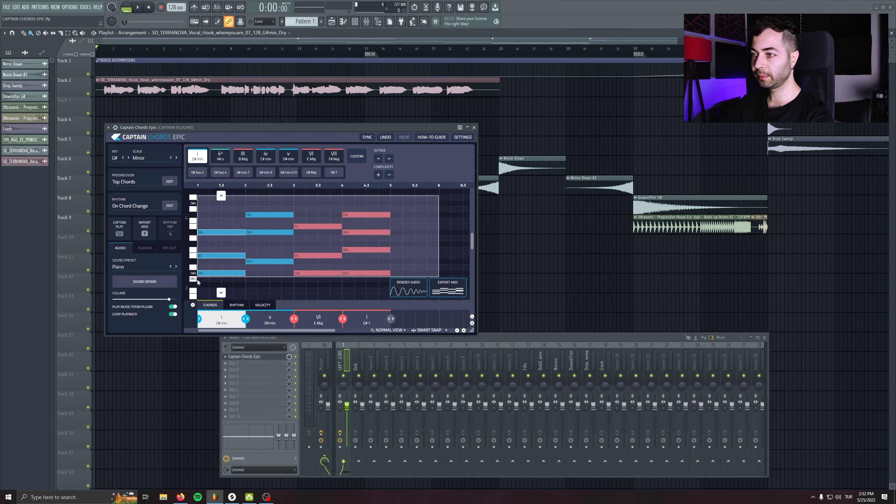
left_click(126, 231)
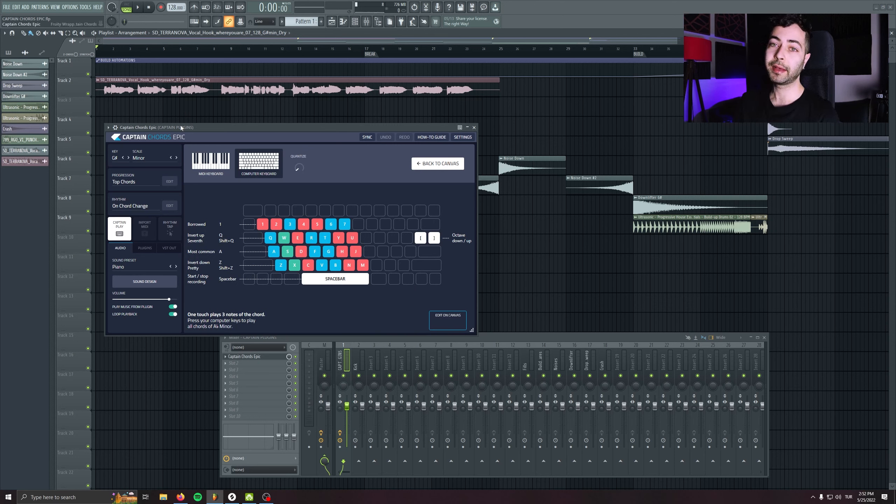
key("space")
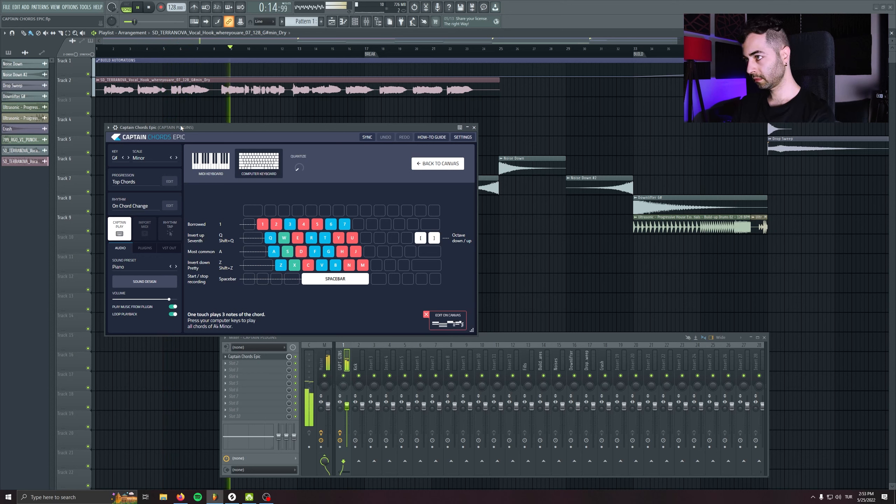
key("space")
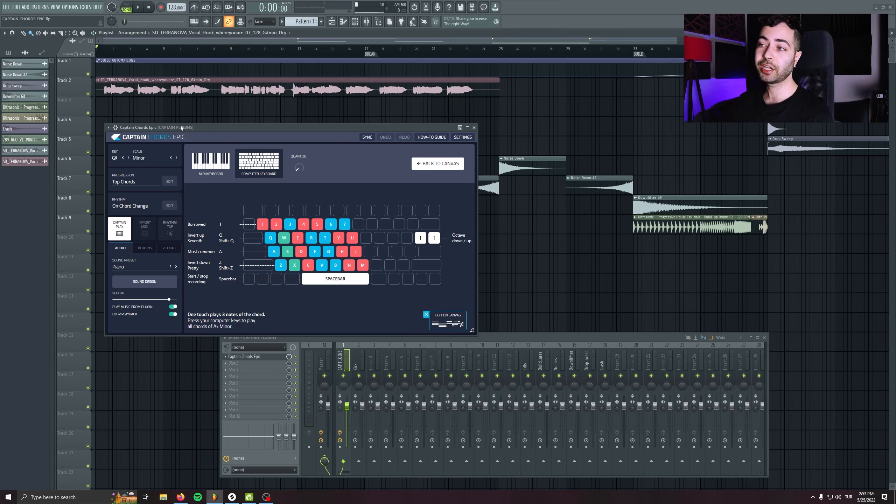
left_click(119, 229)
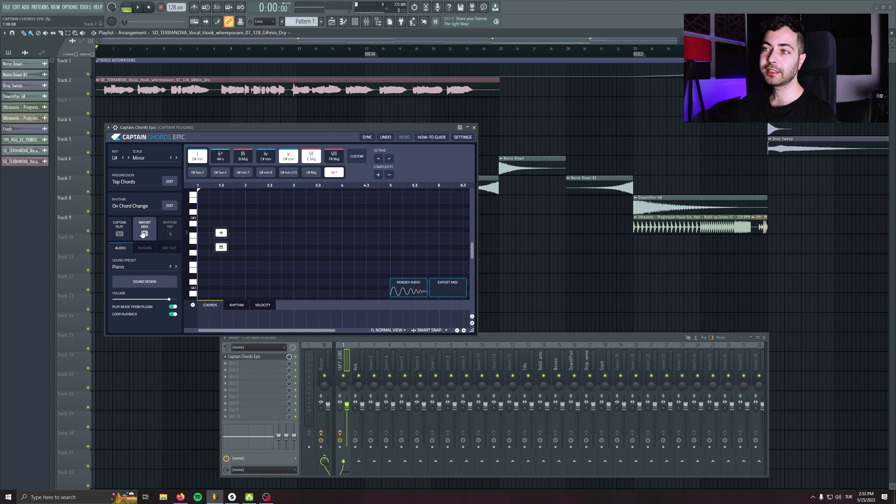
Open the sound presets and filter them to the Progressive House genre and Plucks instruments
left_click(147, 267)
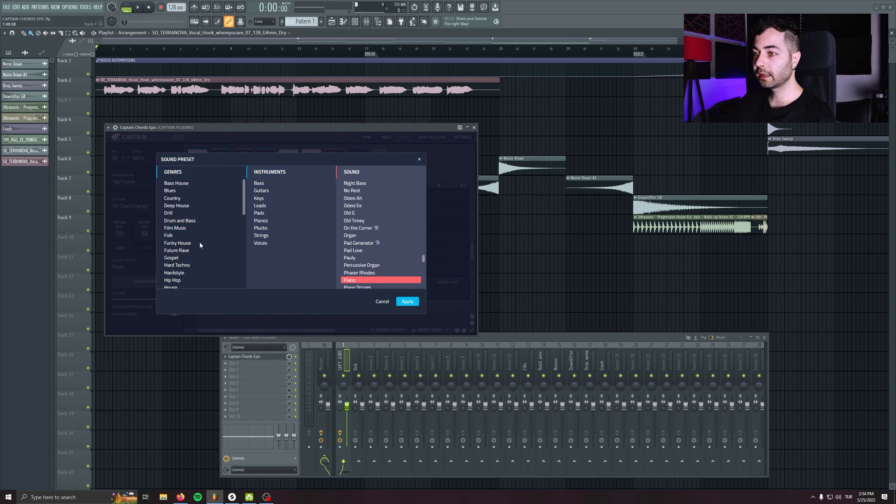
scroll(187, 270, "down", 5)
left_click(186, 235)
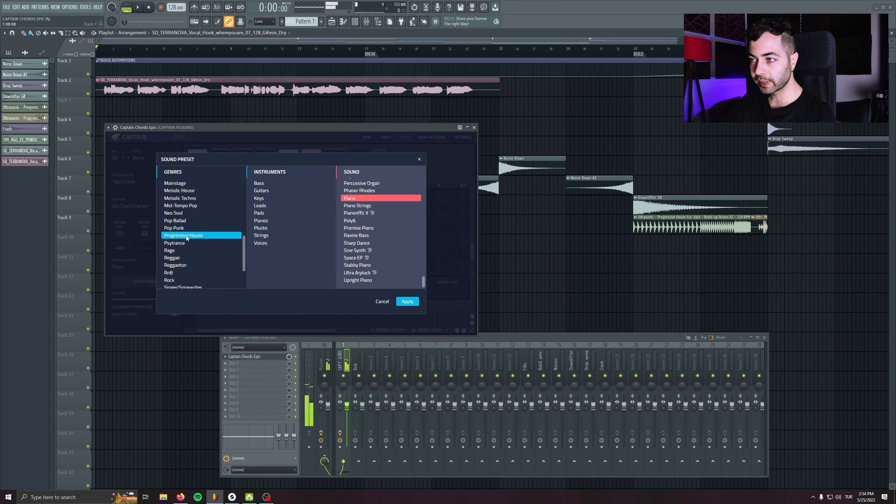
left_click(267, 226)
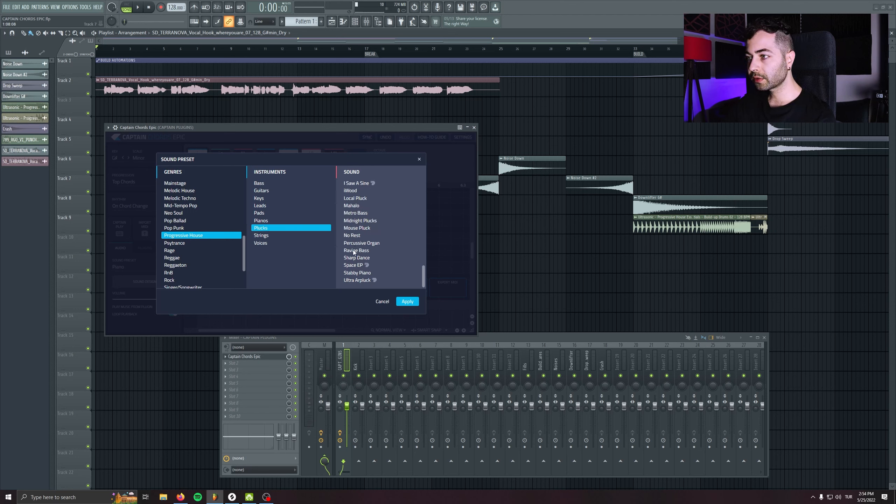
Audition several Progressive House pluck sounds, including Mouse Pluck, Harpsisynth, Heaven Pluck and Additive Chimes
left_click(356, 243)
left_click(356, 236)
left_click(358, 227)
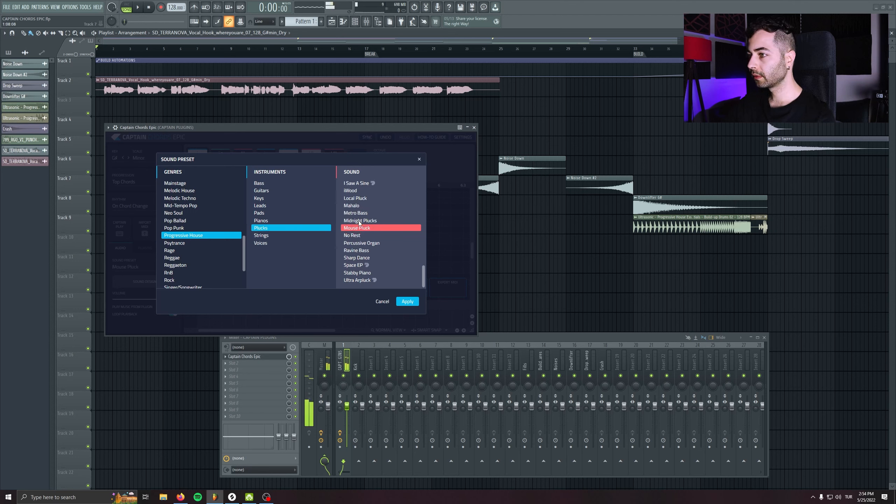
left_click(357, 250)
left_click(357, 258)
scroll(359, 243, "up", 4)
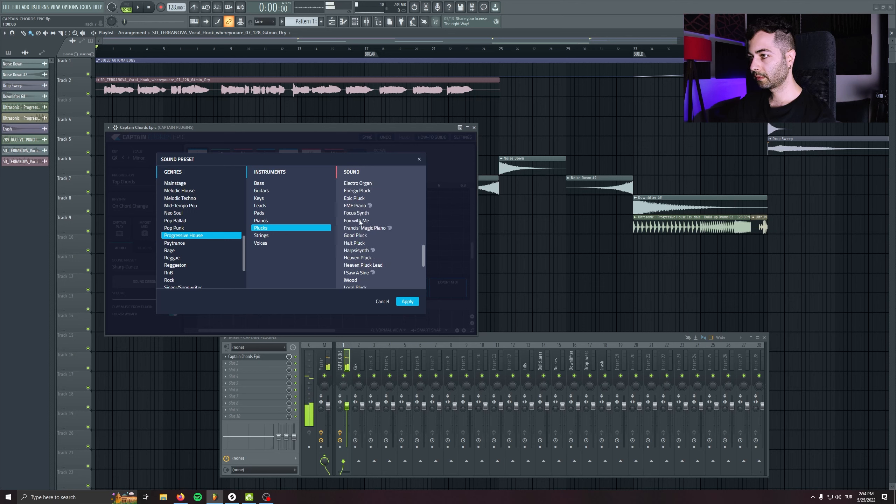
left_click(359, 221)
left_click(360, 227)
left_click(363, 250)
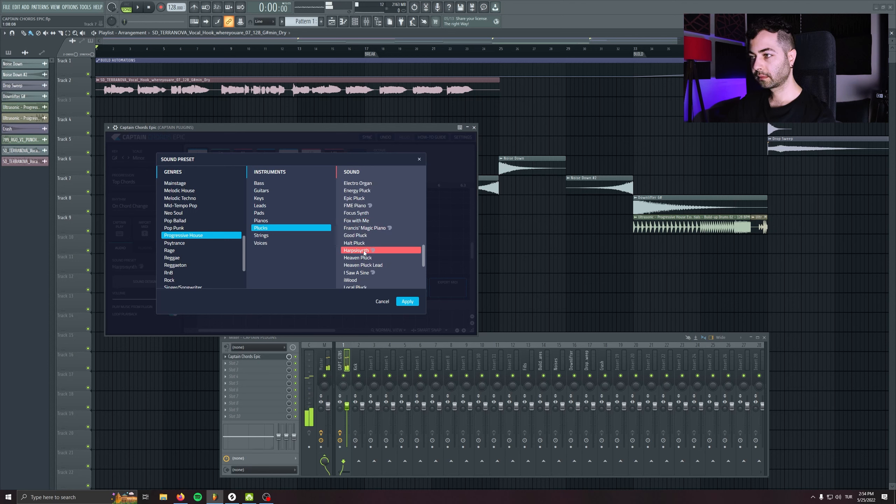
left_click(366, 265)
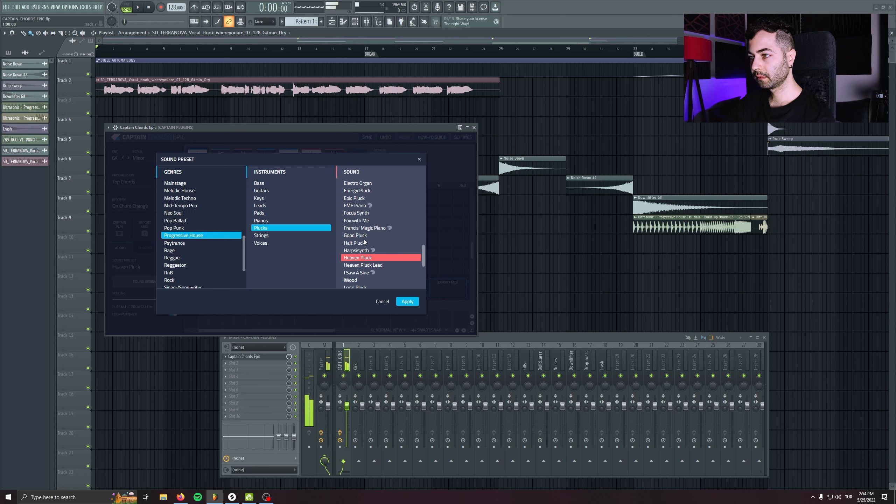
left_click(365, 227)
scroll(364, 228, "up", 15)
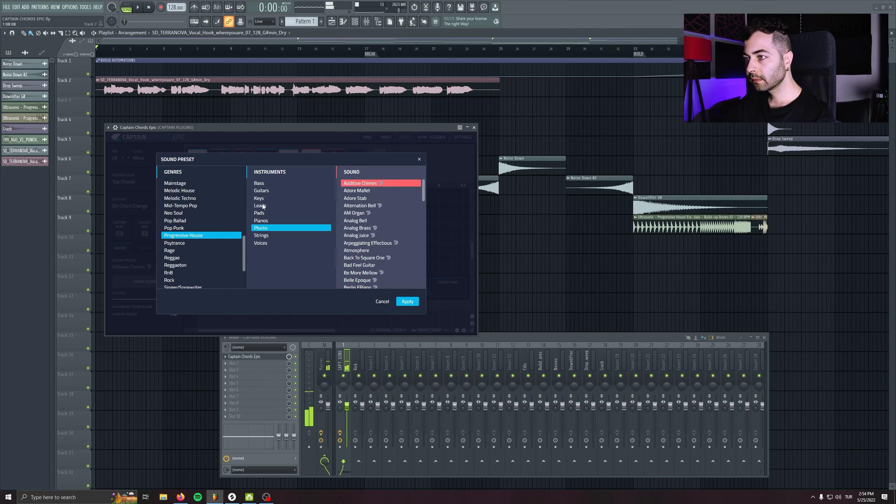
Audition several Progressive House lead sounds and apply the Be More Mellow preset
left_click(274, 227)
left_click(355, 198)
left_click(357, 205)
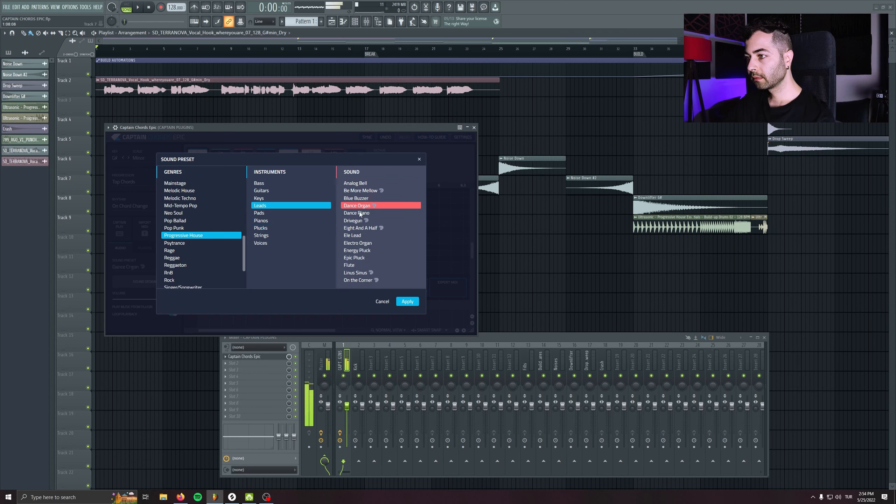
left_click(368, 250)
left_click(367, 236)
left_click(371, 273)
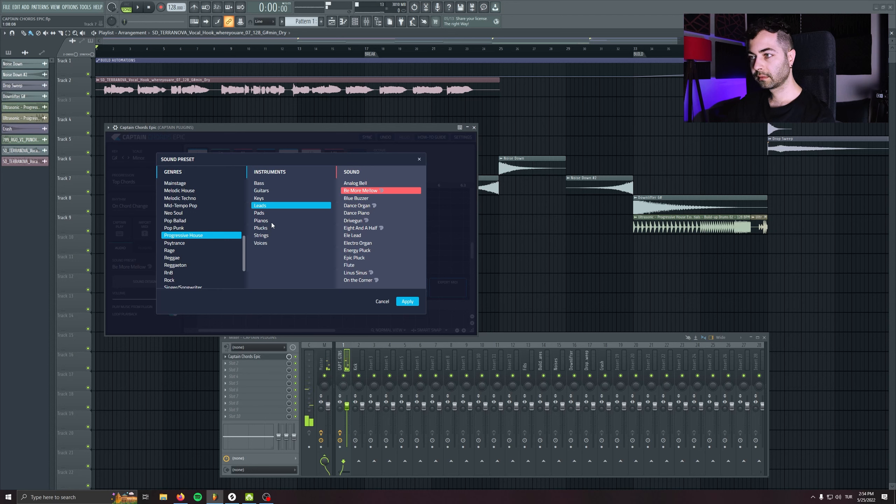
left_click(407, 302)
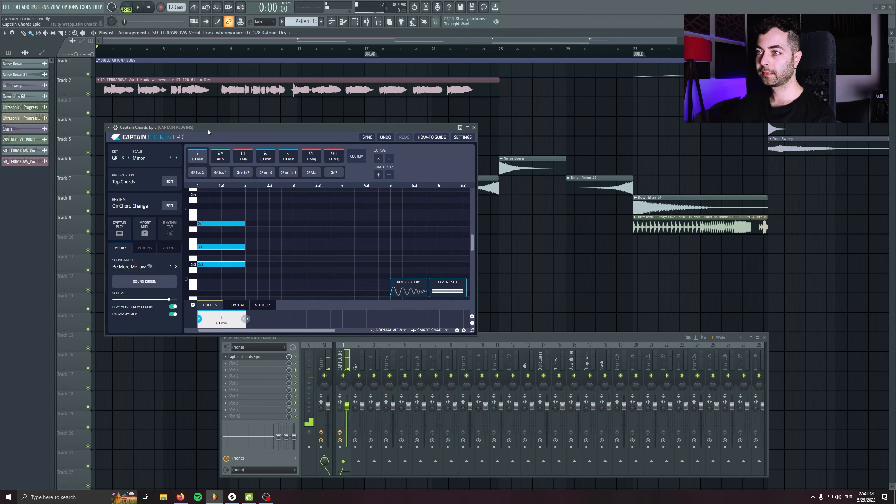
Audition the i, III and ii chords with the Be More Mellow sound
key("1")
key("3")
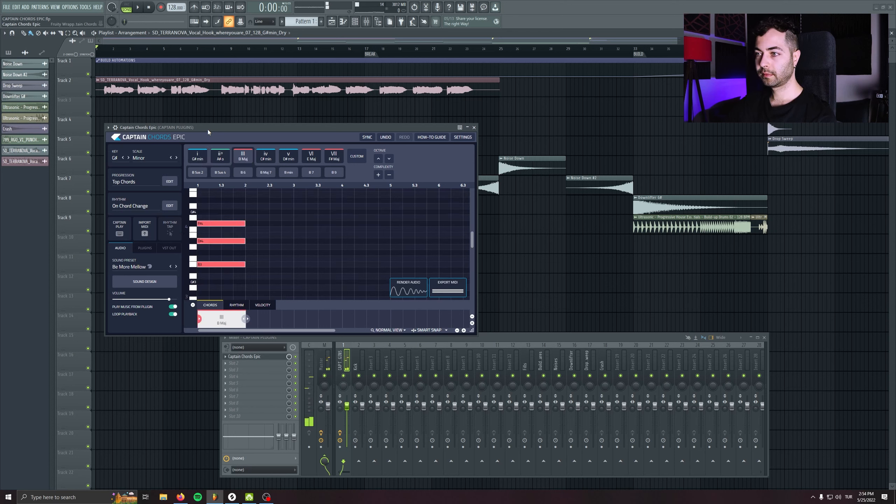
key("2")
key("1")
Examine the sound design controls of the Be More Mellow preset
left_click(143, 283)
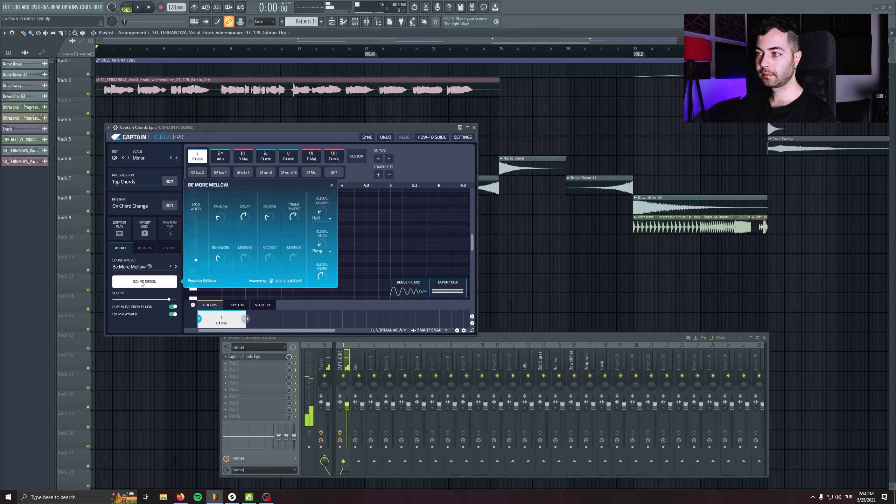
left_click(332, 185)
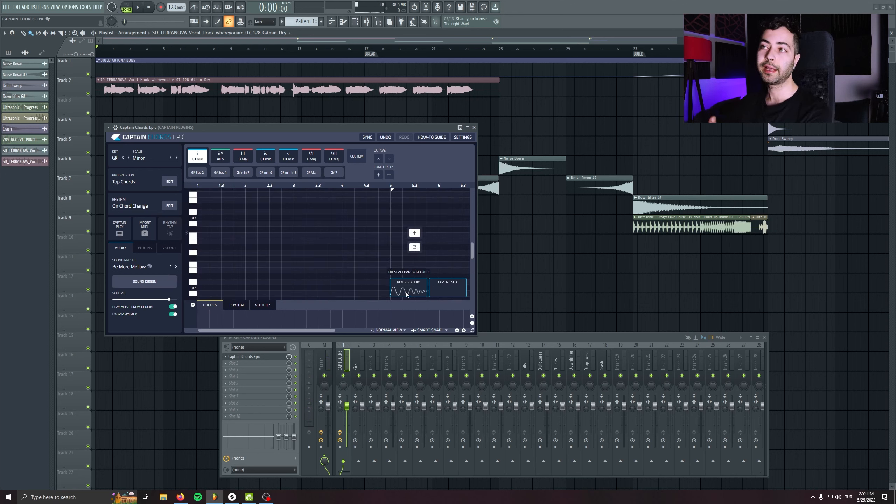
left_click(145, 281)
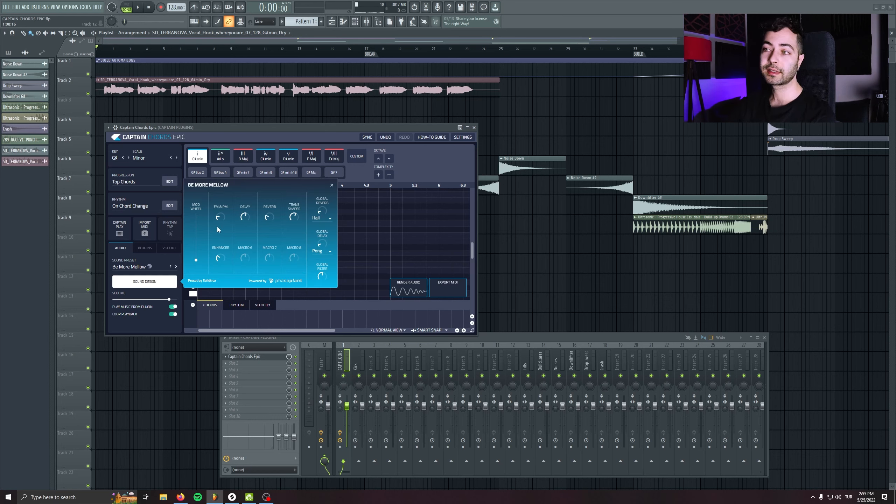
left_click(332, 185)
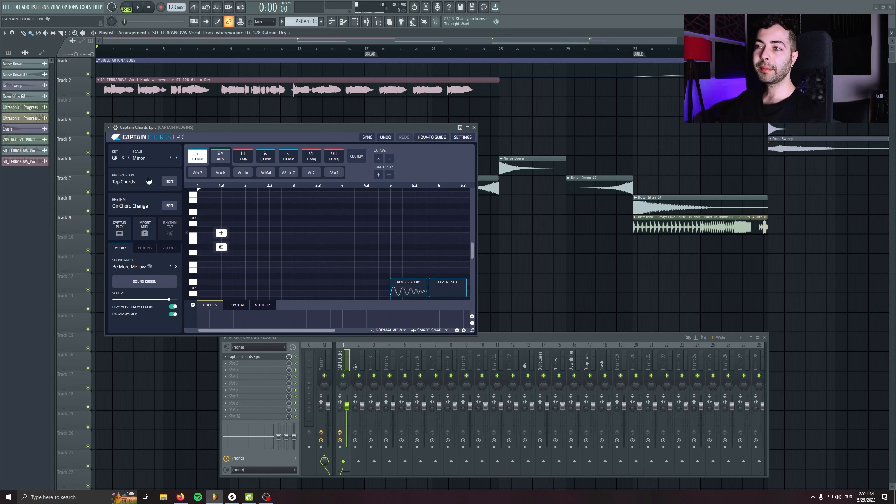
Generate a new chord progression from the House bank's Top Chords
left_click(135, 179)
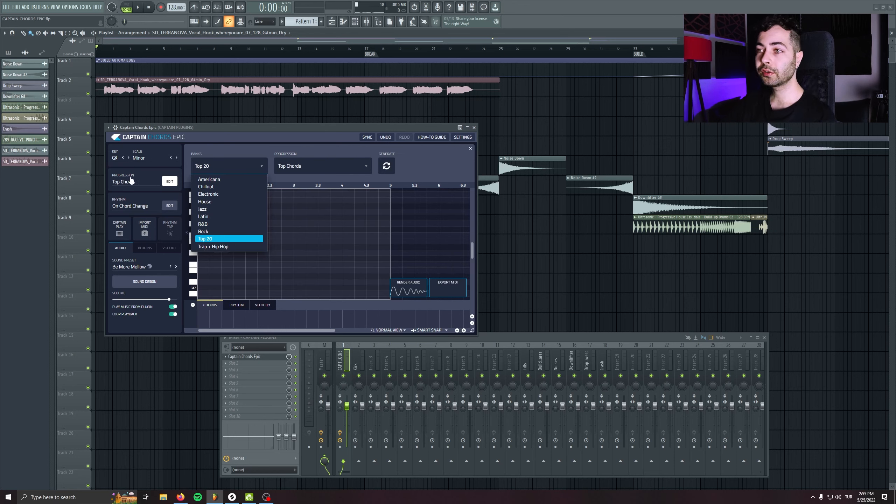
left_click(205, 201)
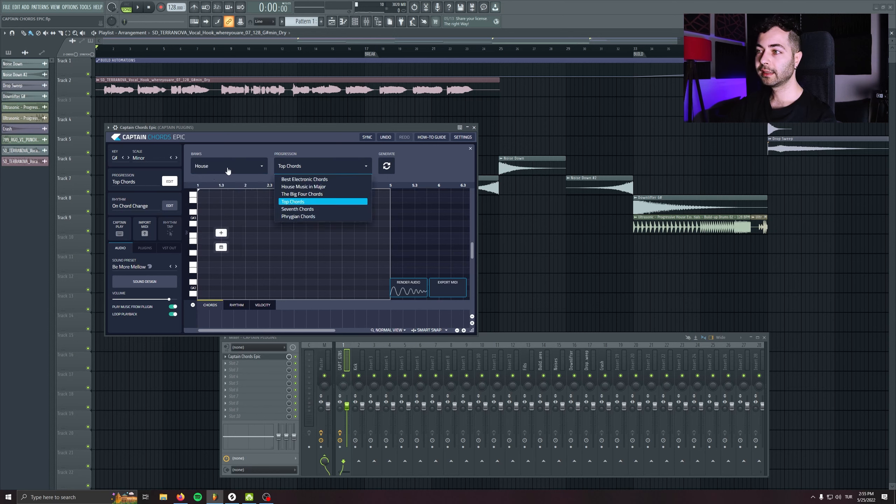
left_click(301, 203)
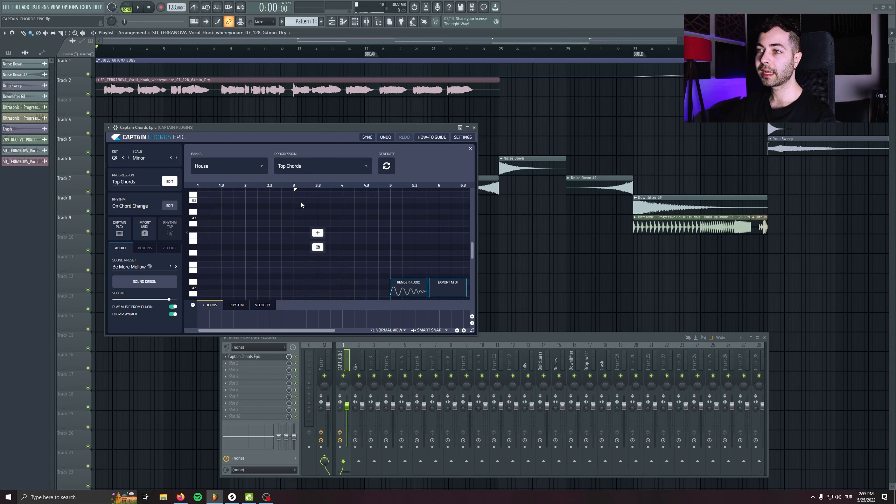
left_click(388, 167)
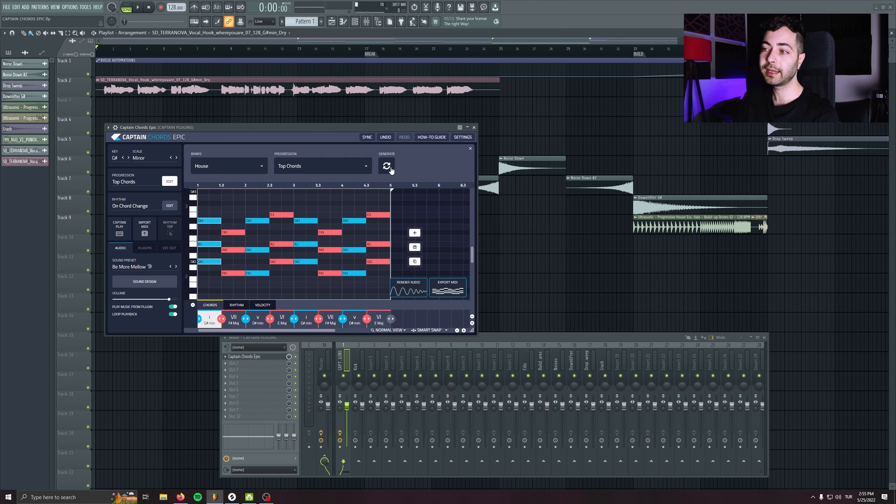
Play the generated progression with the vocal hook, and raise the mod wheel of the Be More Mellow sound during playback
left_click(89, 94)
left_click(88, 94)
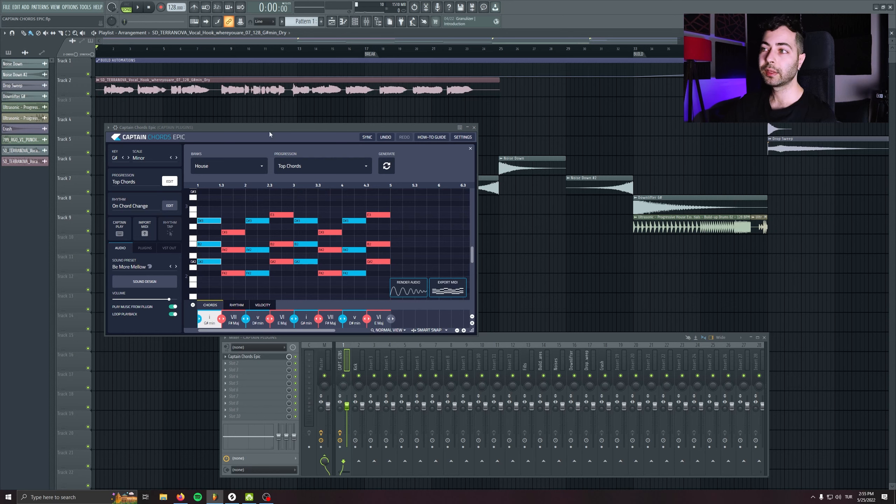
key("space")
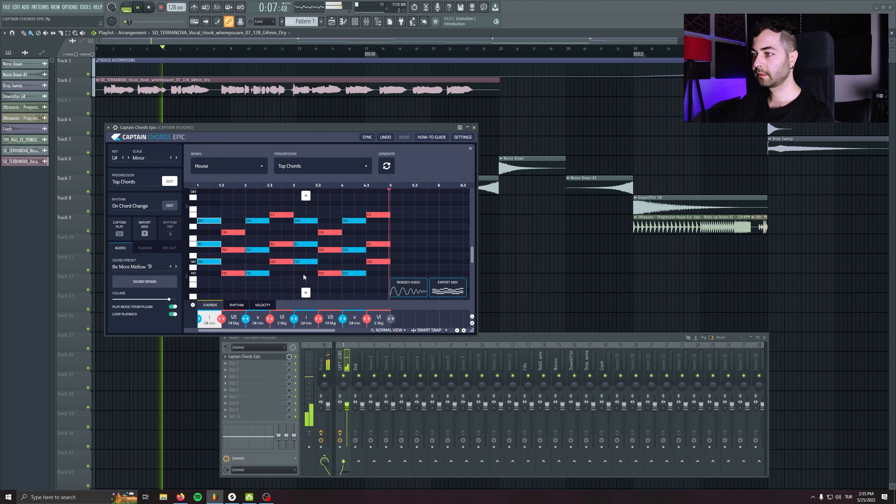
left_click(157, 279)
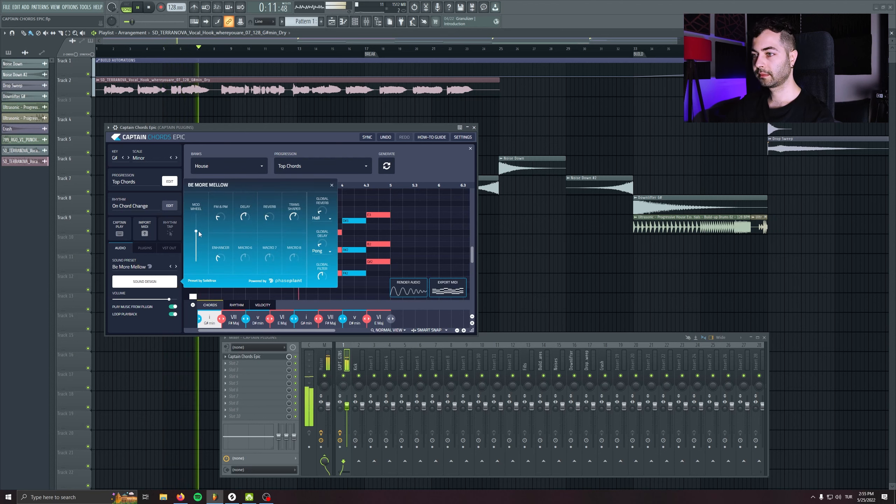
left_click_drag(197, 232, 196, 228)
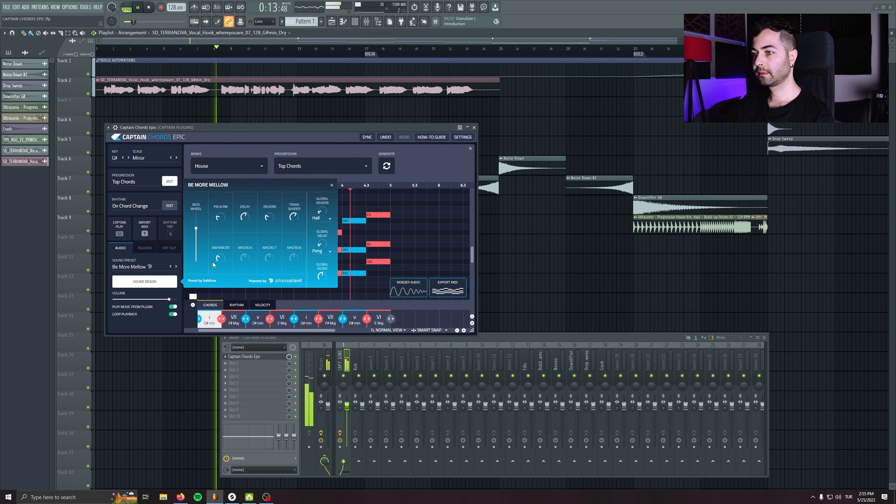
left_click(331, 184)
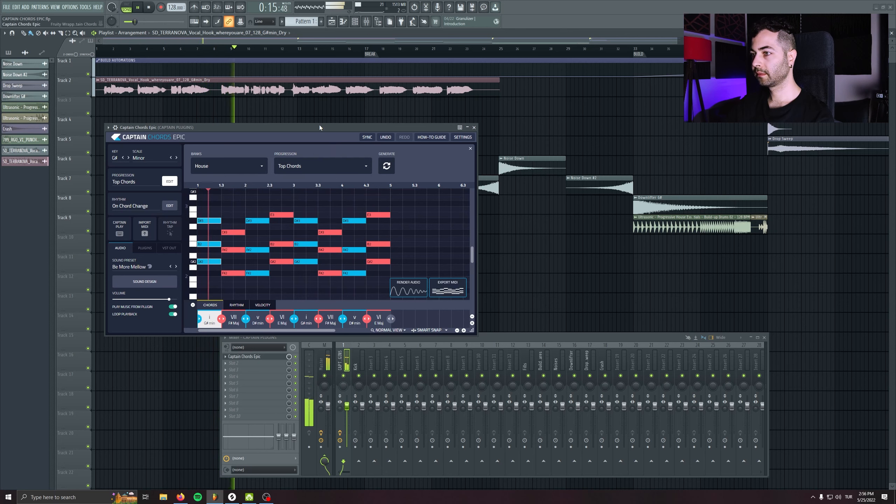
key("space")
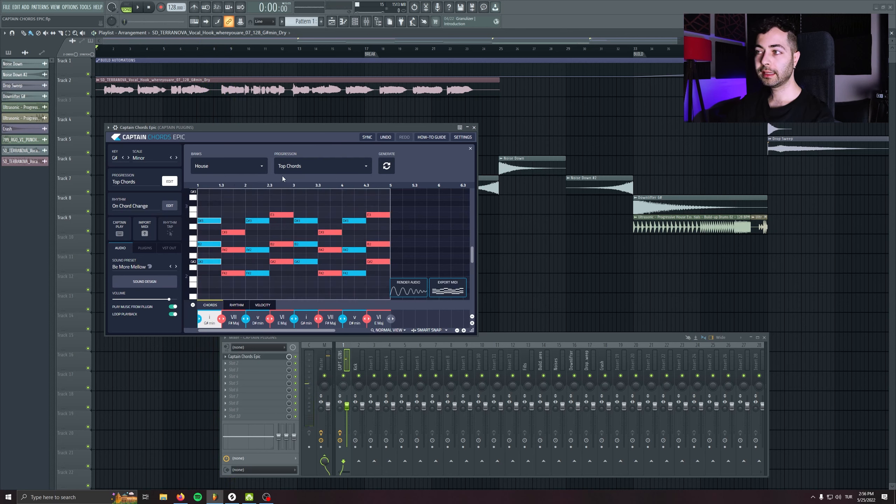
Reduce the progression to one-bar i, v, i, v chords by removing the VII and VI chords, and listen with the vocal
left_click(294, 167)
left_click(314, 155)
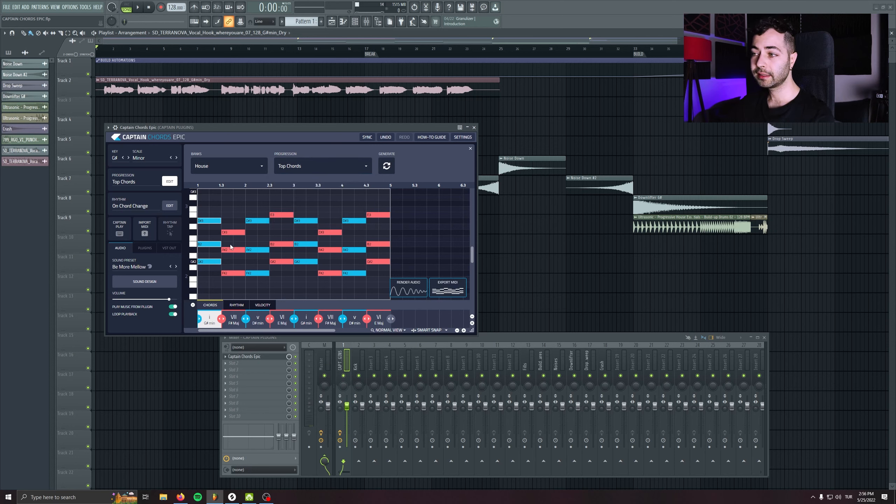
left_click(242, 314)
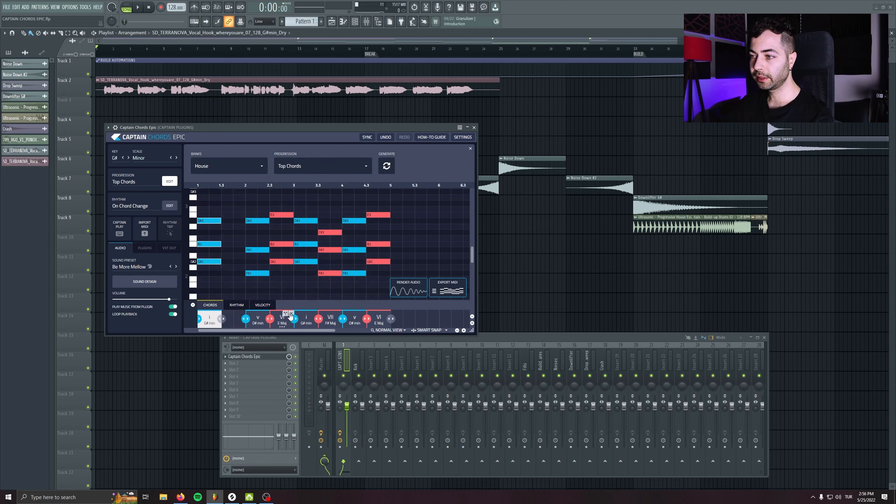
left_click(291, 313)
key("space")
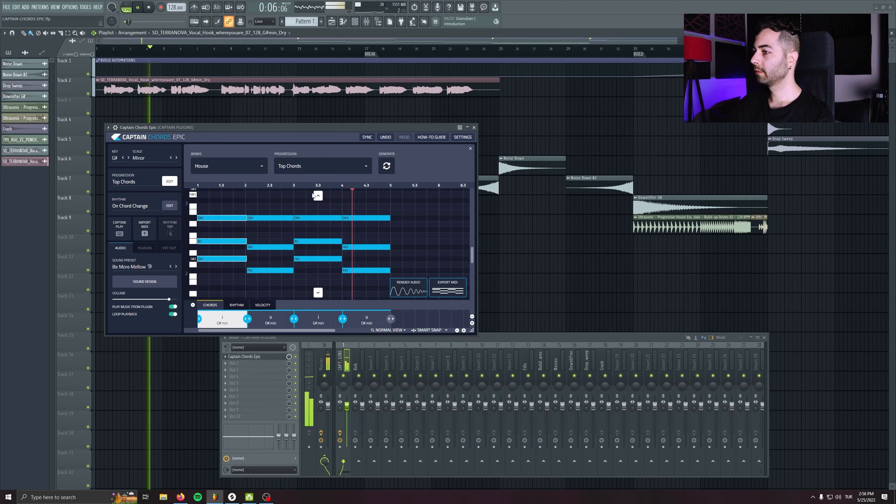
key("space")
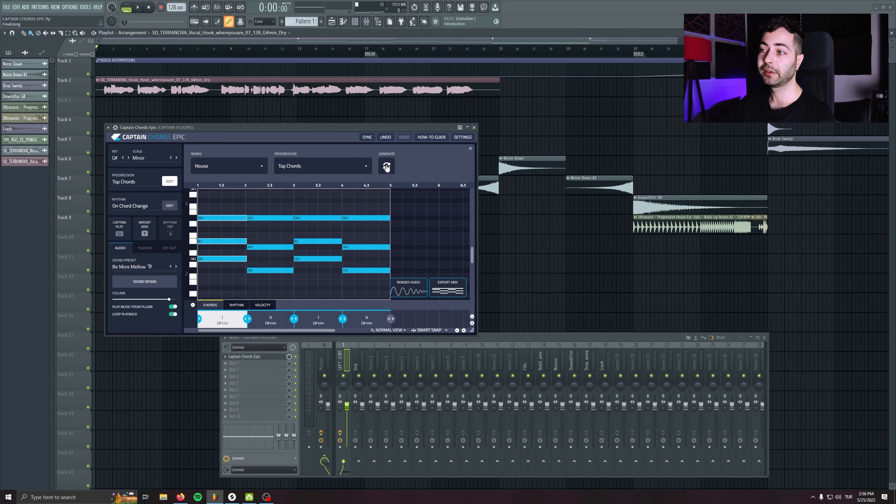
Generate another chord progression from the House bank's Top Chords and listen to it with the vocal hook
left_click(386, 166)
key("space")
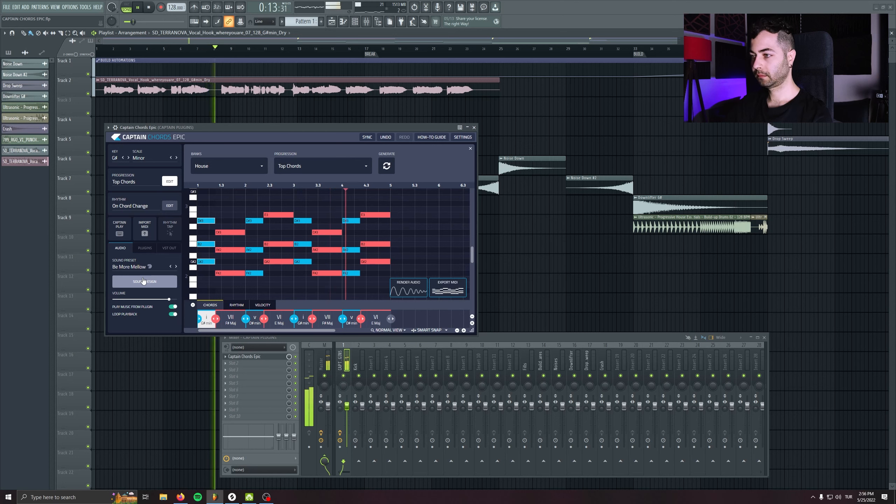
left_click_drag(238, 124, 239, 130)
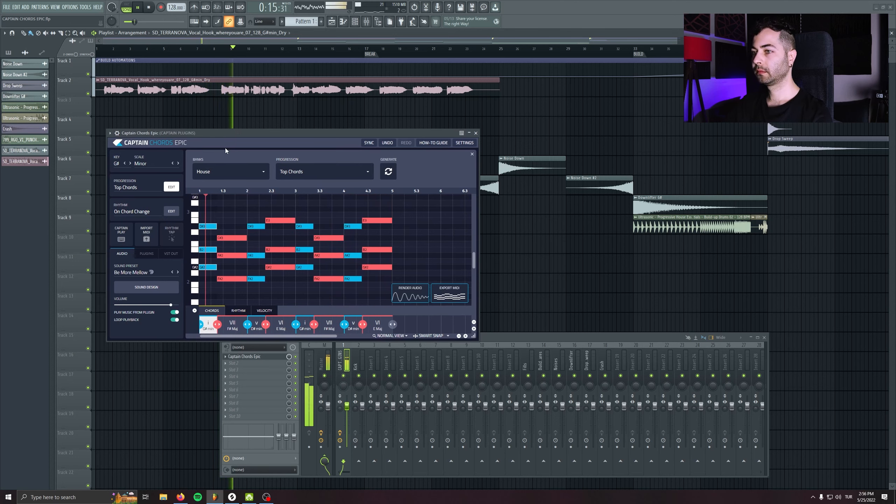
key("space")
Set the chord rhythm bank to Progressive House and look through its list of rhythms
left_click(172, 211)
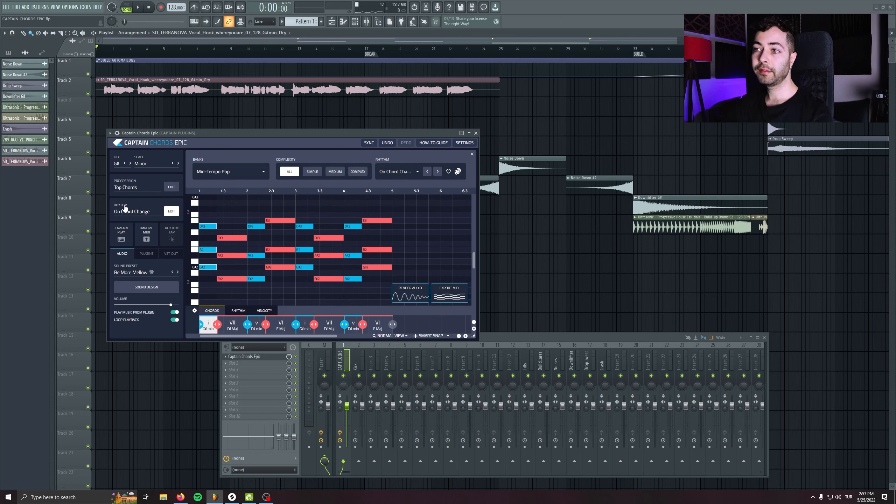
left_click(237, 171)
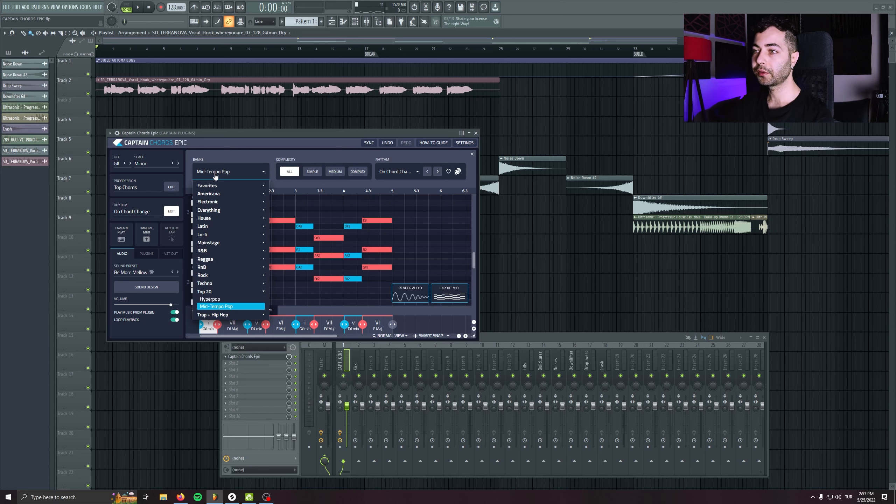
left_click(209, 219)
left_click(214, 271)
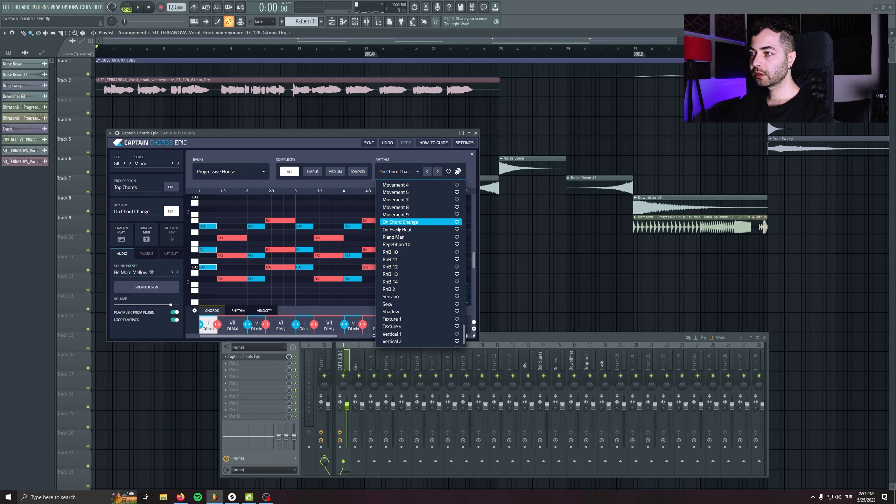
scroll(410, 277, "up", 6)
left_click(334, 155)
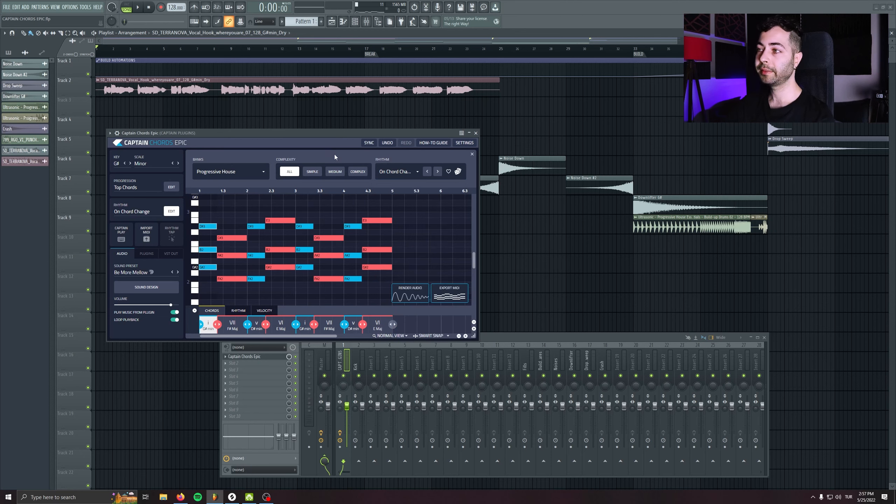
Try random Progressive House rhythms, playing them with the vocal, and settle on the Air rhythm for the chords
left_click(458, 172)
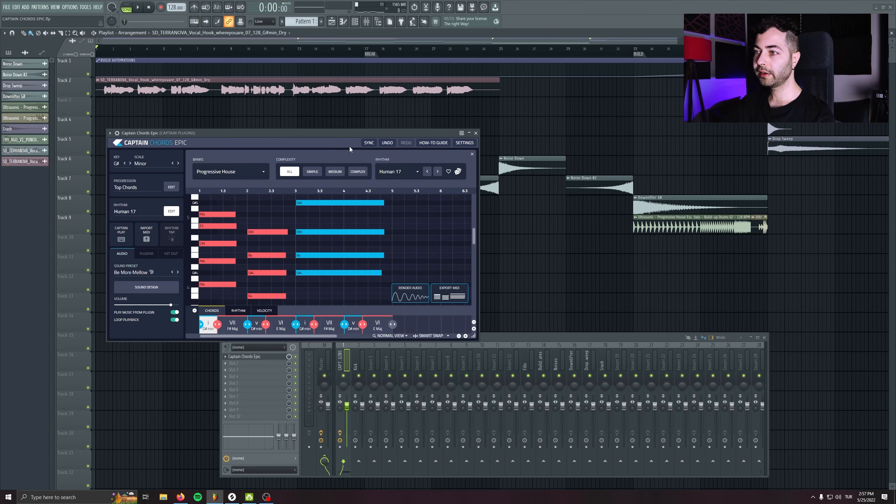
left_click(457, 172)
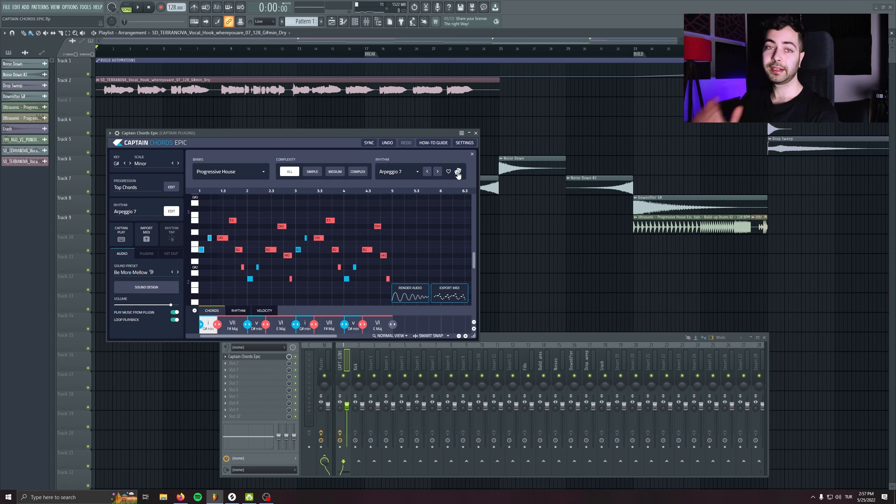
left_click(458, 172)
key("space")
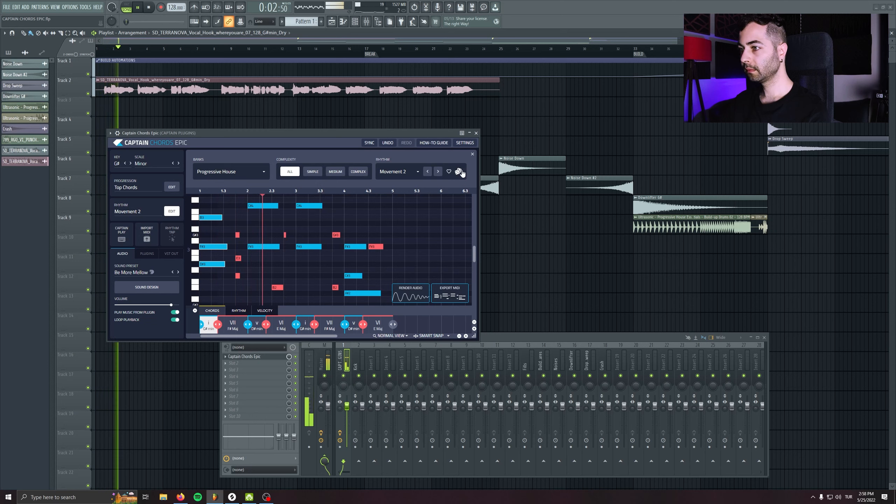
left_click(461, 173)
left_click(461, 173)
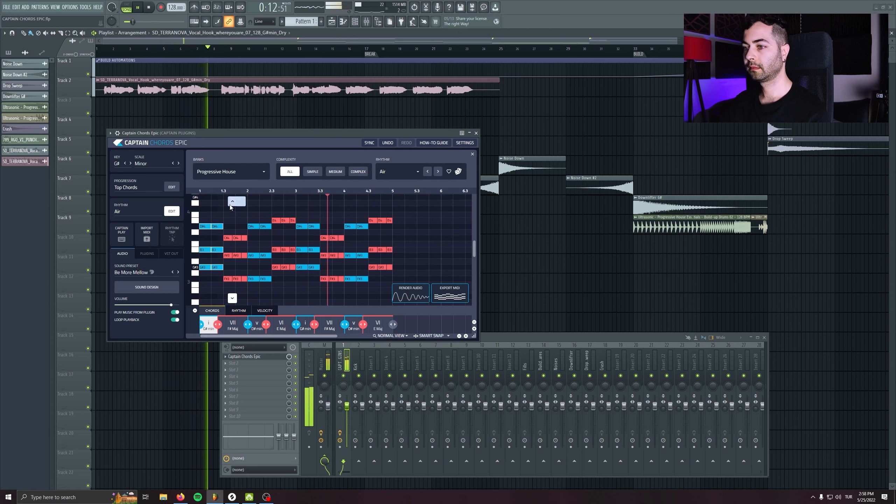
key("space")
Audition Progressive House lead and piano sounds such as Drivegun and Dub Rhodes, and apply the Modest Piano preset to the chords
left_click(136, 272)
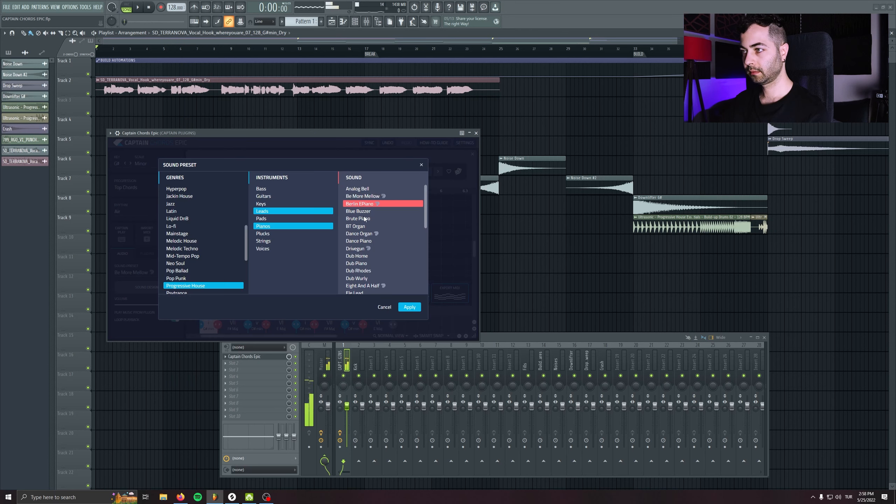
left_click(373, 248)
left_click(367, 265)
left_click(366, 272)
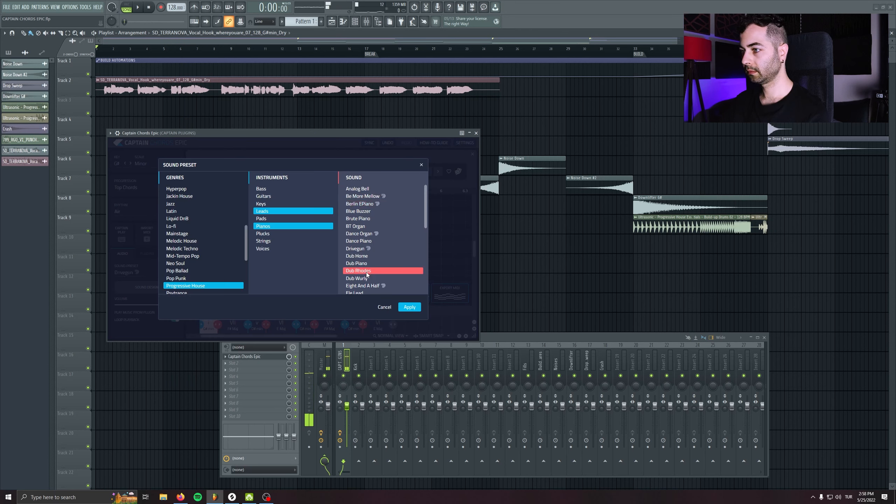
scroll(378, 276, "down", 4)
left_click(372, 265)
left_click(370, 274)
left_click(370, 283)
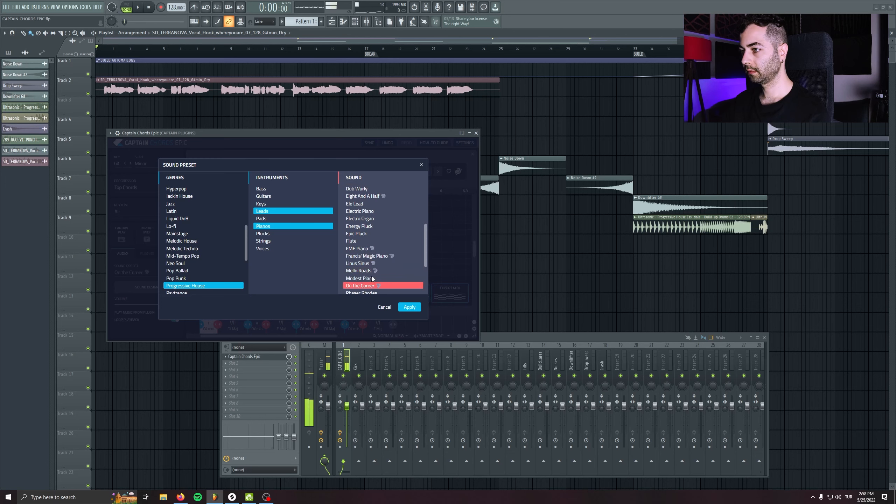
left_click(370, 278)
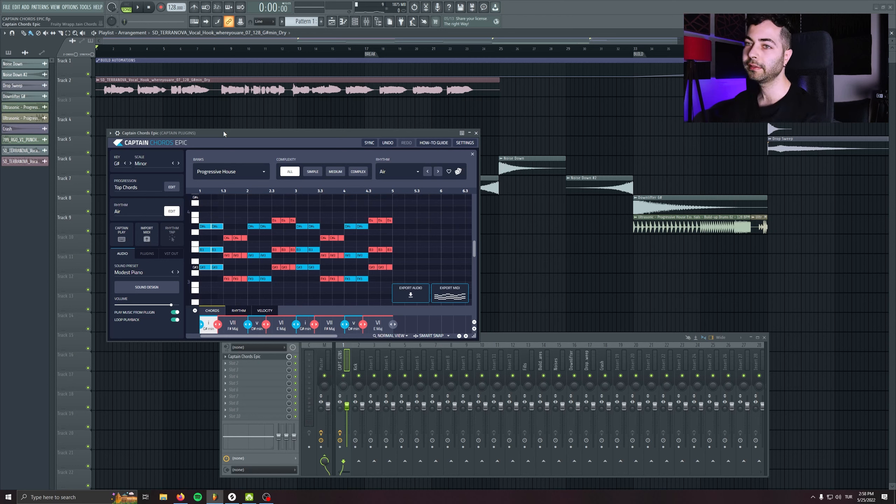
Play the progression with the vocal, shift the final VI and v chords to lower inversions, and save the project
key("space")
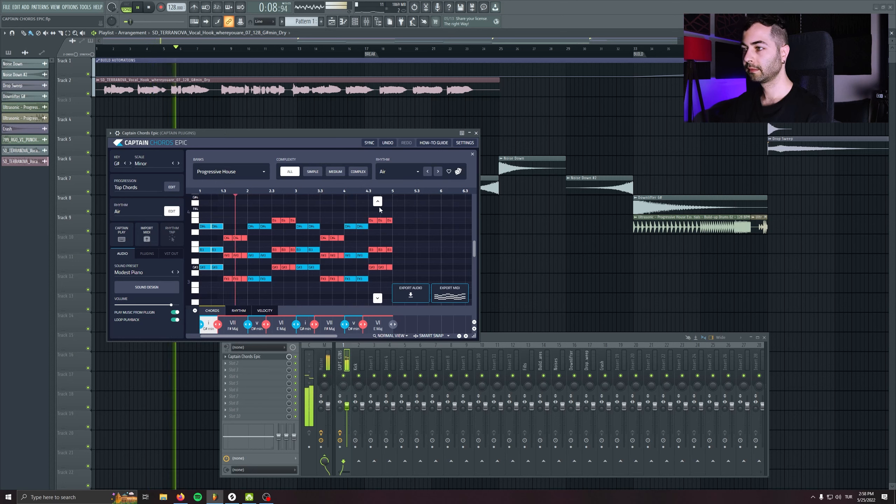
left_click(377, 202)
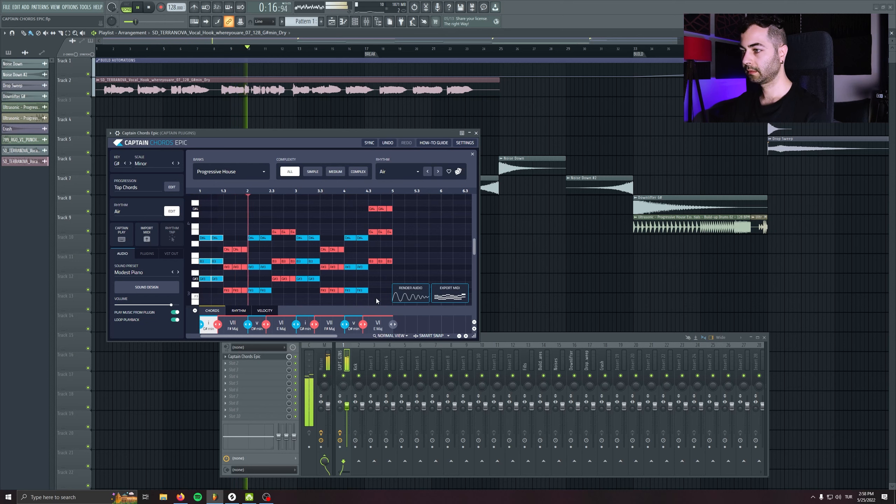
left_click(377, 298)
left_click(377, 298)
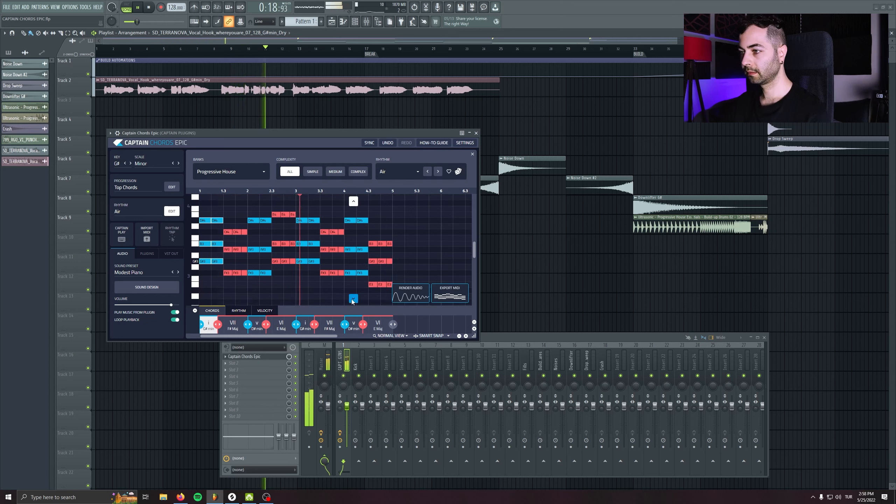
left_click(353, 298)
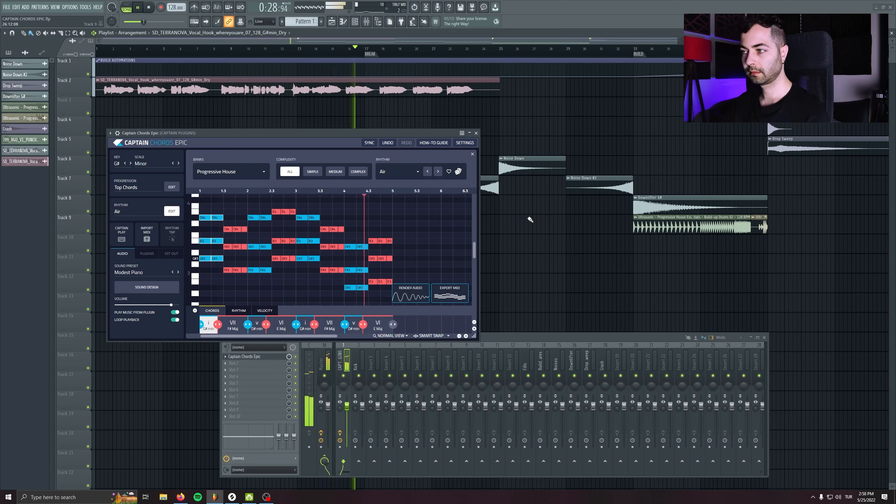
key("ctrl+s")
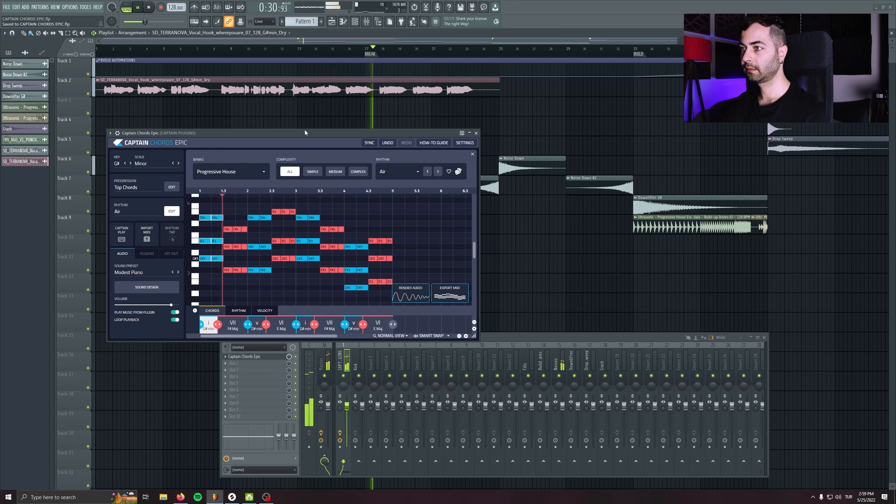
key("space")
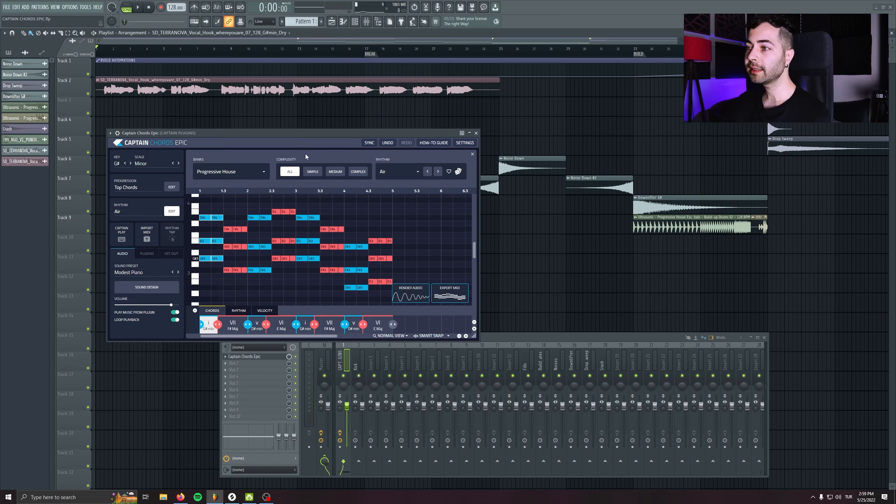
Rename the first Sampler channel as CH and export the chord progression's MIDI into it
left_click(355, 22)
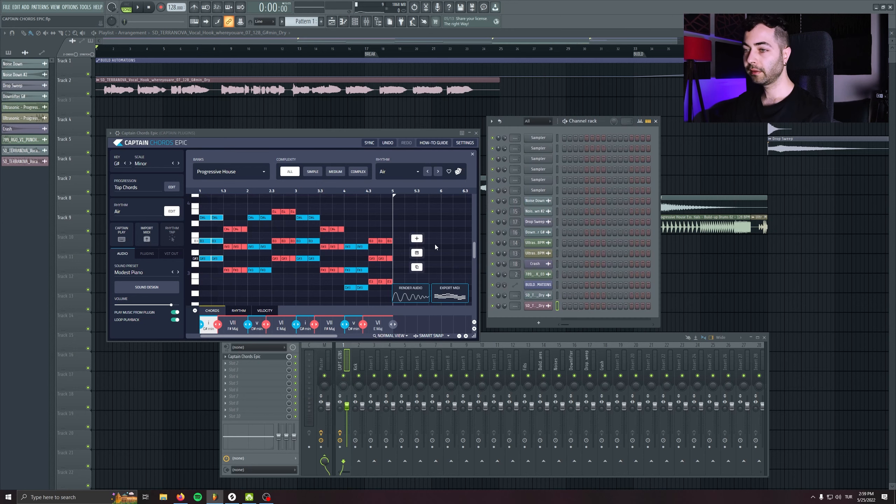
right_click(545, 138)
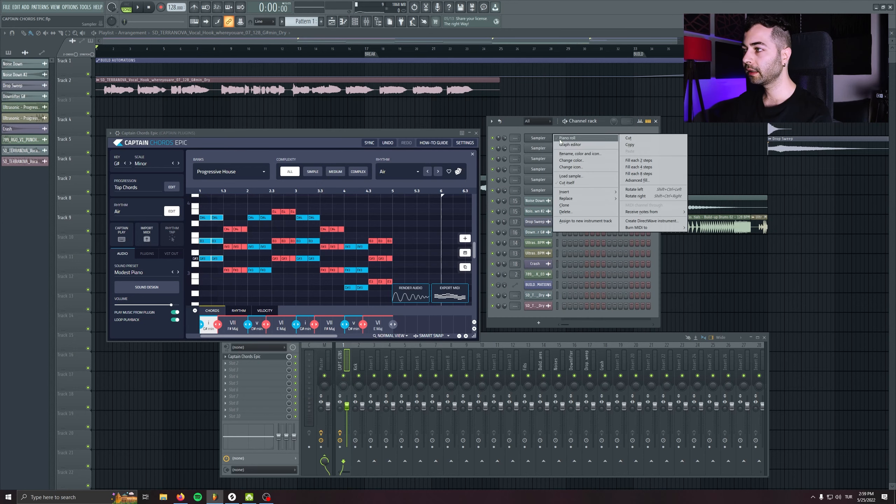
left_click(575, 155)
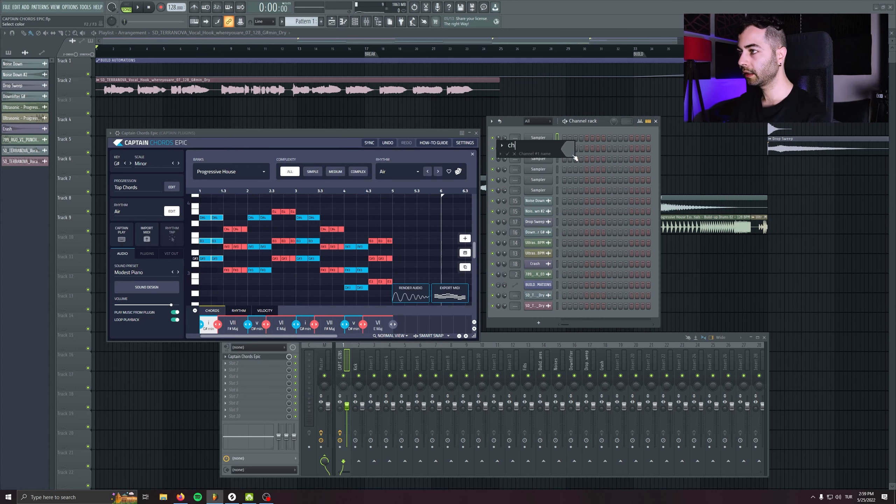
type("CJH")
key("BackSpace")
key("BackSpace")
type("H")
key("Return")
left_click_drag(450, 295, 542, 140)
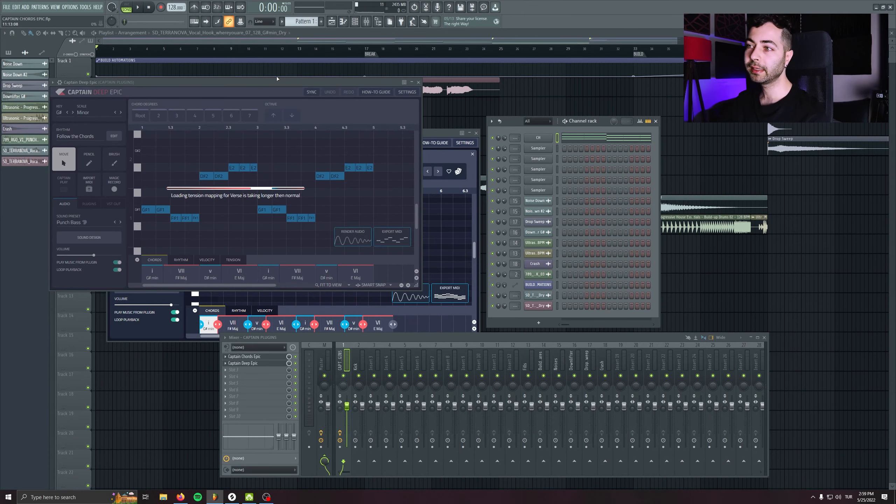
Arrange the Captain Deep Epic window beside the chords and raise its Punch Bass volume to about 0.88
left_click_drag(277, 82, 561, 212)
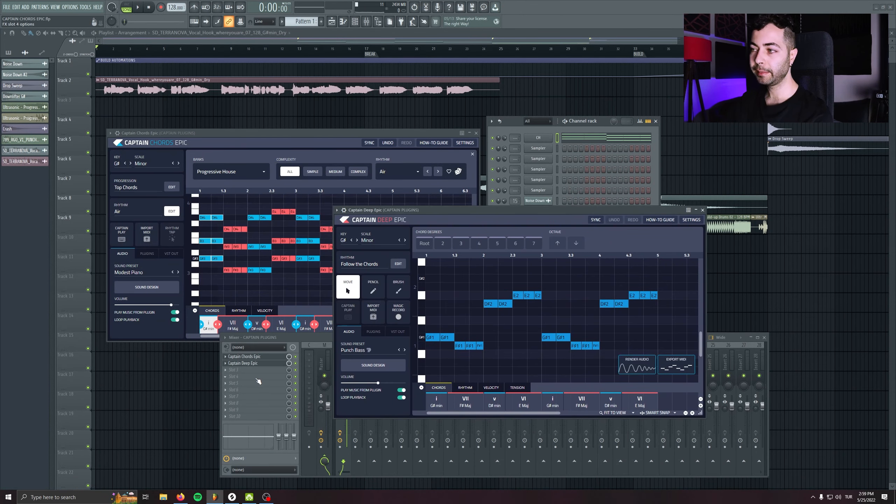
left_click_drag(402, 210, 169, 199)
left_click_drag(148, 369, 161, 369)
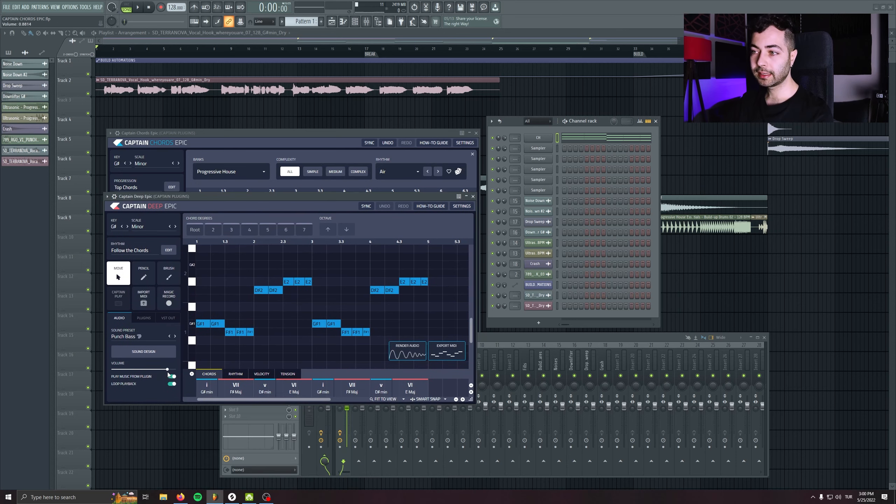
left_click_drag(221, 197, 505, 179)
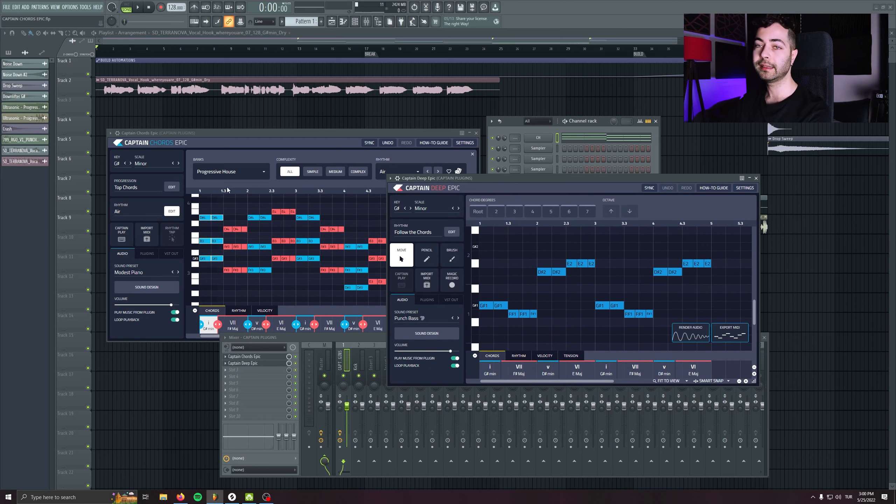
left_click_drag(423, 180, 412, 185)
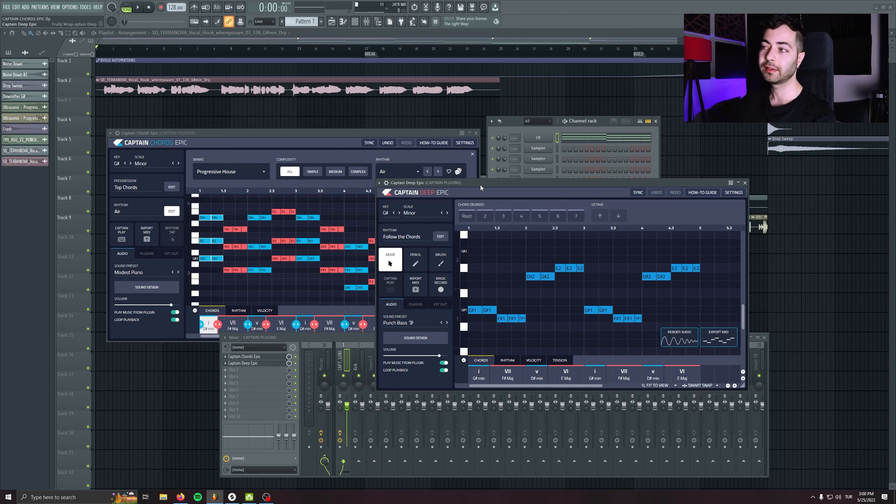
Play the bass line with the chords and vocal, and raise the Punch Bass volume further during playback
key("space")
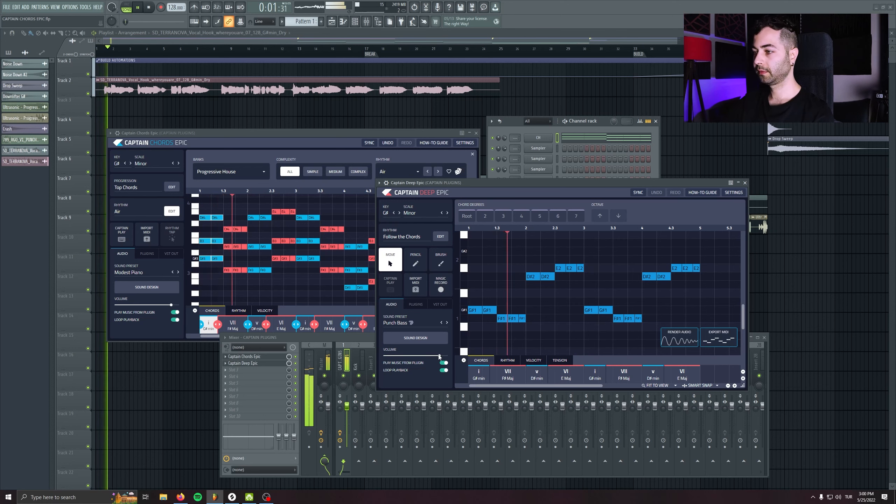
left_click_drag(439, 356, 444, 357)
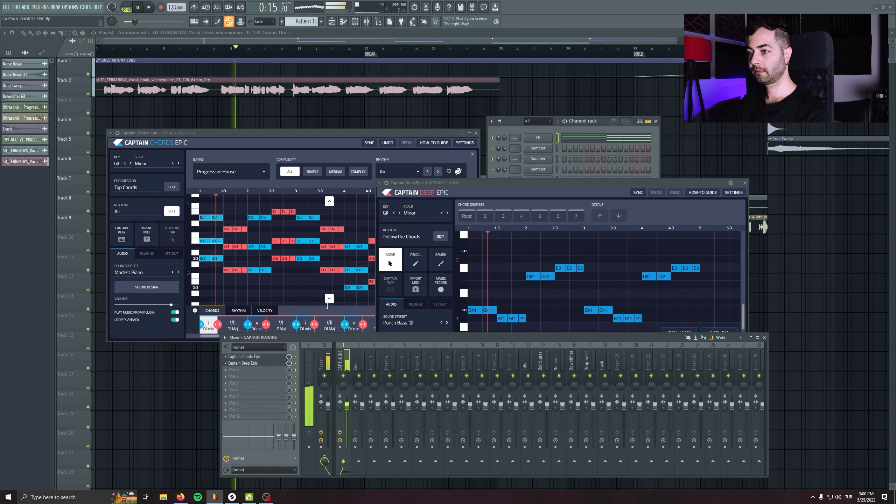
left_click_drag(449, 182, 423, 163)
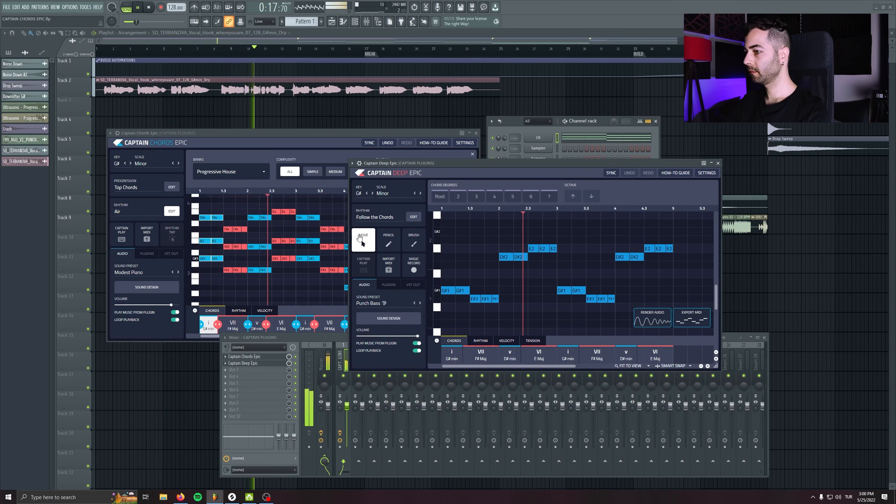
Mute the Captain Chords Epic slot in the mixer and replay the Punch Bass line with the vocal from the start
left_click(297, 358)
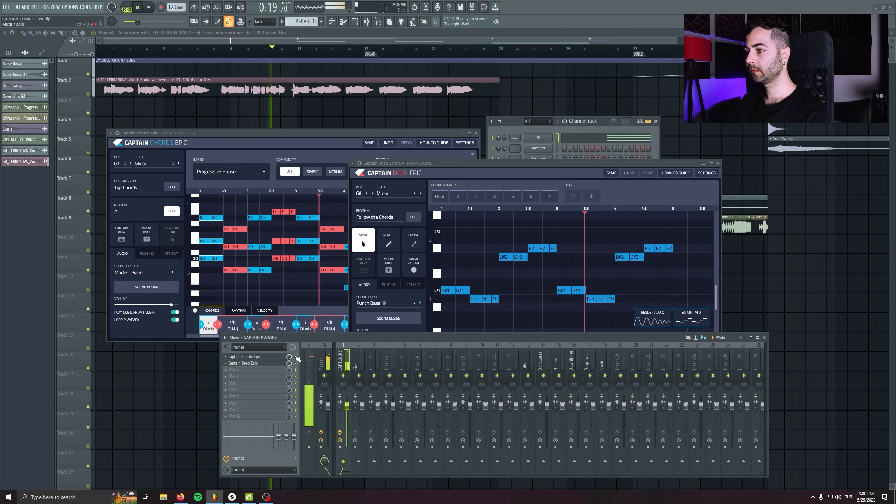
key("space")
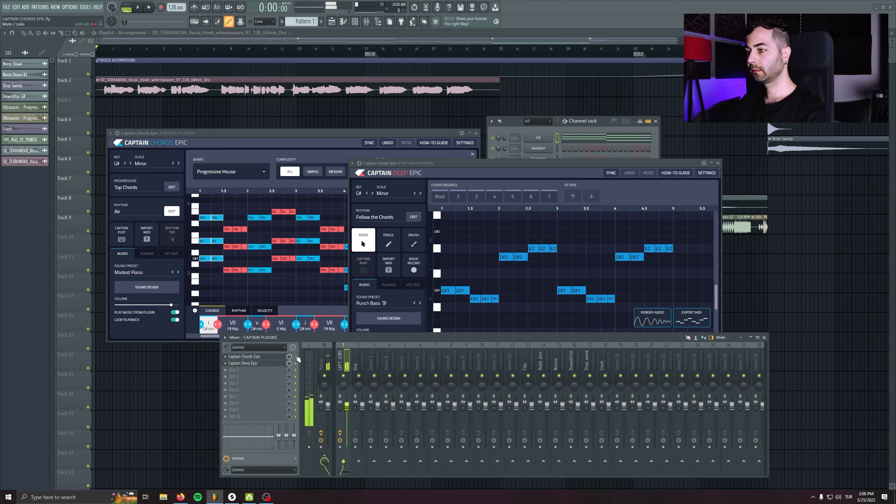
key("space")
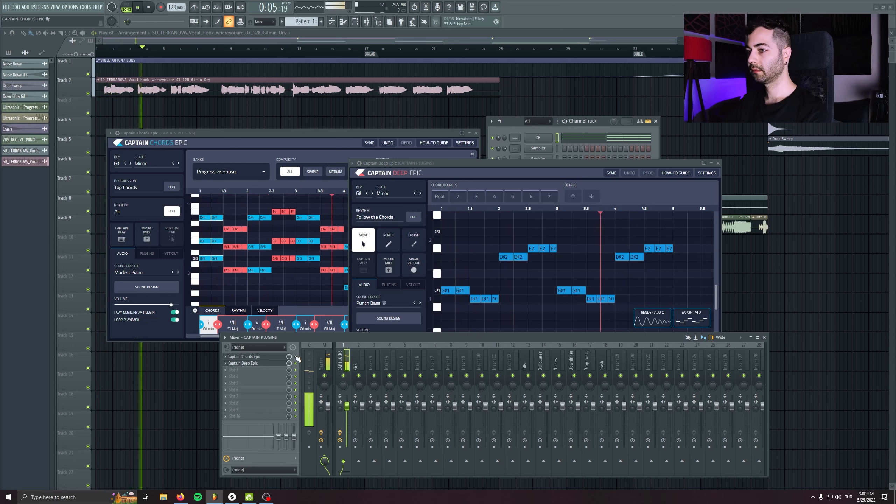
left_click_drag(433, 164, 433, 157)
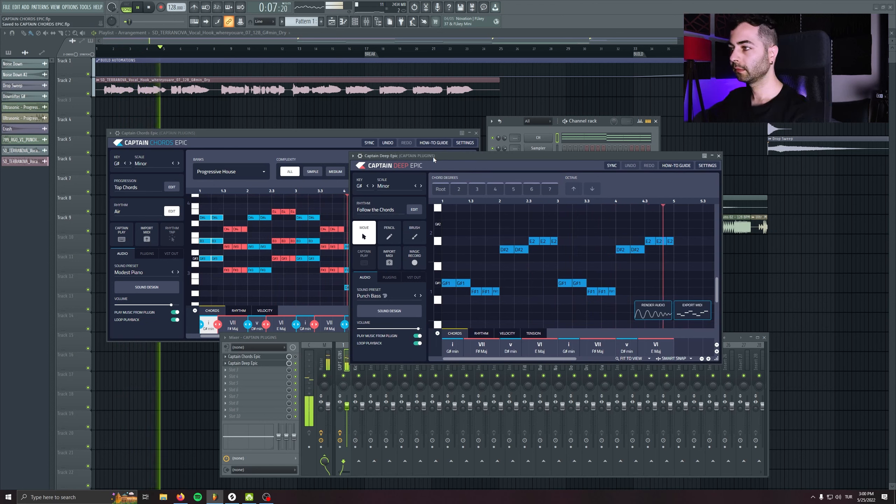
Stop playback and view the Punch Bass sound design controls, closing them without edits
key("space")
left_click(390, 310)
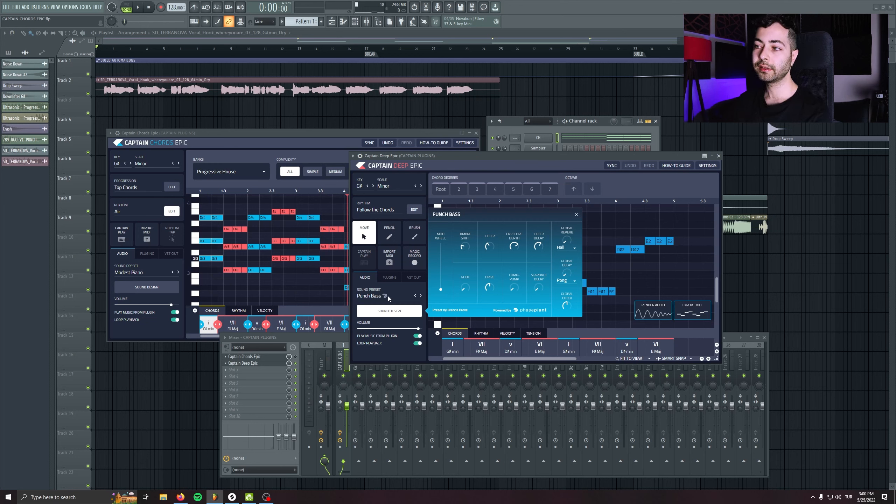
left_click(576, 215)
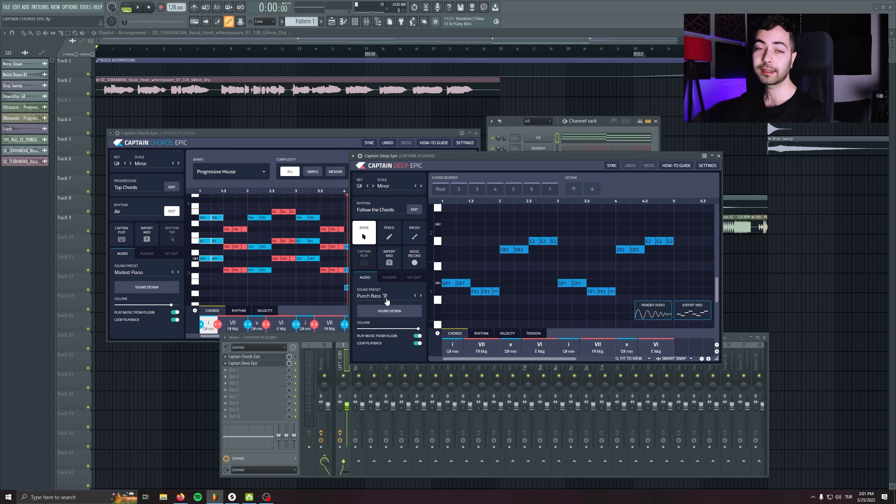
Set the bass rhythm to Progressive 1 from the Progressive House bank and move the Captain Deep Epic window over the chords
left_click(380, 211)
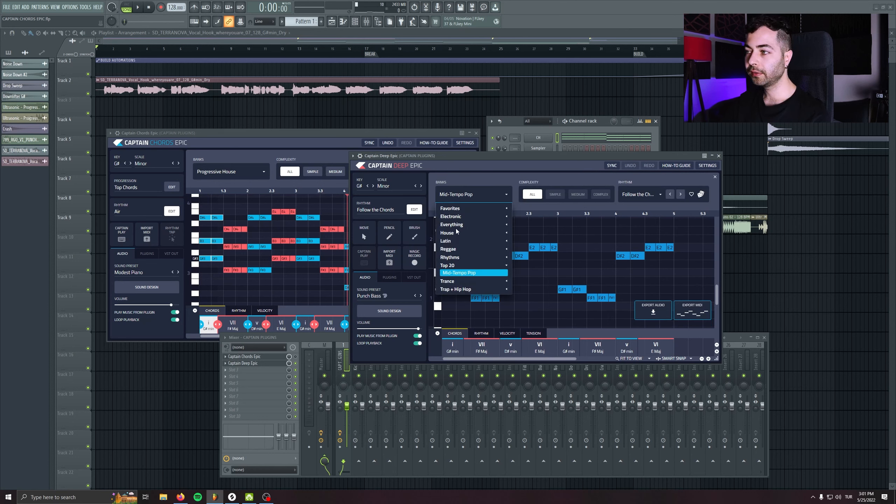
left_click(453, 232)
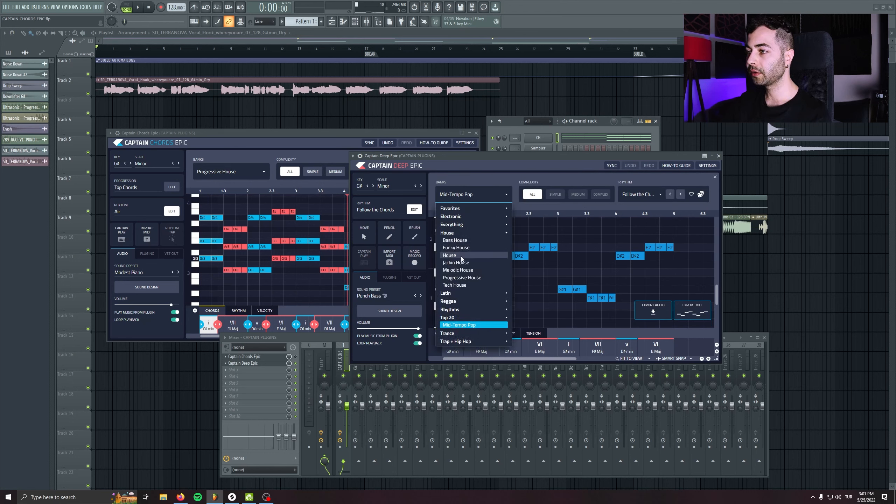
left_click(463, 281)
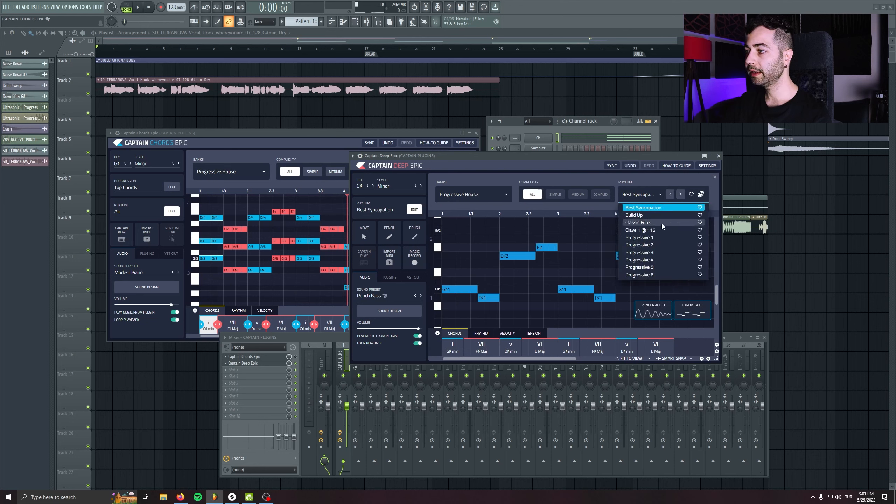
left_click(660, 238)
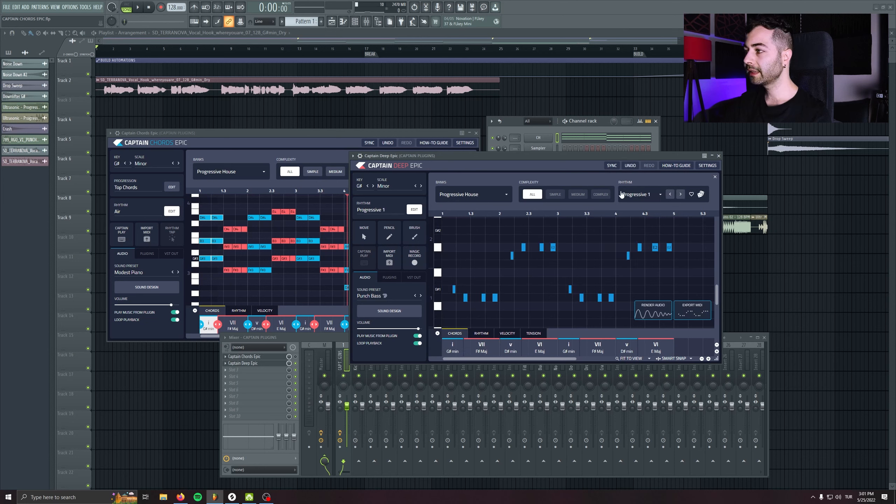
left_click_drag(598, 153, 532, 165)
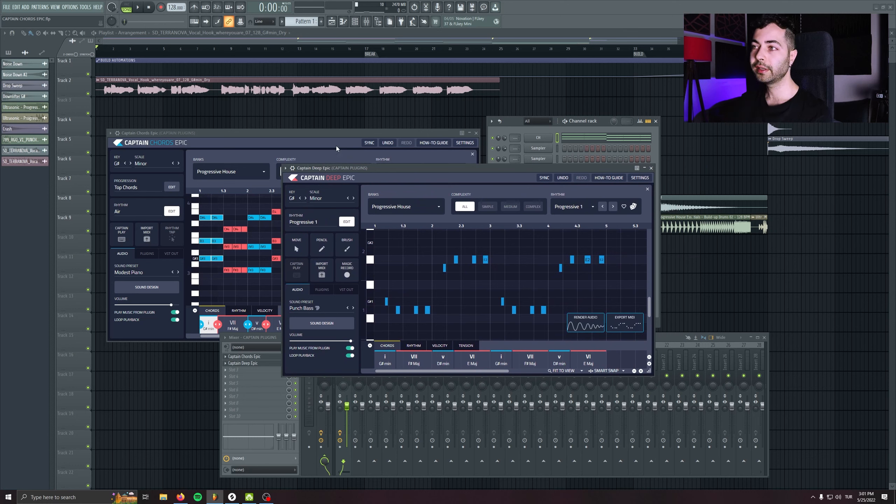
Play the bass line with the vocal while auditioning the Progressive 1, Progressive 2 and Progressive 3 rhythms
key("space")
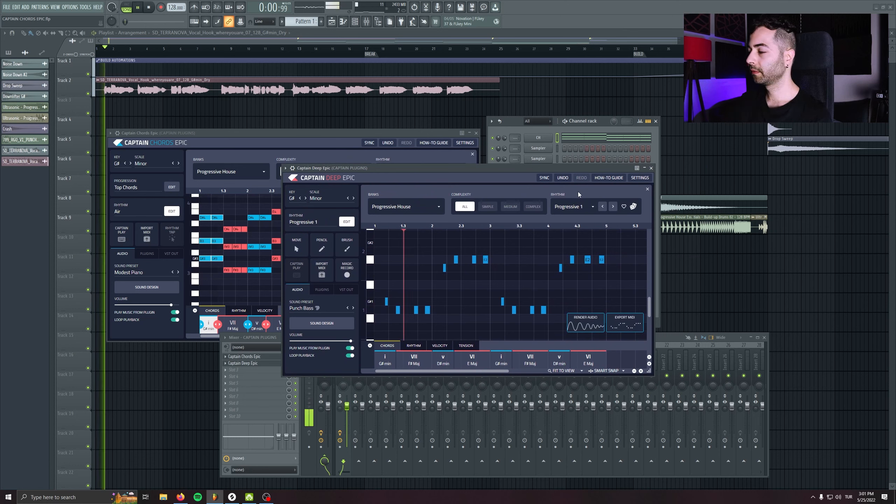
left_click(613, 208)
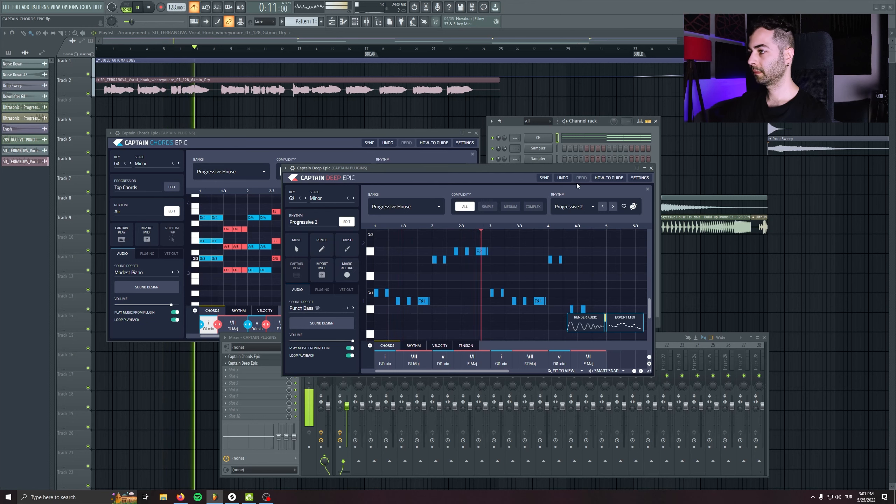
left_click(613, 207)
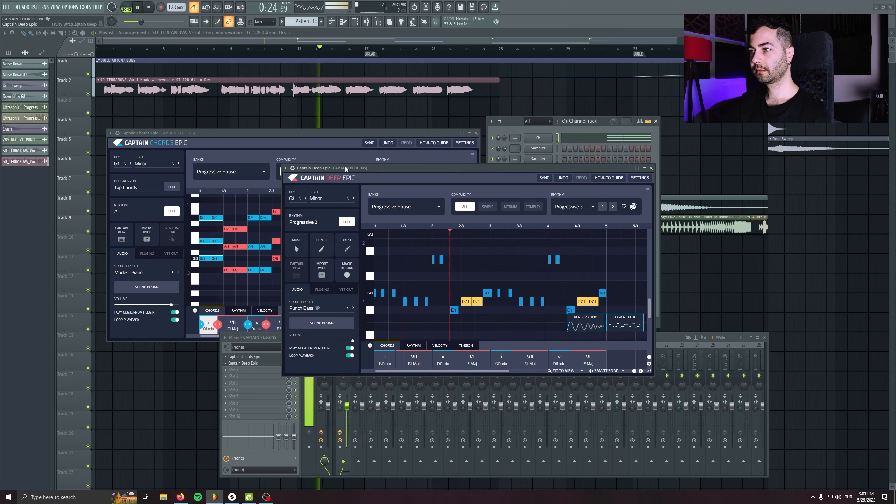
key("space")
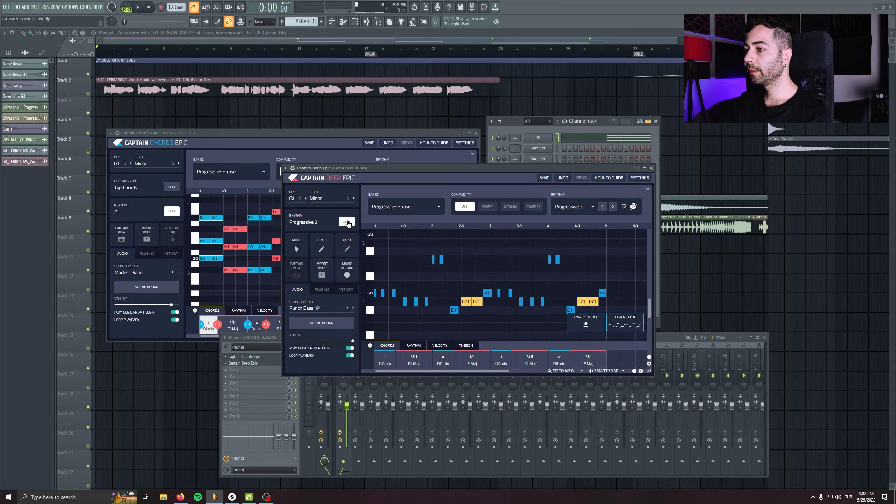
Set the Captain Deep Epic rhythm back to Follow the Chords from the Mid-Tempo Pop bank
left_click(422, 211)
left_click(399, 337)
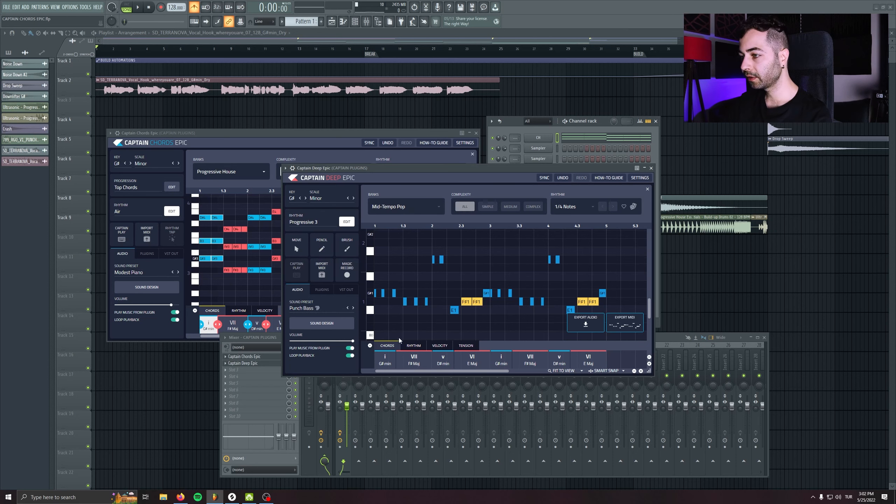
left_click(589, 207)
left_click(593, 243)
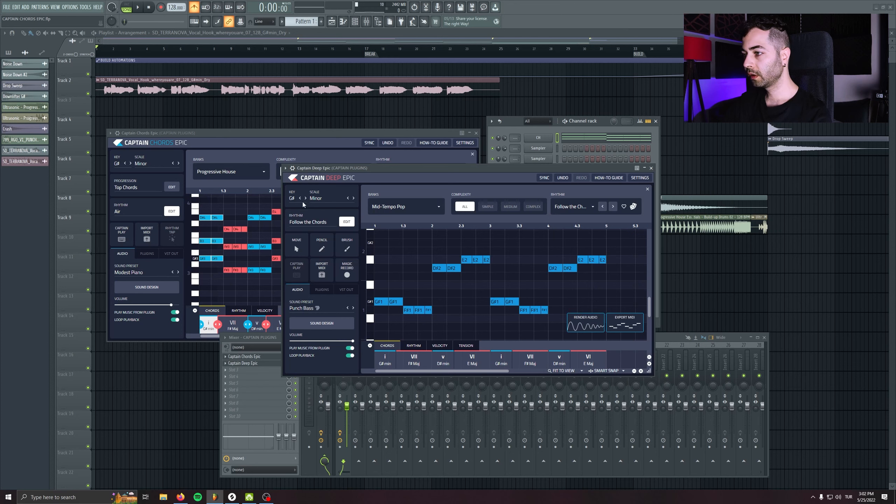
Re-enable the Captain Chords Epic slot in the mixer during playback and listen to the chords, bass and vocal together
key("space")
left_click_drag(354, 169, 460, 176)
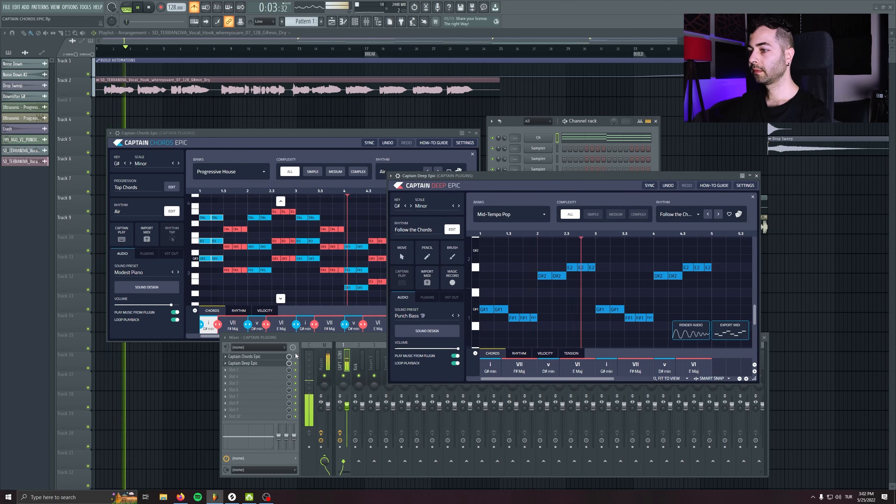
left_click(299, 345)
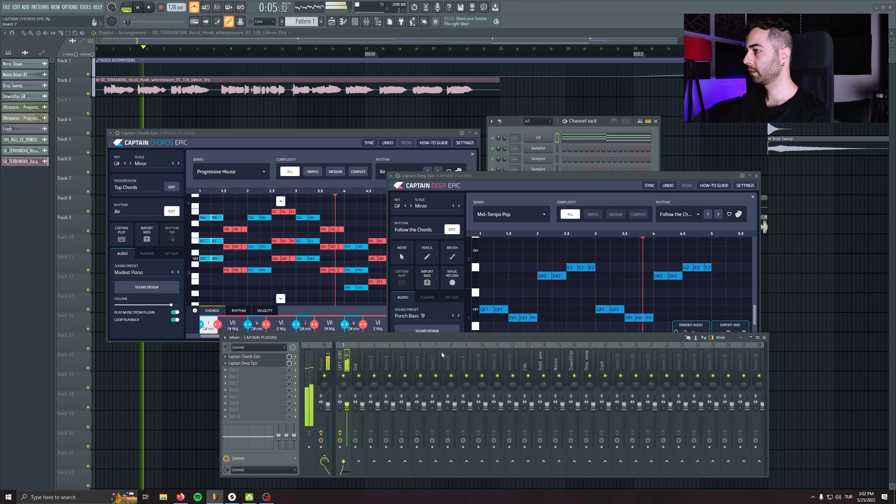
left_click_drag(518, 175, 439, 201)
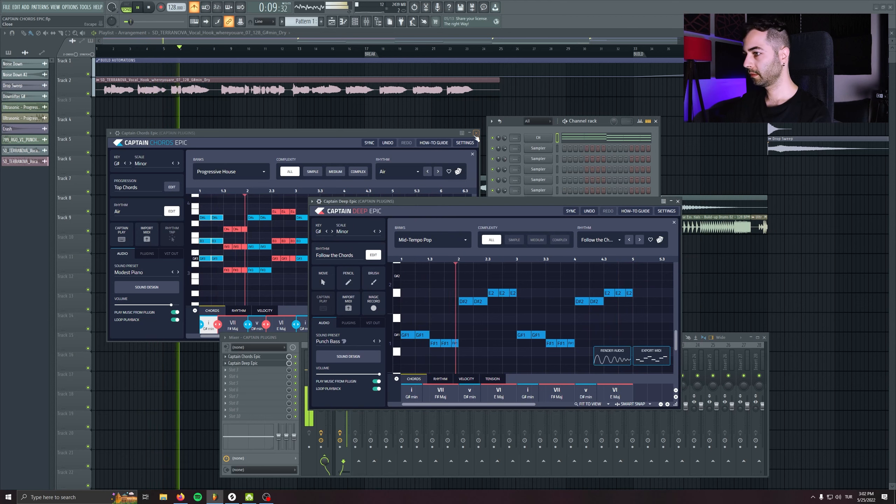
key("space")
Close the Captain Chords Epic window and export the bass line's MIDI into the Sampler channel below CH
left_click(476, 133)
left_click_drag(525, 203, 312, 165)
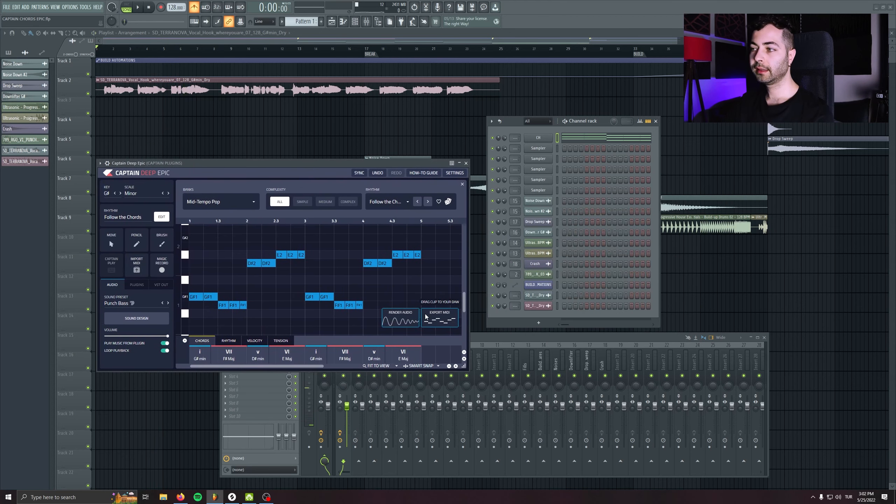
left_click_drag(426, 316, 539, 171)
Rename the channel holding the exported bass line as BASS and close the Captain Deep Epic window
right_click(550, 145)
left_click(563, 166)
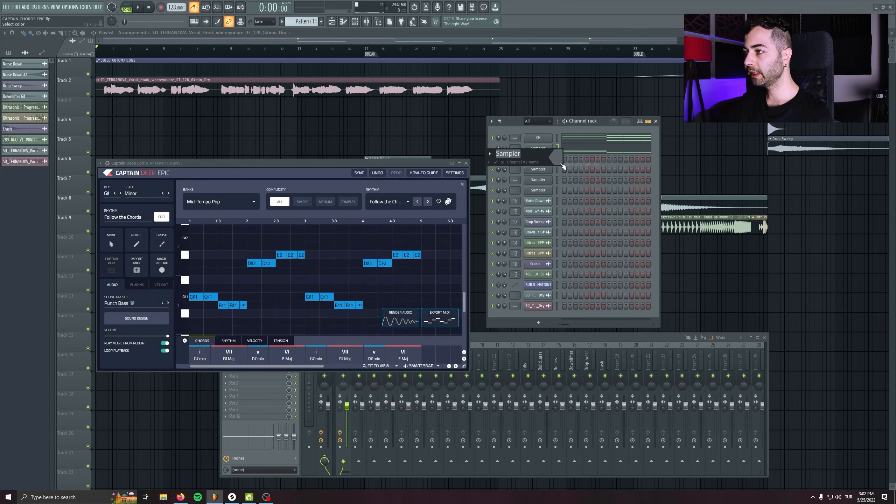
type("BASS")
key("Return")
left_click(466, 163)
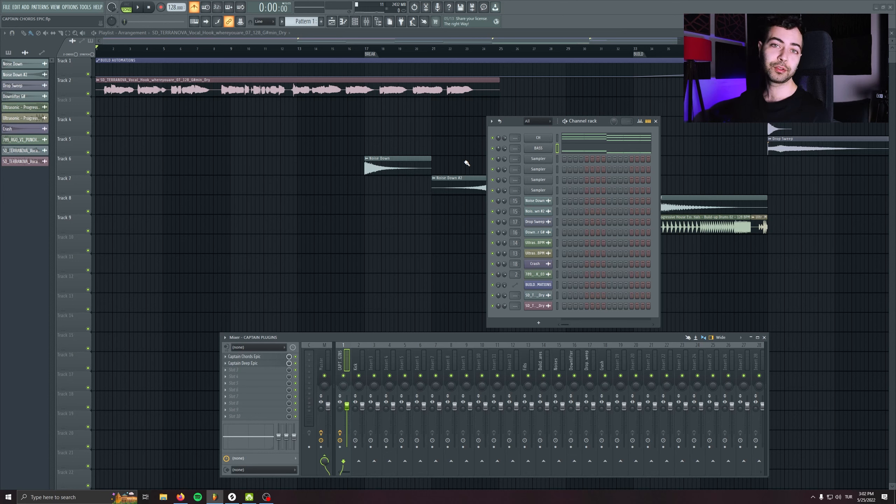
Add a FLEX channel with the Prog Reese sound and route it to mixer insert 4
left_click_drag(328, 337, 317, 338)
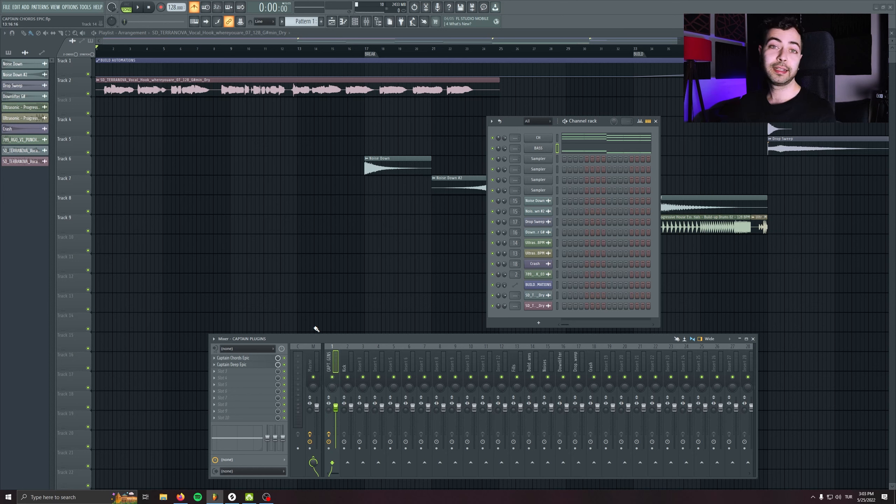
left_click(570, 141)
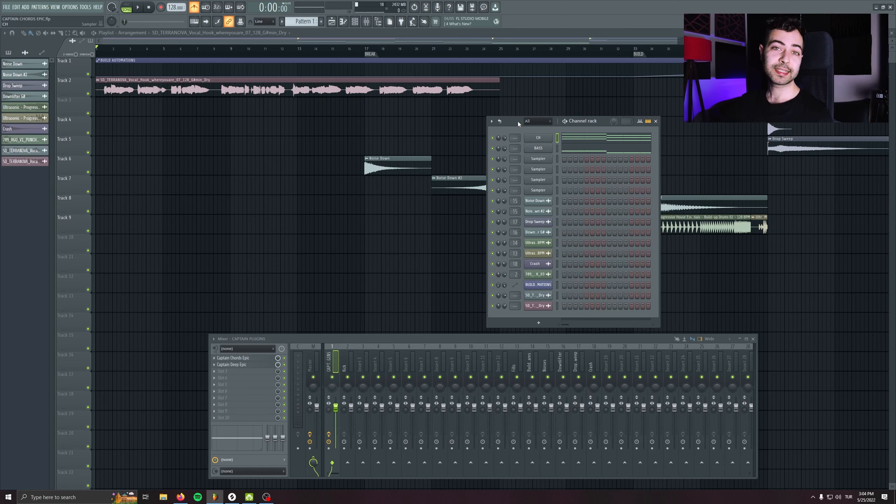
right_click(550, 136)
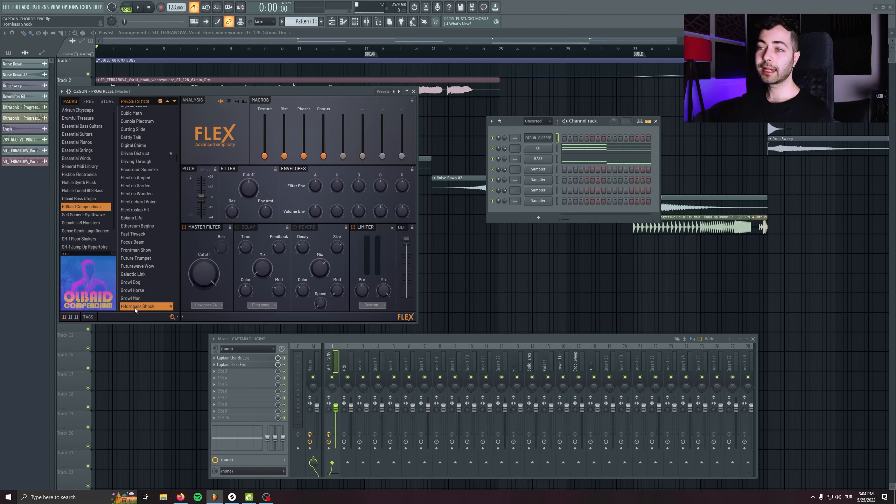
scroll(515, 138, "up", 4)
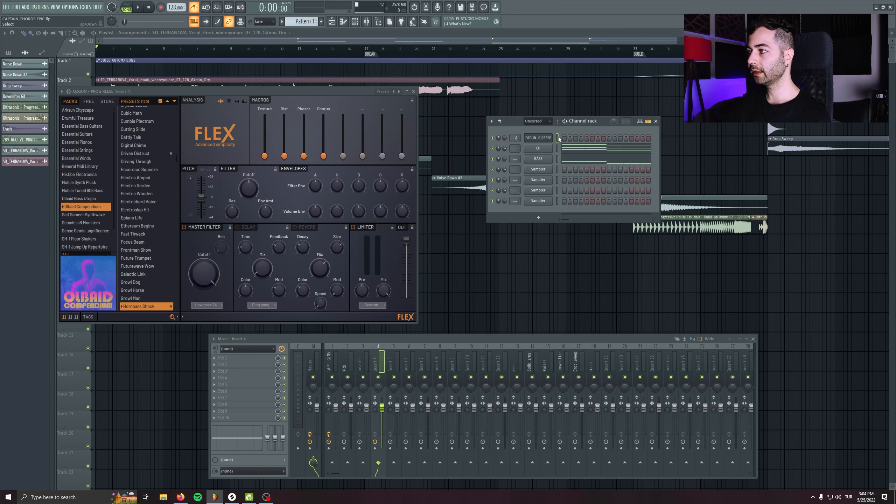
Paste the bass line into the Prog Reese channel and delete the repeated notes, keeping only the first note of each chord
key("ctrl+v")
left_click(569, 138)
scroll(453, 222, "down", 5)
right_click(446, 344)
right_click(466, 343)
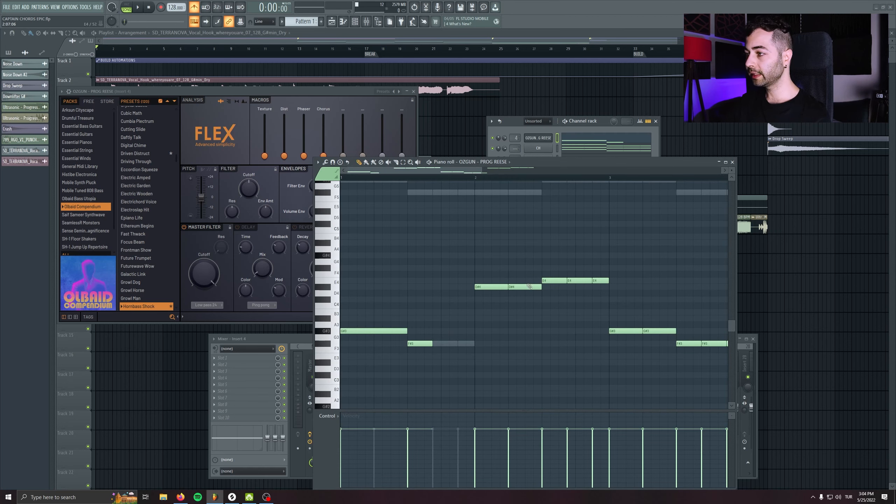
right_click(599, 281)
left_click_drag(599, 281, 410, 251)
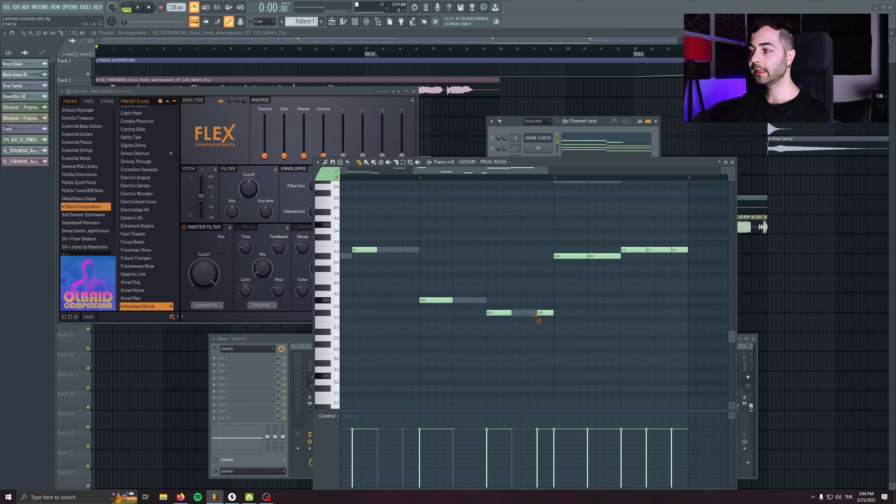
Extend all remaining Prog Reese notes until each meets the following one, and close the piano roll
key("ctrl+a")
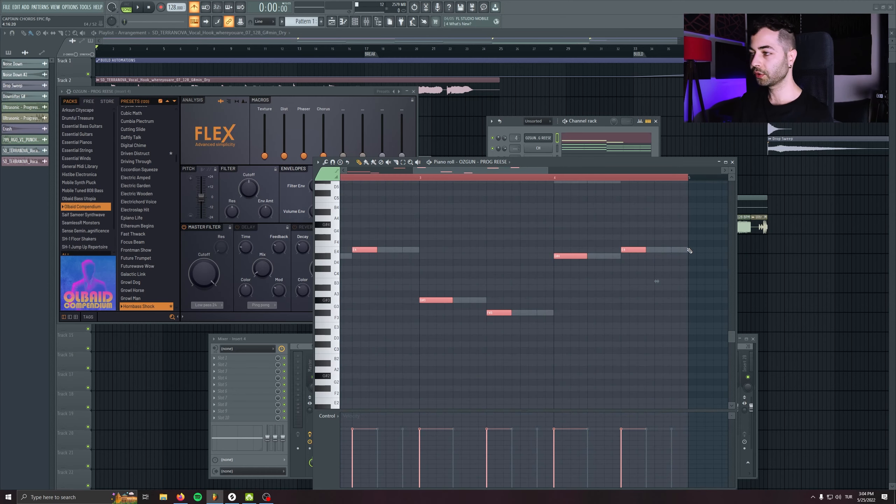
key("ctrl+l")
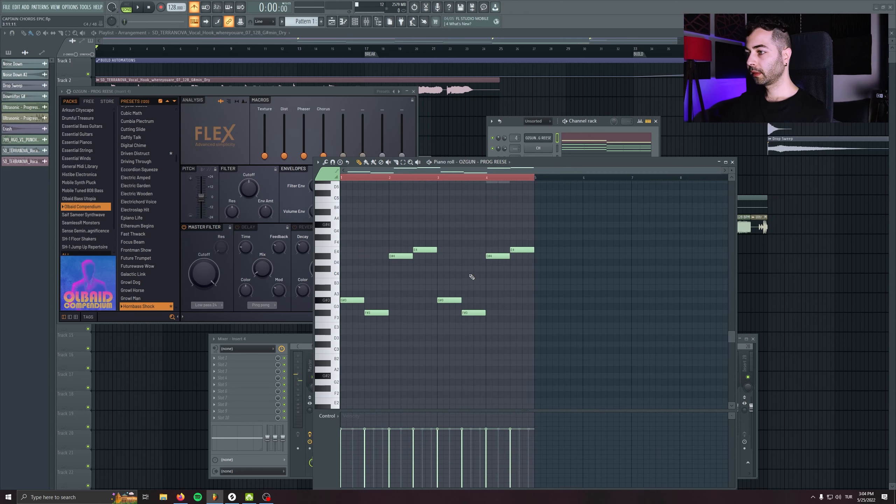
scroll(496, 267, "up", 1)
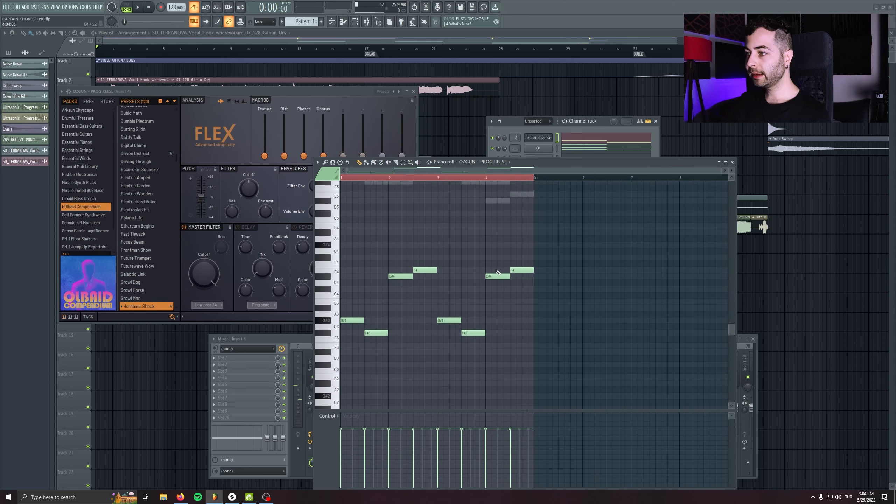
left_click(732, 163)
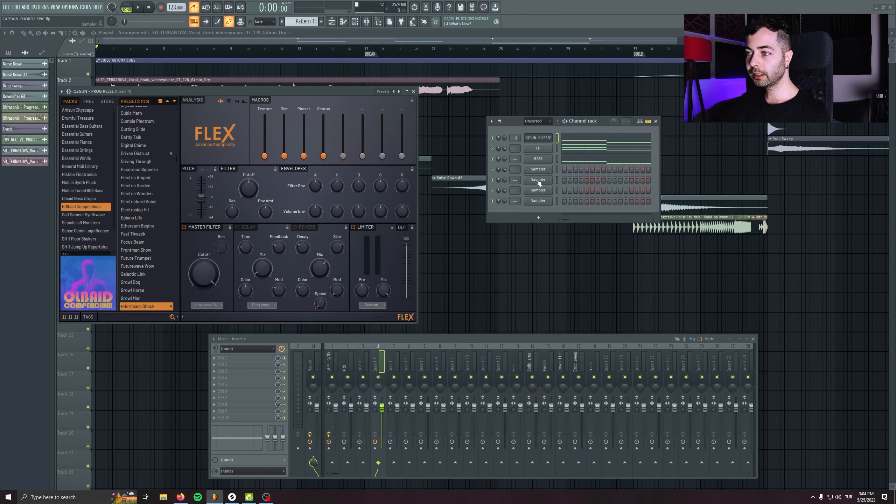
Switch playback to pattern mode, play Pattern 1 and move the FLEX window lower
left_click(127, 7)
key("space")
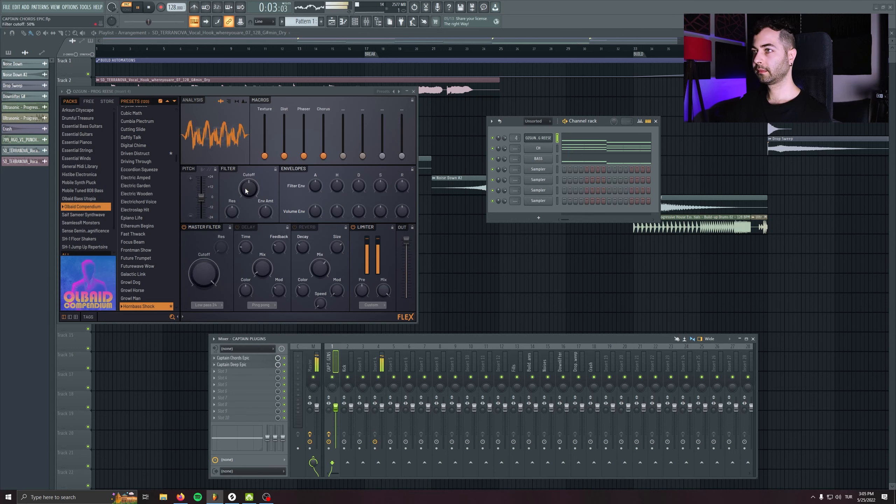
left_click_drag(202, 91, 244, 210)
Open the BASS channel's piano roll, stop playback and examine the bass notes
left_click(564, 160)
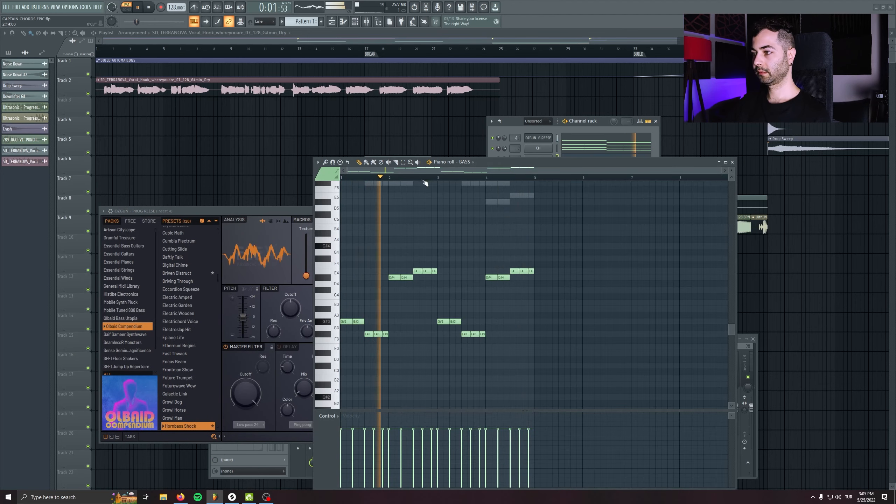
key("space")
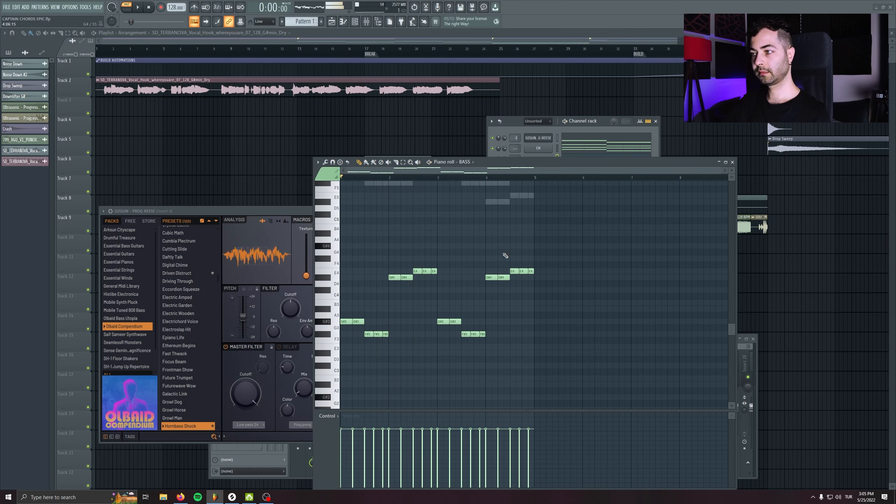
scroll(481, 314, "up", 4)
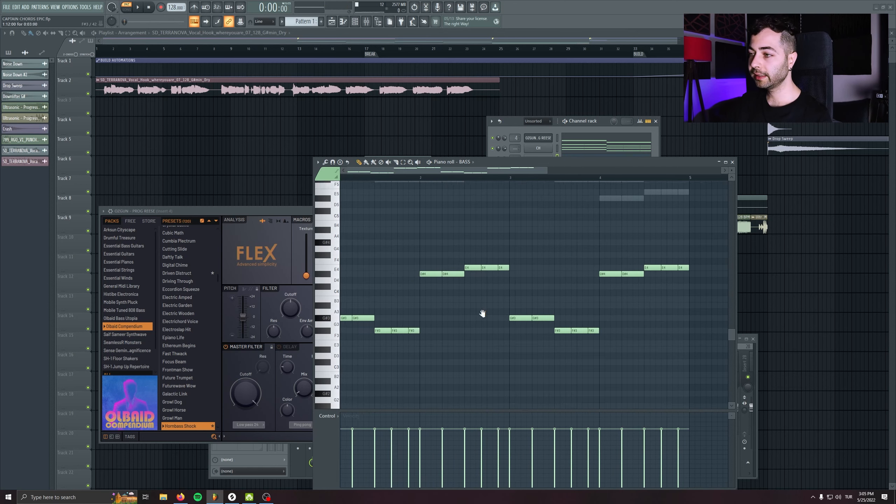
Bring the FLEX window forward and raise the Prog Reese sound's Texture macro to a bit below halfway
left_click(281, 222)
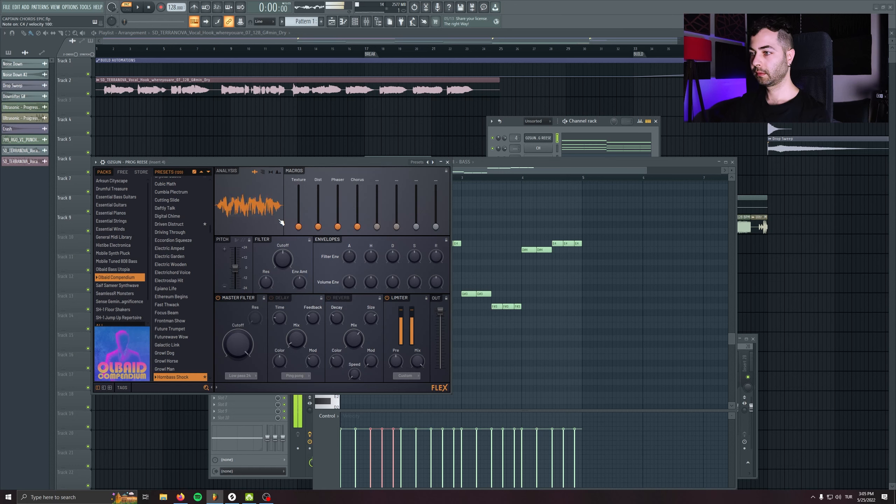
left_click_drag(297, 230, 299, 211)
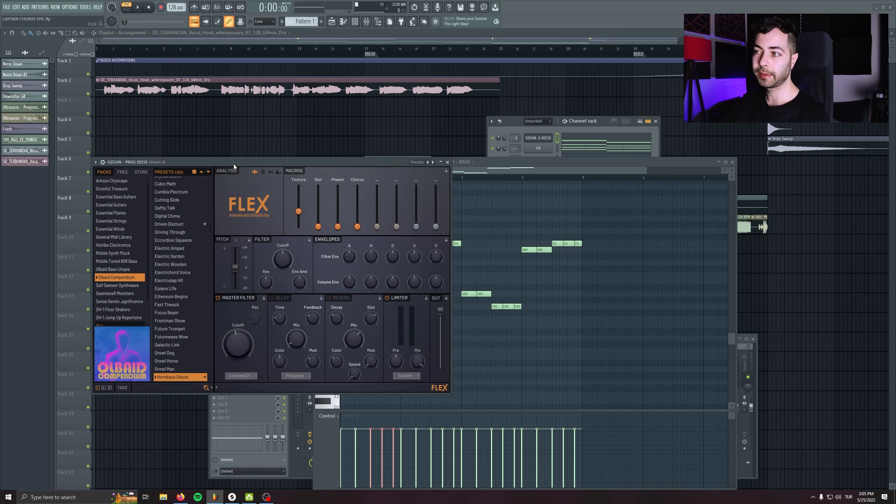
Close the FLEX window and place a Pattern 1 clip on Track 3 under the vocal
left_click(448, 162)
left_click(235, 108)
left_click(303, 21)
left_click(268, 106)
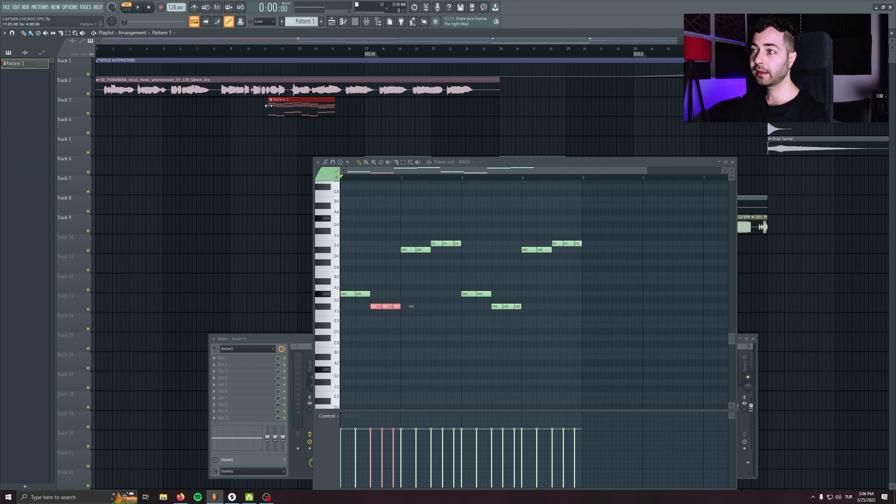
Make the Pattern 1 clip on Track 3 unique and name the new pattern reese
left_click(235, 100)
left_click(249, 145)
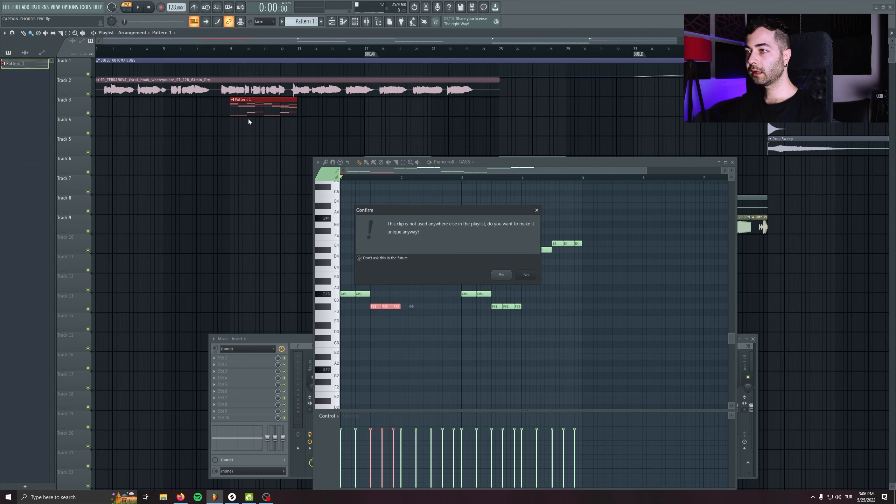
key("Return")
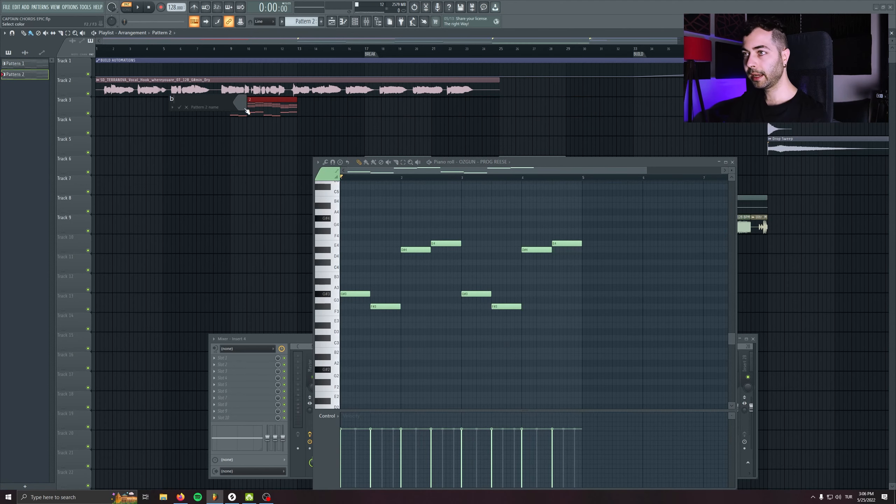
type("reese")
key("Return")
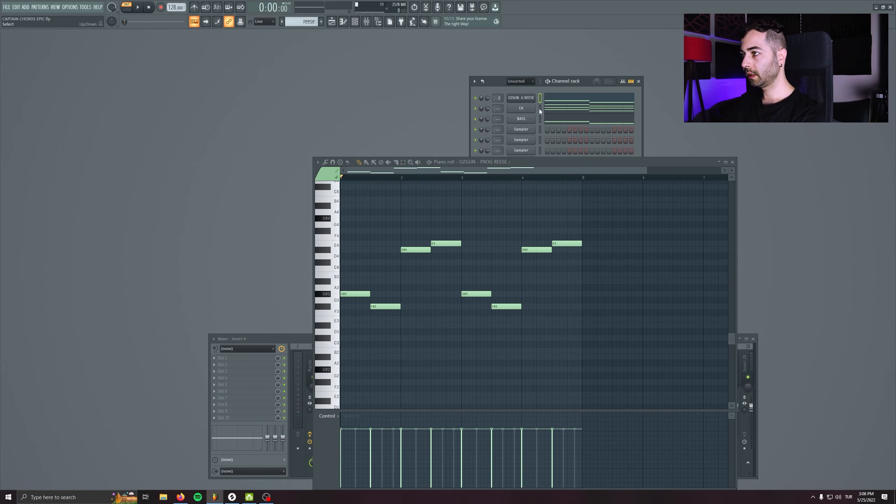
Clear CH and BASS from the reese pattern, remove the repeated Prog Reese notes and stretch the remaining four to one bar each
left_click(539, 120)
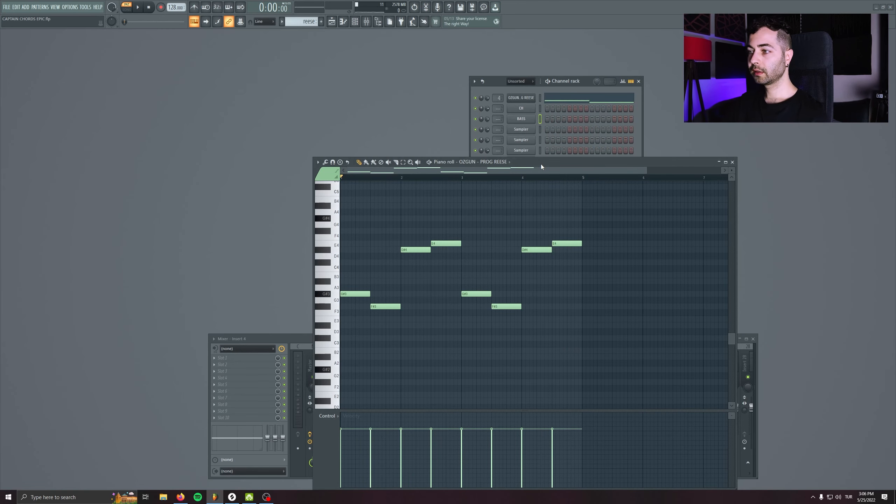
left_click_drag(606, 216, 380, 329)
left_click_drag(380, 305, 410, 304)
left_click(370, 295)
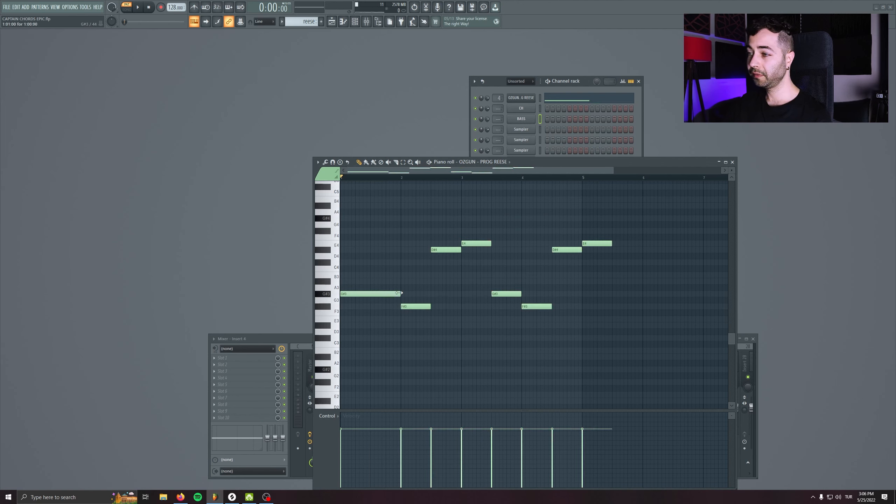
left_click_drag(609, 223, 457, 341)
left_click_drag(444, 250, 476, 249)
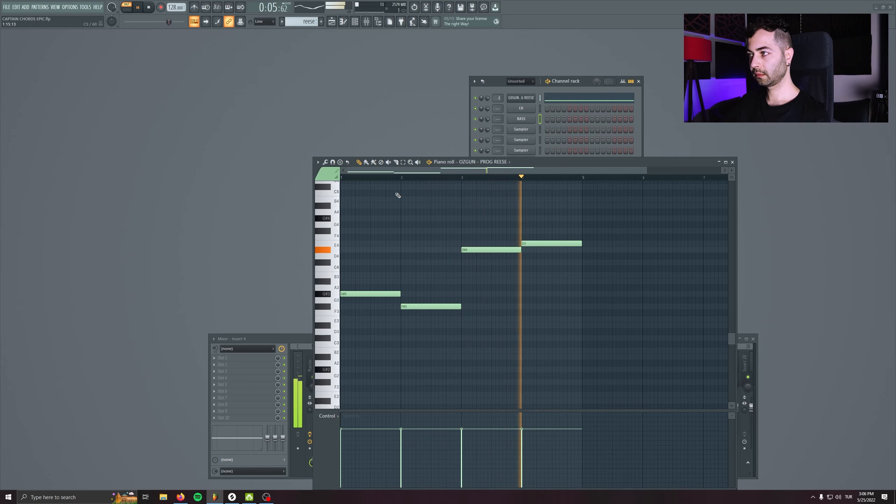
key("F7")
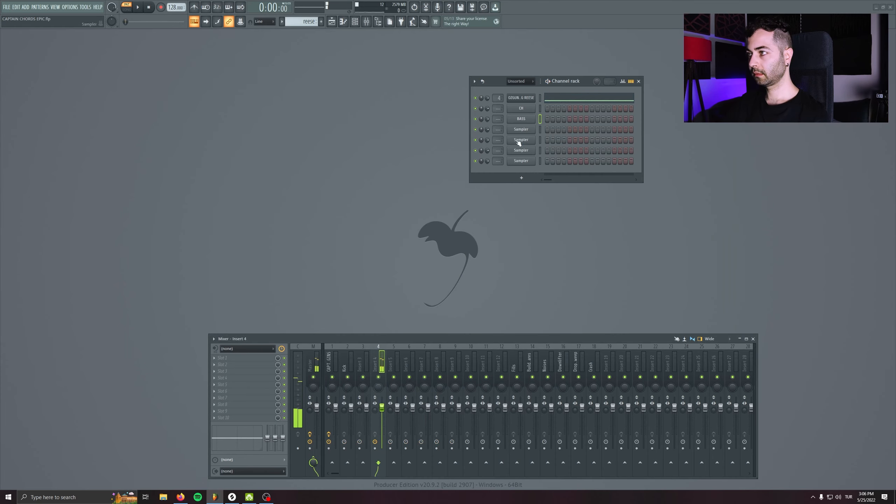
Switch to Pattern 1 and rework the BASS notes so G#3 hits fill bar 1 and F#3 hits fill bar 2
key("F6")
left_click(333, 23)
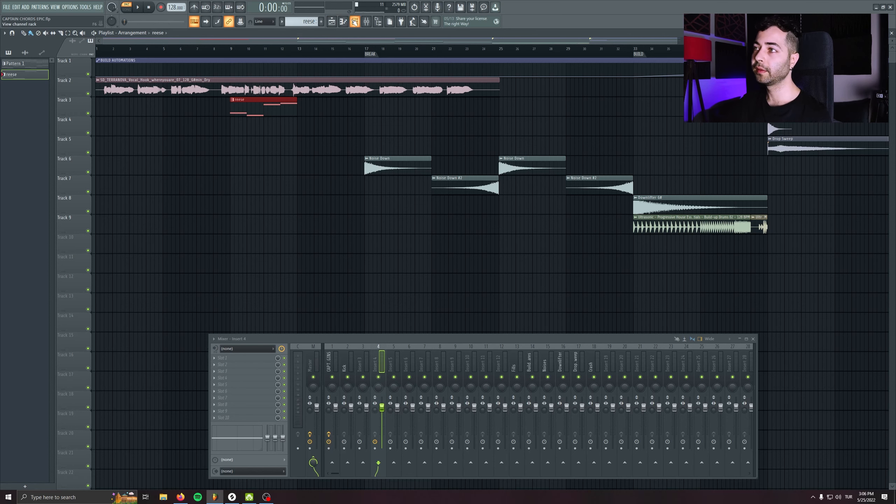
left_click(354, 22)
scroll(298, 21, "up", 1)
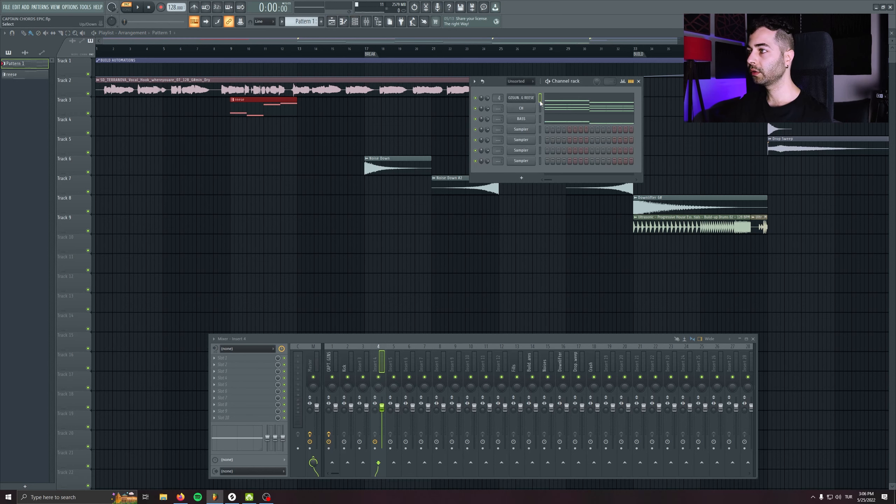
left_click(548, 120)
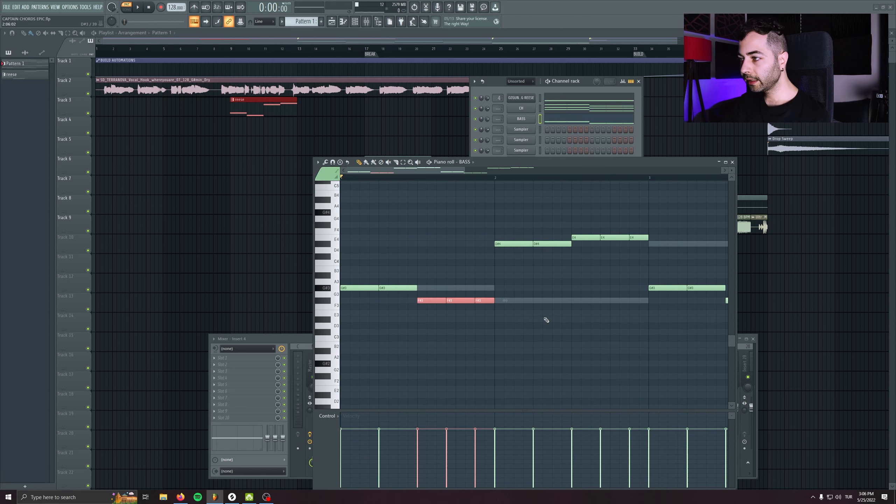
key("shift+Up")
key("shift+Up")
left_click_drag(524, 245, 645, 234)
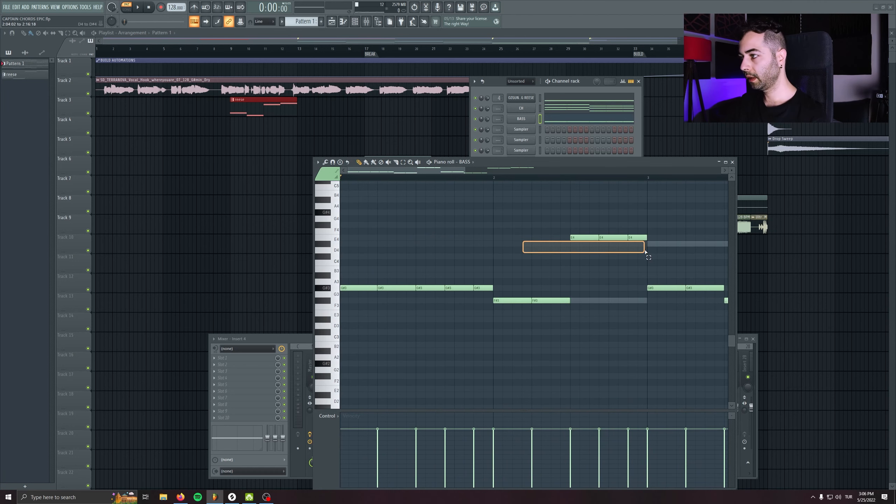
left_click_drag(587, 245, 587, 302)
left_click_drag(445, 316, 155, 304)
left_click_drag(414, 300, 448, 301)
Arrange the remaining BASS notes as D#4 hits across bar 3 and E4 hits across bar 4, and close the piano roll
left_click_drag(462, 283, 600, 297)
left_click_drag(481, 289, 481, 277)
left_click_drag(569, 250, 401, 290)
left_click_drag(382, 274, 462, 290)
left_click_drag(561, 313, 698, 312)
scroll(446, 324, "down", 4)
left_click_drag(420, 302, 485, 330)
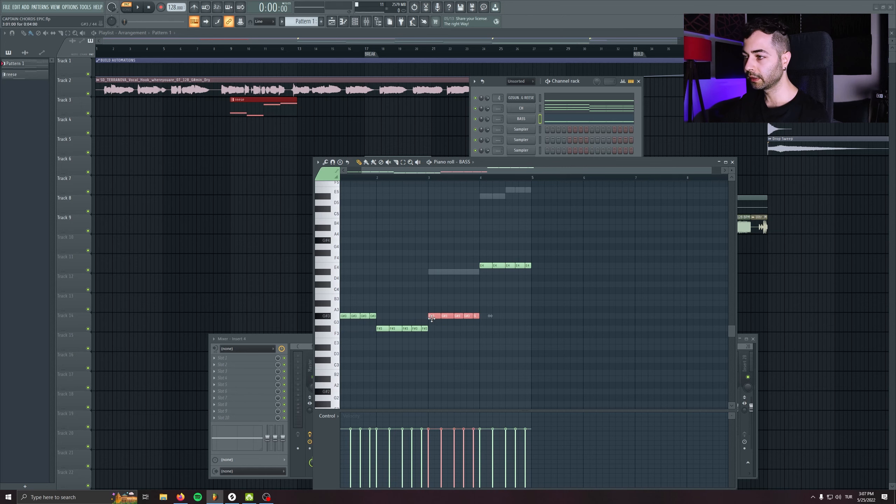
left_click_drag(590, 347, 607, 374)
key("F7")
Open the CH channel's piano roll and transpose all chord notes down two octaves
left_click(550, 109)
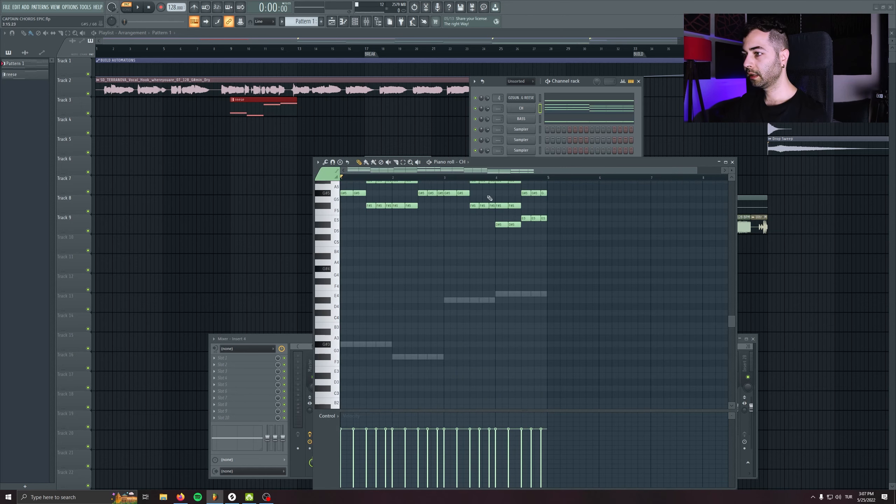
scroll(423, 229, "up", 4)
scroll(387, 246, "up", 3, "ctrl")
scroll(406, 253, "down", 2)
key("ctrl+a")
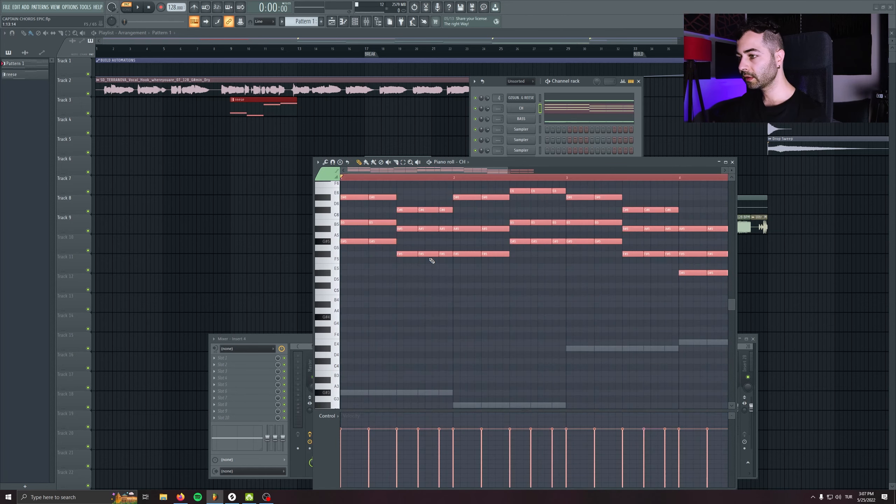
key("ctrl+Down")
key("ctrl+Down")
scroll(432, 260, "down", 2, "ctrl")
scroll(432, 261, "down", 3)
Space the CH chords so each starts on its own bar and delete the surplus first-chord notes
mouse_move(661, 216)
left_mouse_down()
mouse_move(550, 330)
mouse_move(494, 310)
left_mouse_up()
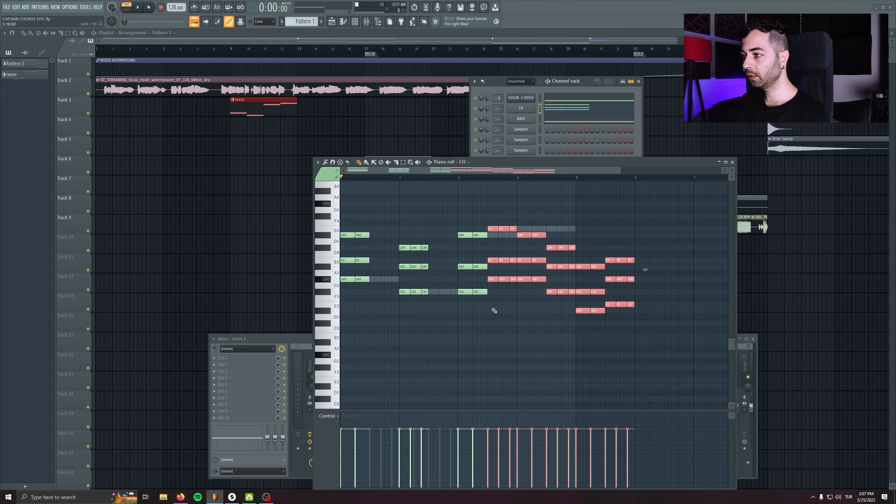
left_click_drag(490, 278, 520, 276)
left_click(676, 220, "ctrl")
scroll(423, 230, "up", 3, "ctrl")
mouse_move(423, 221)
left_mouse_down("ctrl")
mouse_move(349, 293)
mouse_move(427, 280)
mouse_move(413, 281)
left_mouse_up("ctrl")
right_click(455, 235)
right_click(456, 260)
right_click(456, 280)
Repeat the CH chord hits so that each of the four chords fills its whole bar
scroll(436, 205, "up", 3, "ctrl")
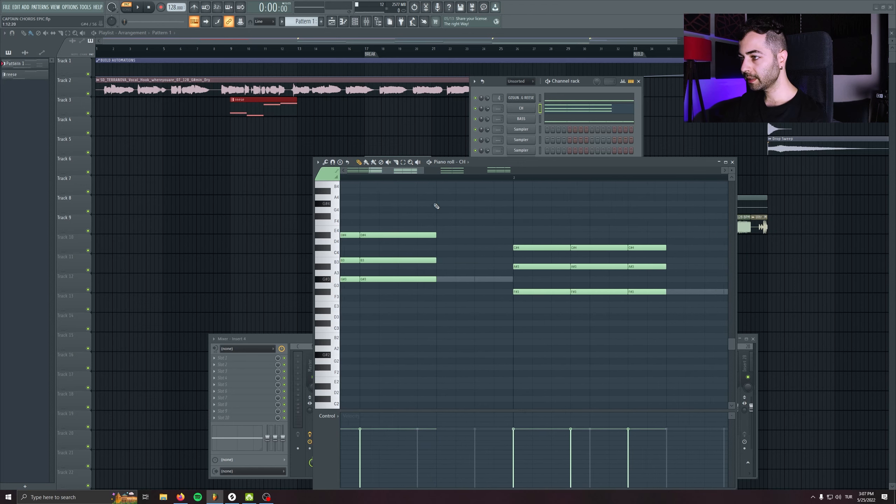
left_click_drag(436, 204, 403, 315, "ctrl")
left_click_drag(385, 281, 472, 277, "shift")
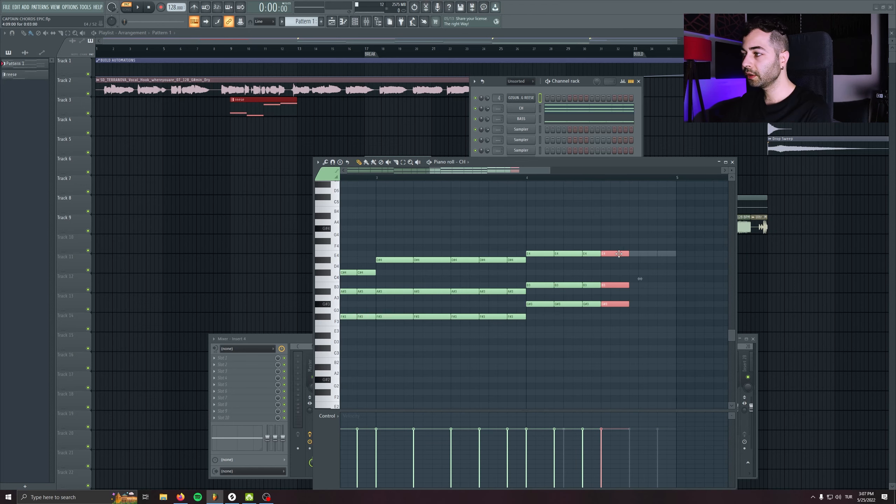
left_click_drag(619, 254, 676, 254, "shift")
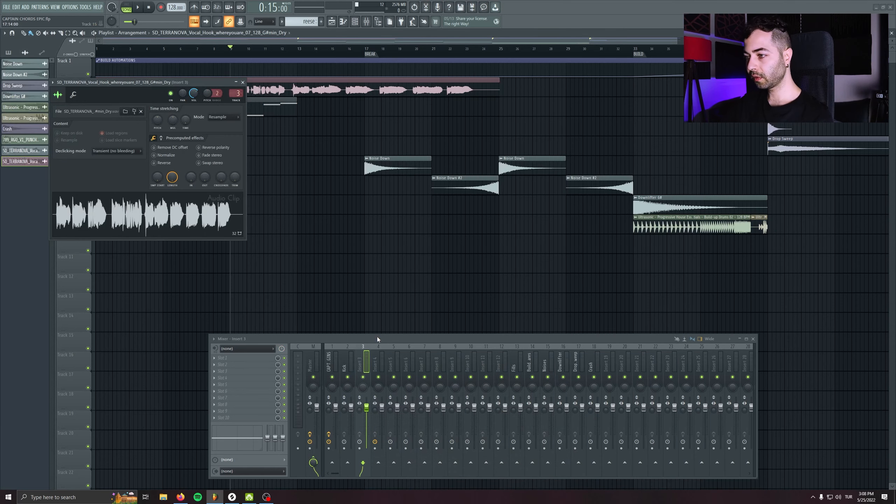
Set up mixer insert 3 as the Vox track with FabFilter Pro-Q 3 and Patcher, and close the vocal clip's settings
double_click(367, 360)
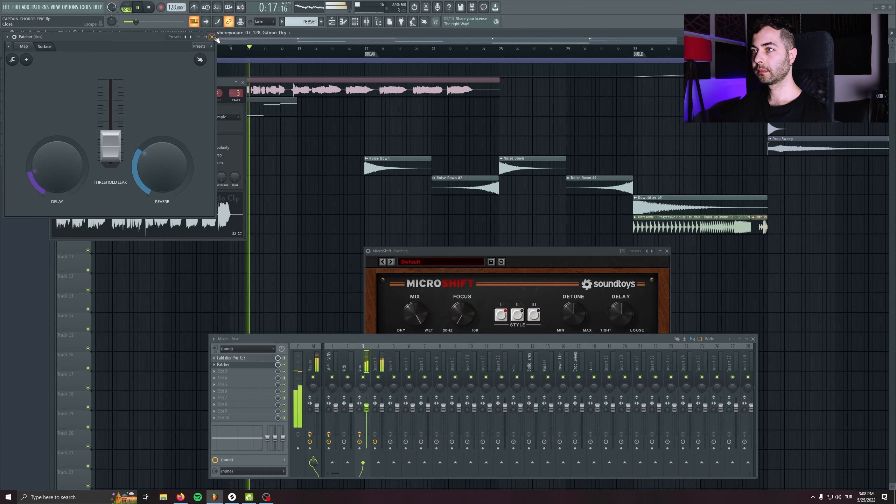
left_click(242, 83)
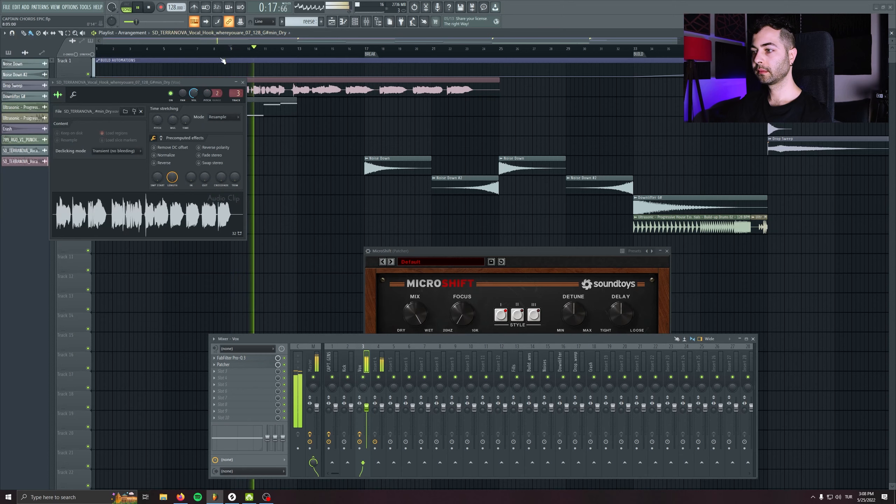
left_click(242, 83)
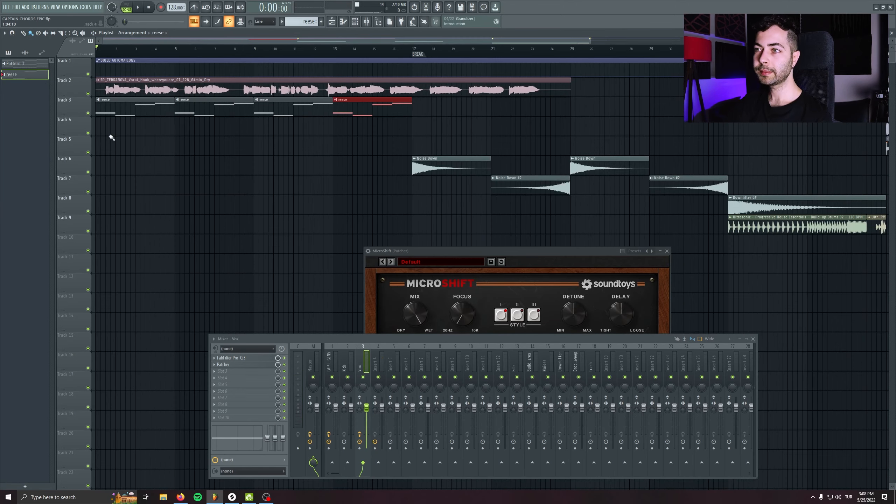
Delete the second reese clip on Track 3 and make the first one a unique pattern
left_click(198, 199)
right_click(198, 200)
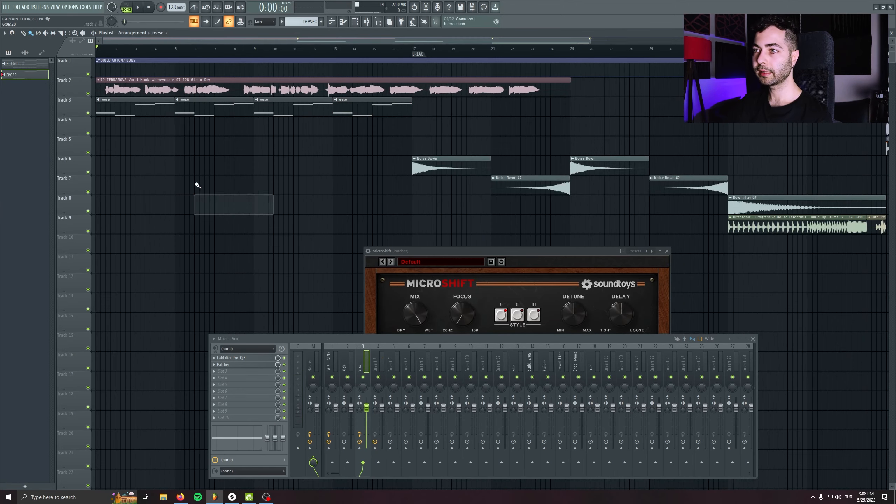
right_click(203, 108)
left_click(98, 100)
left_click(117, 145)
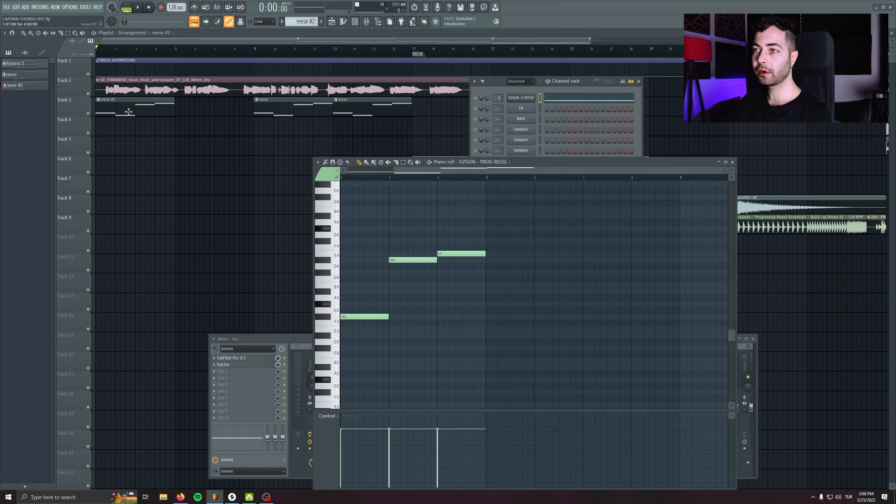
Keep only the opening G#3 note in the first clip's Prog Reese part and stretch it to eight bars
right_click(413, 256)
left_click(410, 336)
left_click_drag(455, 336, 466, 341)
right_click(464, 337)
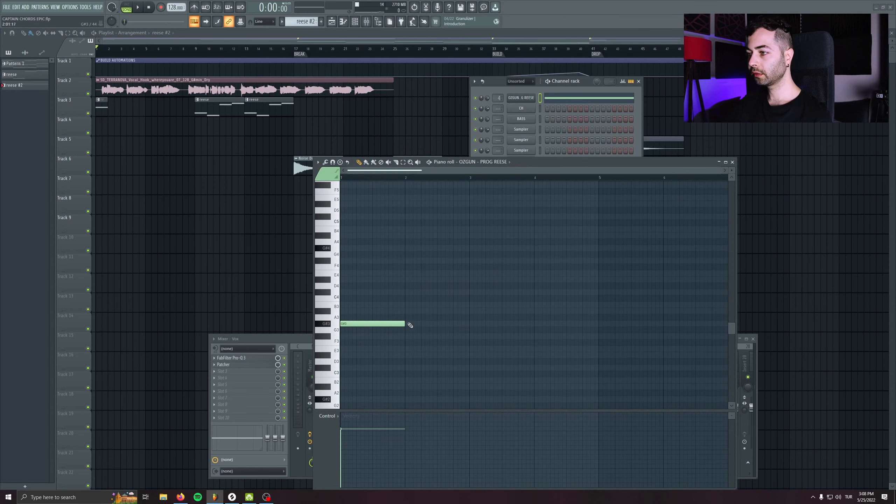
left_click_drag(404, 325, 598, 329)
scroll(459, 336, "down", 3)
scroll(437, 338, "up", 2)
left_click_drag(510, 324, 588, 342)
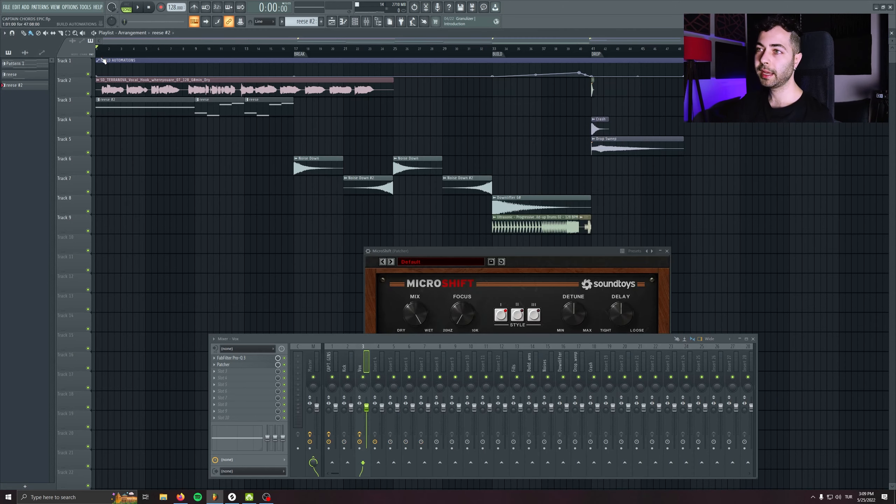
Shift the vocal and all reese clips together to start at the BREAK marker, and play the arrangement
key("space")
left_click_drag(261, 156, 384, 211)
key("space")
left_click_drag(412, 78, 81, 117)
left_click_drag(138, 92, 336, 92)
key("space")
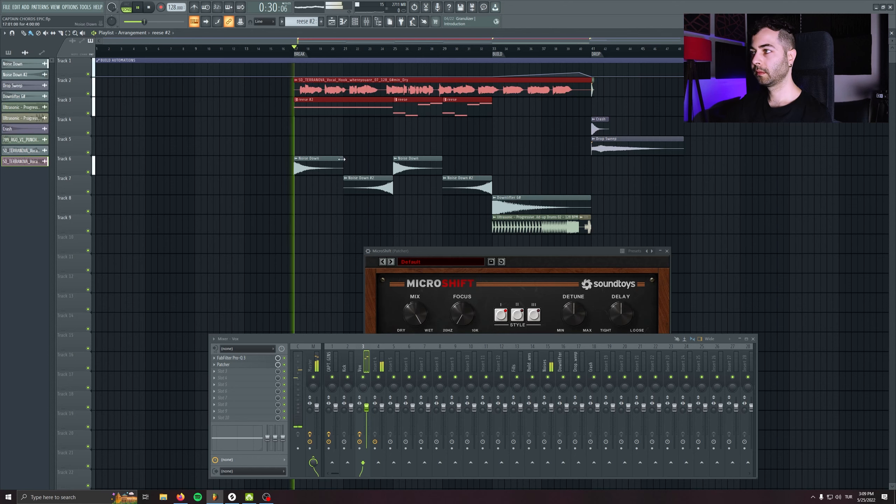
Insert a new playlist track at Track 4 and move the short clip at the DROP marker from the vocal's track onto it
left_click_drag(729, 195, 639, 216)
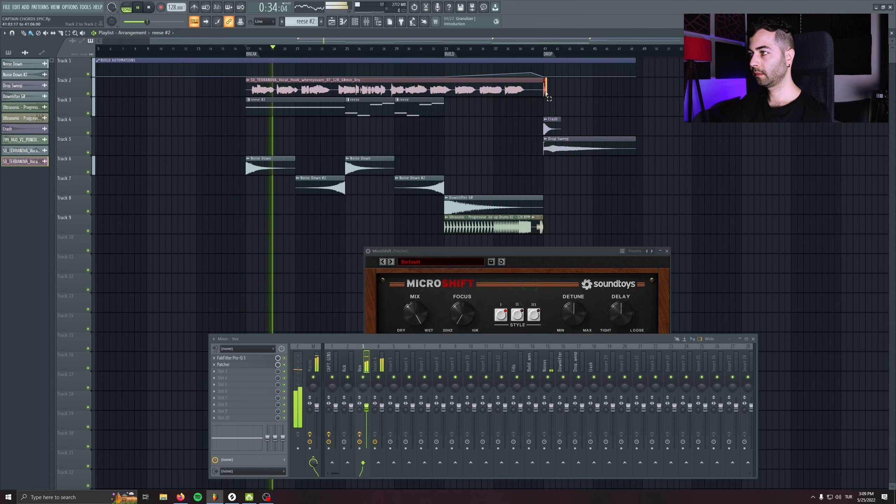
left_click_drag(546, 92, 545, 110)
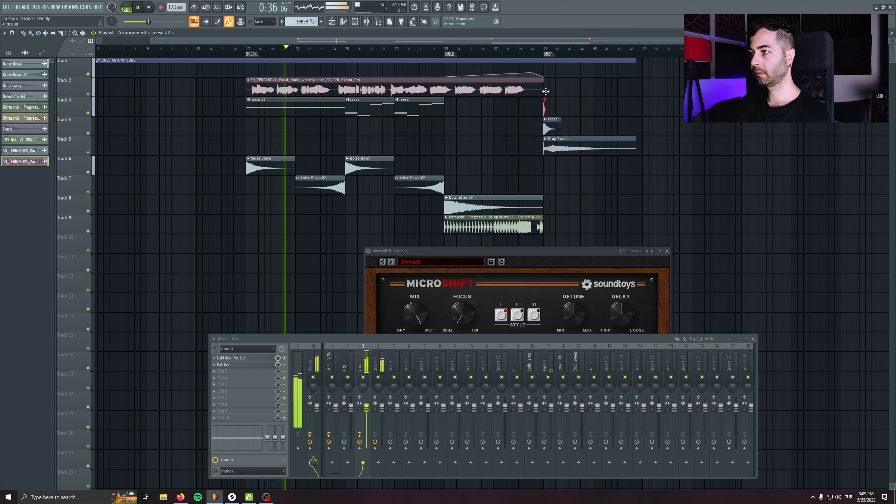
right_click(91, 127)
left_click(106, 262)
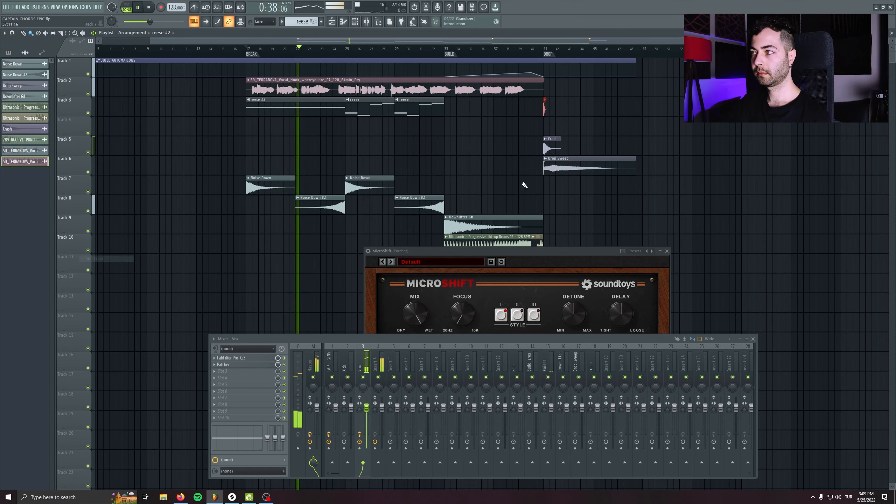
left_click_drag(545, 109, 546, 128)
Reorder the playlist tracks so the drop clips occupy Tracks 2 to 4, the vocal Track 5 and the reese clips Track 6
scroll(81, 107, "down", 3)
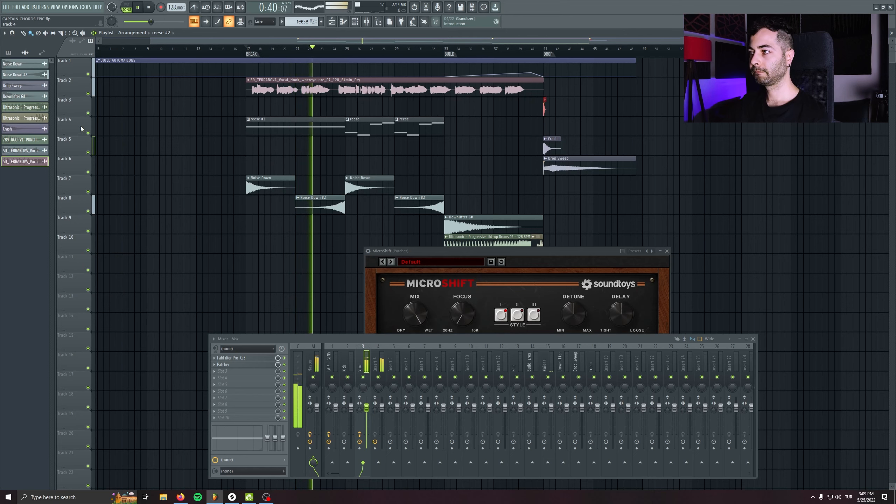
scroll(72, 90, "down", 3)
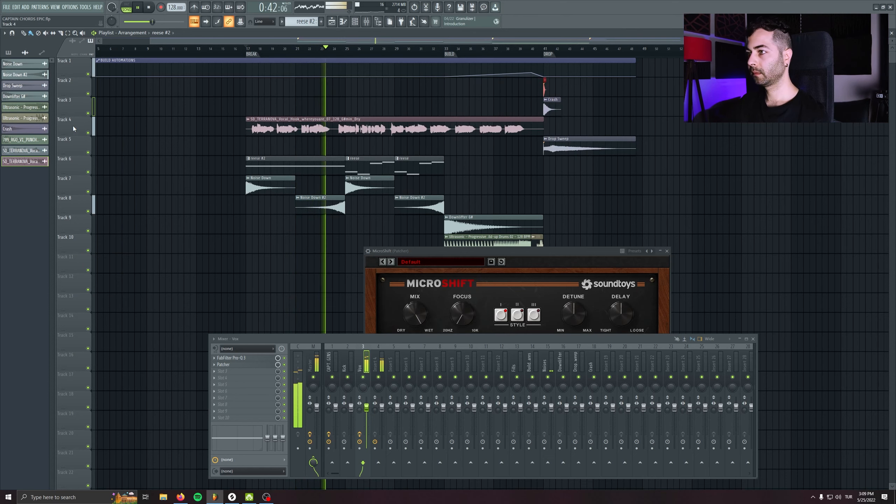
scroll(362, 166, "right", 5)
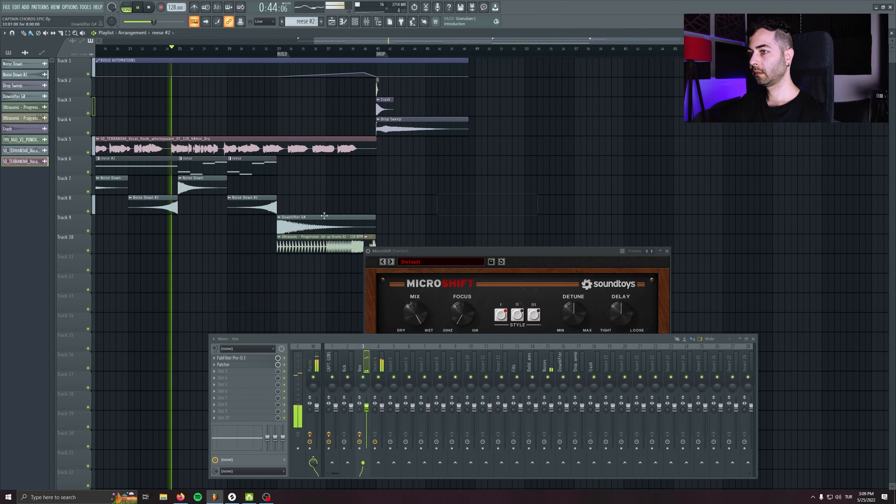
scroll(495, 218, "left", 5)
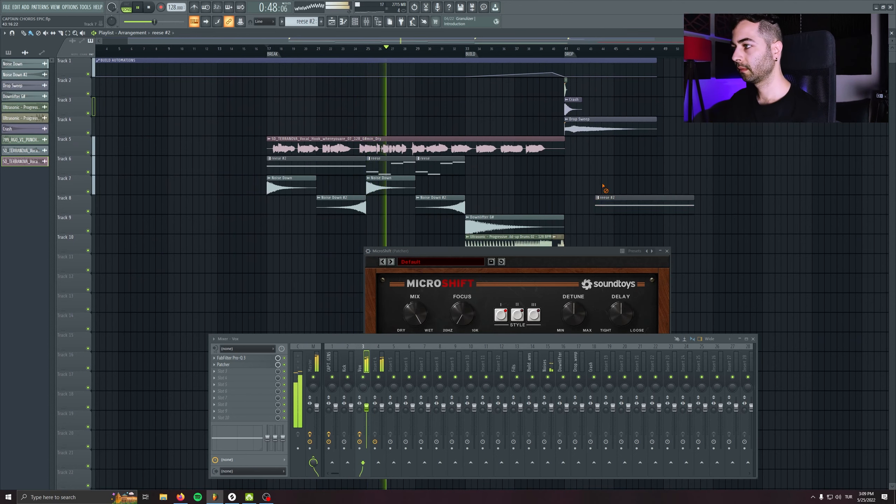
scroll(550, 190, "down", 1)
scroll(570, 184, "left", 2)
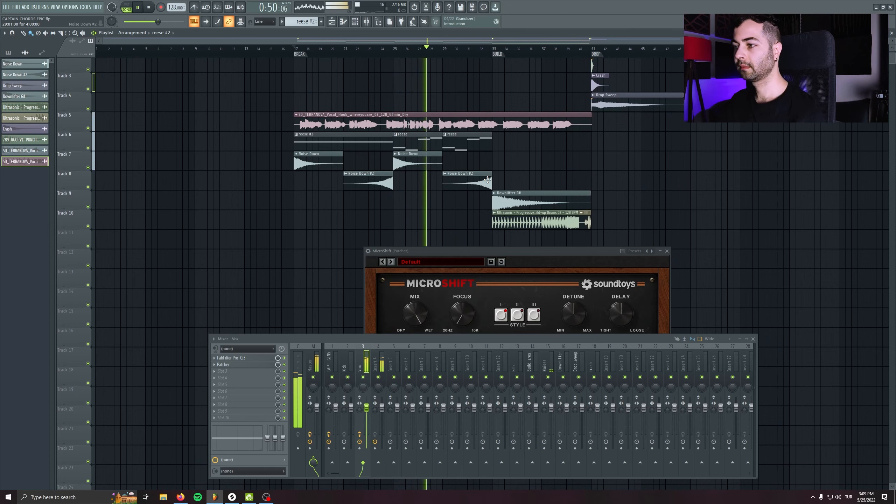
Place a reese #2 clip at the BUILD marker on Track 6 and insert an empty playlist track at Track 7
scroll(480, 173, "up", 1)
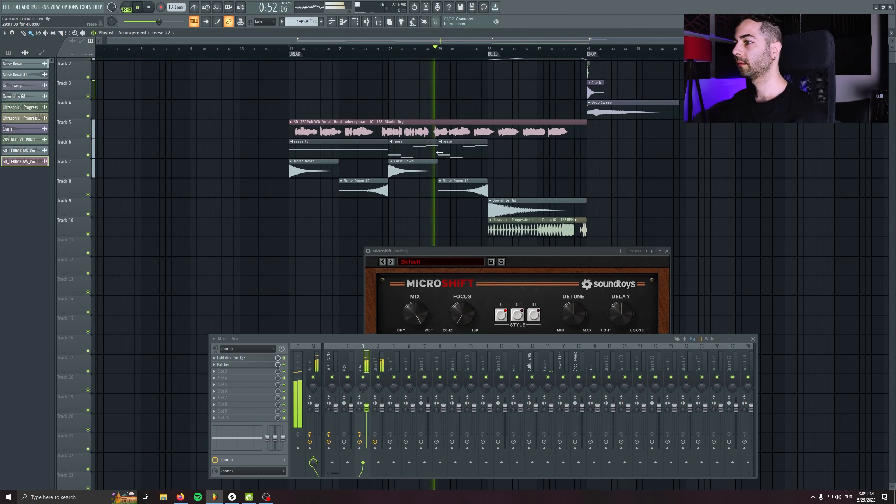
left_click(490, 148)
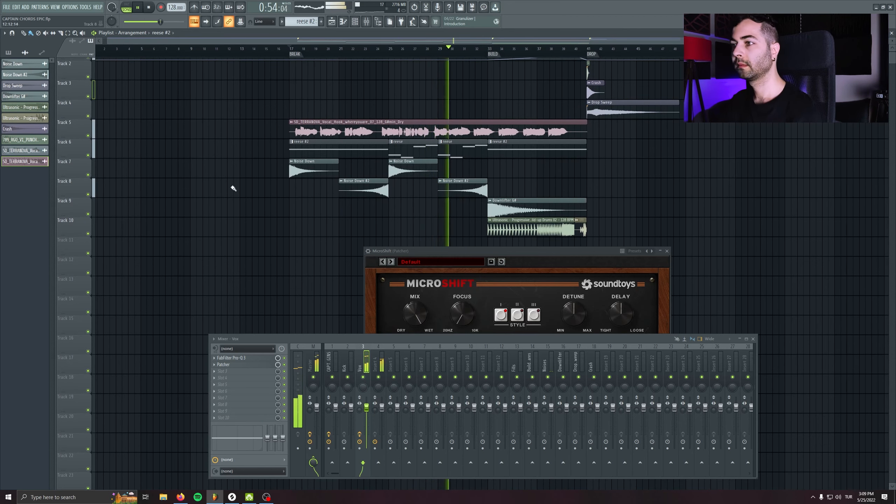
right_click(82, 159)
left_click(106, 301)
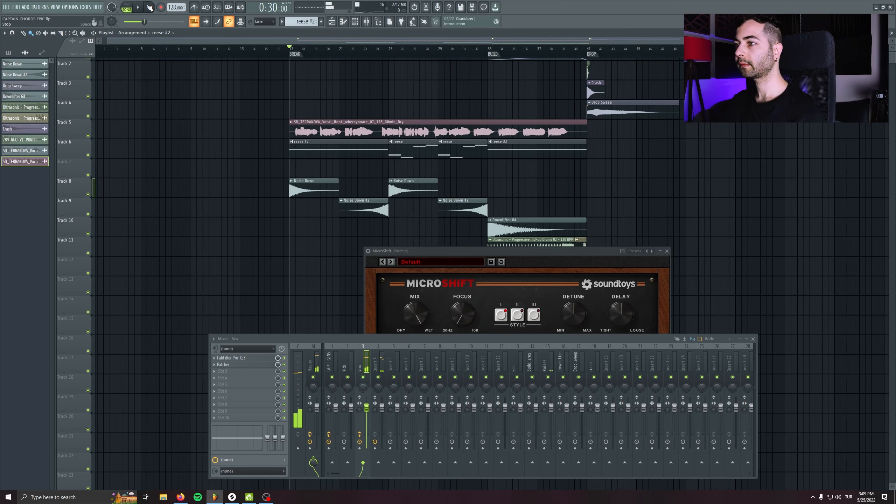
left_click(149, 7)
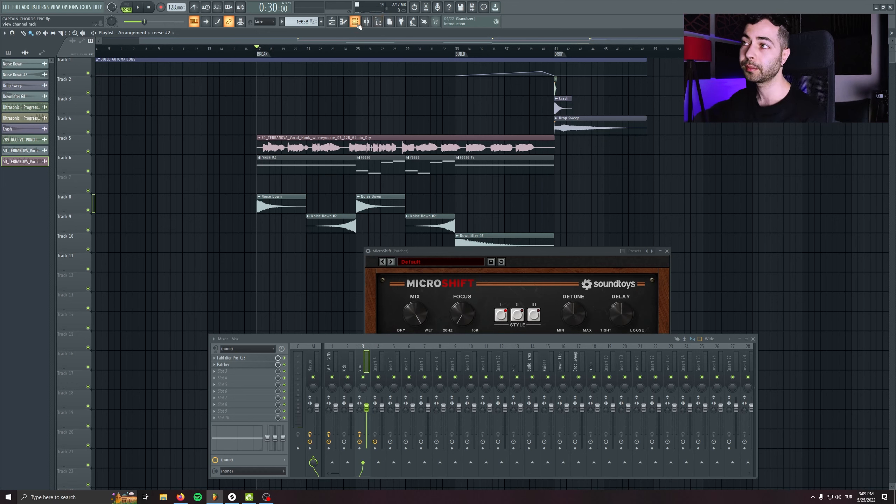
Place Pattern 1 on Track 7 past the DROP marker and copy the chord notes from its CH channel
scroll(305, 23, "up", 1)
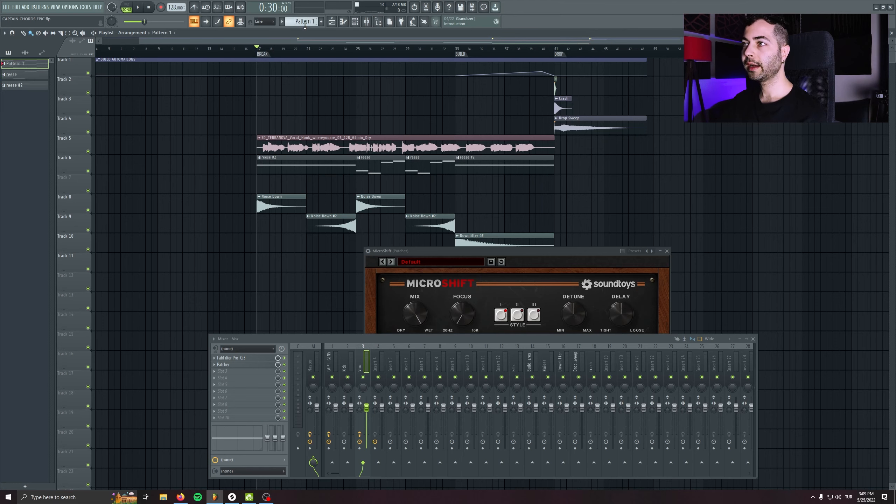
left_click_drag(621, 182, 665, 182)
double_click(665, 181)
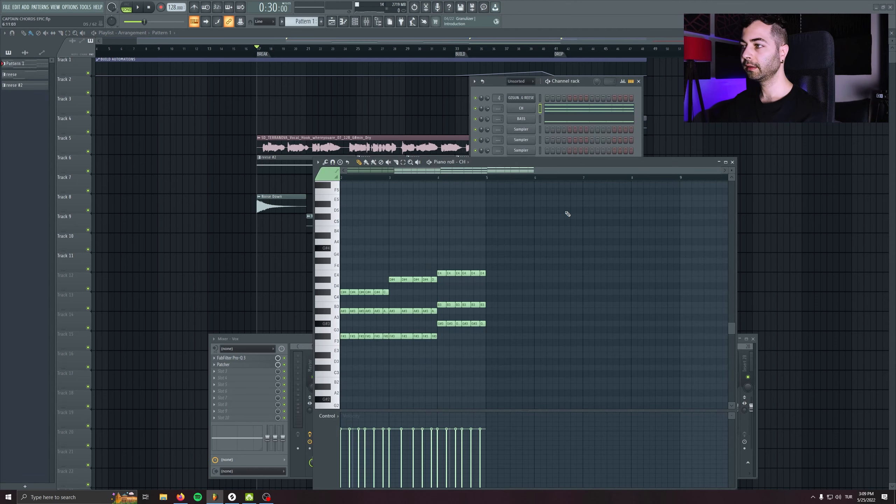
key("Escape")
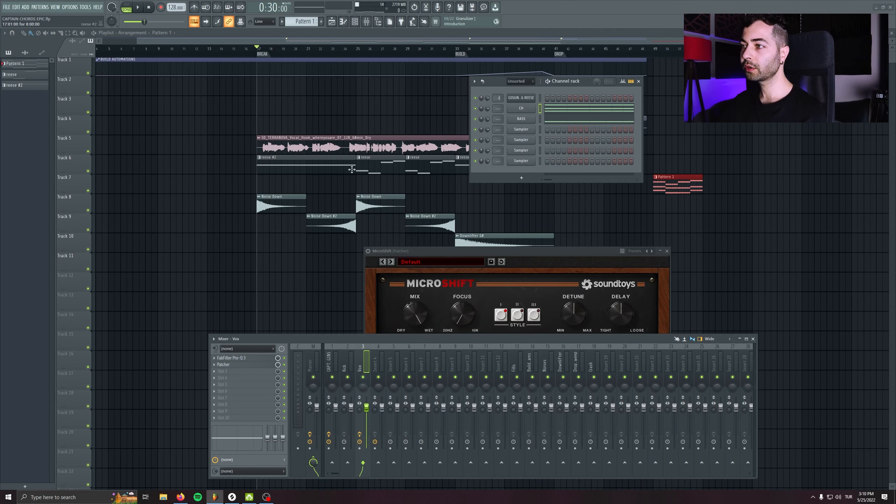
Copy the opening reese #2 clip onto Track 7 as a unique pattern named pianos, with the copied chords on a cloned reese channel
left_click_drag(352, 170, 350, 187, "shift")
left_click(260, 178)
left_click(271, 223)
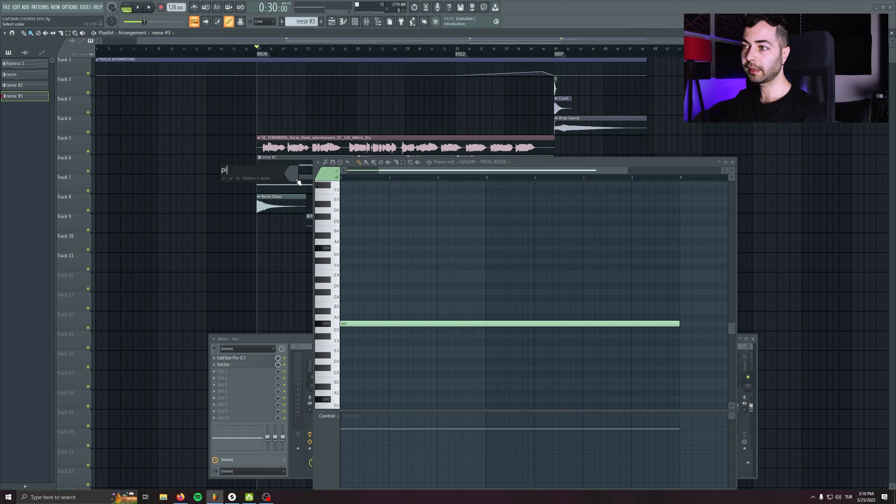
key("F7")
key("F6")
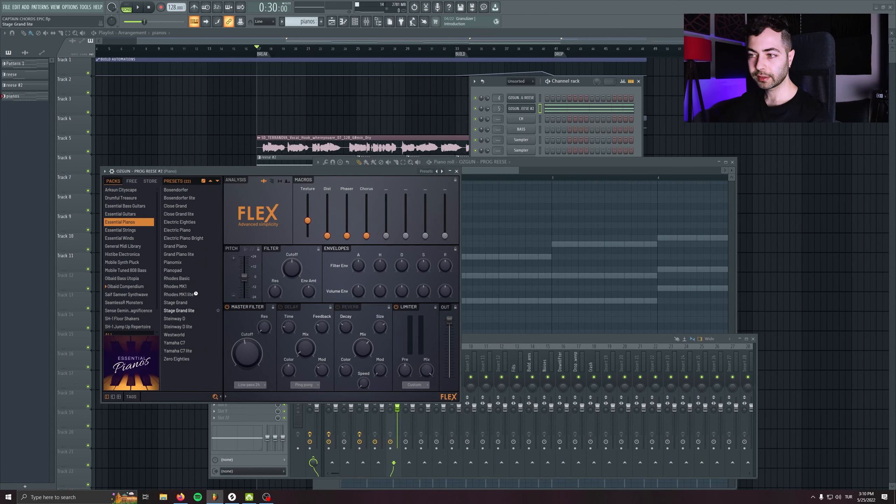
Load the Stage Grand lite preset from Essential Pianos on the cloned channel, play the pattern and transpose its chords up one octave
left_click_drag(241, 171, 242, 198)
left_click(127, 8)
left_click(139, 8)
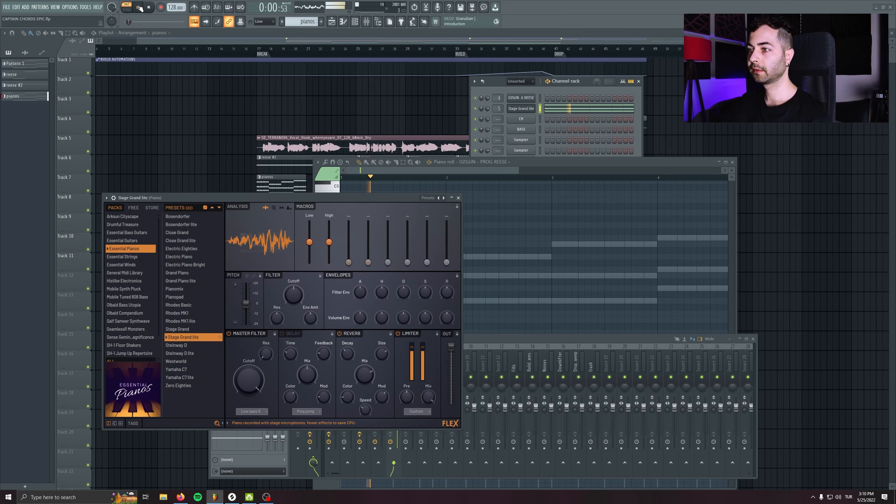
left_click(564, 108)
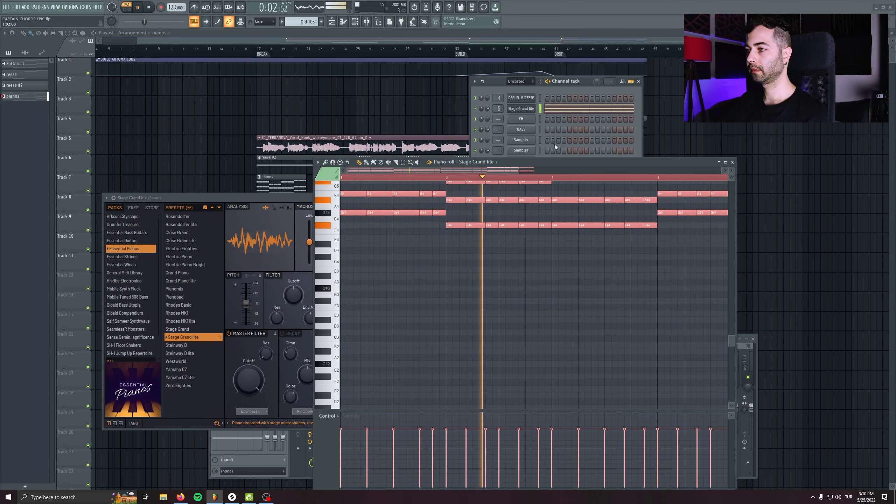
key("ctrl+Up")
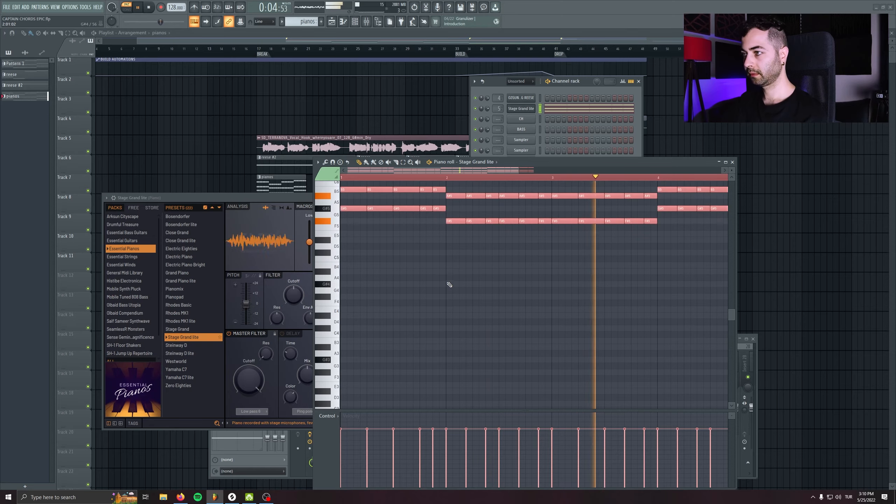
Stop playback and rearrange the piano roll and channel rack windows so the chords and the channel list are visible side by side
double_click(561, 162)
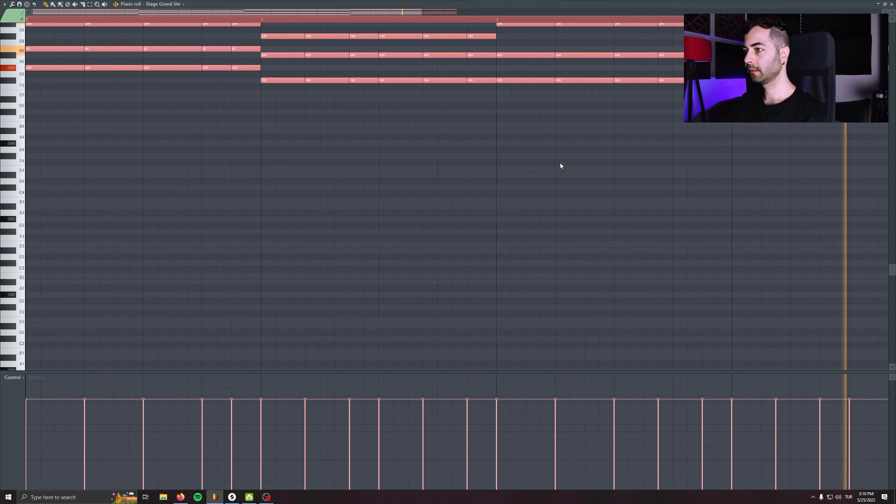
scroll(419, 194, "up", 6)
double_click(460, 3)
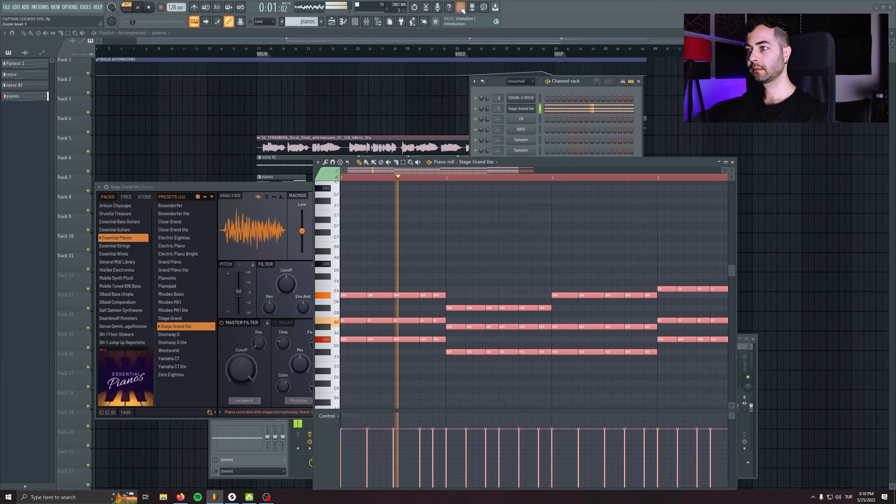
left_click_drag(551, 163, 335, 132)
scroll(346, 244, "down", 2)
key("space")
left_click_drag(535, 88, 568, 122)
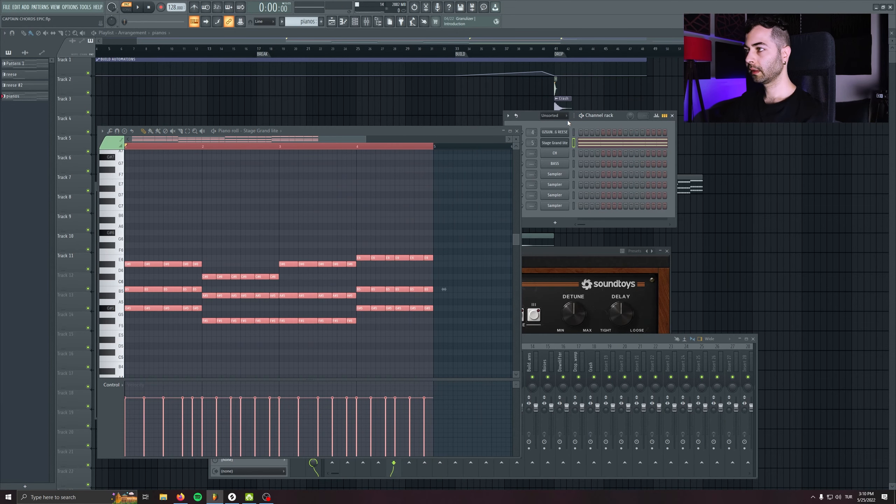
scroll(422, 200, "down", 1)
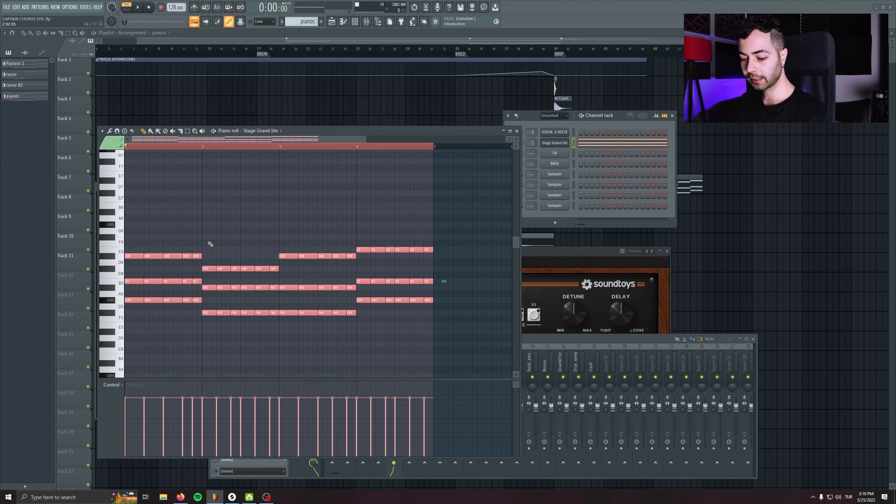
Strum the piano chords with the strumizer, applying slight start time, velocity and end time offsets
key("alt+s")
mouse_move(422, 237)
left_mouse_down()
mouse_move(421, 228)
mouse_move(422, 245)
left_mouse_up()
scroll(168, 258, "up", 6)
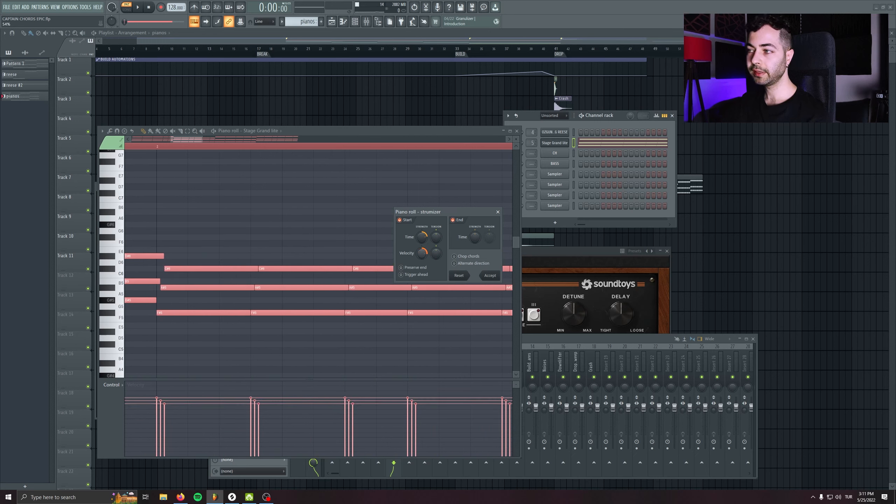
left_click_drag(476, 242, 478, 239)
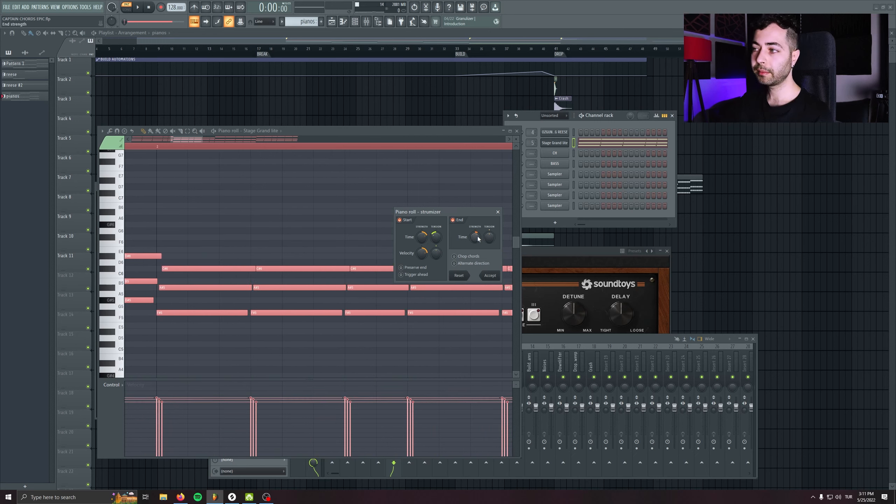
left_click(490, 276)
scroll(348, 310, "down", 6)
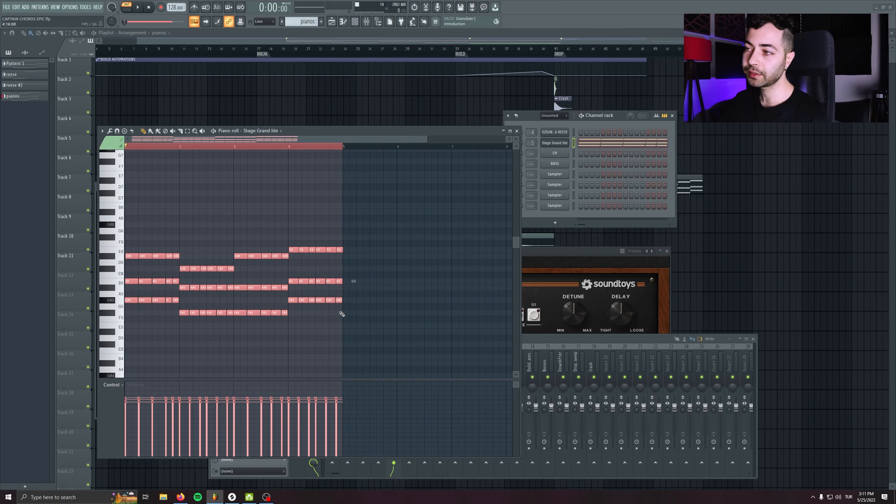
Shorten all piano chord notes slightly to leave gaps between the hits, and play the pattern
scroll(342, 314, "up", 5)
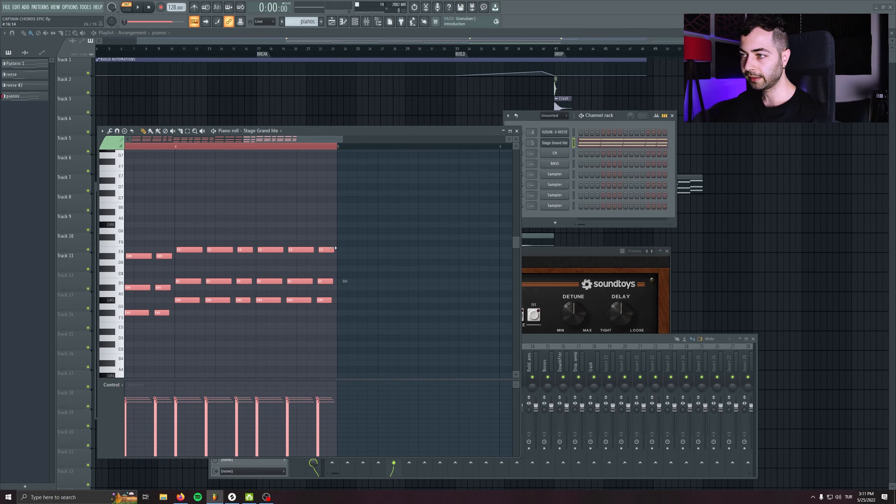
left_click_drag(238, 303, 450, 246)
key("space")
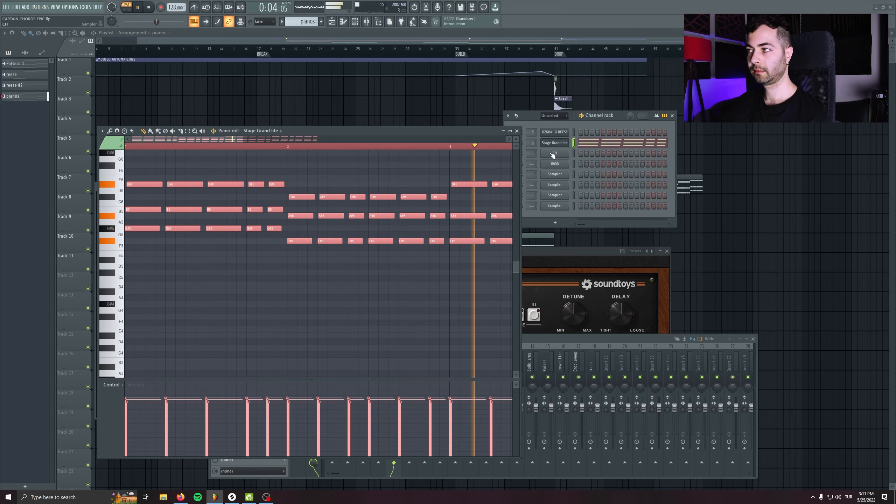
Reduce the Low macro of the Stage Grand lite instrument slightly and turn its High macro all the way down
left_click(569, 144)
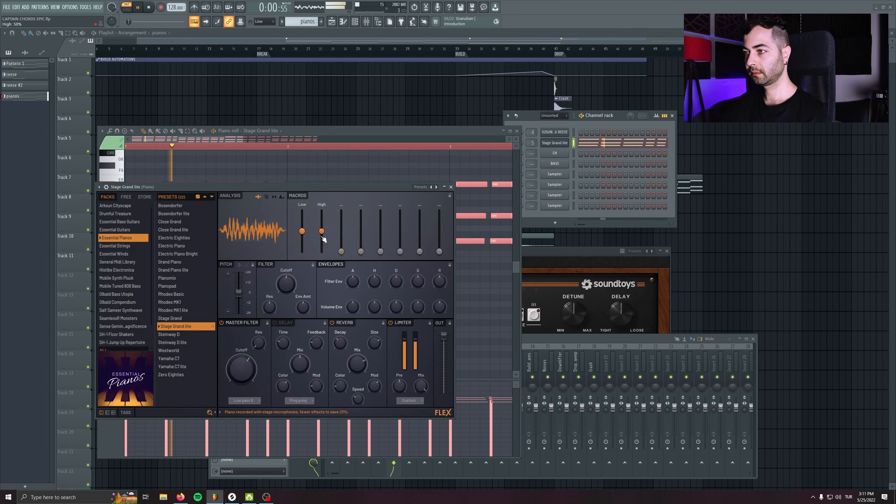
mouse_move(303, 231)
left_mouse_down()
mouse_move(310, 254)
mouse_move(302, 238)
left_mouse_up()
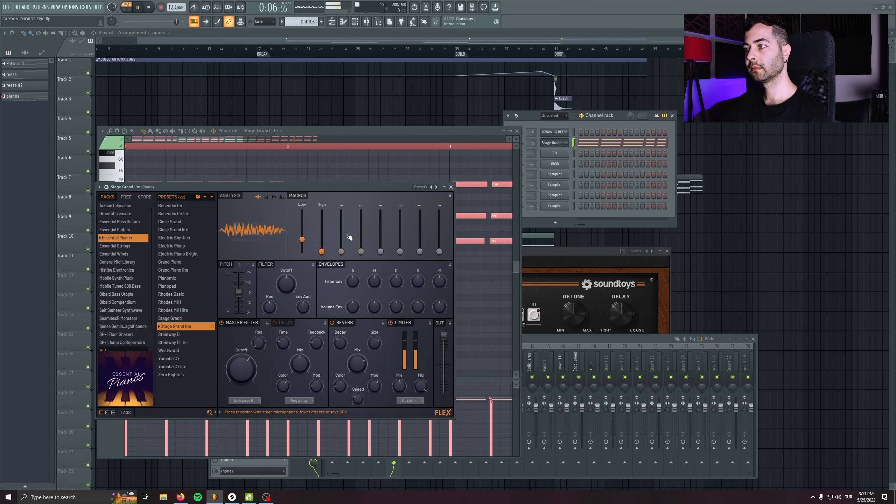
left_click(451, 186)
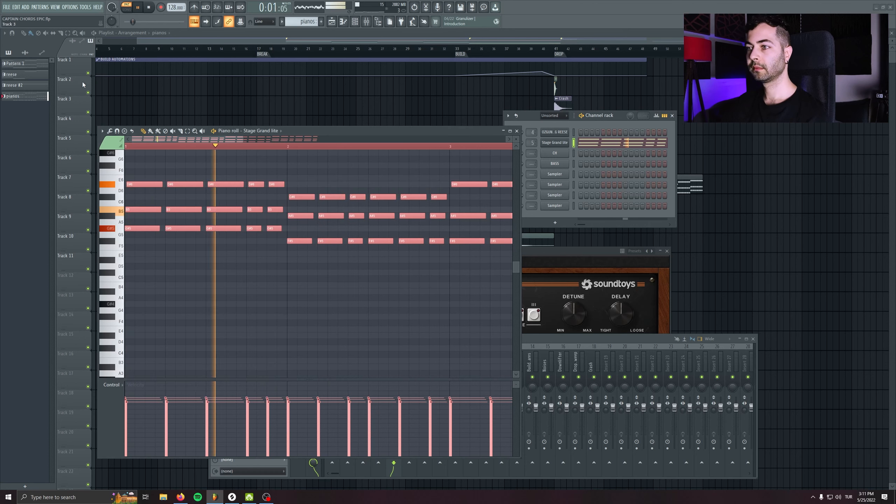
Stop playback and delete the repeated piano chord hits, keeping only the first chord in each of the four bars
scroll(370, 258, "down", 3)
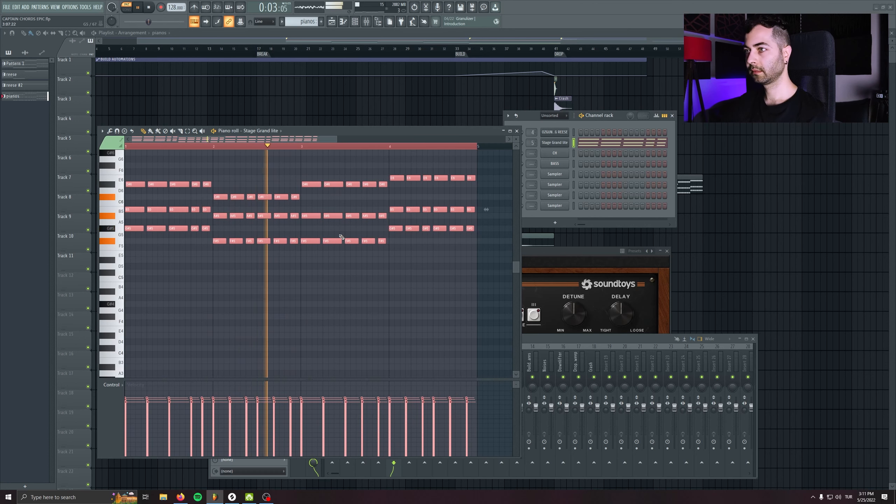
key("space")
left_click_drag(154, 171, 208, 265)
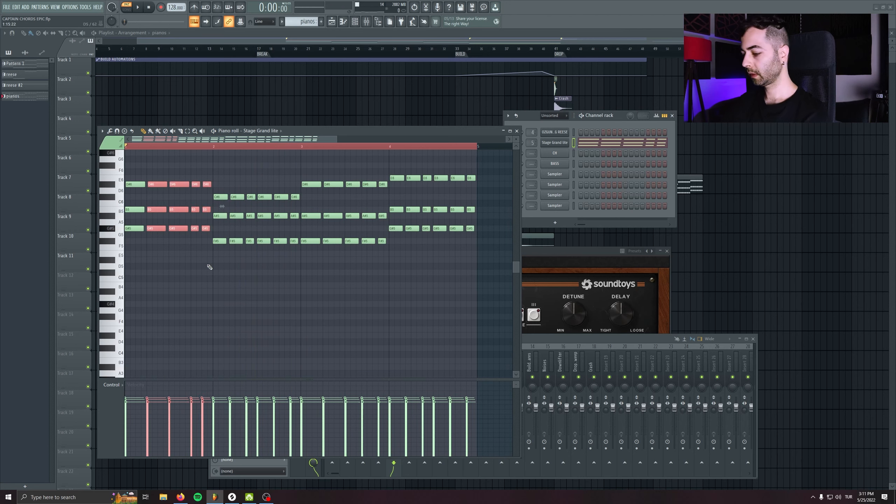
key("Delete")
left_click_drag(235, 195, 296, 313)
key("Delete")
left_click_drag(327, 175, 387, 294)
key("Delete")
left_click_drag(404, 173, 472, 294)
key("Delete")
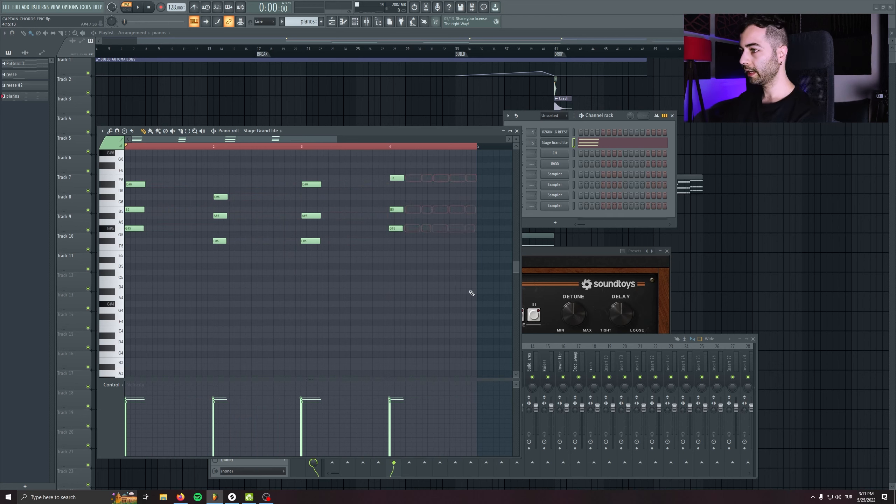
Stretch the four remaining chords with legato, lengthen their ends slightly to fill each bar, and audition the pattern
key("ctrl+l")
key("ctrl+z")
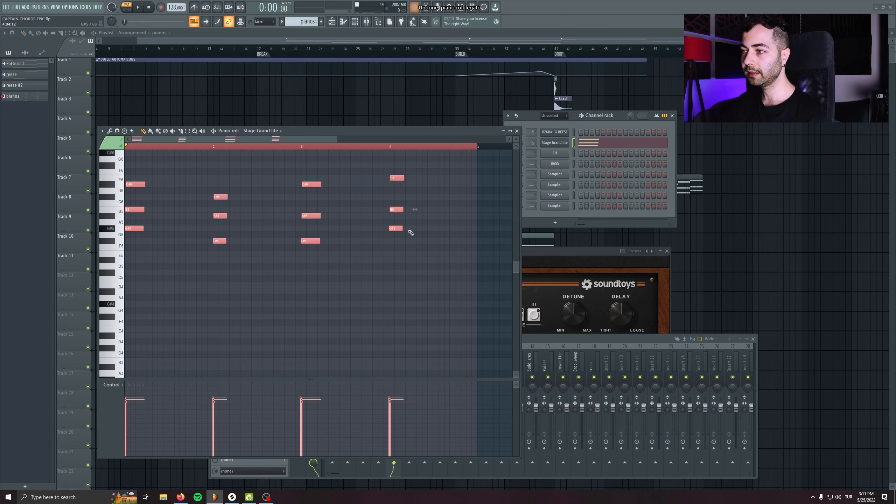
key("ctrl+l")
scroll(304, 280, "up", 3)
key("space")
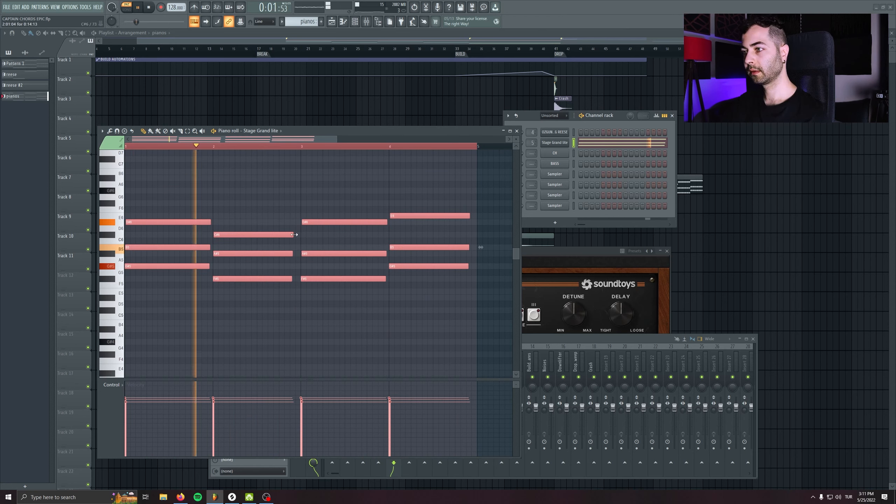
left_click_drag(293, 235, 298, 235)
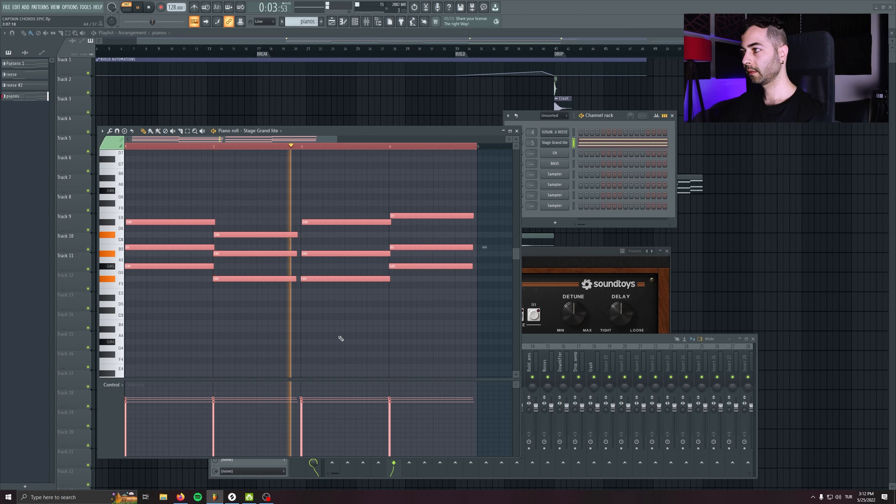
left_click_drag(410, 251, 149, 326)
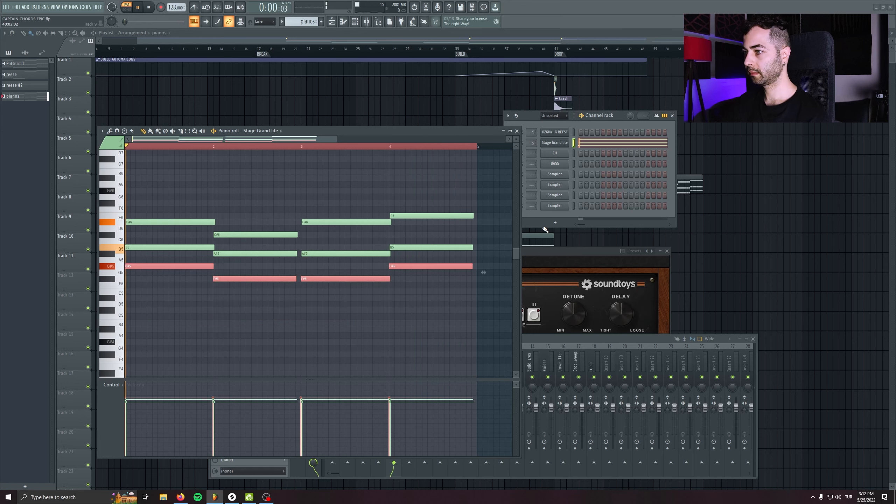
key("space")
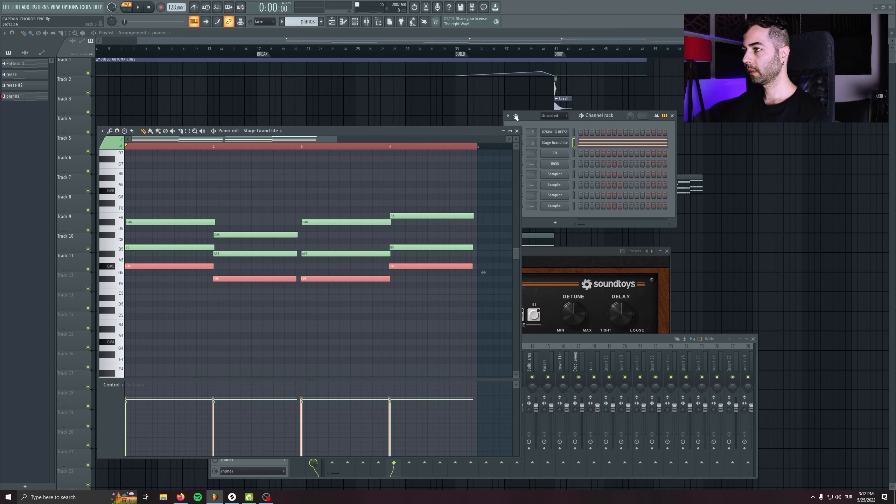
Copy the BASS channel's notes from Pattern 1 and paste them beneath the chords in the pianos pattern
left_click(686, 183)
left_click(586, 165)
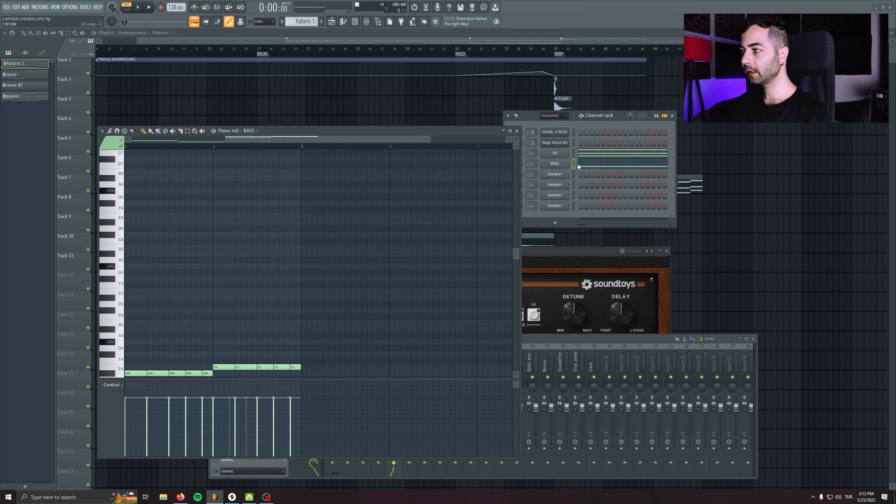
left_click(594, 166)
left_click(594, 165)
scroll(378, 286, "down", 6)
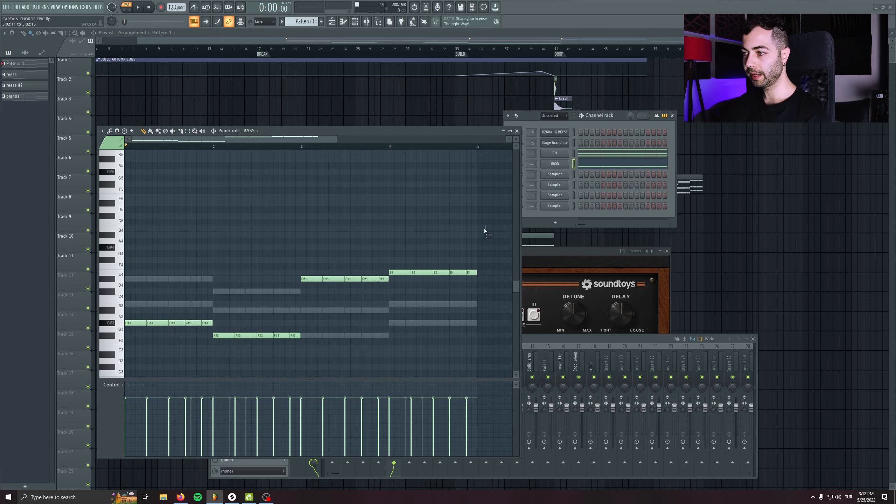
key("Escape")
key("Escape")
double_click(252, 183)
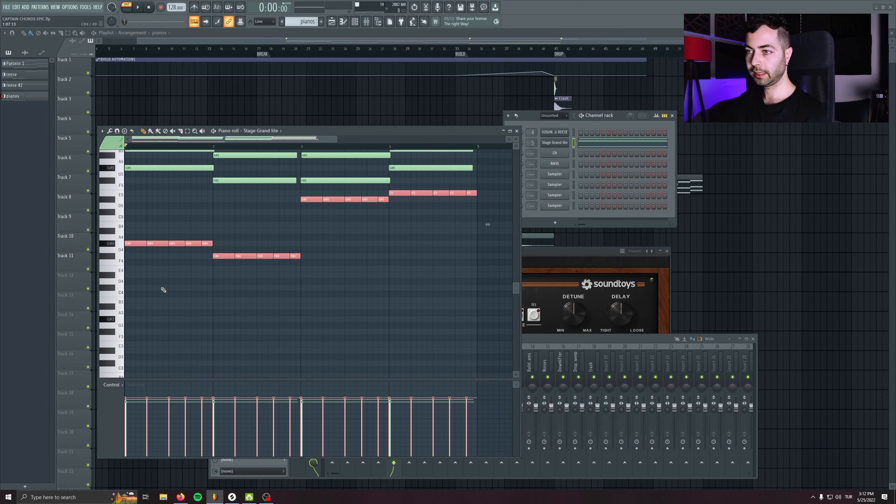
Delete the repeated bass hits in the pianos pattern, stretch the remaining bass note of each bar to nearly full length, and audition it
scroll(180, 284, "up", 3)
right_click(384, 294)
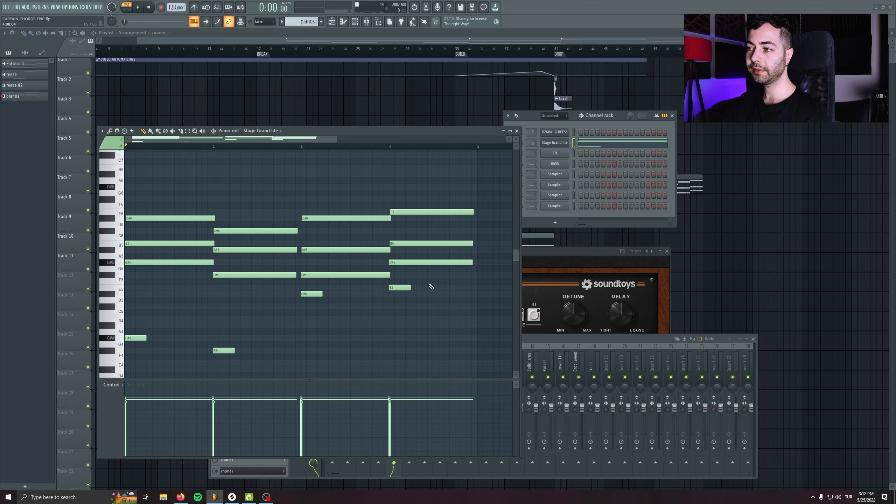
left_click_drag(431, 287, 210, 341)
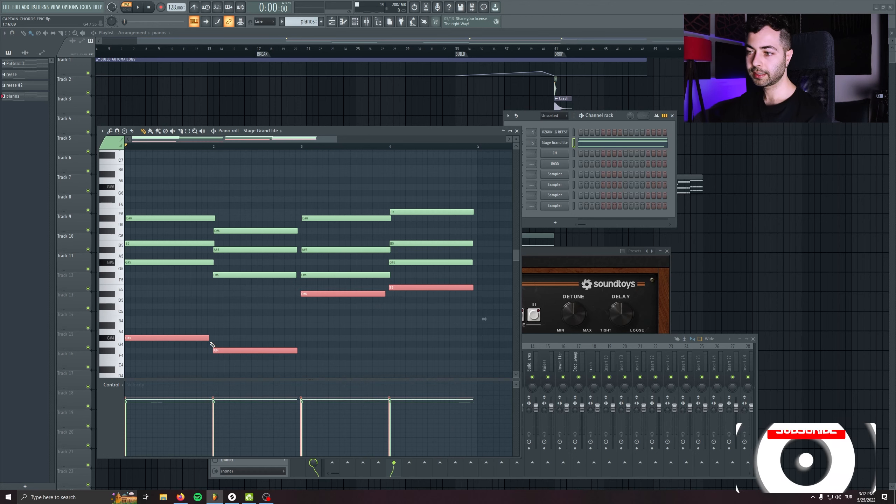
key("space")
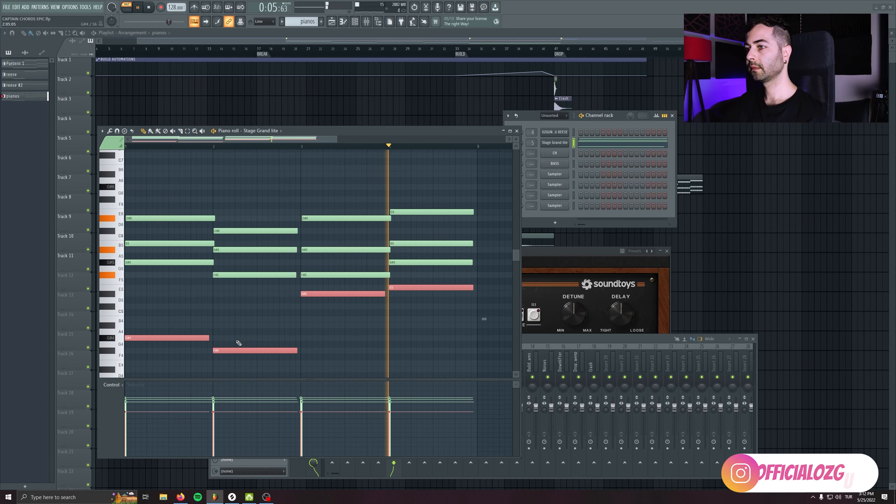
Set the reverb mix of the Stage Grand lite instrument to 80% during playback, stop playback and close the instrument
left_click(547, 142)
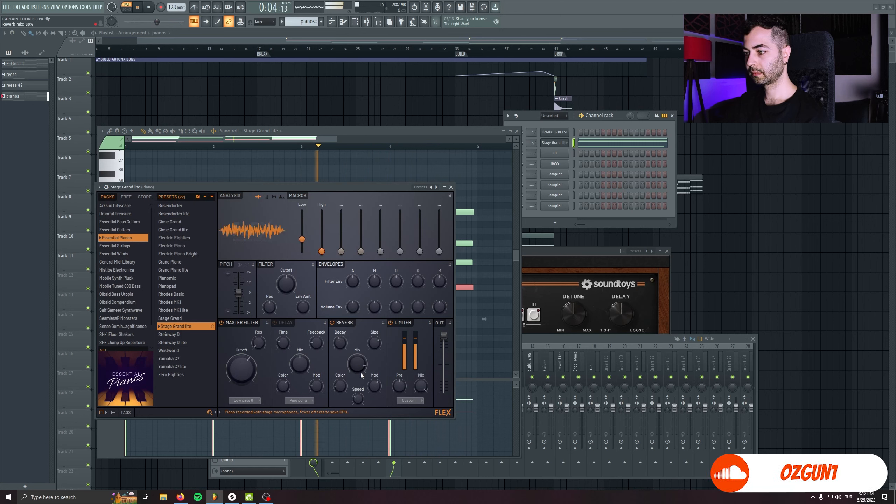
left_click_drag(360, 371, 359, 375)
key("space")
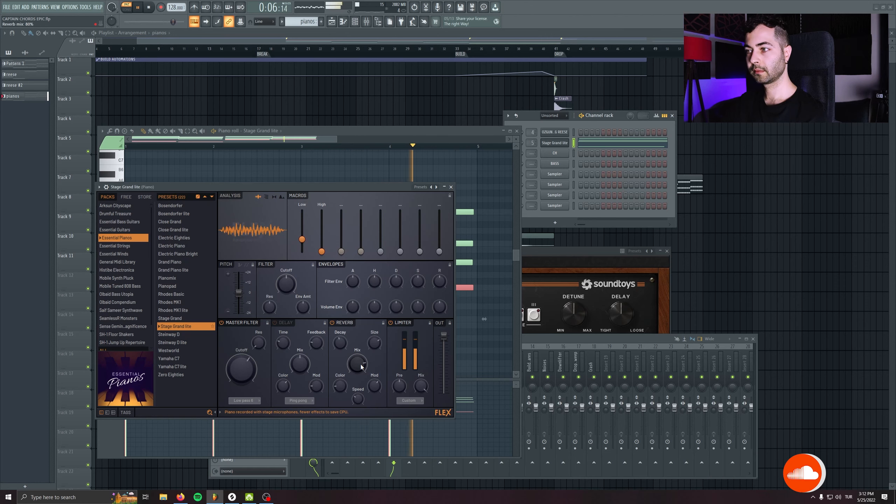
left_click(451, 187)
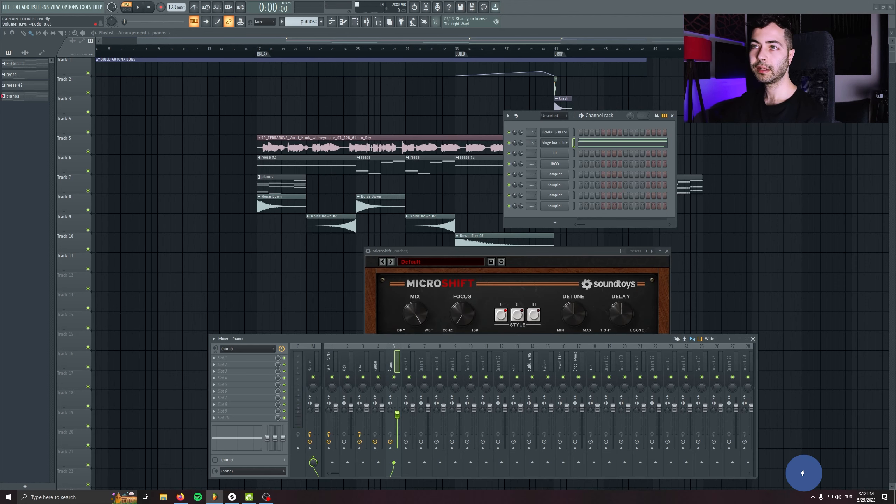
Set song mode with the playhead at the BREAK marker, move the pianos clip to bar 25 and place a second copy directly after it
left_click(262, 53)
key("l")
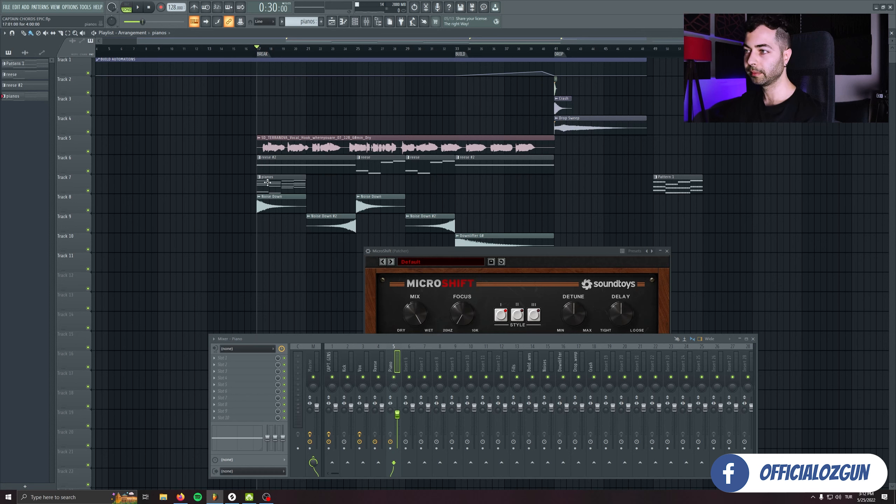
left_click_drag(268, 183, 368, 181)
left_click(408, 184)
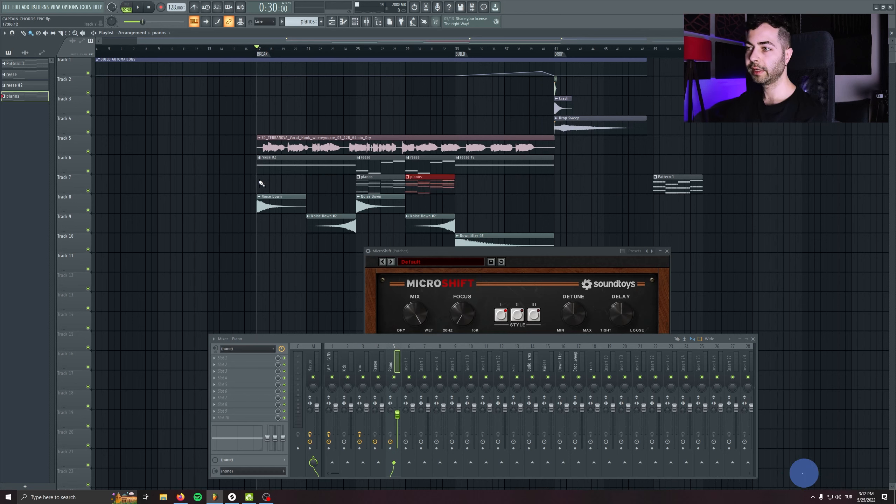
Insert an empty playlist track below the reese clips and create a volume automation clip for the reese channel spanning BREAK to DROP
right_click(84, 181)
left_click(100, 316)
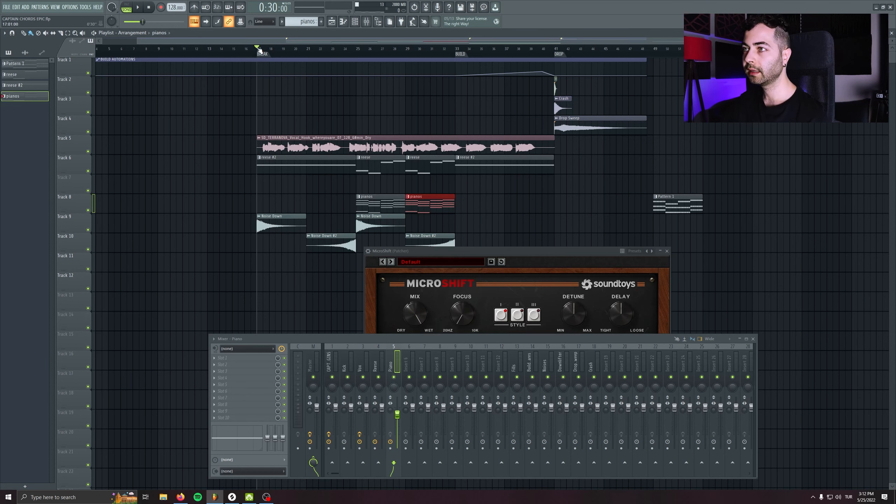
left_click_drag(259, 49, 555, 40)
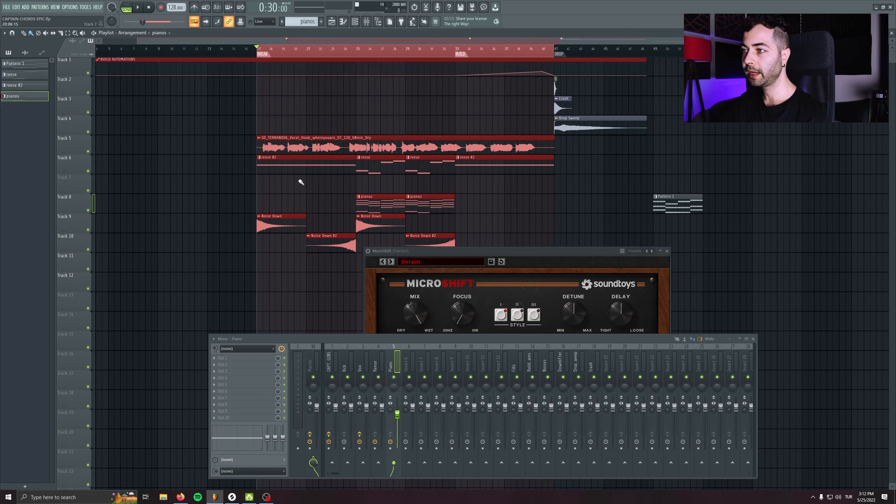
double_click(311, 164)
key("Escape")
right_click(522, 132)
left_click(548, 186)
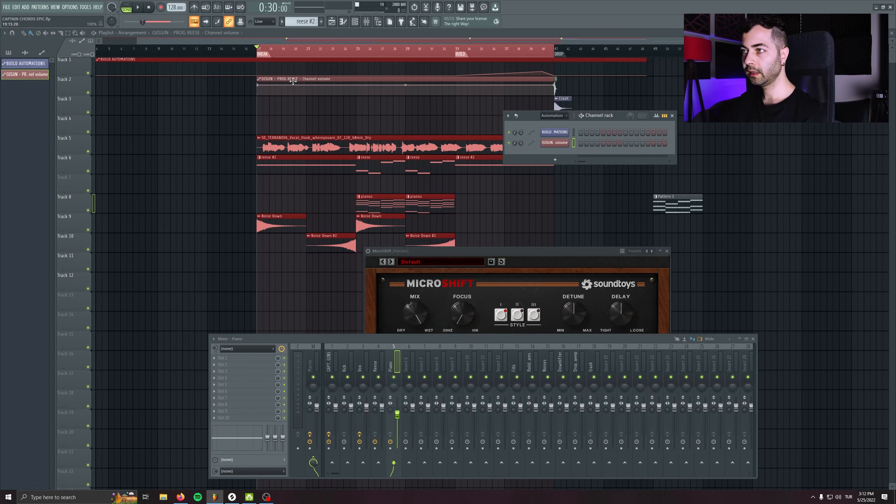
Place the reese volume automation on the empty Track 7, shape it into a fade-in from BREAK to the first pianos clip, and play it
key("space")
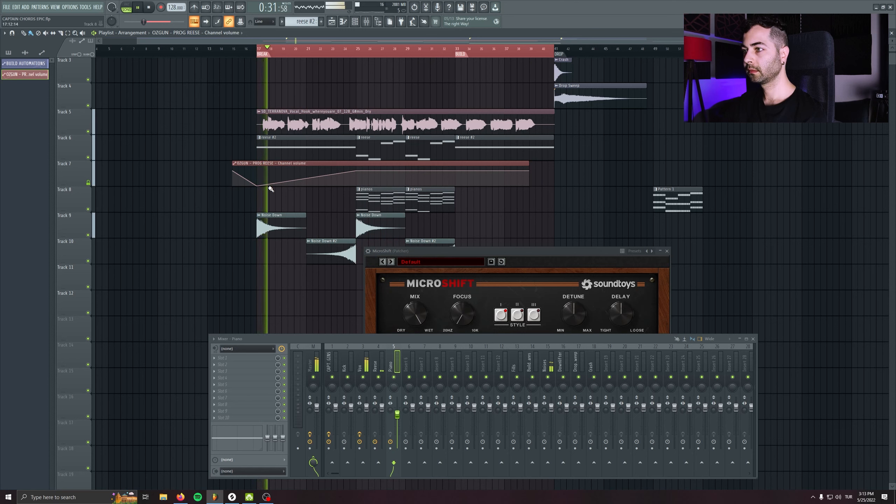
left_click_drag(306, 178, 306, 181)
left_click(533, 217)
right_click(534, 219)
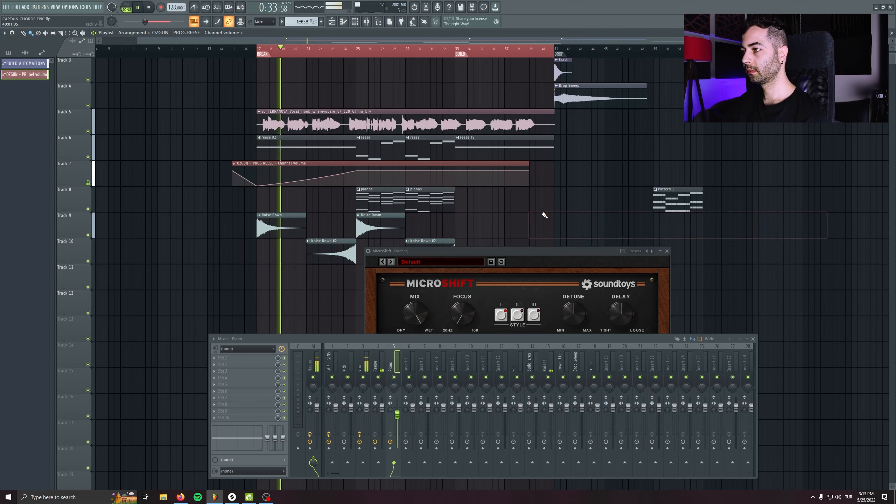
Lower the Vox mixer fader slightly and raise the Piano mixer fader slightly while the break plays
left_click(367, 360)
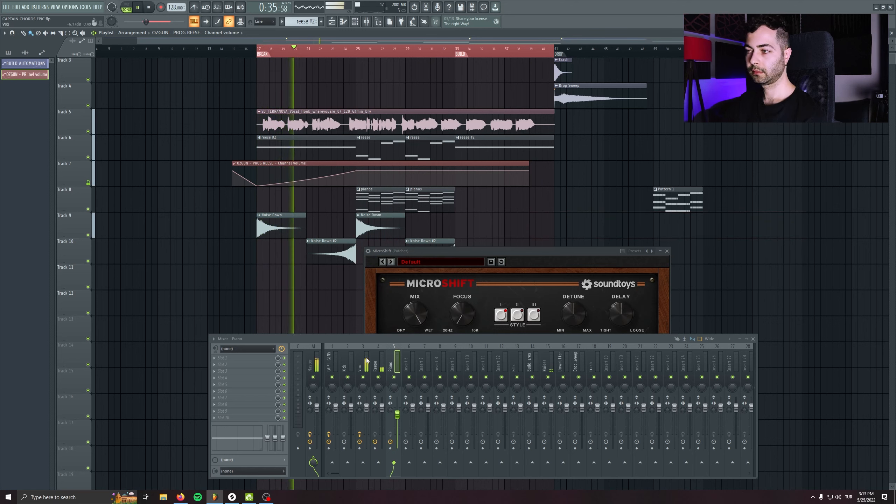
left_click_drag(367, 410, 368, 412)
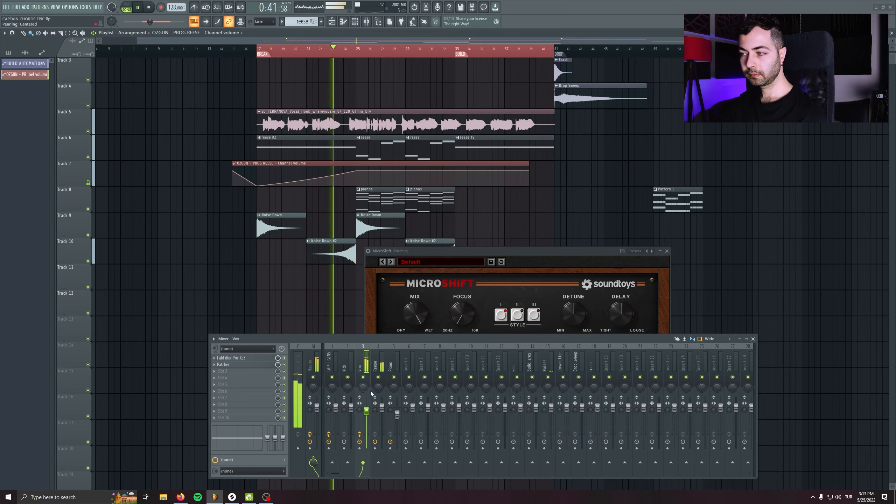
left_click_drag(547, 212, 512, 180)
scroll(514, 182, "down", 2)
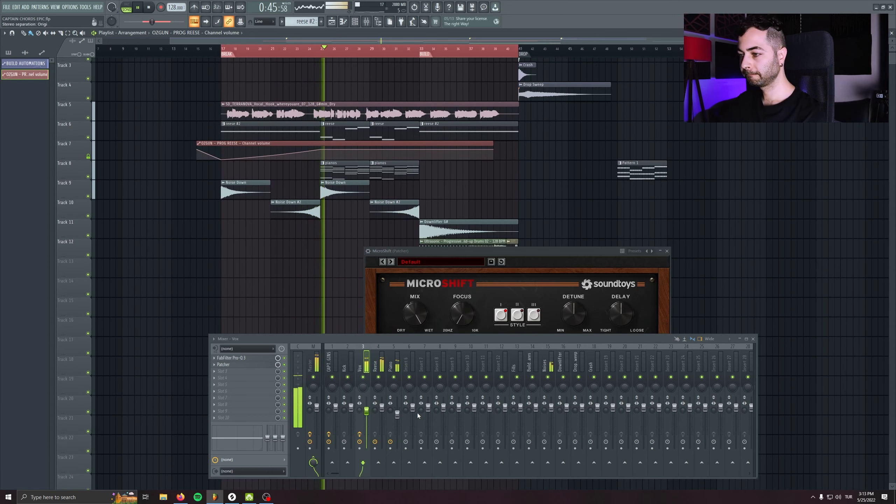
left_click(397, 412)
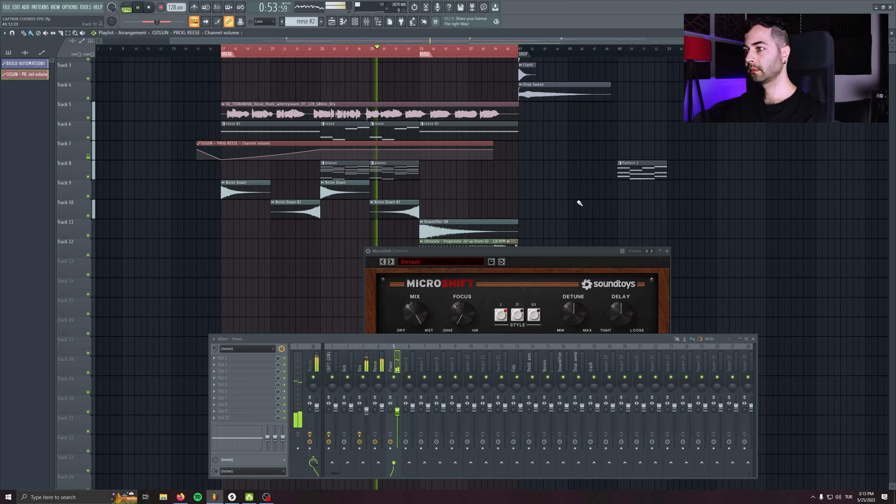
Insert an empty playlist track below the pianos clips, delete the stray reese automation clip and save the project
right_click(82, 181)
left_click(118, 324)
left_click(499, 181)
right_click(500, 182)
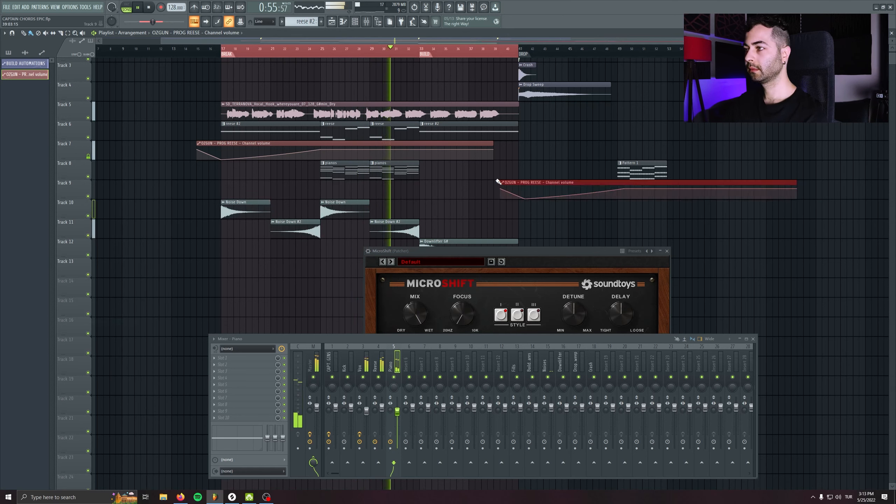
key("ctrl+s")
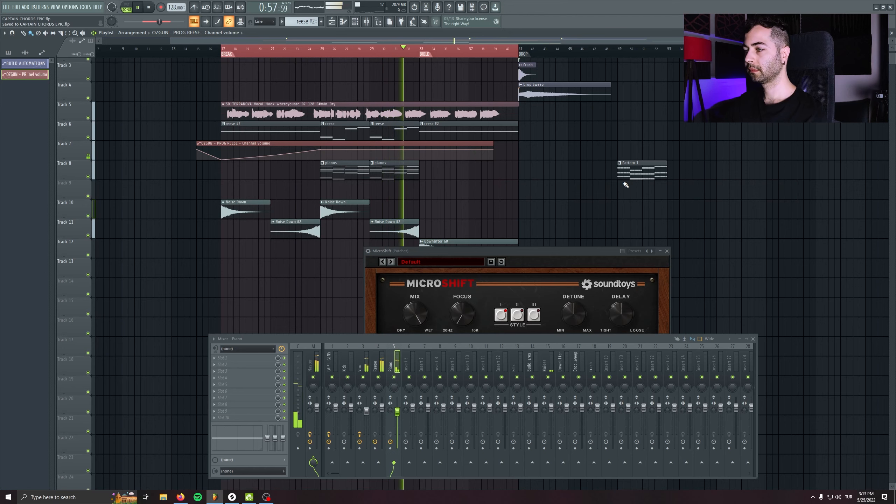
Set the channel volume of the Build-up Drums 02 sample to 56%, listen to the build and stop playback
left_click_drag(509, 189, 384, 192)
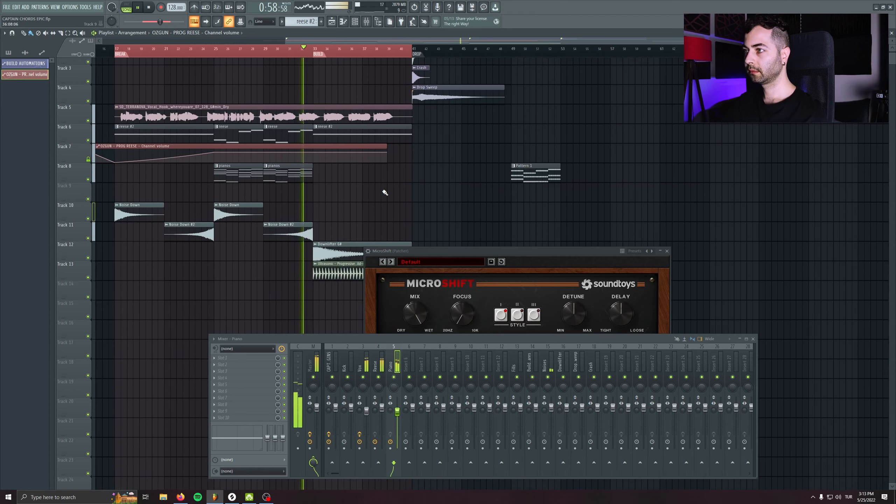
double_click(328, 271)
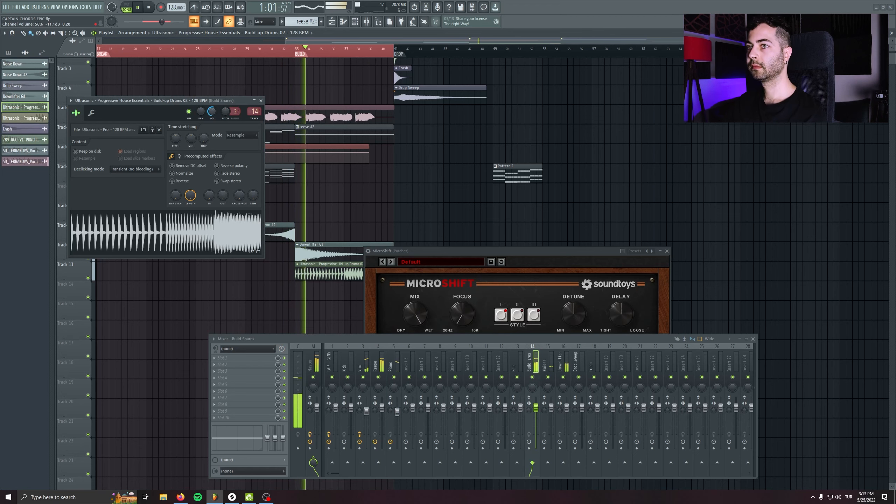
left_click(261, 100)
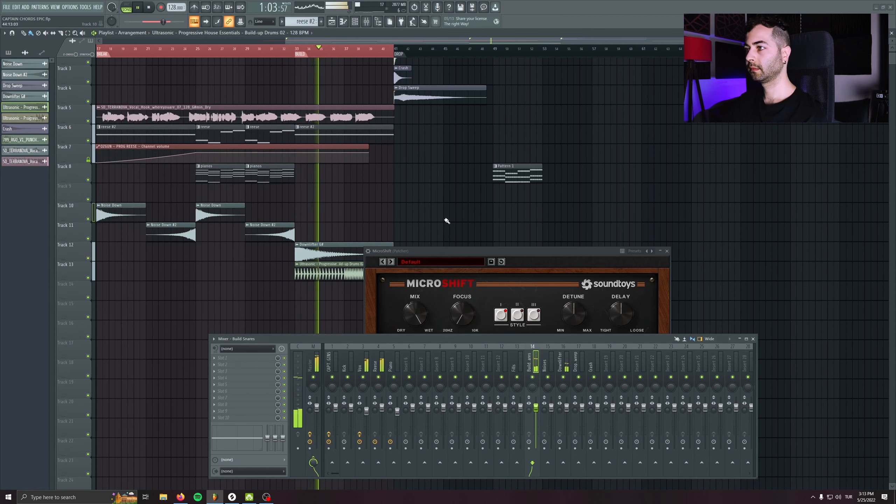
left_click_drag(431, 192, 532, 195)
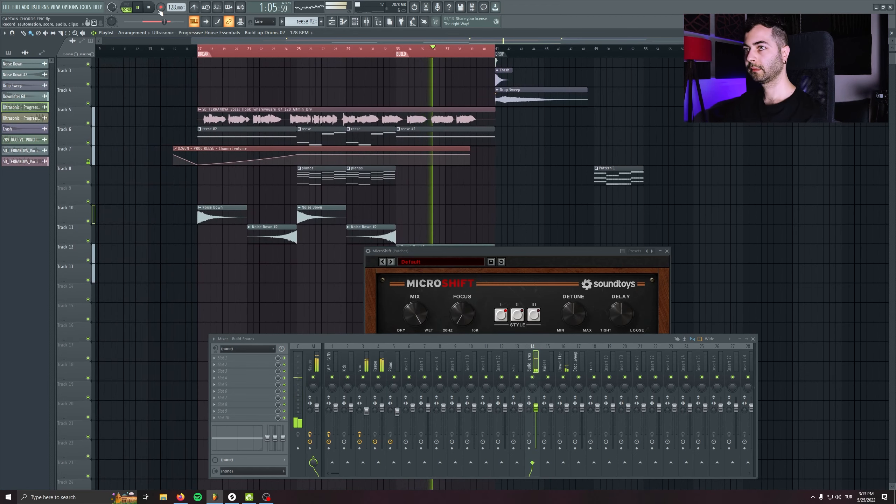
left_click(149, 7)
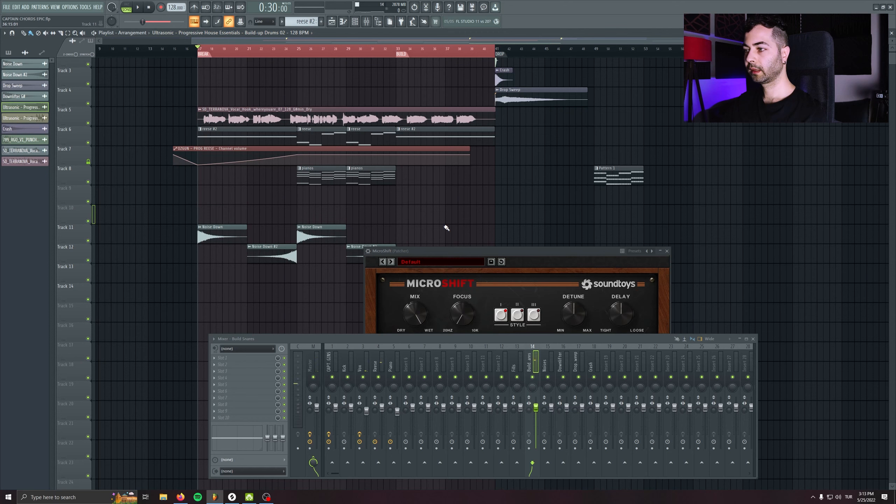
Copy the first pianos clip onto Track 9 directly below it and make the copy a unique pattern
left_click(307, 174)
left_click(302, 197)
left_click(300, 187)
left_click(314, 234)
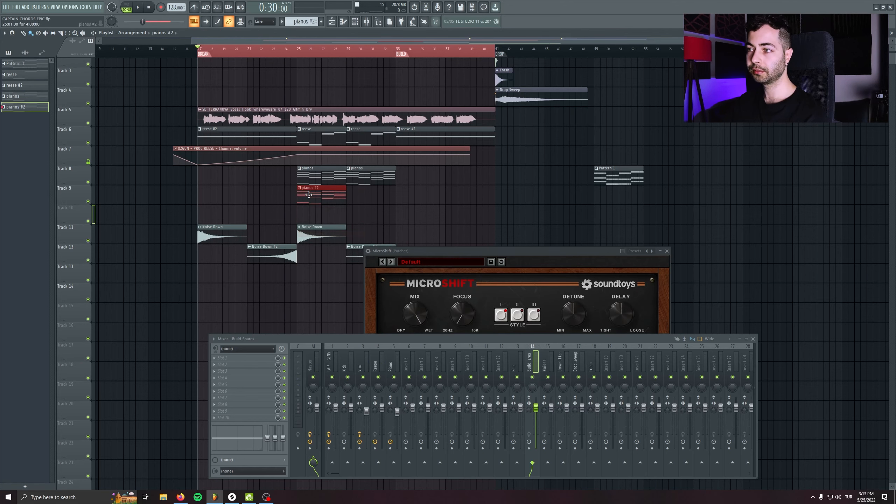
Clone the Stage Grand lite channel and move the pianos #2 notes from the original channel to the clone
key("F6")
right_click(594, 156)
left_click(584, 202)
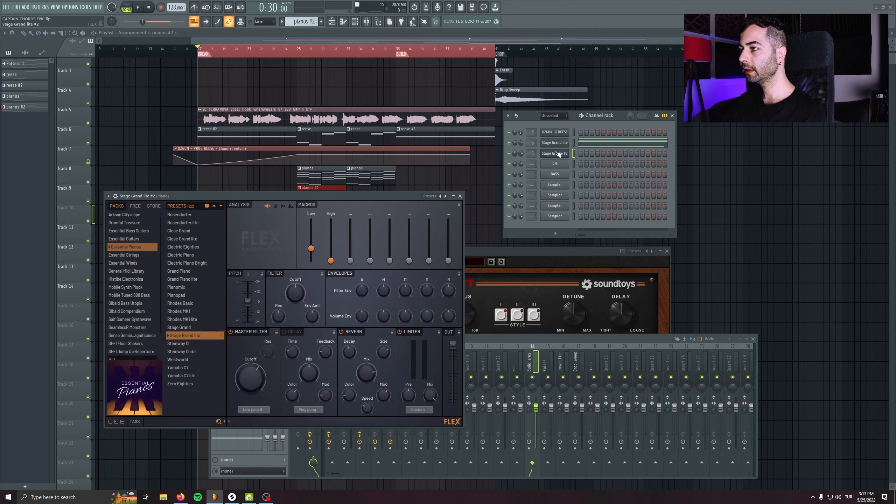
key("ctrl+x")
left_click(574, 153)
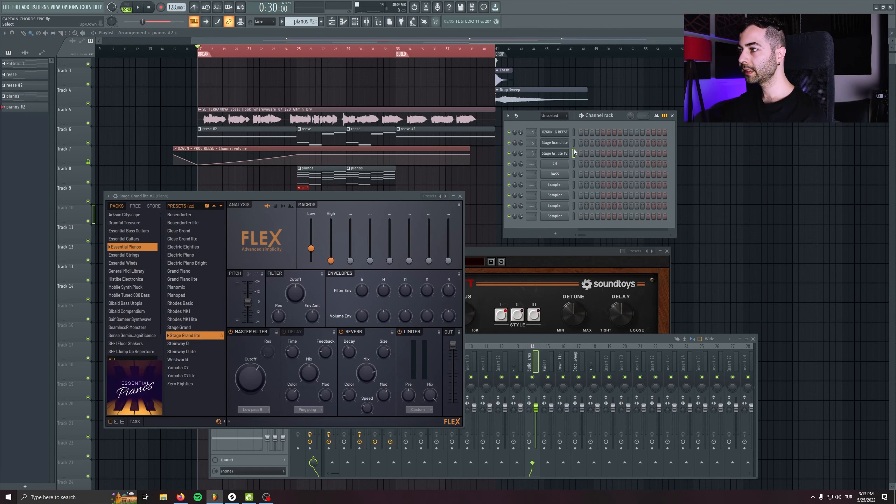
key("ctrl+v")
Quantize the start times of all the cloned channel's notes in pianos #2 using the default quantizer template
left_click(582, 157)
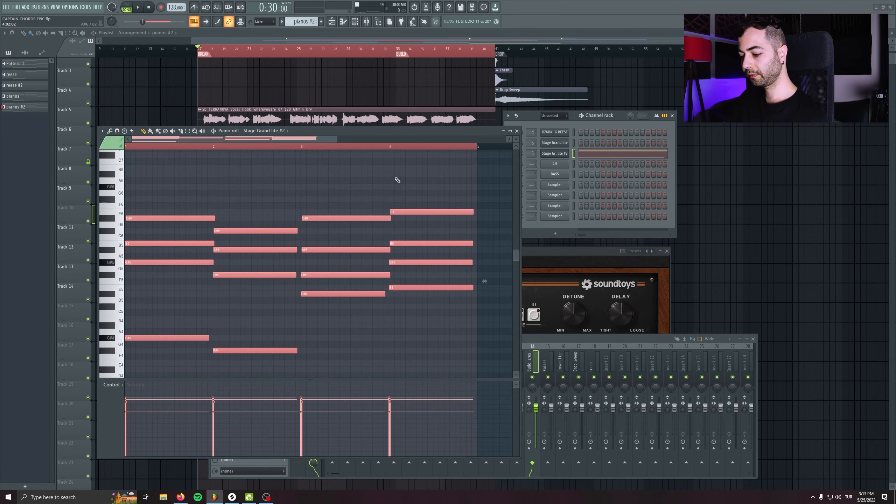
key("alt+q")
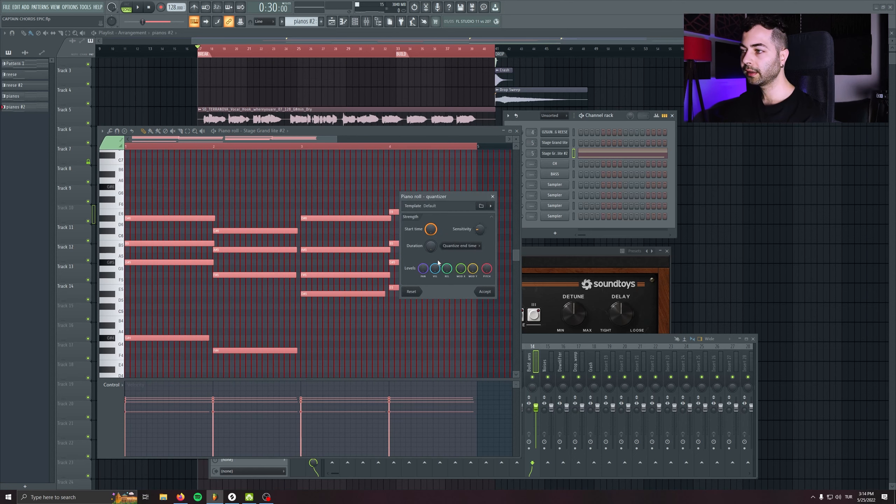
left_click(481, 290)
Filter the cloned FLEX instrument's presets to the Pad type, load and audition the 80s Theatre preset, and close the instrument
left_click(140, 423)
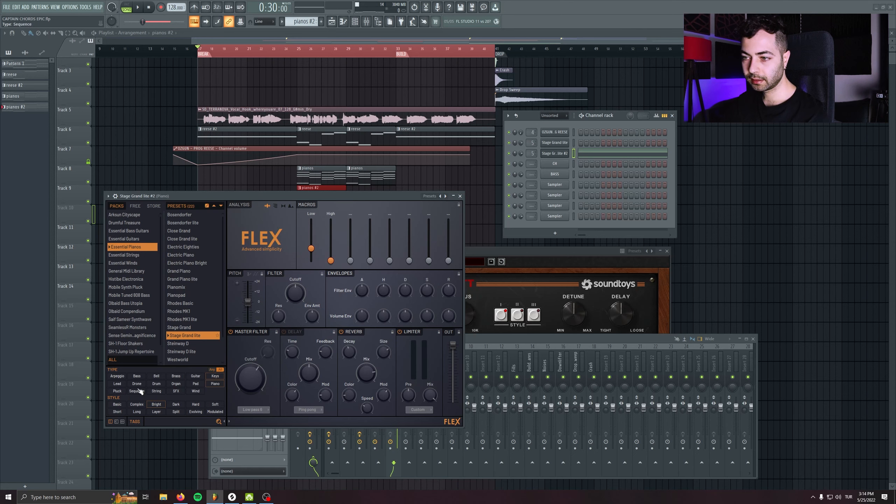
left_click(195, 384)
left_click(138, 7)
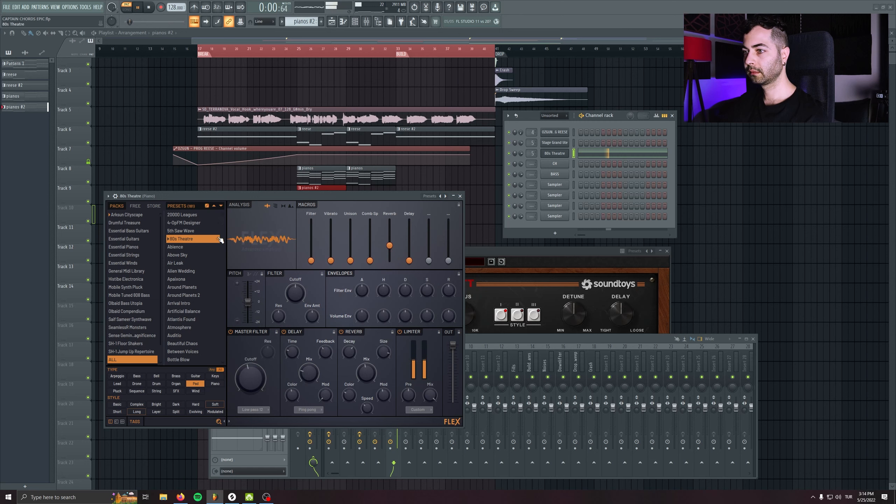
left_click(151, 7)
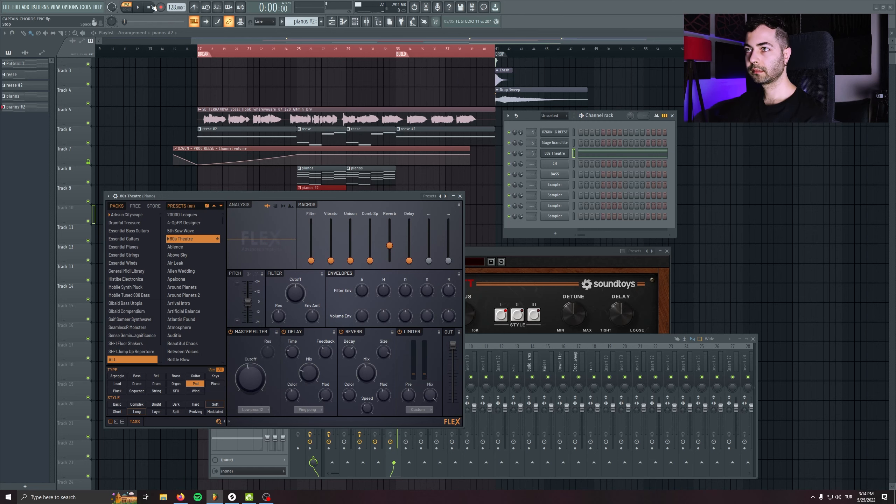
left_click(458, 196)
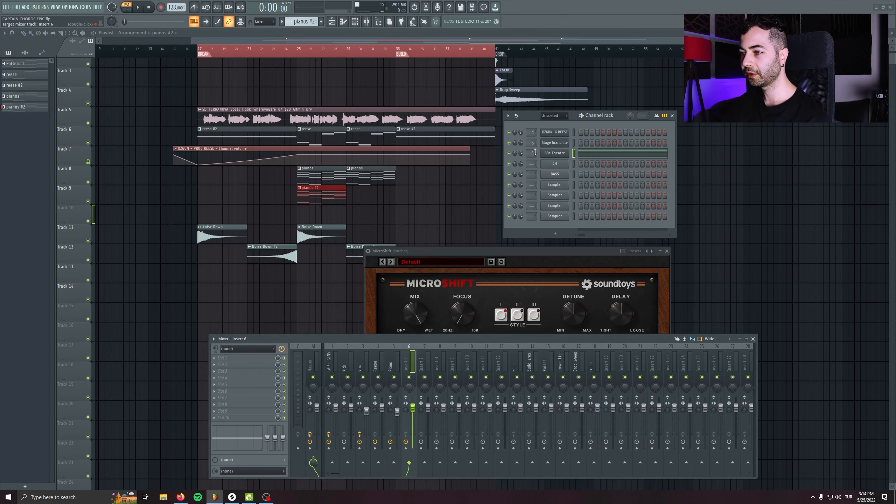
Route the 80s Theatre channel to mixer insert 6 and rename that mixer track as PAD
key("F2")
type("pad")
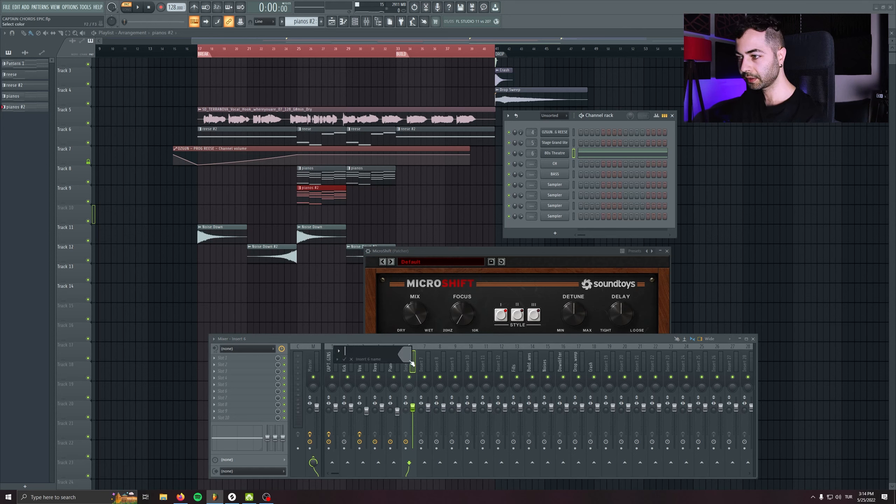
key("Return")
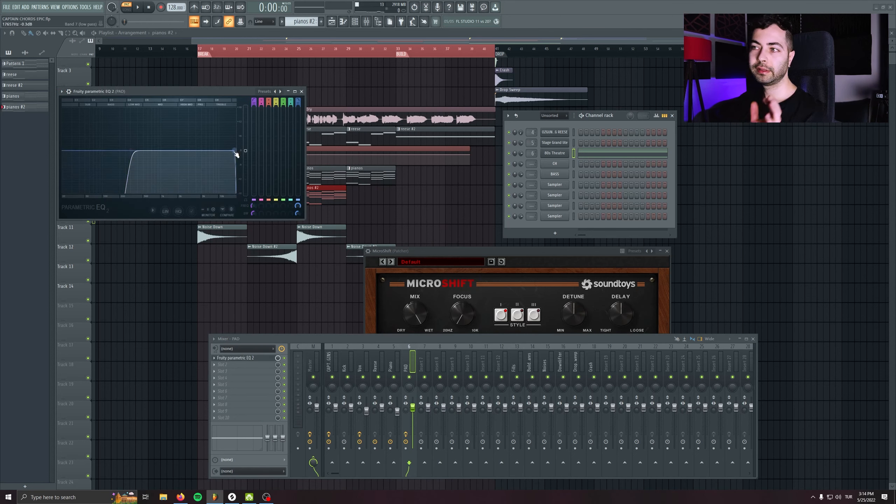
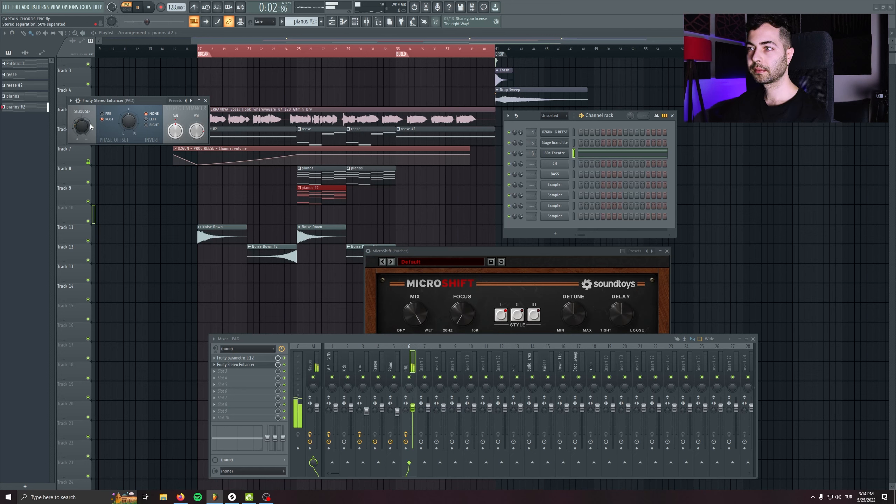
Close the Fruity Stereo Enhancer and play the break from bar 25 with only the reese, piano and pad tracks audible
left_click(206, 101)
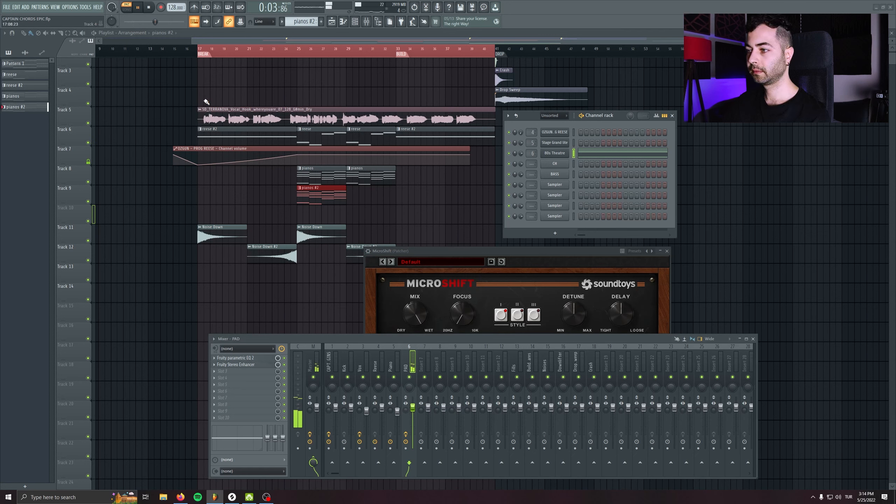
right_click(88, 202)
left_click(88, 182)
left_click(303, 51)
left_click(88, 143)
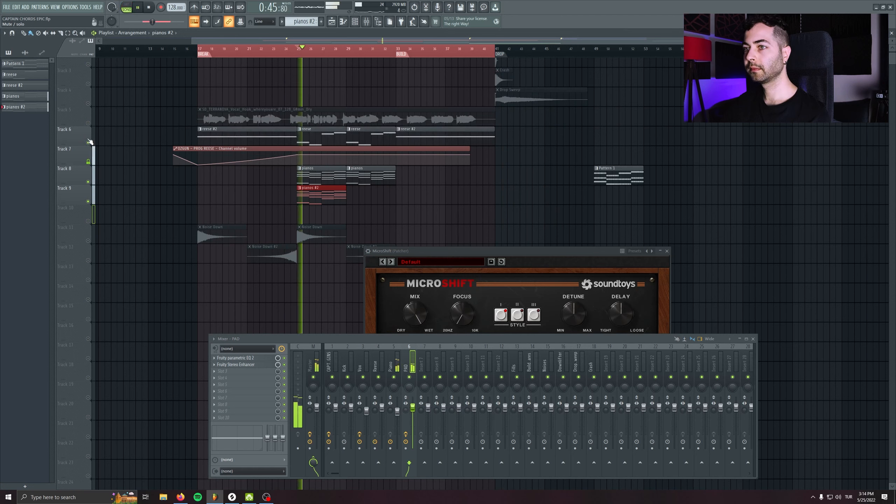
Repeat the pianos #2 clip at bar 29 on Track 9
left_click(370, 196)
left_click(448, 210)
right_click(448, 210)
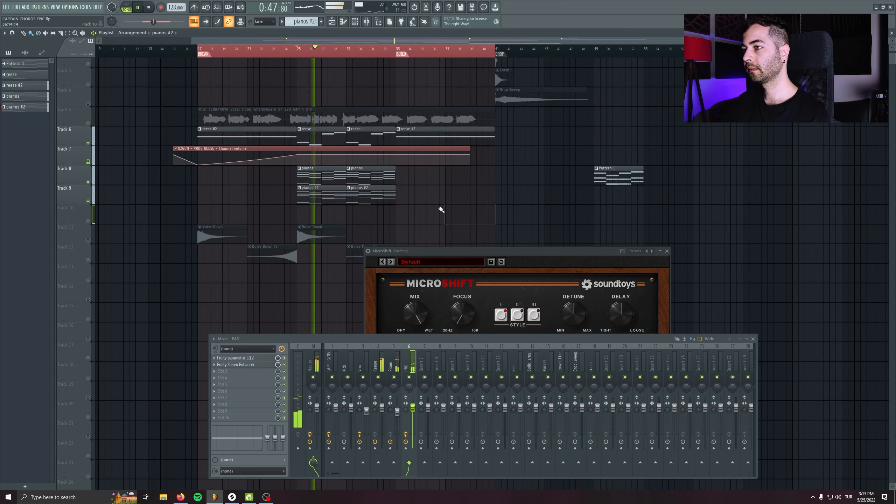
Merge the two pianos #2 clips on Track 9 into one pattern clip and rename it PAD
left_click_drag(415, 208, 318, 198)
key("ctrl+g")
key("F2")
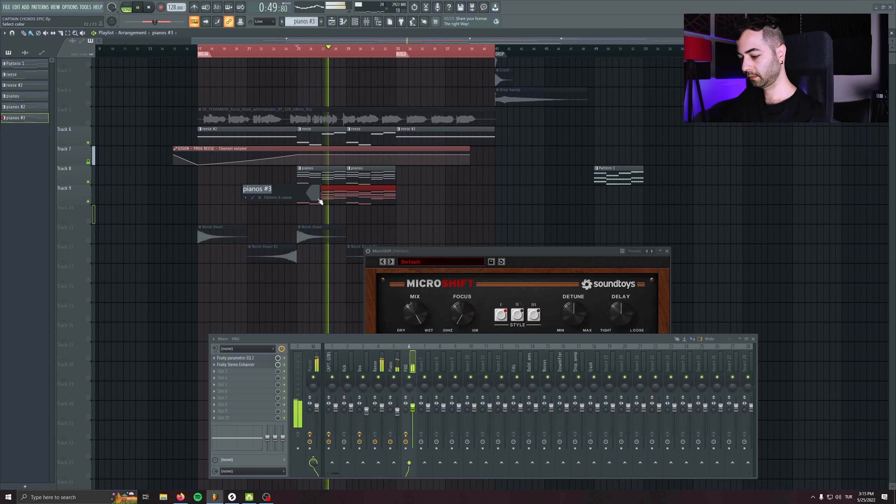
type("PAD")
key("Return")
Merge the two pianos clips on Track 8 into a single pattern clip and save the project
left_click_drag(404, 175, 296, 178)
key("ctrl+g")
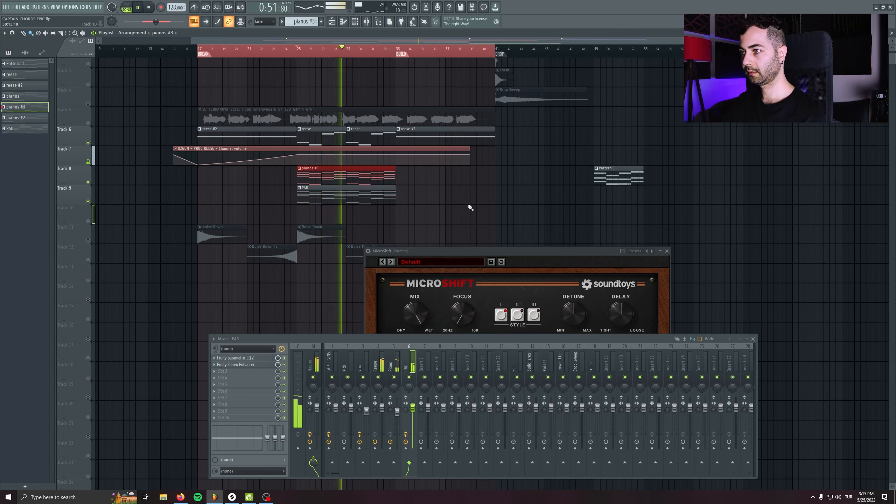
left_click(472, 208)
right_click(495, 212)
key("ctrl+s")
Copy the PAD clip to bar 33, make it unique, and reduce it to its first chord held across the eight bars
left_click_drag(497, 213, 484, 196)
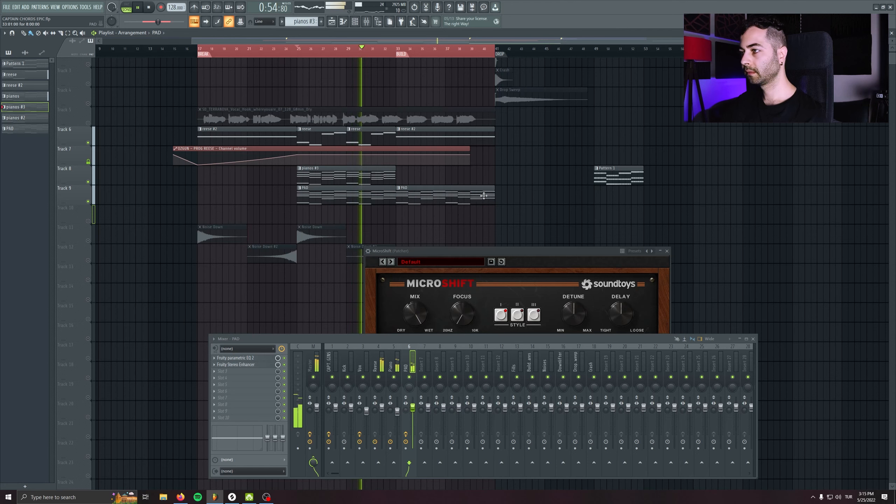
right_click(399, 191)
left_click(414, 234)
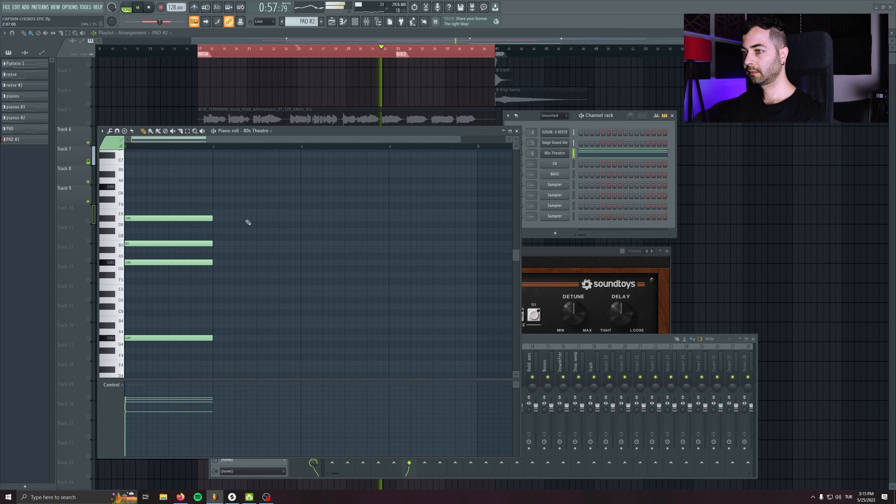
left_click_drag(213, 314, 380, 198)
key("Escape")
key("Escape")
Shorten the PAD #2 clip so it ends at bar 40, one bar before the drop, and stop playback
left_click_drag(459, 206, 397, 210)
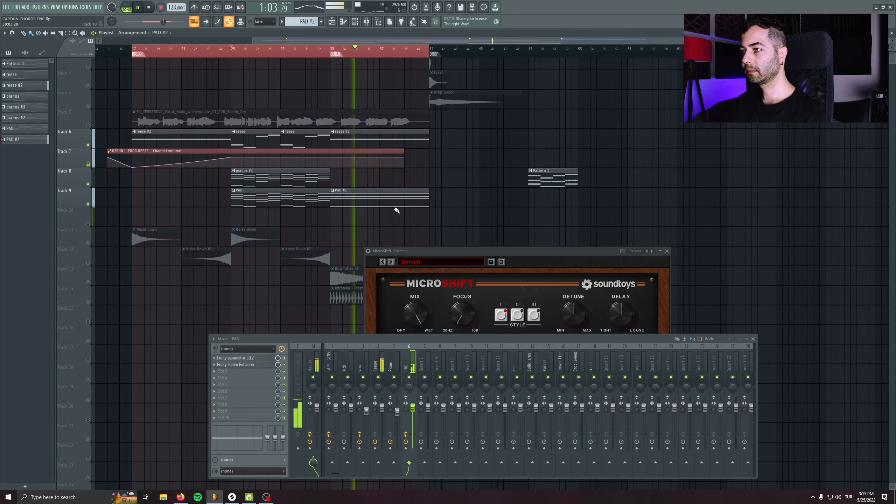
scroll(396, 210, "up", 1)
scroll(363, 210, "up", 3)
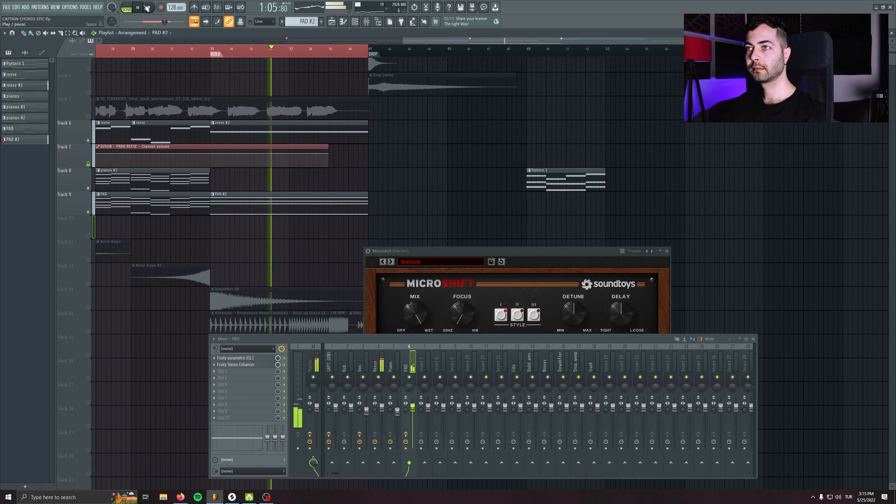
key("space")
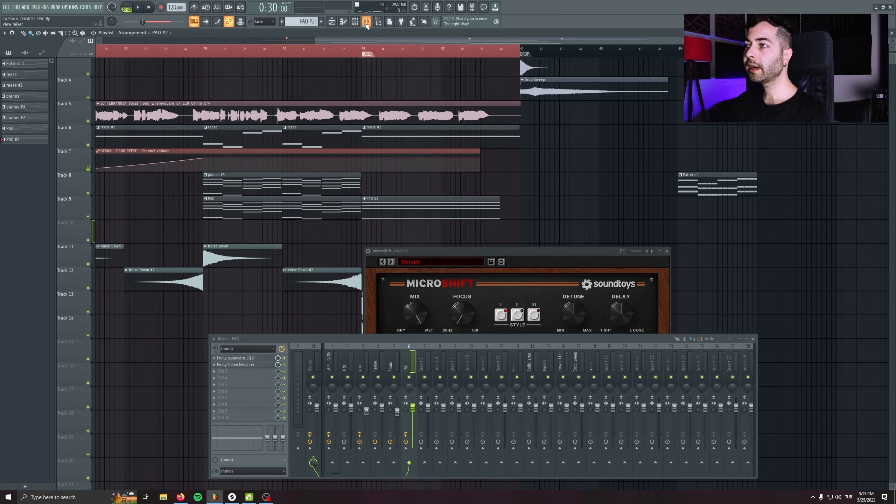
Create a new pattern named CH and place it on Track 10 at bar 25
left_click(321, 20)
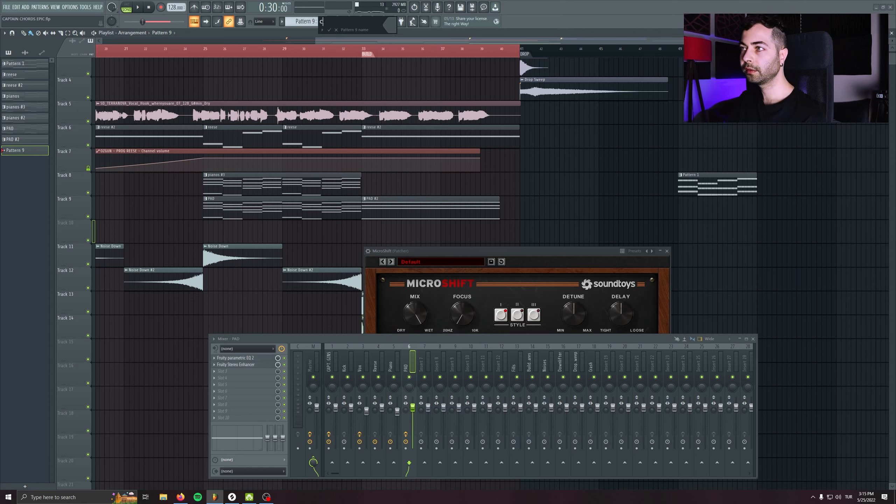
type("CH")
key("Return")
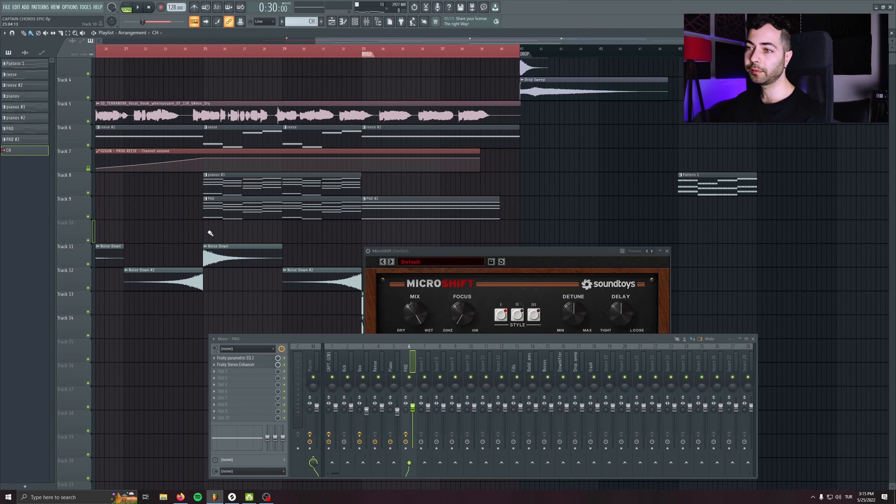
left_click_drag(211, 235, 255, 182)
Add a FLEX supersaw channel routed to mixer insert 7 and choose the Supersaw Stack preset from Olbaid Compendium
left_click(354, 22)
left_click(554, 163)
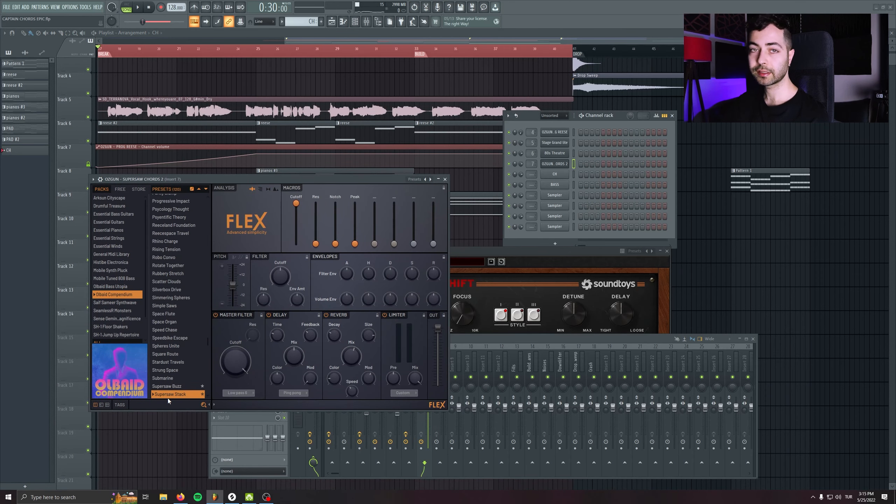
Copy the chord notes from Pattern 1's CH channel into the CH pattern's supersaw channel and name mixer insert 7 CH
double_click(759, 177)
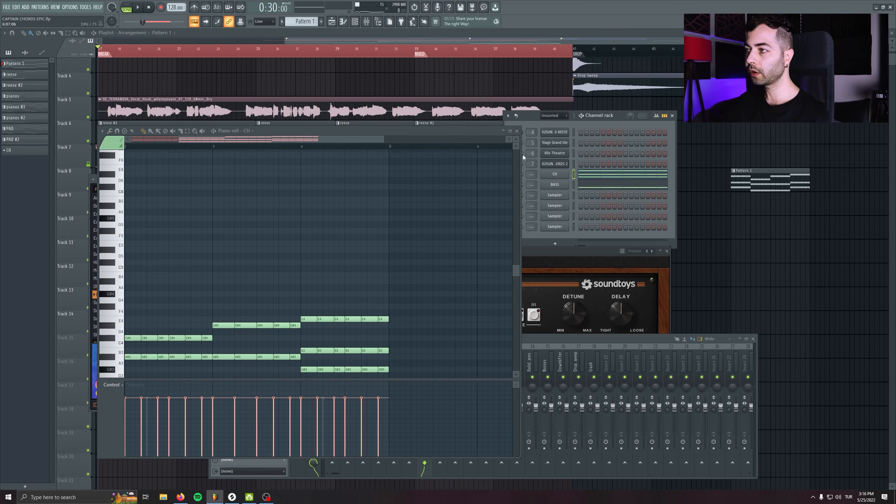
left_click(517, 130)
key("F6")
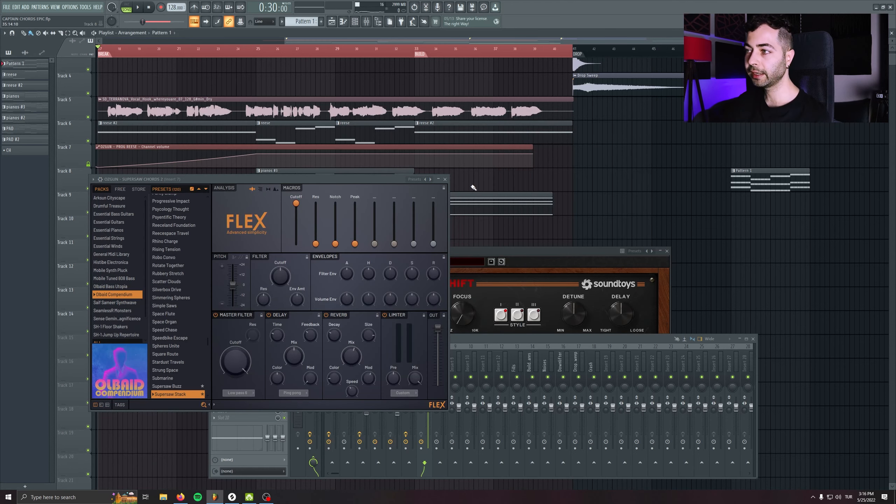
left_click(445, 178)
left_click(354, 22)
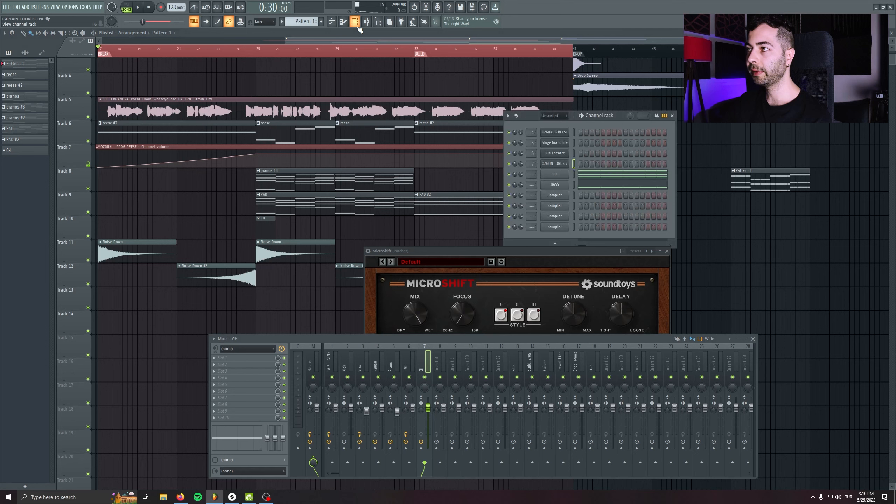
left_click(273, 217)
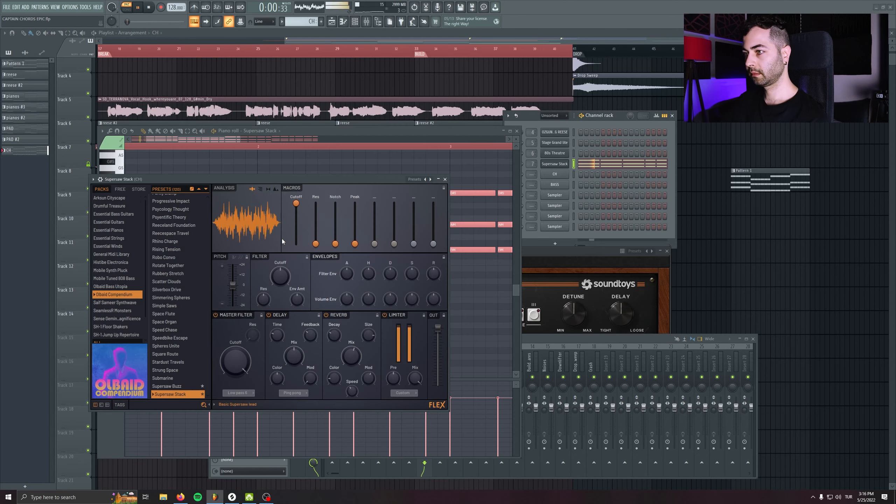
Turn the Supersaw Stack's Cutoff macro down almost fully and create an automation clip for it over the break and build
left_click_drag(296, 204, 296, 241)
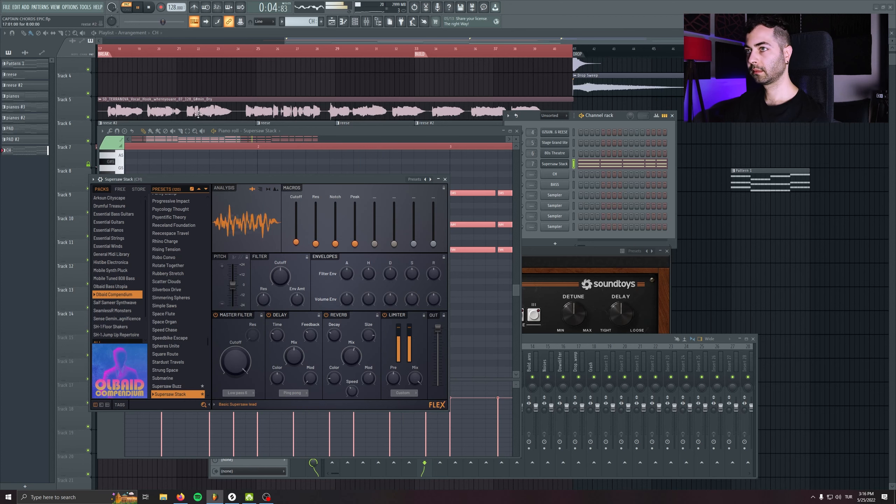
left_click(149, 7)
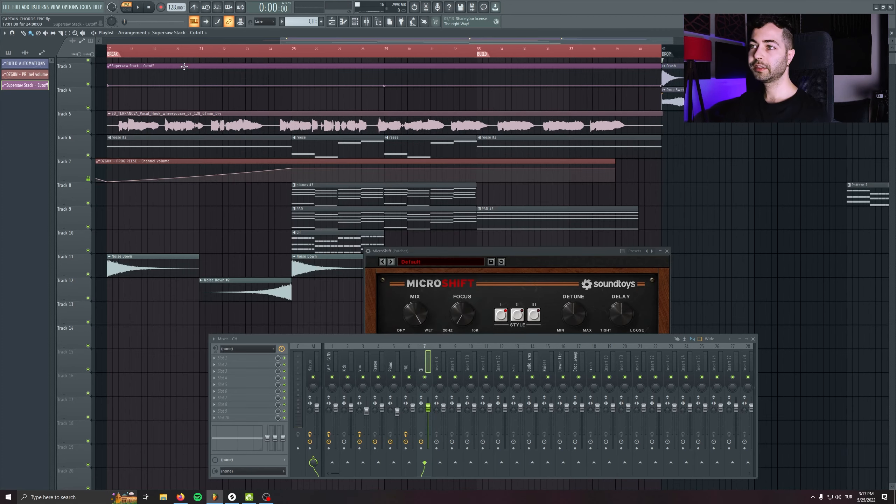
Insert a new playlist track at Track 11 and move the Supersaw Stack cutoff automation clip onto it at bar 17
right_click(66, 257)
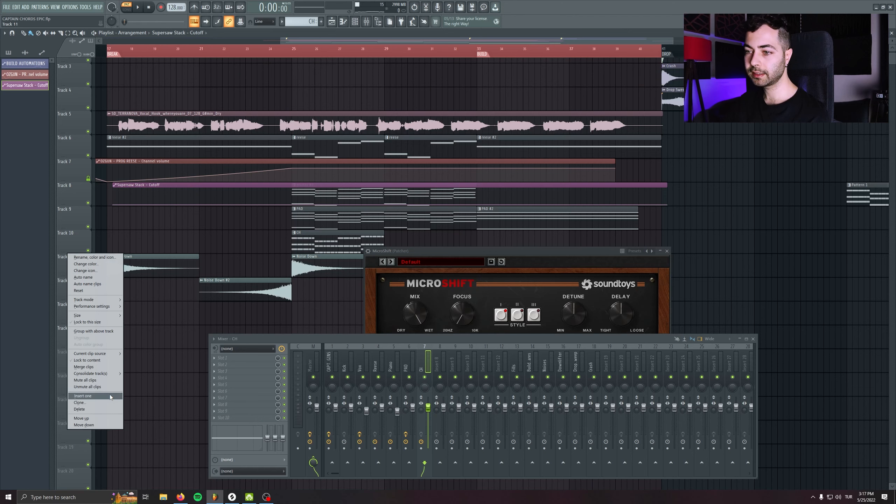
left_click(109, 396)
left_click_drag(181, 190, 176, 262)
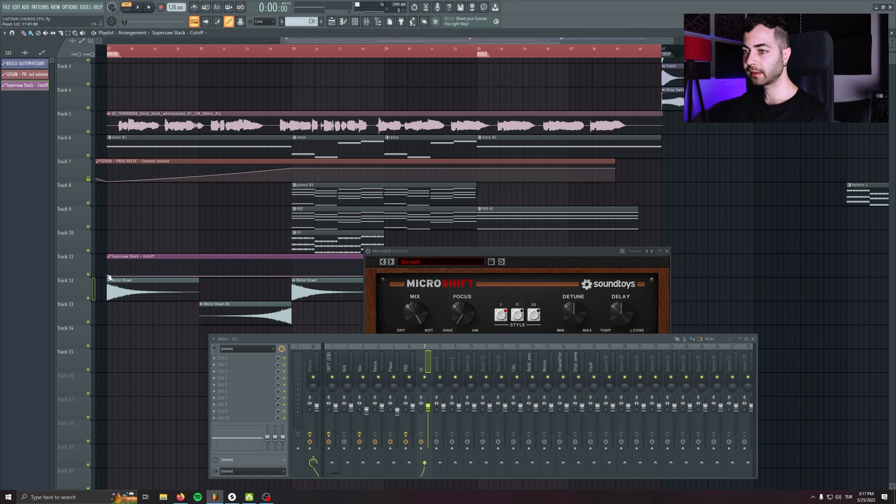
Repeat the CH clip at bar 29 on Track 10 and play from just before bar 25
scroll(421, 213, "down", 3)
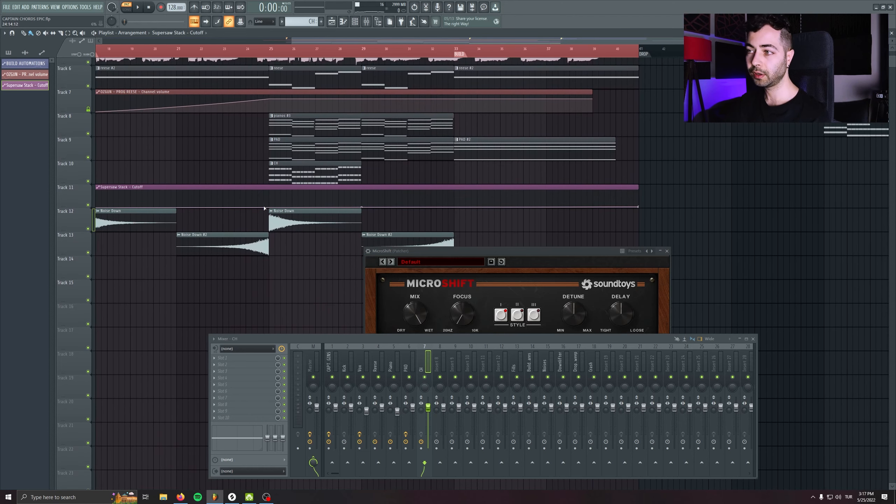
left_click_drag(298, 176, 397, 176)
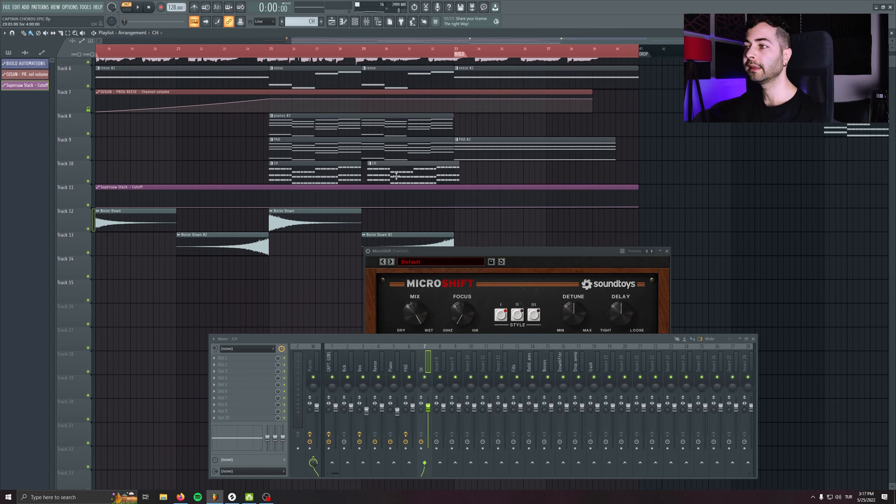
left_click(249, 51)
key("space")
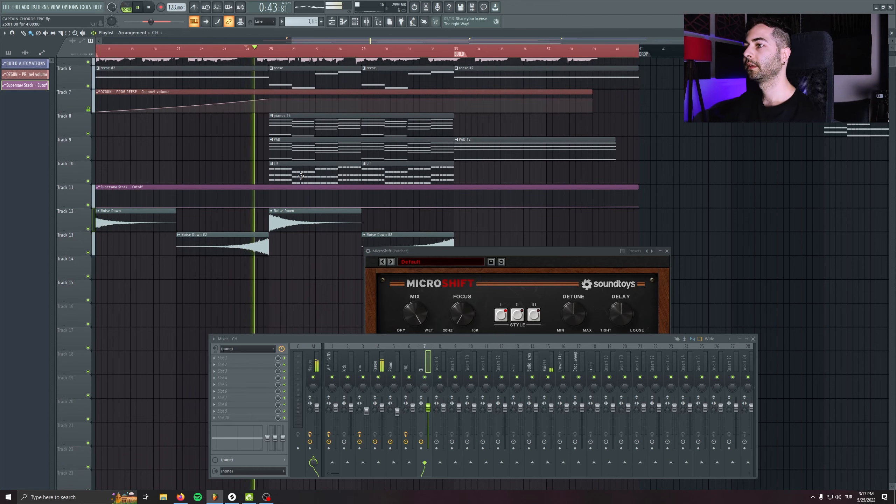
Try a copy of the CH clip at the start of the break, bar 17, on Track 10
key("space")
left_click_drag(299, 181, 433, 202)
left_click(262, 191)
key("space")
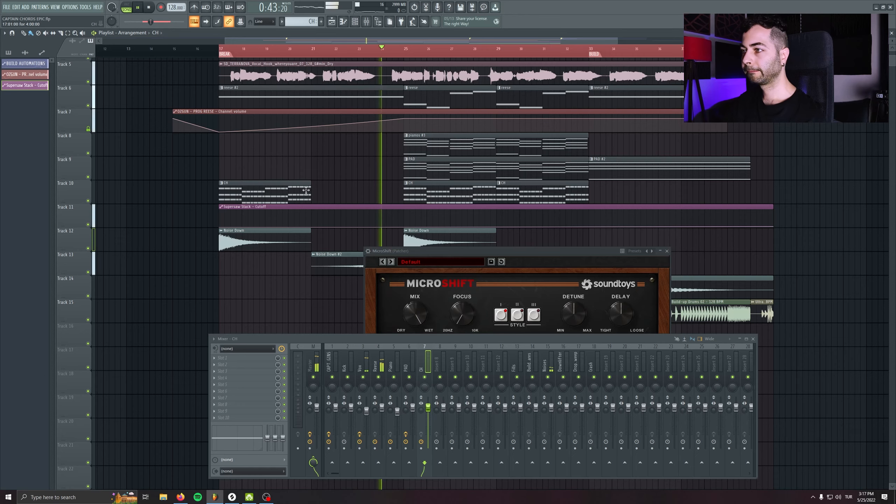
left_click_drag(331, 202, 239, 128)
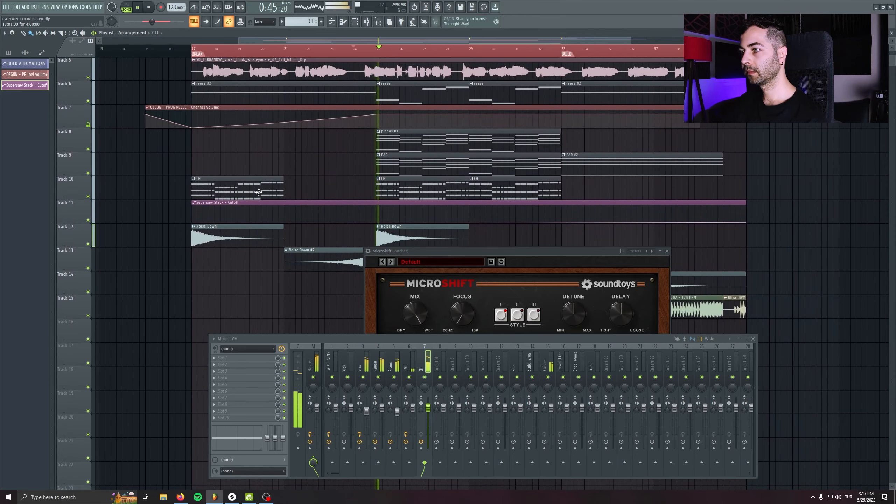
right_click(256, 185)
Lower the CH mixer track's volume slightly, add Fruity Parametric EQ 2 to it and load a low-cut preset
left_click_drag(347, 183, 254, 182)
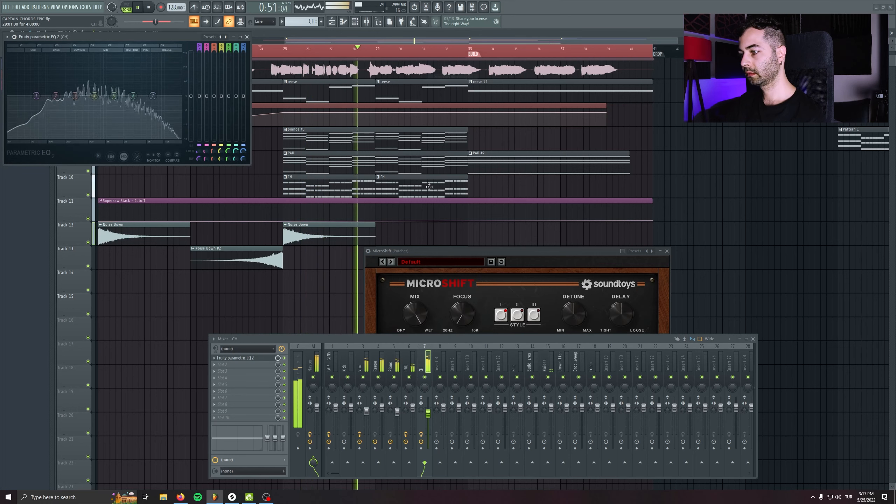
left_click(7, 36)
mouse_move(42, 64)
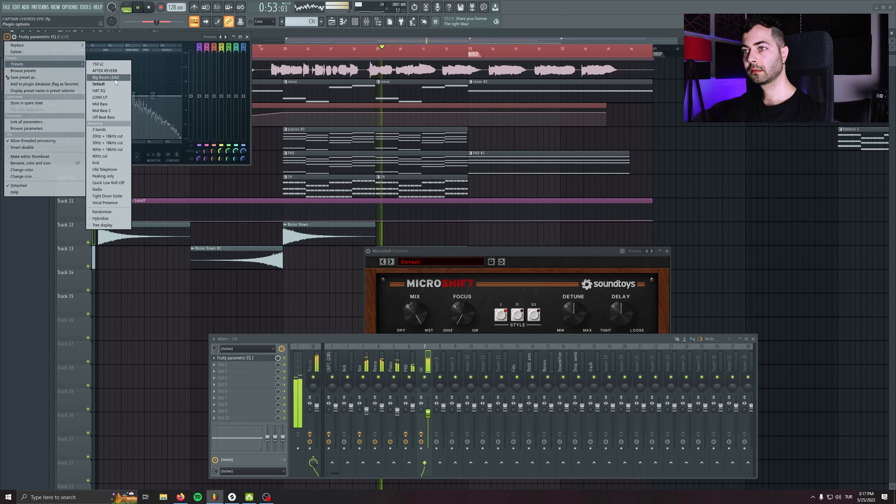
key("space")
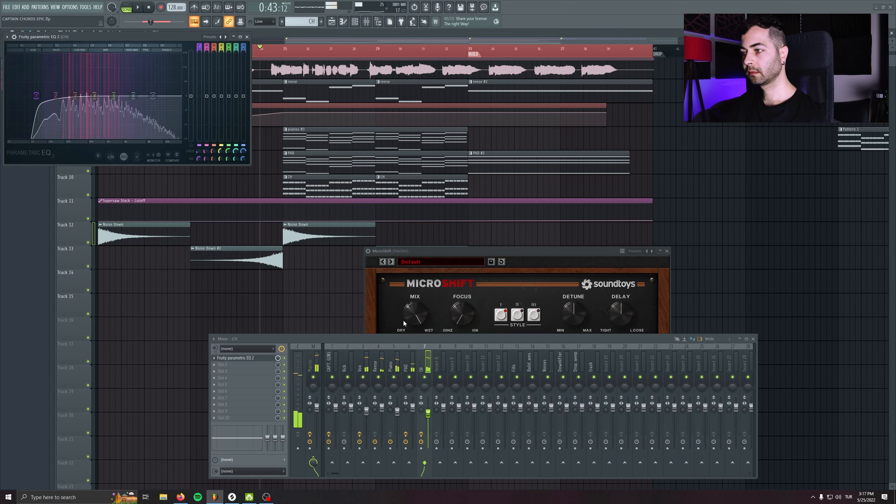
Solo the CH clips during playback and set the EQ's steep high-pass band to about 188 Hz
key("space")
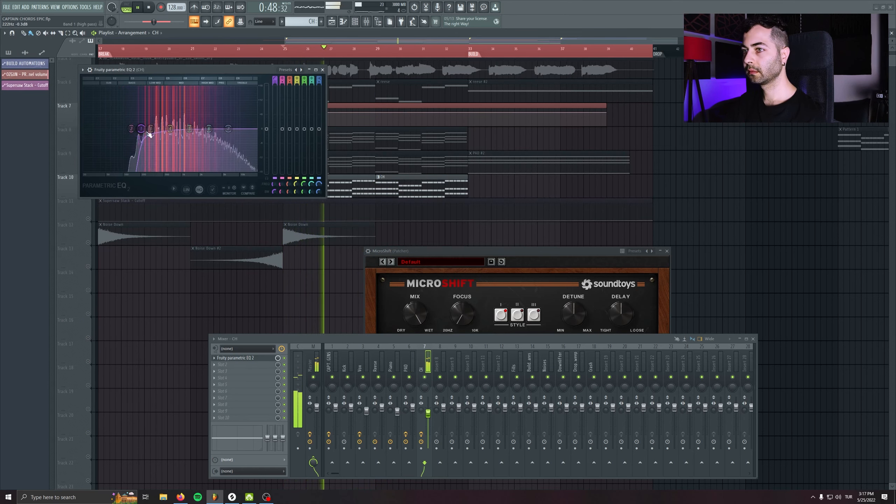
scroll(141, 129, "down", 3)
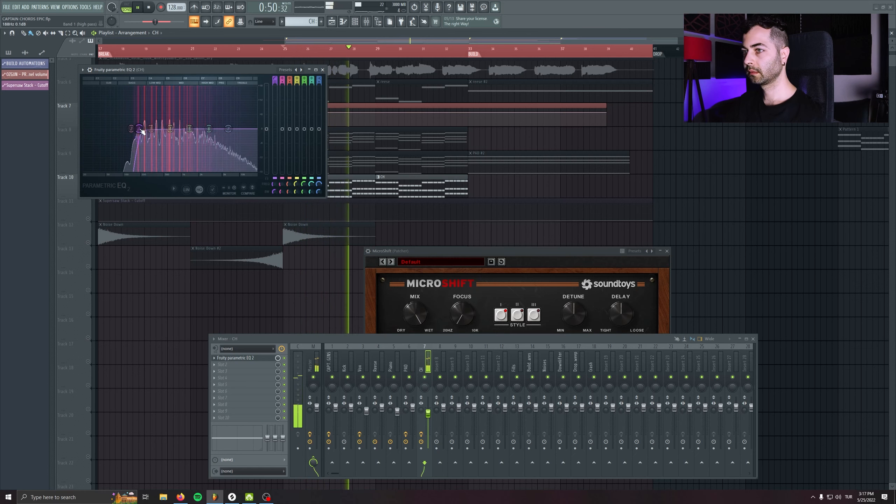
left_click_drag(142, 129, 139, 129)
Insert Fruity Blood Overdrive ahead of the EQ on the CH mixer track and unmute the cutoff automation on Track 11
left_click(235, 358)
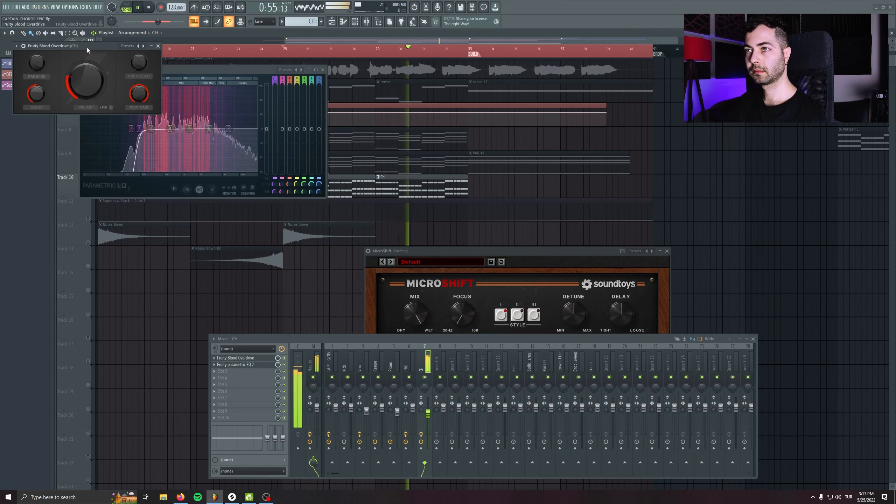
left_click_drag(87, 47, 341, 260)
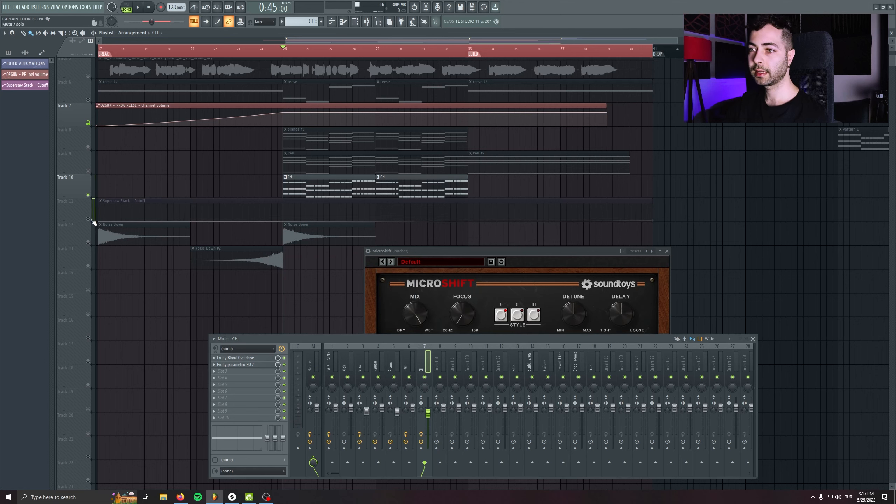
left_click(94, 222)
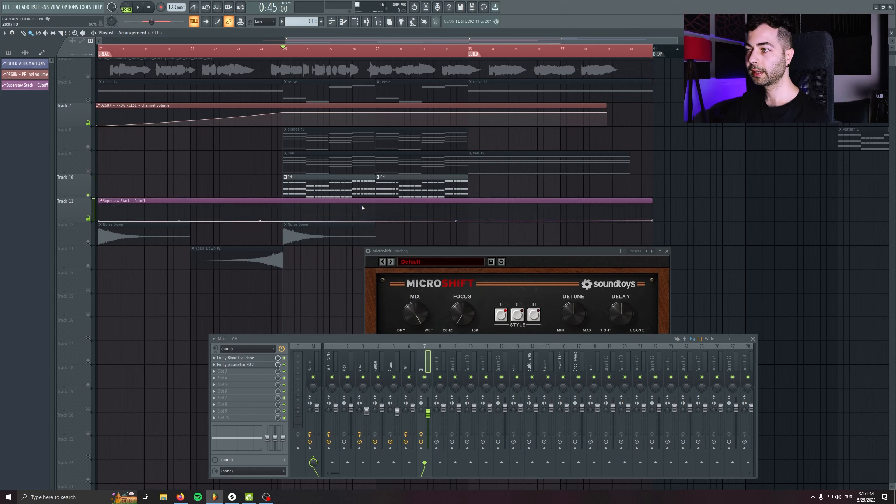
Add a peak to the Supersaw Stack cutoff automation at the BUILD marker, bar 33, and curve the rise leading into it
right_click(469, 215)
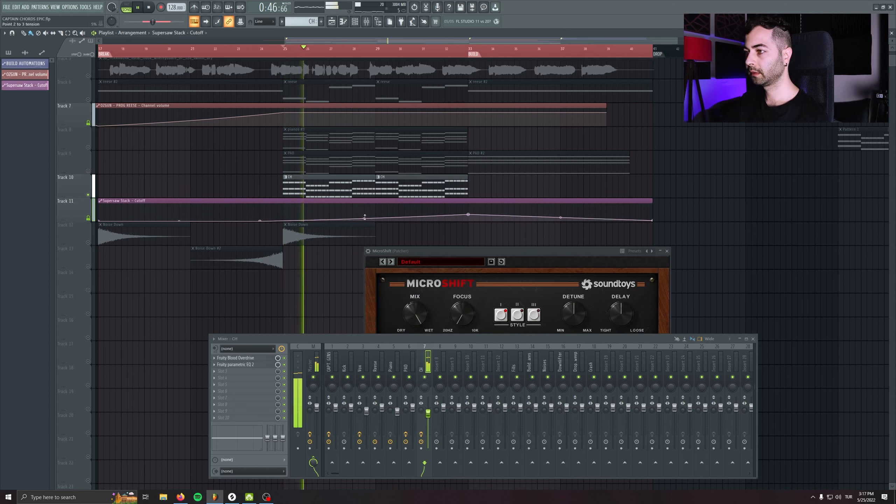
left_click_drag(363, 218, 363, 221)
left_click_drag(468, 215, 286, 212)
Copy the CH clip to the start of the build at bar 33 on Track 10 and make it four bars long
left_click_drag(258, 179, 351, 179, "shift")
left_click_drag(410, 178, 341, 182)
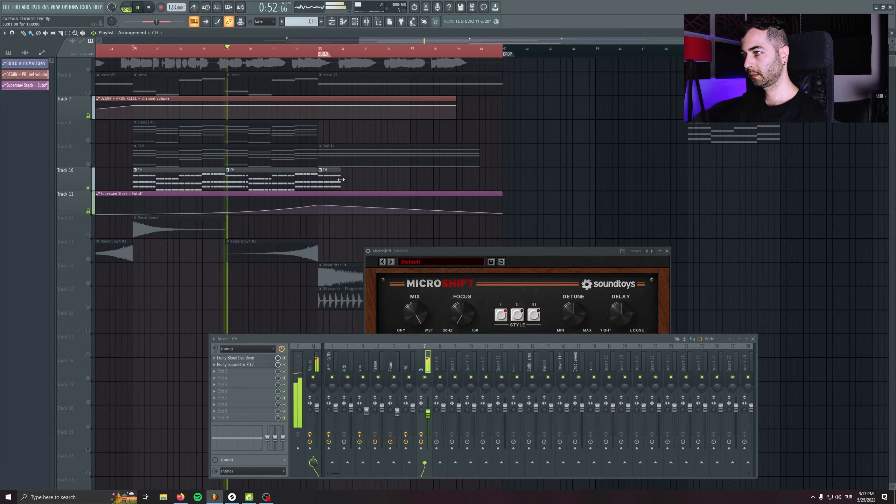
left_click_drag(341, 179, 410, 178)
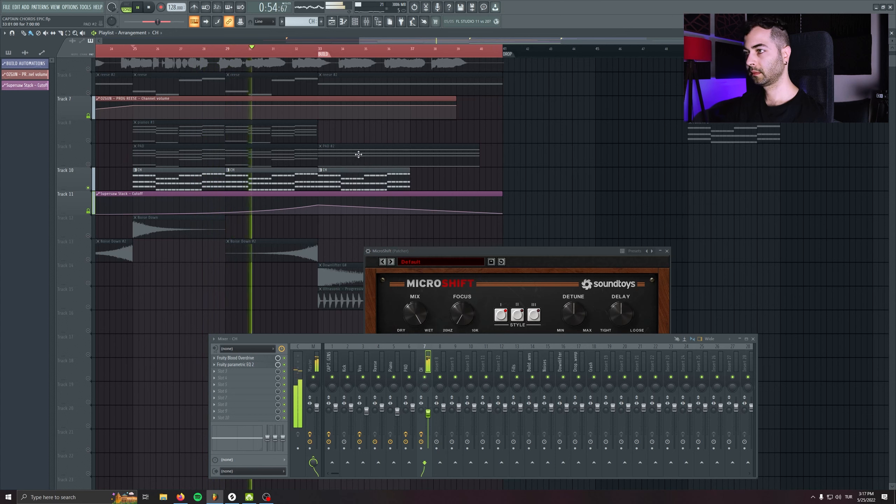
Move PAD #2 to bar 37 and duplicate the pianos #3 and PAD clips into bars 33 to 36, trimmed to four bars
left_click_drag(395, 148, 487, 148)
left_click_drag(195, 155, 304, 152, "shift")
right_click(367, 130)
key("ctrl+b")
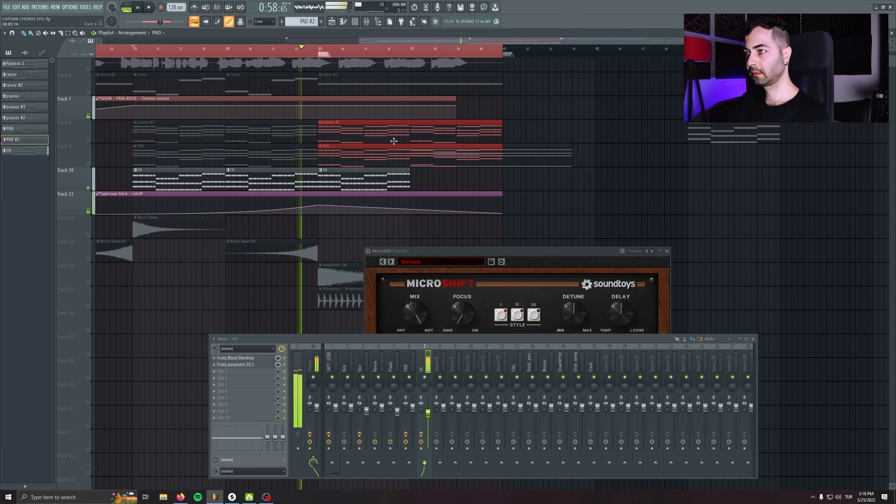
left_click_drag(501, 129, 352, 230)
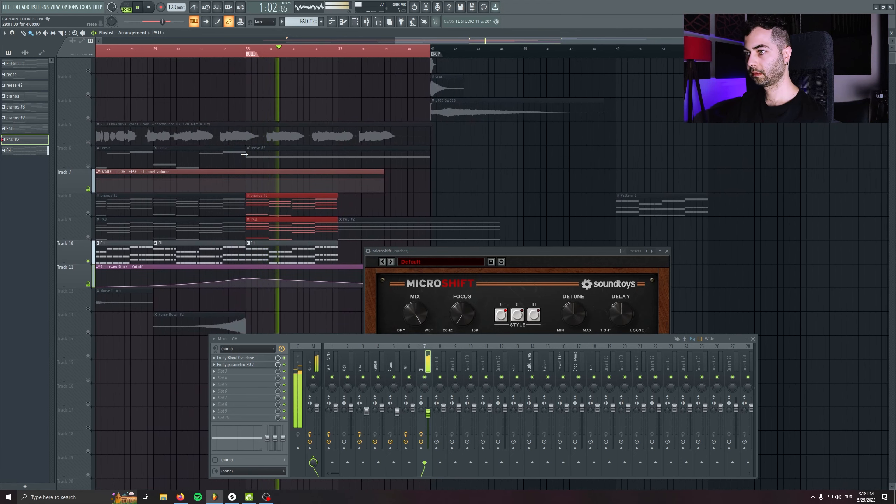
Trim reese #2 to start at bar 37, place a reese clip copy at bar 33 and unmute Track 6
left_click_drag(247, 154, 339, 154)
left_click(152, 155)
left_click(264, 159)
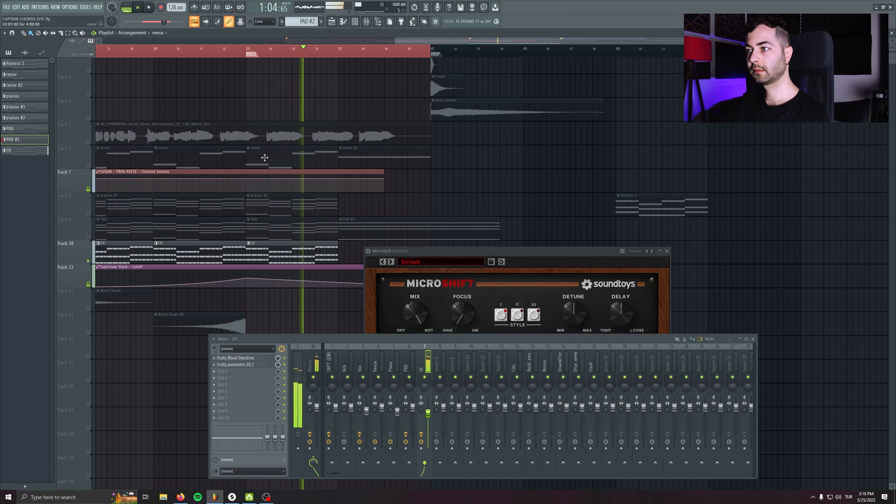
left_click(87, 166)
left_click_drag(338, 280, 265, 233)
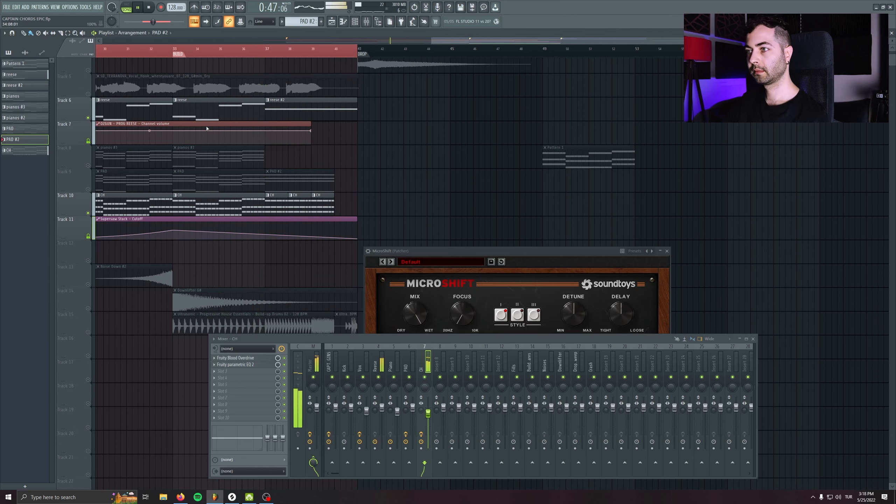
Unmute the piano, pad and remaining tracks during playback and lower the CH mixer track's volume to about 69%
left_click_drag(207, 128, 306, 136)
left_click(87, 173)
left_click(88, 197)
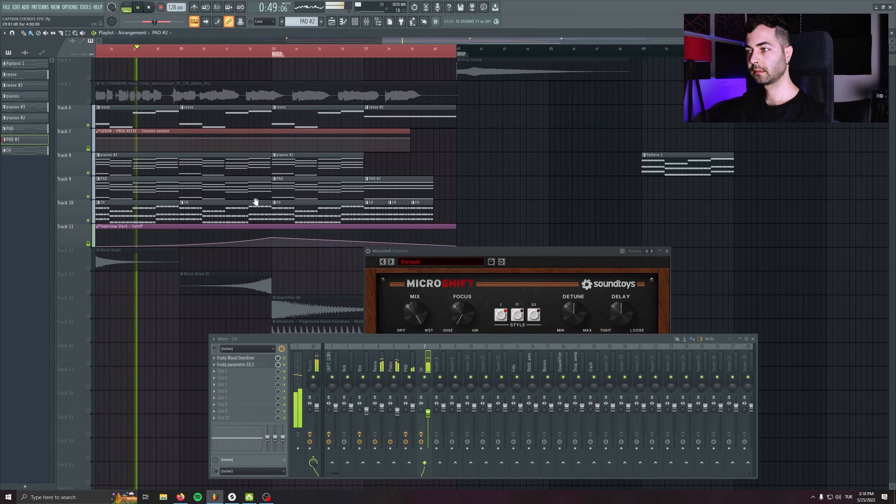
scroll(256, 202, "down", 2)
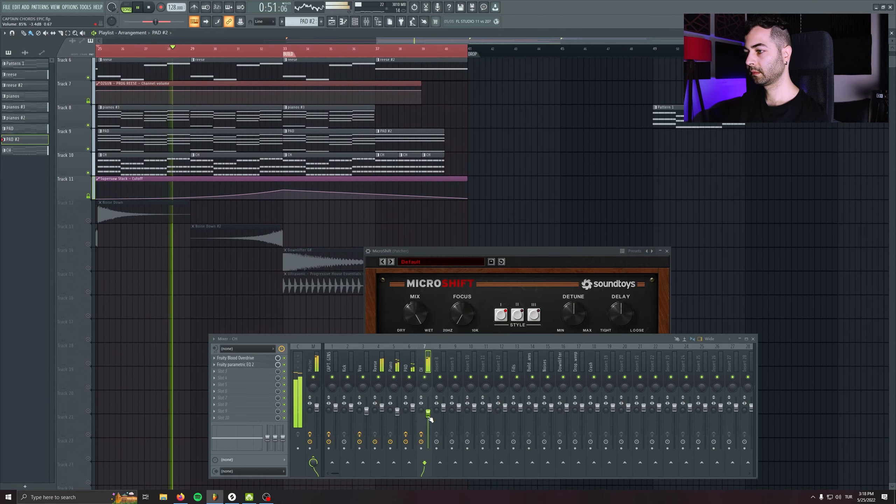
left_click_drag(428, 416, 429, 420)
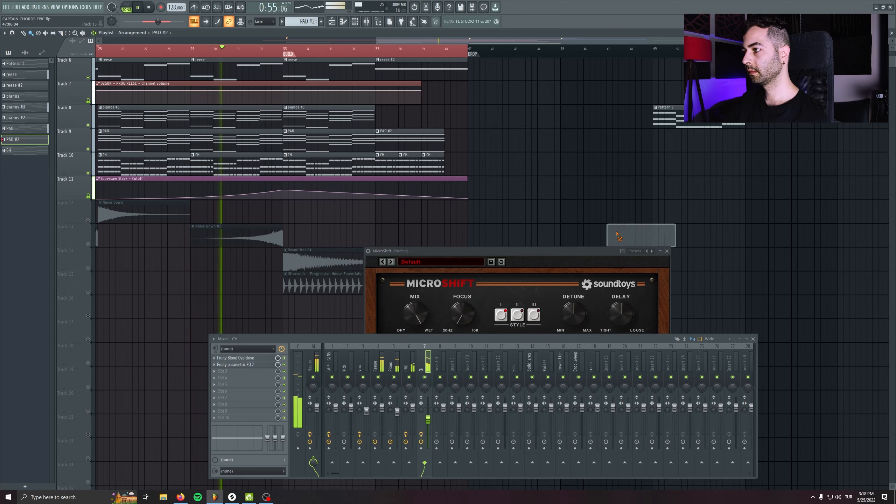
right_click(87, 245)
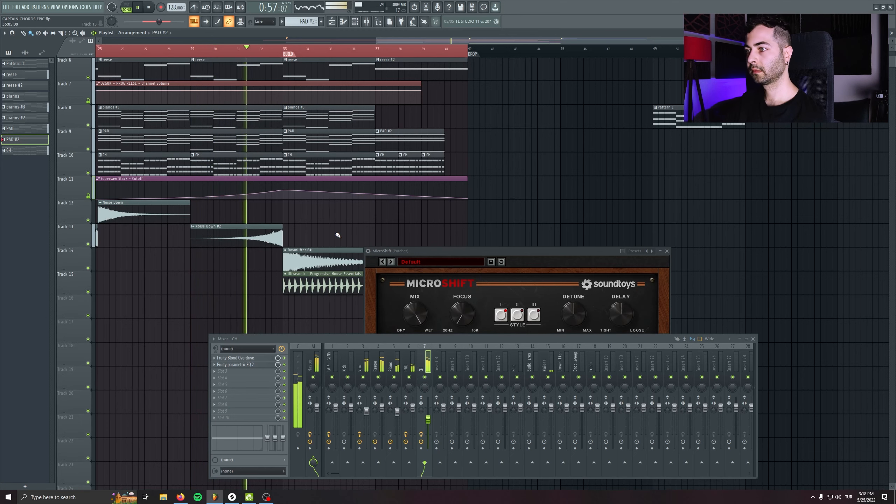
scroll(379, 184, "up", 3)
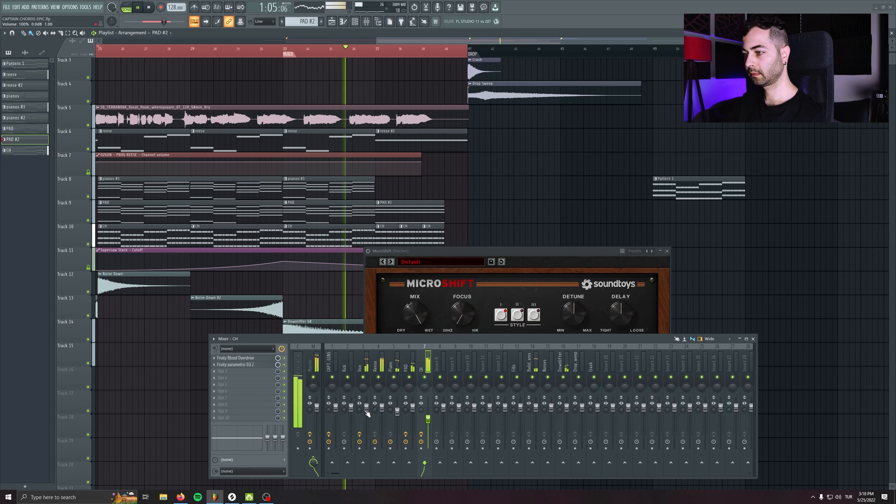
left_click_drag(429, 419, 428, 423)
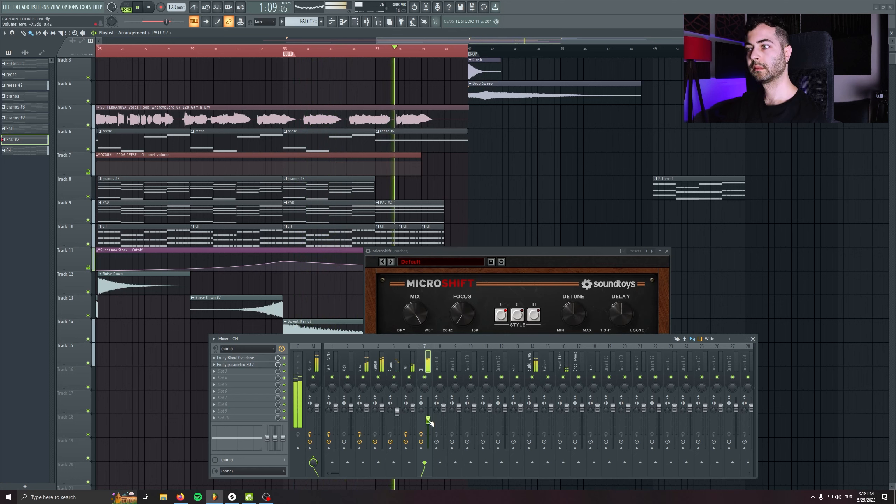
Close MicroShift and listen through the end of the build into the drop
left_click(667, 251)
left_click_drag(478, 292, 393, 344)
scroll(428, 268, "down", 1)
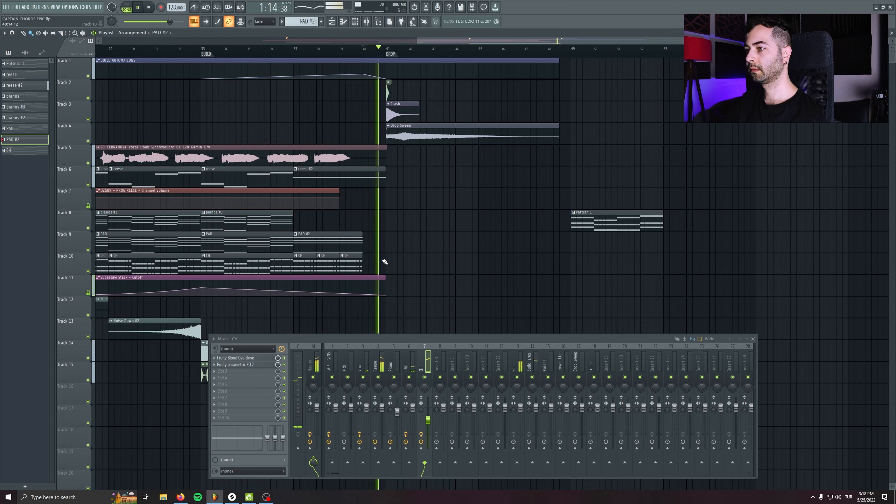
key("space")
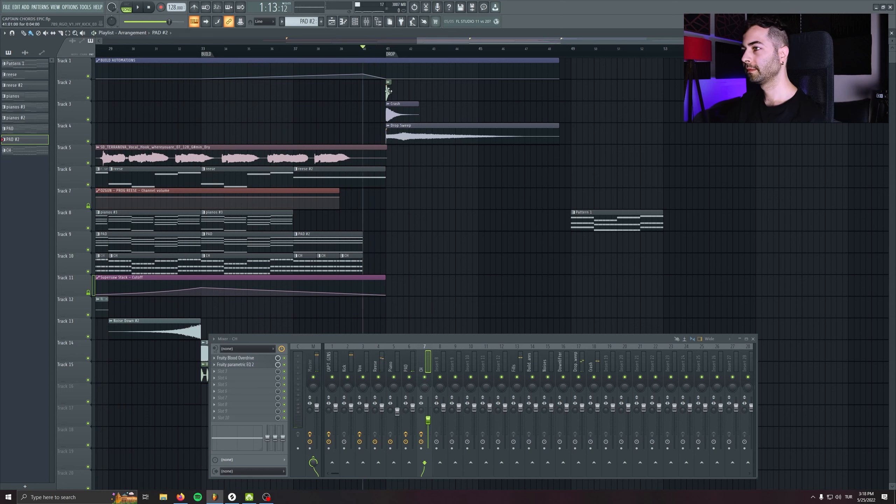
Inspect the punchy kick clip at the start of the drop and look back over the break and build arrangement
double_click(388, 91)
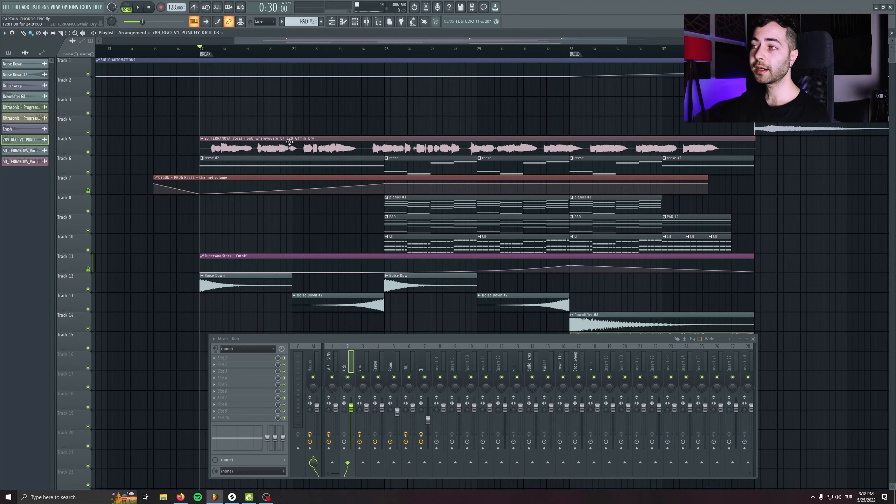
scroll(289, 141, "up", 2)
left_click_drag(461, 230, 276, 217)
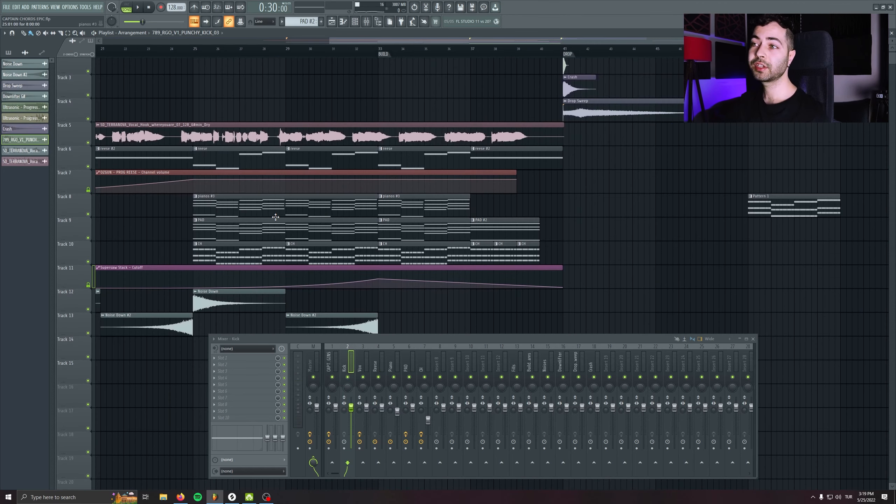
left_click_drag(386, 199, 194, 241)
double_click(376, 93)
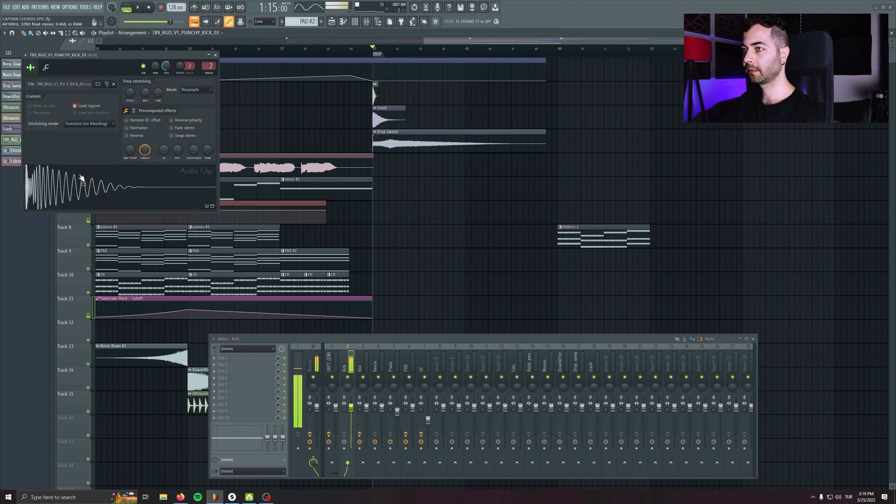
left_click(216, 54)
Insert a new playlist track above the crash and move Pattern 1 onto it at the DROP marker, bar 41, opening its contents
right_click(78, 115)
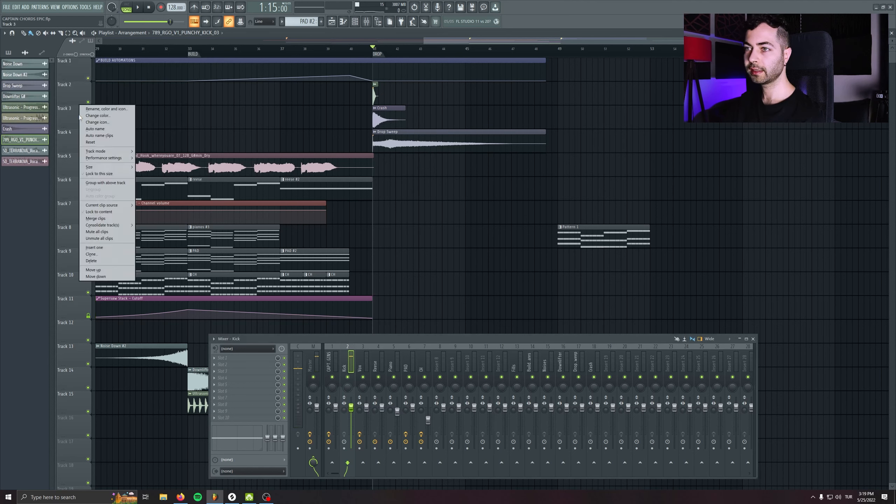
left_click(104, 252)
left_click_drag(596, 266, 400, 111)
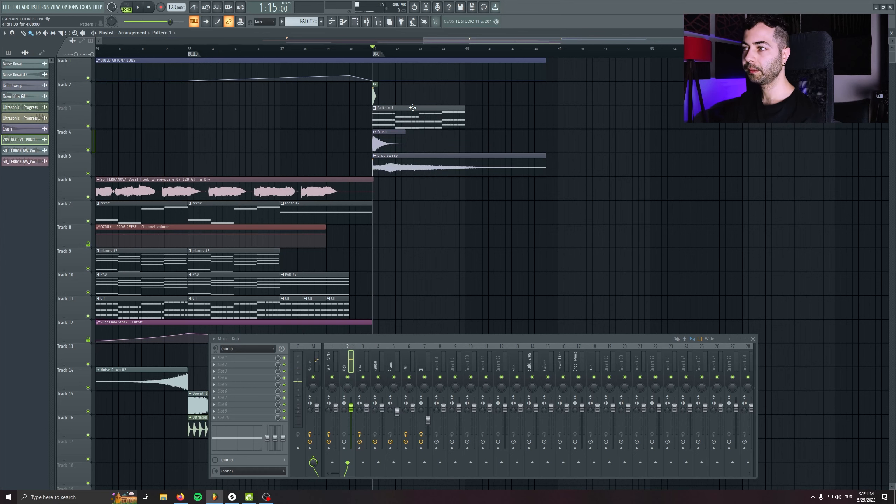
left_click(401, 111)
left_click(400, 111)
double_click(401, 111)
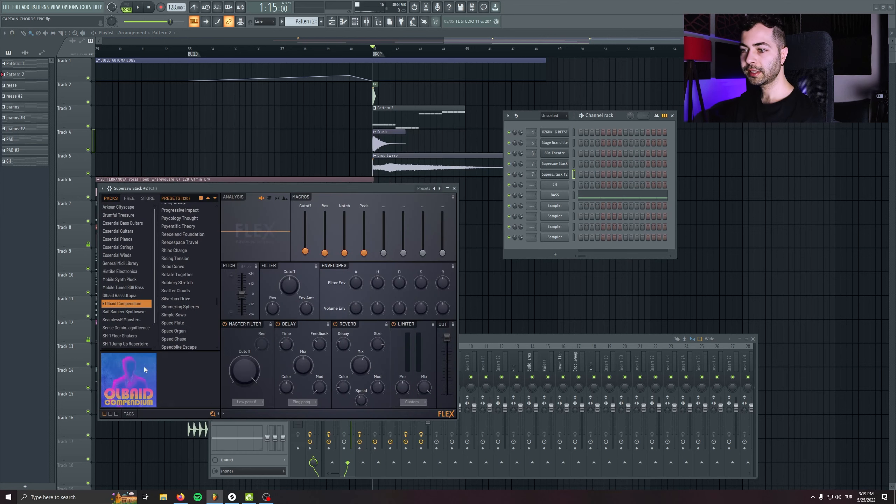
Load the FLEX Sub Bass preset into the cloned supersaw channel and move the BASS channel's notes onto it
type("SUB")
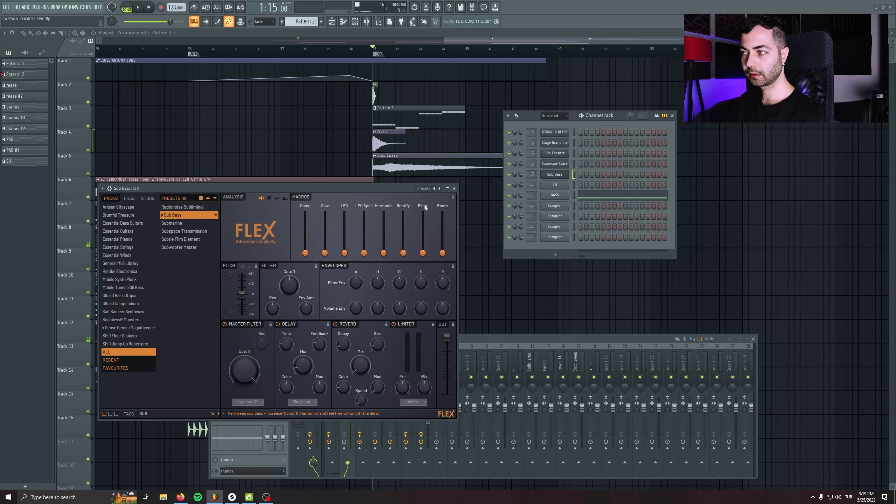
left_click(454, 188)
left_click(574, 195)
key("ctrl+x")
left_click(575, 175)
key("ctrl+v")
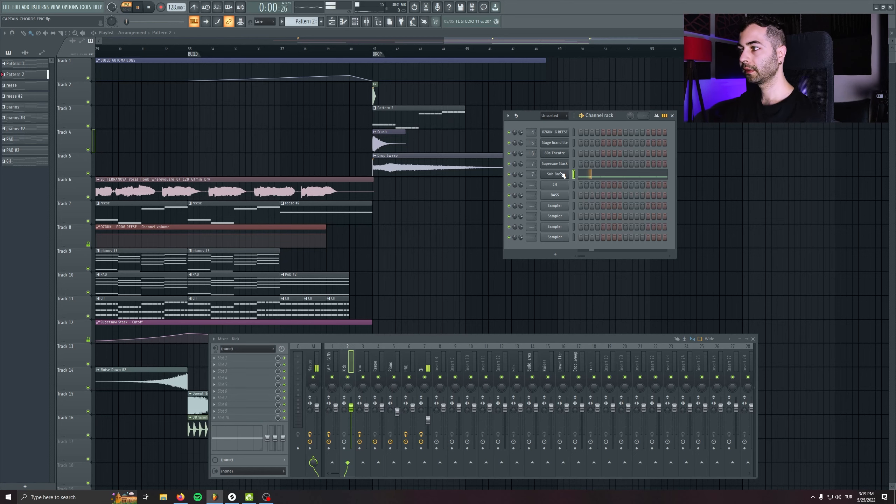
Shorten the Sub Bass notes slightly to leave gaps between them and compare the line an octave lower during playback
left_click(585, 175)
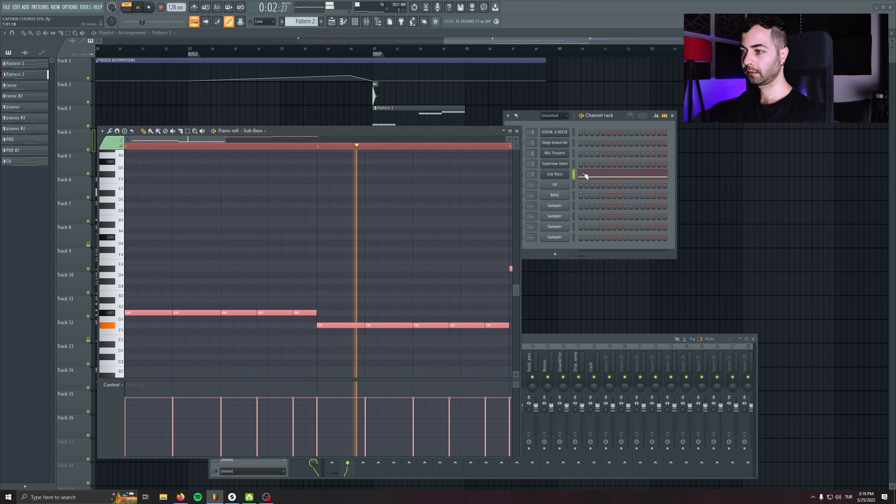
left_click_drag(316, 313, 311, 315)
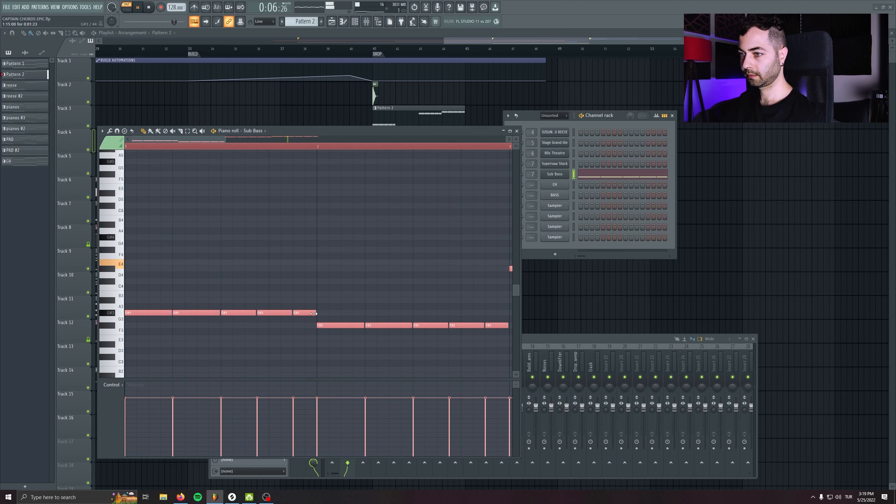
key("space")
key("ctrl+Down")
key("space")
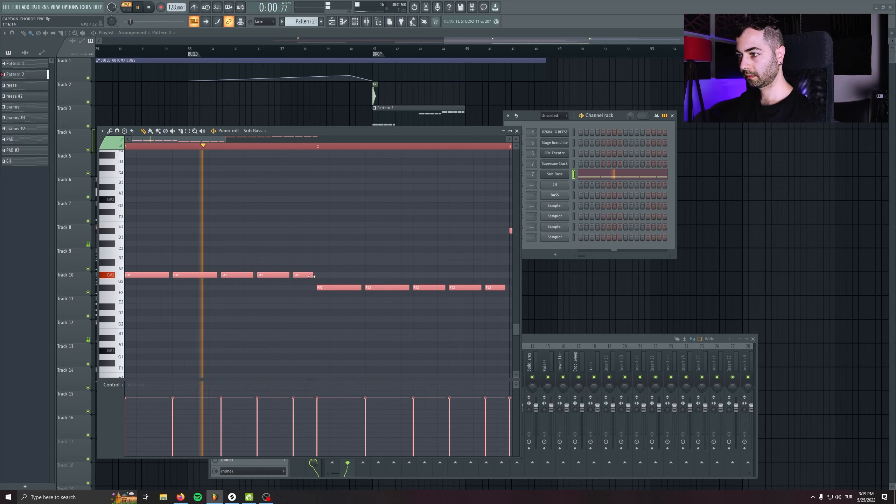
key("ctrl+Up")
key("space")
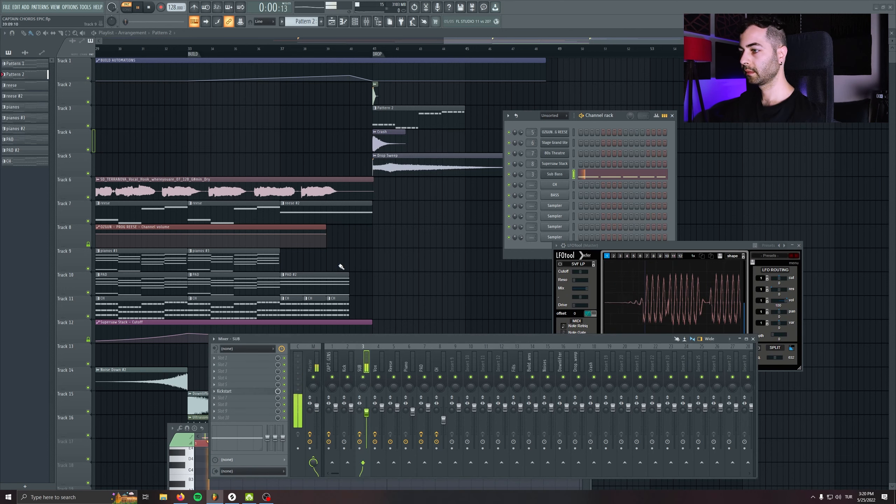
Mute the Drop Sweep track and duplicate the four bars of kicks and Pattern 2 to extend the drop to eight bars
left_click_drag(643, 247, 642, 261)
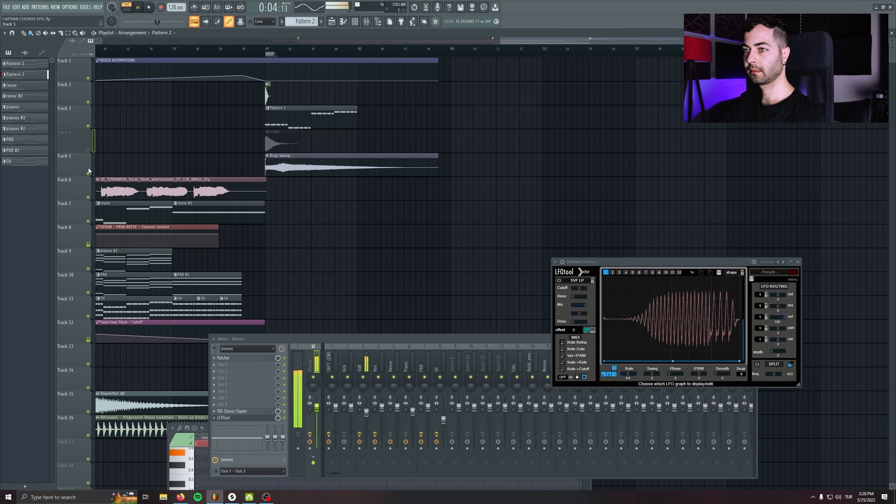
left_click(88, 172)
left_click_drag(369, 94, 235, 94)
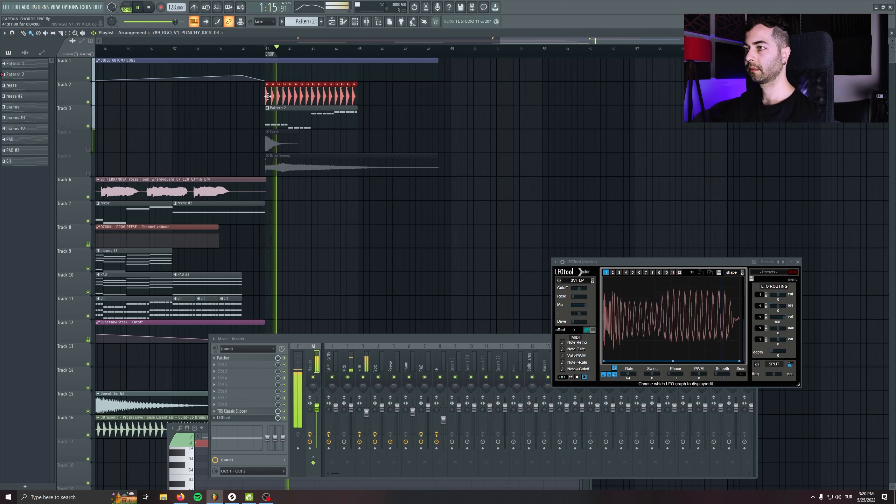
key("ctrl+b")
left_click(475, 168)
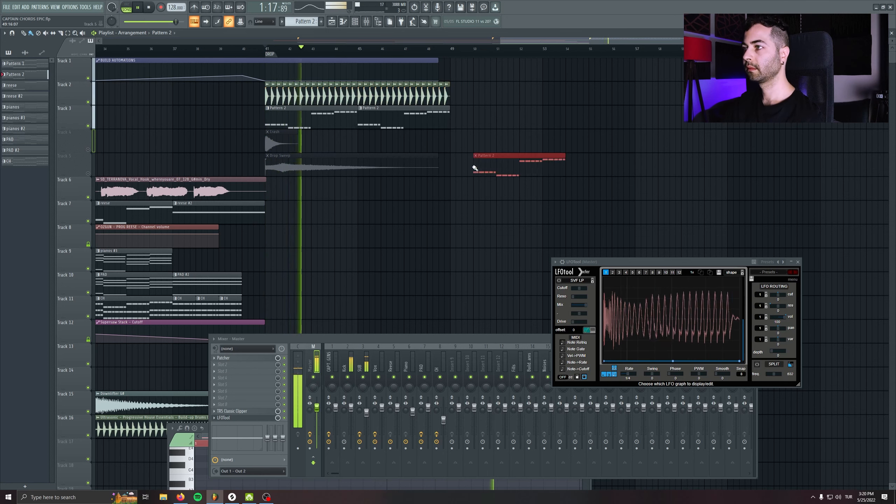
right_click(475, 168)
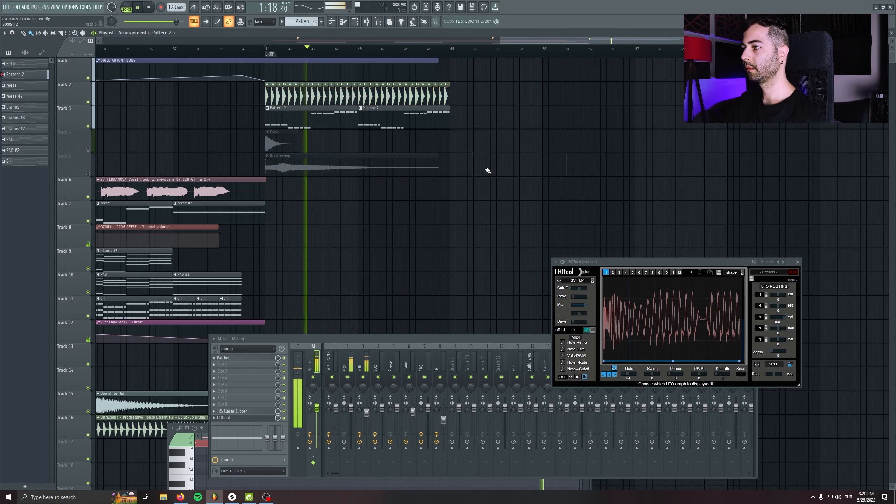
Raise the Sub Bass preset's Comp macro to about 38% while playing the drop and bring the LFOTool waveform view forward
left_click(367, 382)
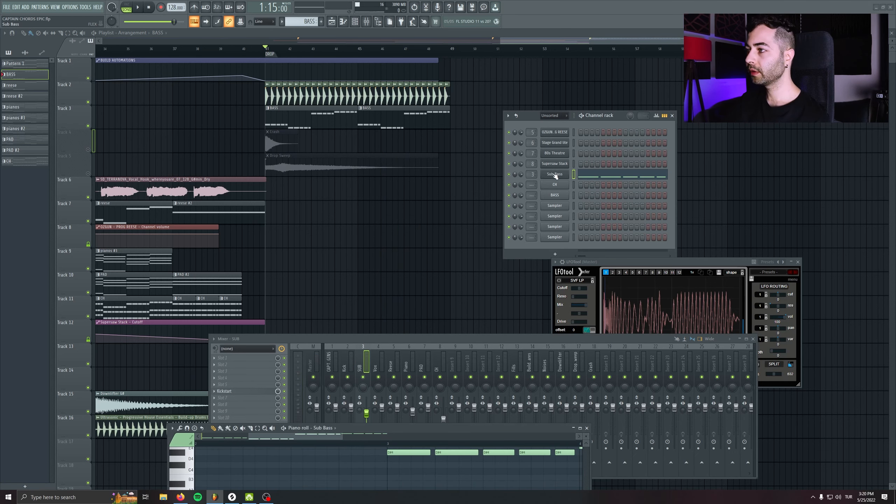
left_click(554, 175)
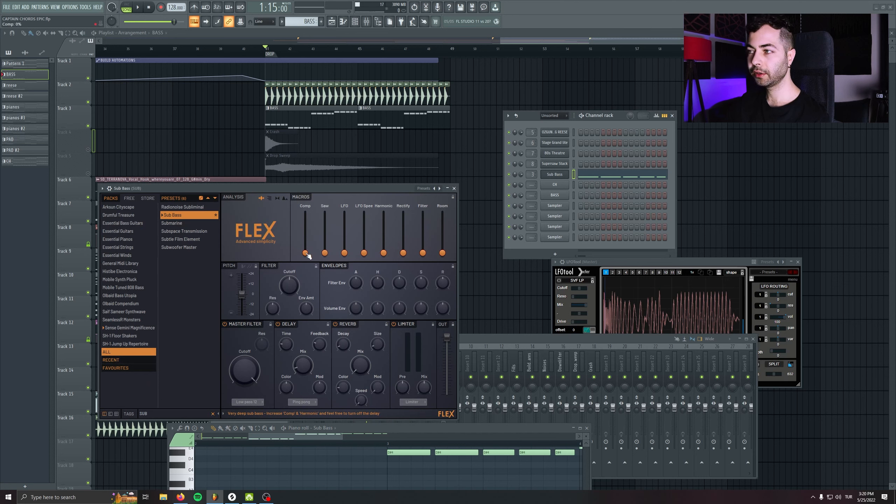
key("space")
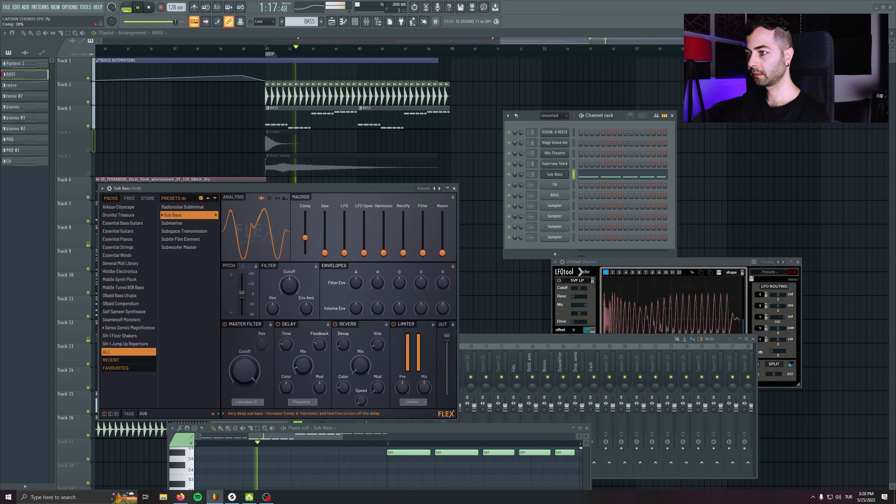
left_click(633, 262)
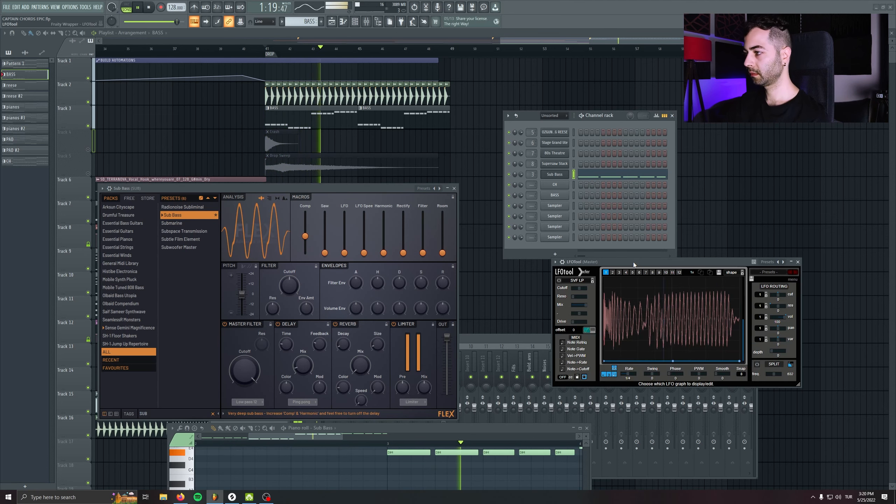
Lower the SUB mixer track's level to about -5 dB during playback and close the Sub Bass window
left_click(455, 188)
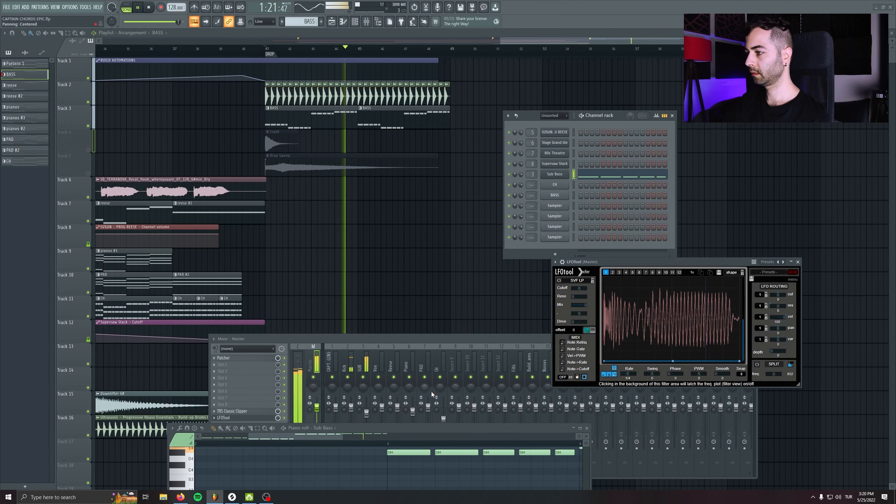
left_click(366, 416)
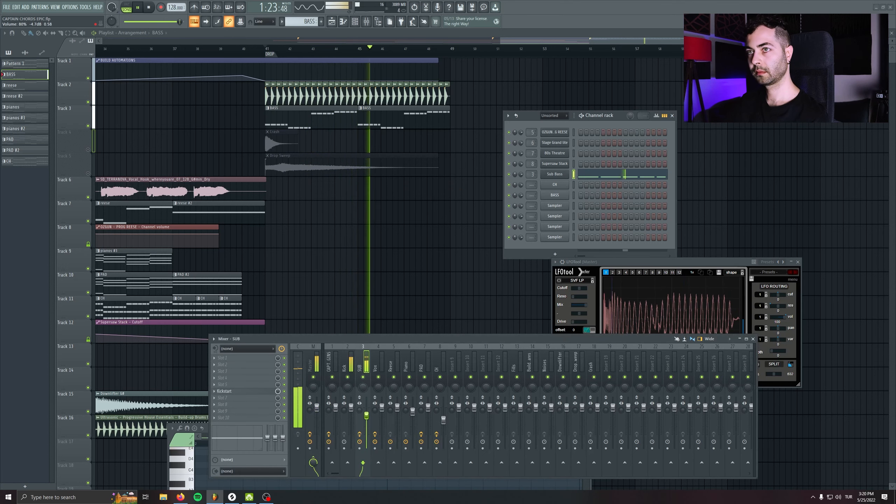
left_click_drag(366, 416, 367, 418)
key("space")
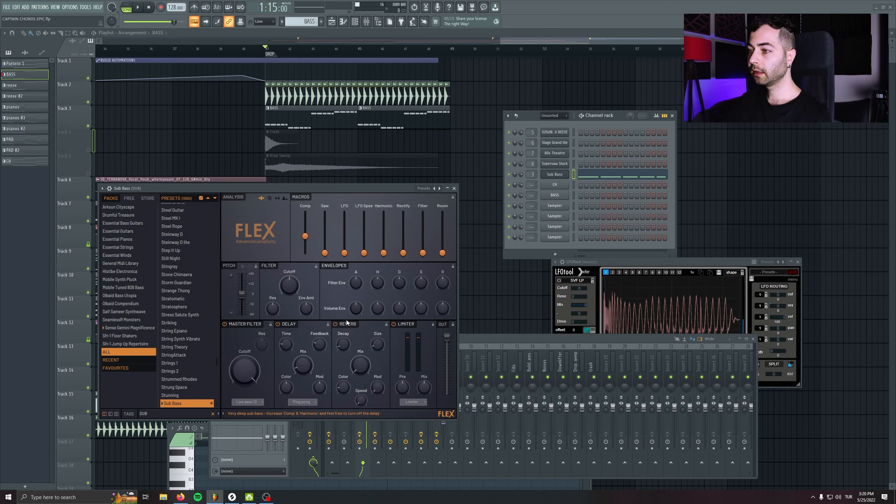
left_click(454, 188)
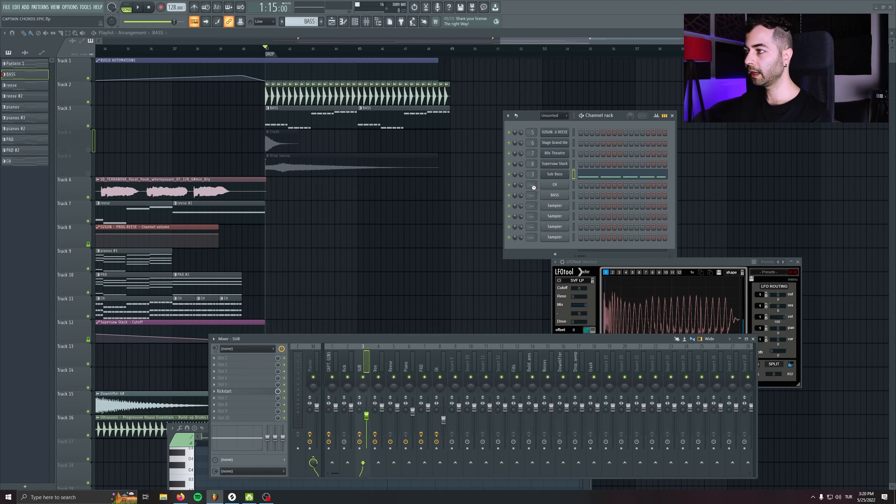
Clone the Sub Bass channel and give the clone its own mixer track named BASS
right_click(561, 180)
left_click(579, 211)
key("space")
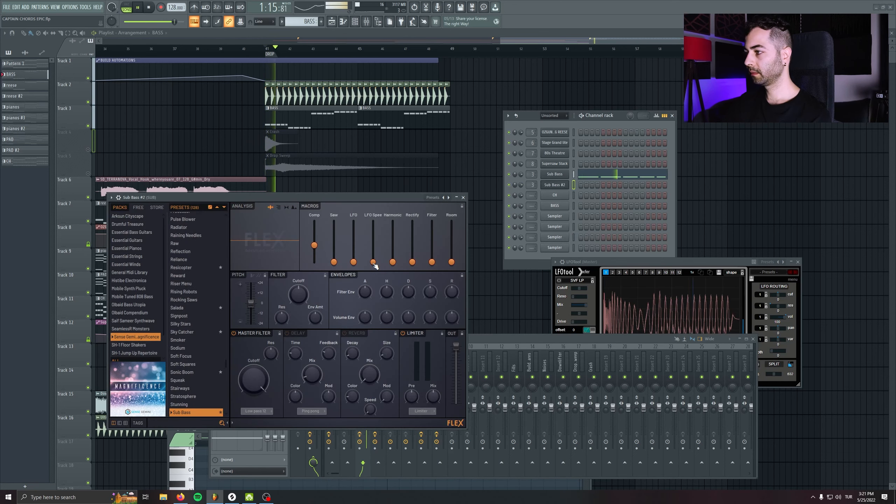
left_click(463, 198)
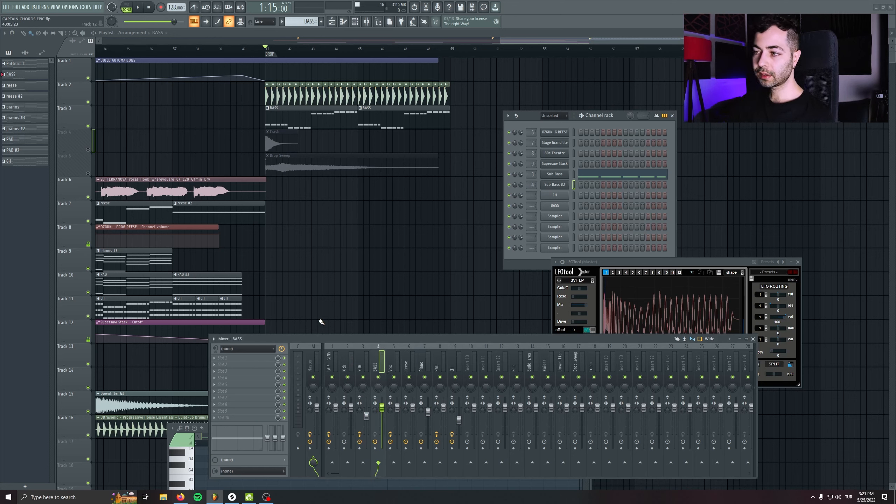
Copy Kickstart from the SUB mixer track to the BASS track and copy the Sub Bass notes to the cloned channel
left_click(363, 366)
left_click(214, 391)
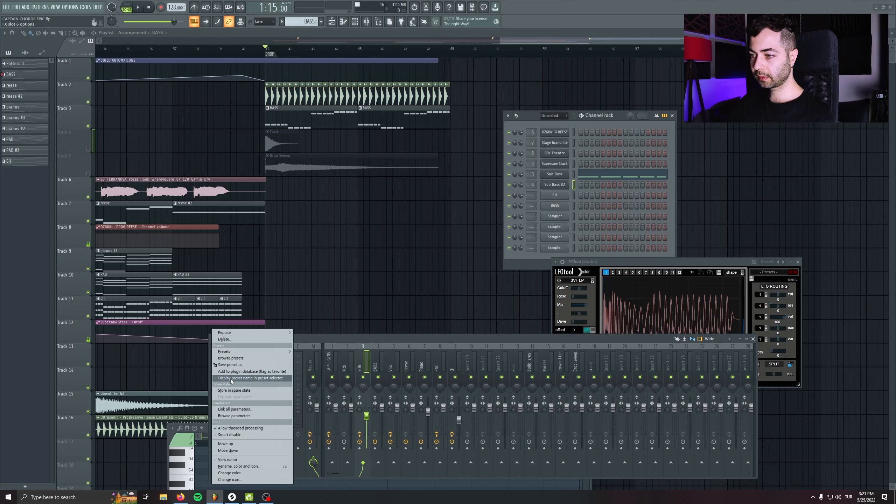
left_click_drag(237, 375, 251, 380)
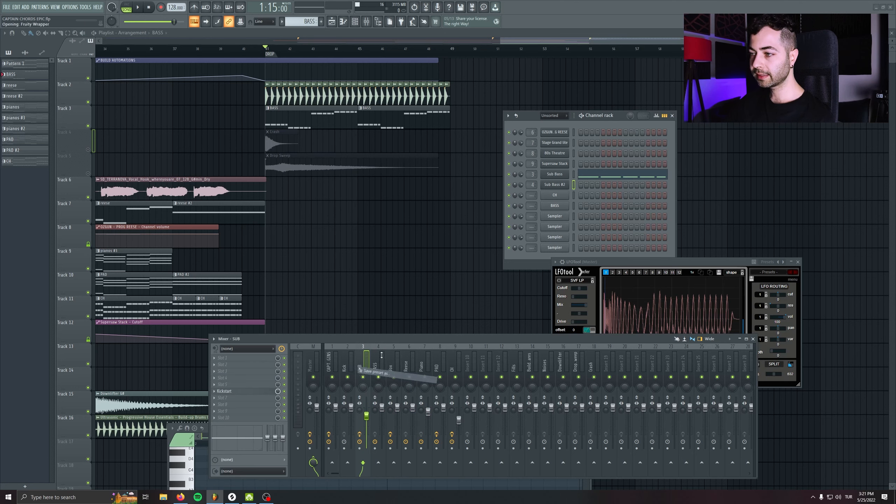
left_click_drag(381, 355, 378, 363)
left_click(573, 175)
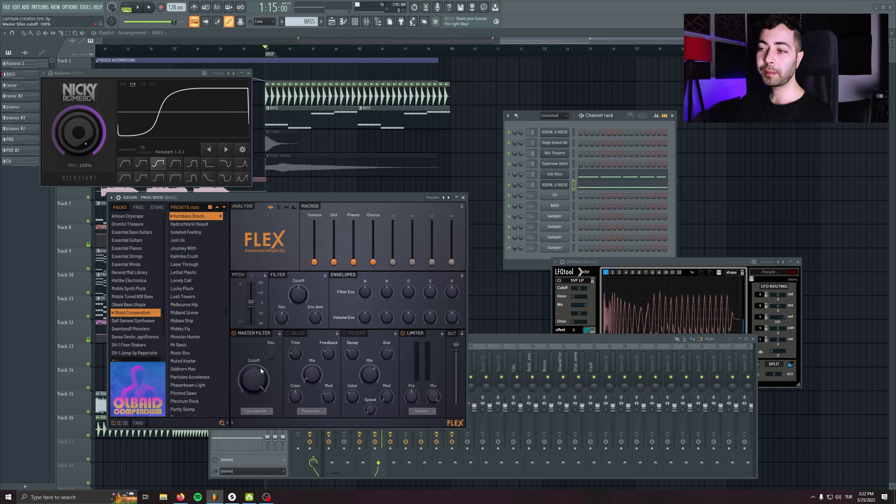
Audition the cloned channel's PROG REESE bass in pattern mode and raise its Texture macro to a little over half
left_click_drag(250, 198, 265, 186)
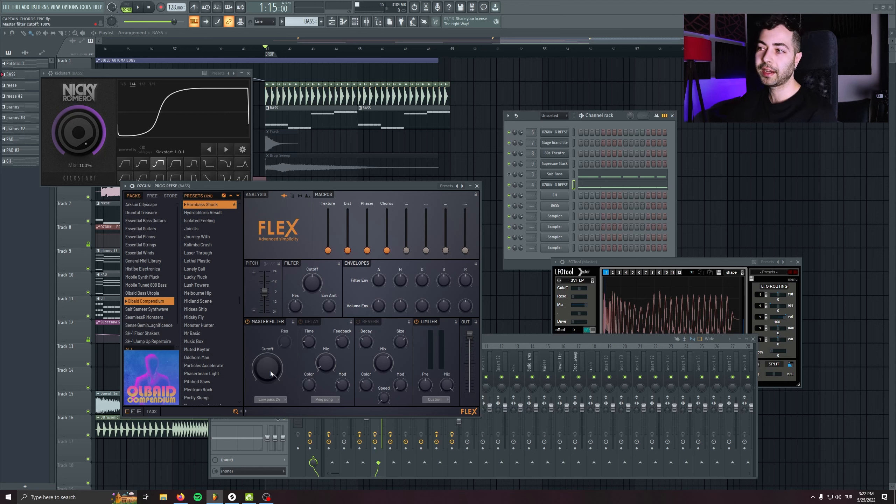
left_click(128, 7)
left_click(137, 7)
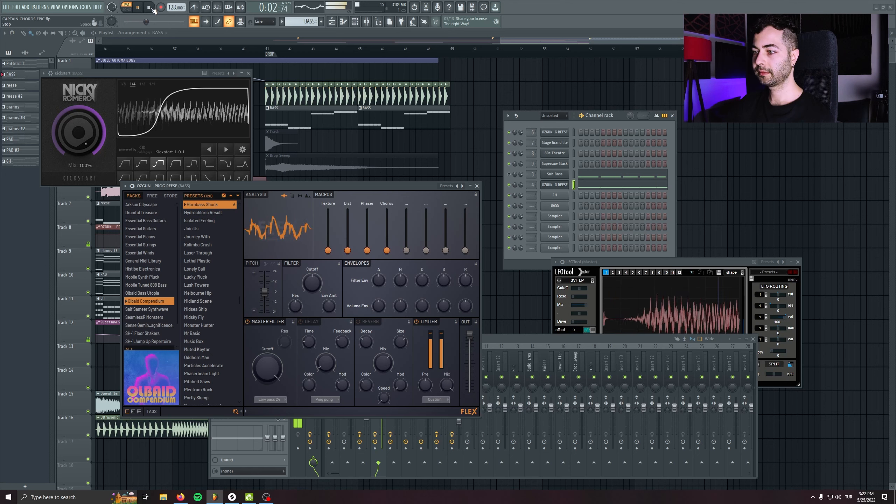
left_click(154, 7)
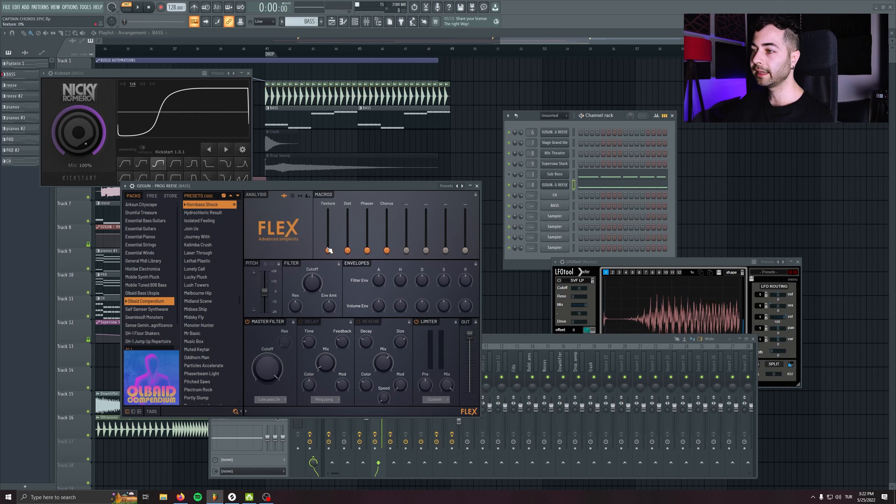
key("space")
left_click_drag(328, 250, 329, 226)
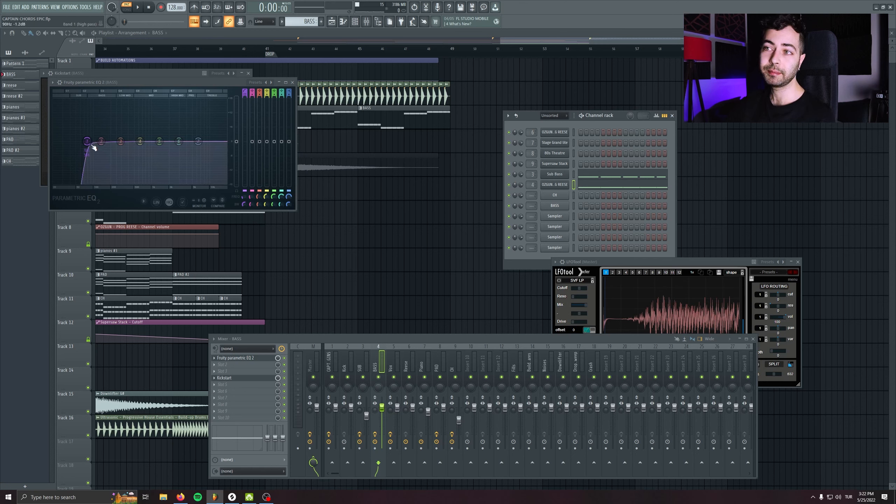
Move the high-pass band of the BASS track's Parametric EQ 2 above 100 Hz during playback and choose its filter setting
key("space")
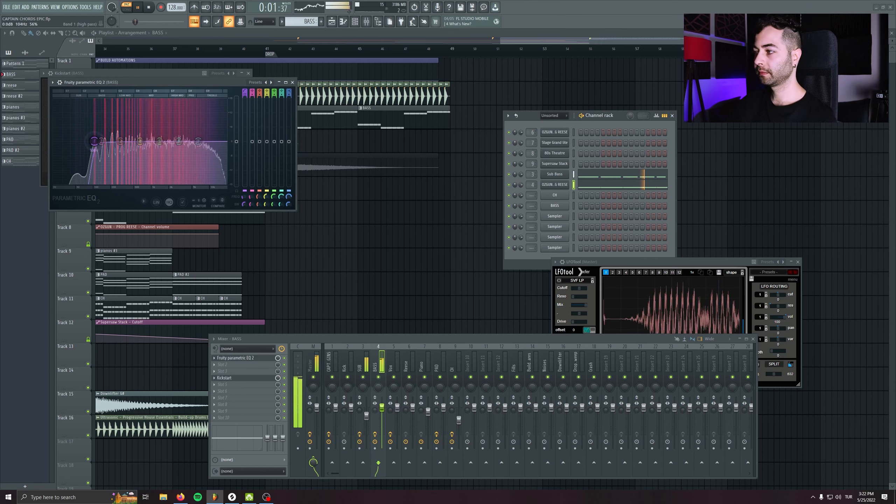
left_click_drag(88, 142, 104, 141)
right_click(104, 142)
left_click(134, 167)
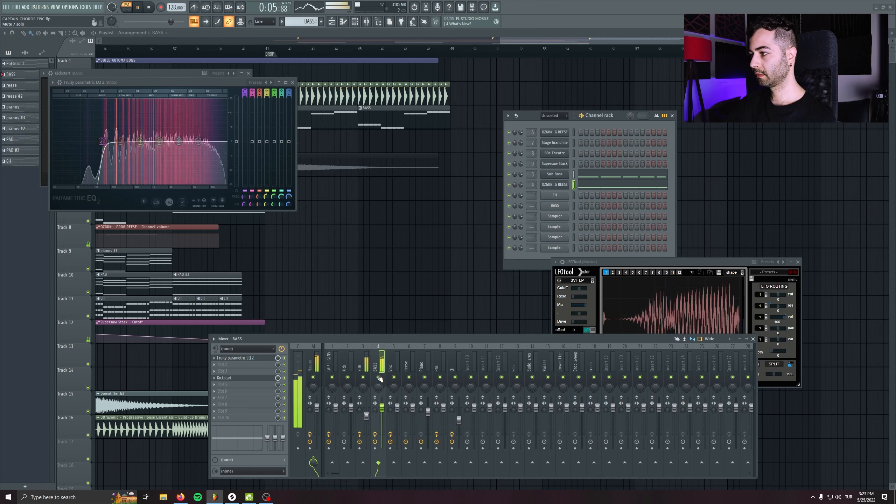
Lower the BASS mixer track's fader slightly while checking it against the Master level, and stop playback
left_click(310, 412)
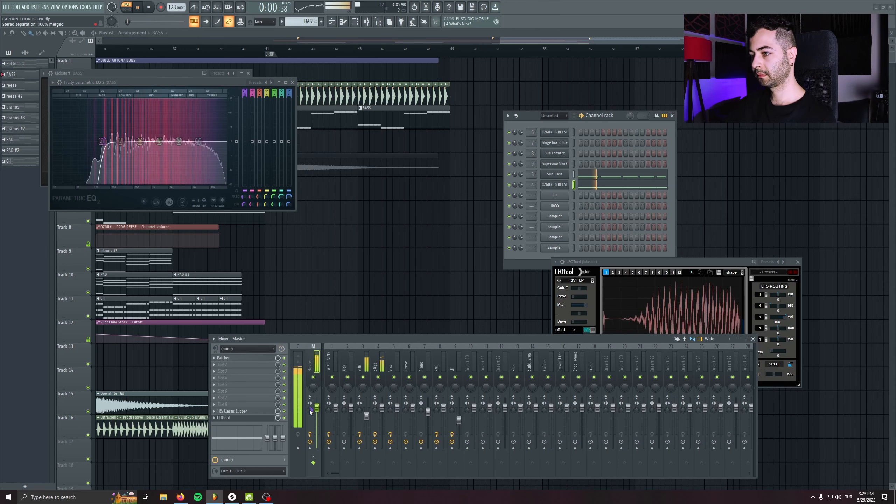
left_click(384, 416)
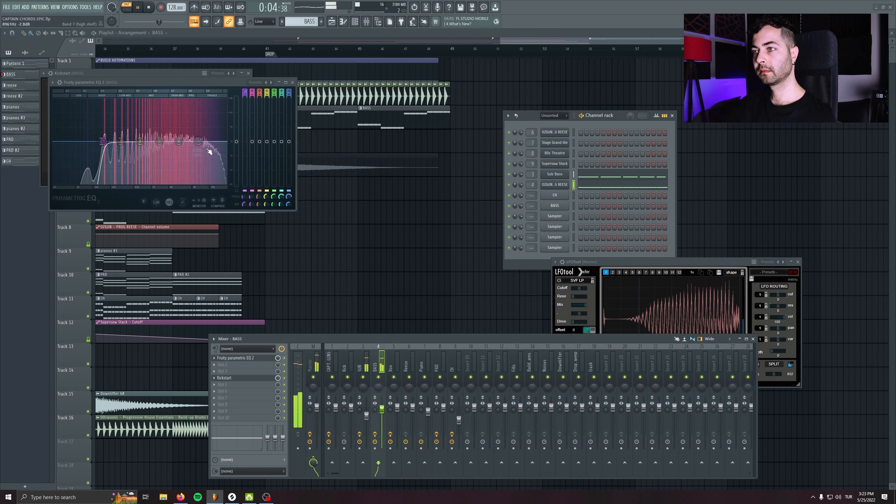
key("space")
Turn the highest band of the BASS track's Parametric EQ 2 into a low-pass filter at about 5.7 kHz
right_click(198, 141)
mouse_move(209, 160)
left_click(234, 167)
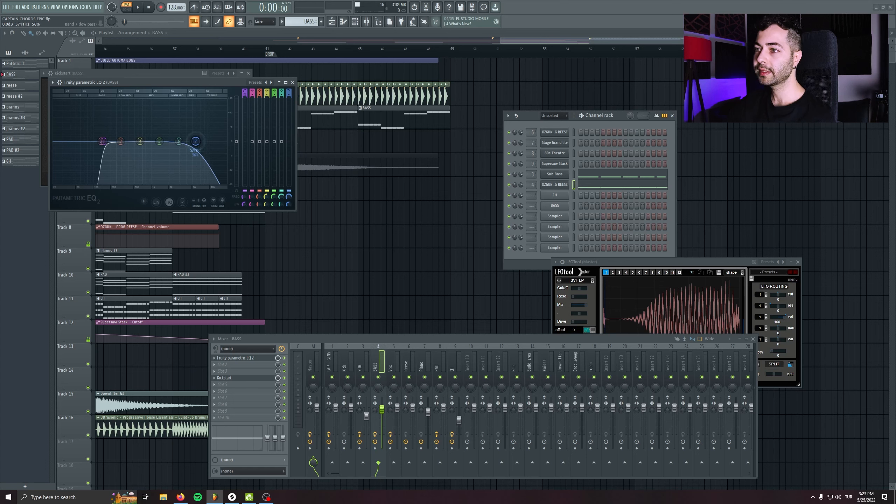
In the BASS EQ, raise the low-pass cutoff, boost about 1 dB near 660 Hz and cut about 1 dB near 4132 Hz
key("space")
left_click_drag(195, 141, 218, 141)
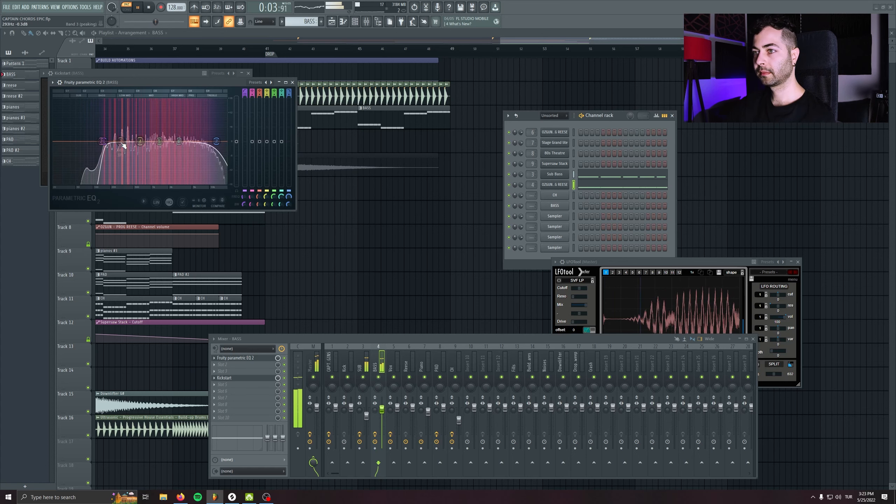
left_click_drag(123, 144, 170, 138)
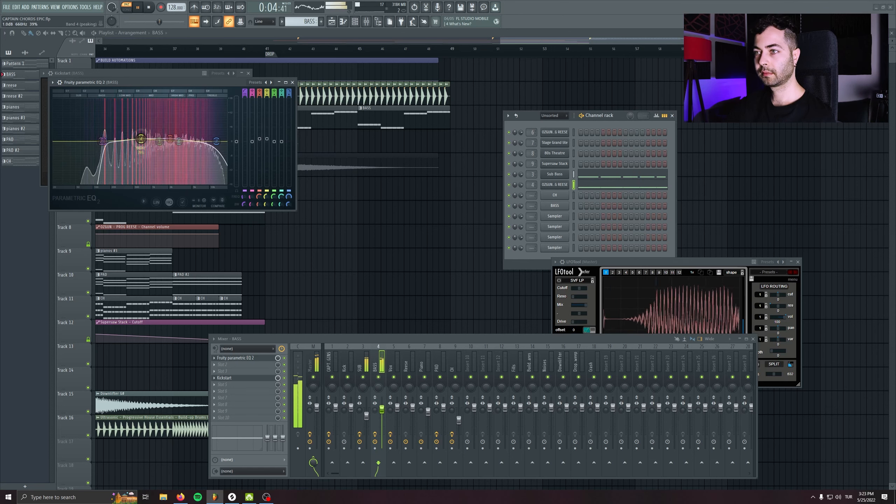
left_click_drag(180, 141, 187, 143)
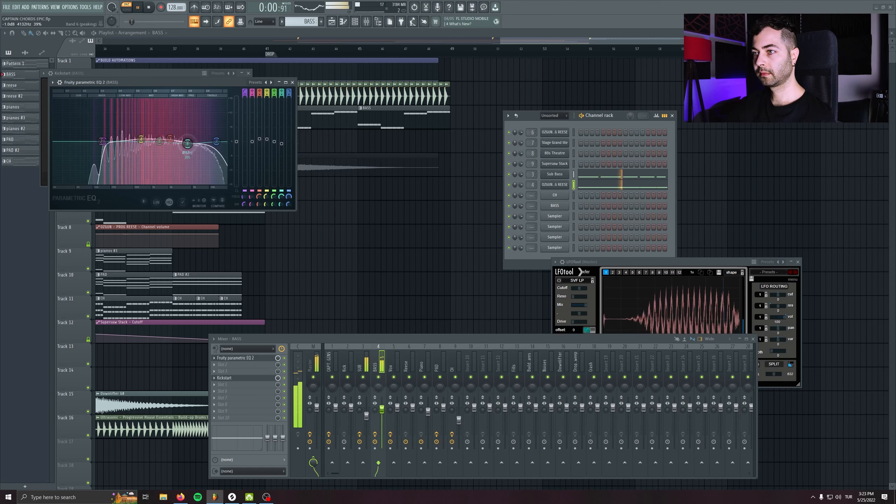
key("space")
left_click(292, 83)
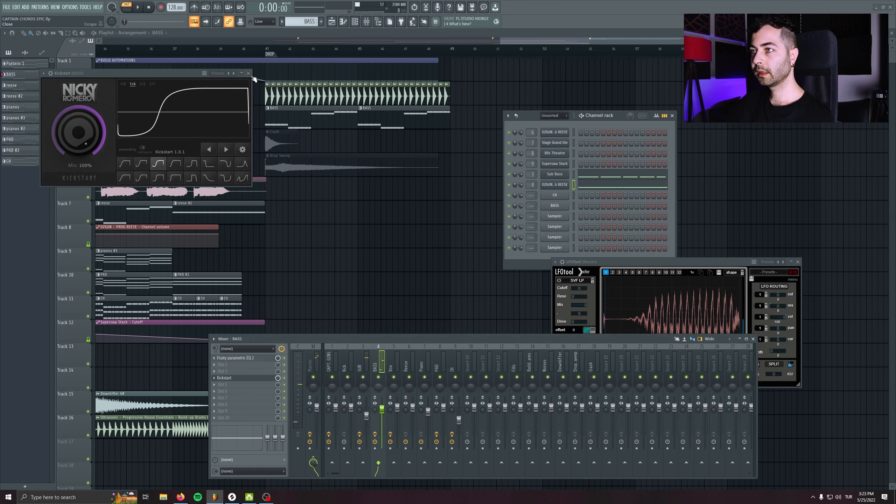
left_click(248, 74)
Play the drop from its marker at bar 41 and lower the BASS mixer fader slightly
left_click(269, 52)
left_click(366, 22)
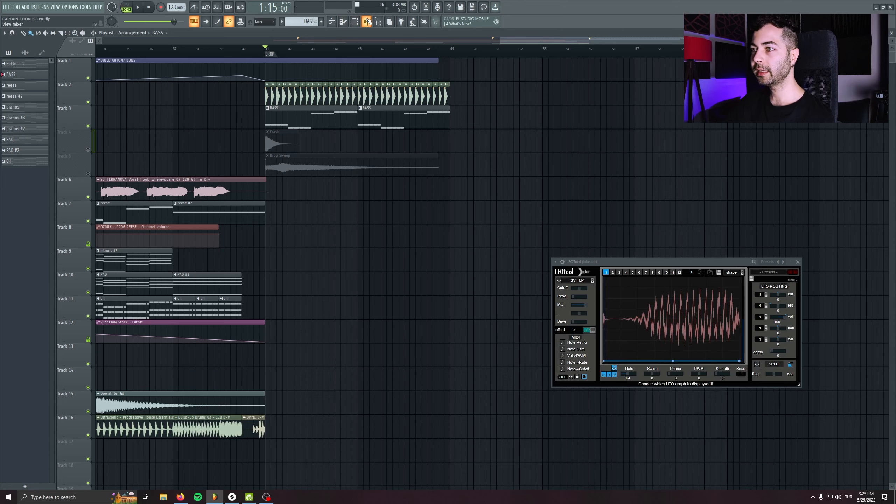
left_click(367, 21)
key("space")
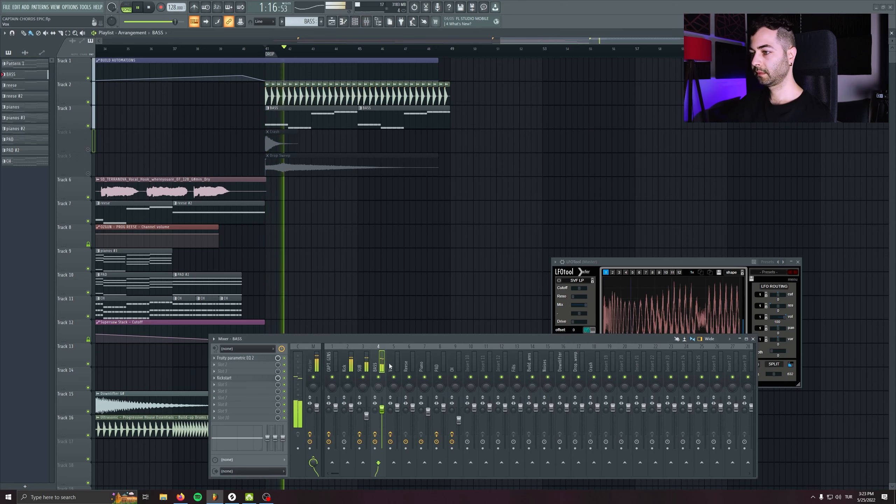
left_click_drag(604, 262, 604, 253)
left_click_drag(383, 413, 383, 416)
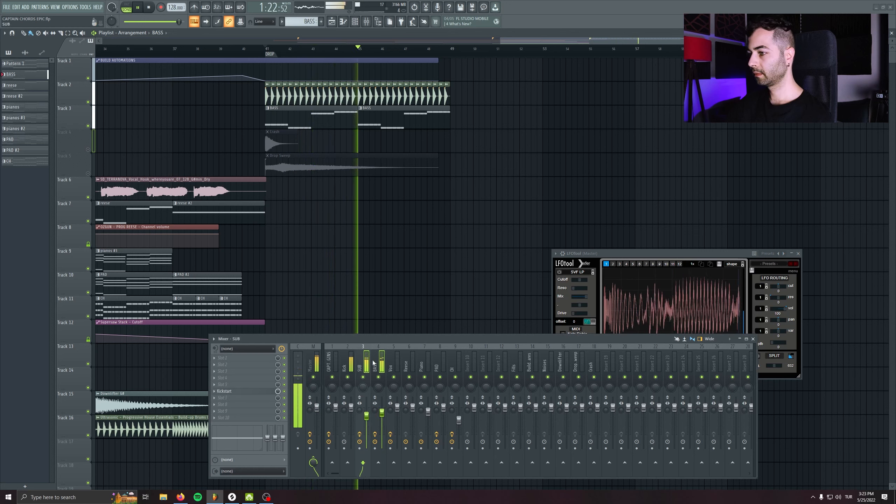
left_click(408, 360)
left_click_drag(382, 412, 381, 414)
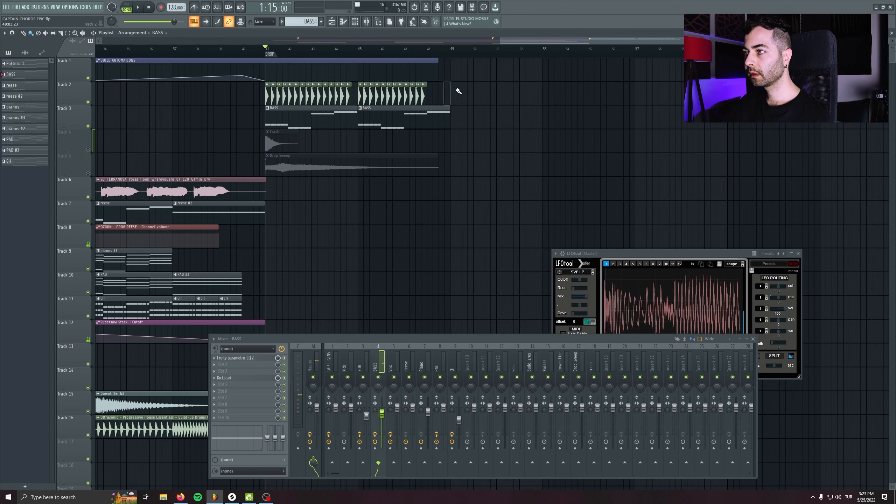
Duplicate the drop's kick and BASS clips so that the copies start at bar 49
mouse_move(475, 93)
left_mouse_down("ctrl")
mouse_move(270, 119)
mouse_move(468, 119)
mouse_move(456, 119)
left_mouse_up("ctrl")
left_click_drag(466, 176, 561, 201, "ctrl")
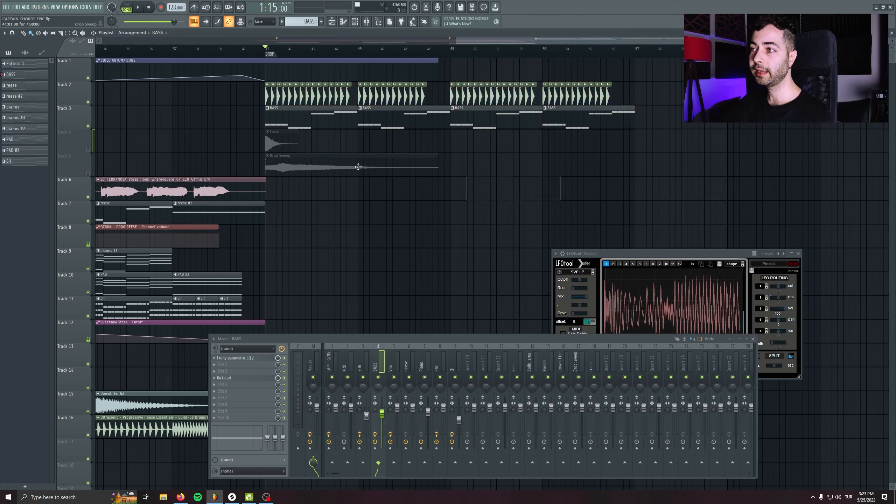
key("space")
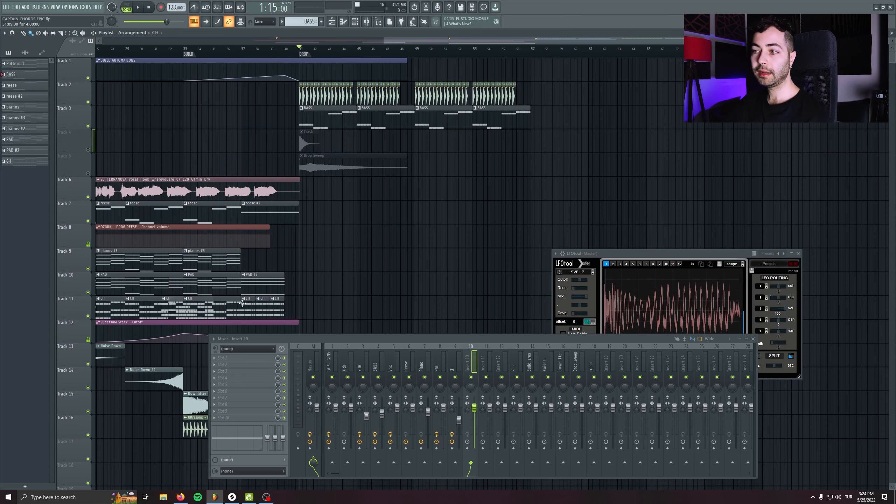
Clone the Supersaw Stack channel and load the PROG LD 1 preset into the cloned FLEX instrument
left_click_drag(392, 307, 345, 307)
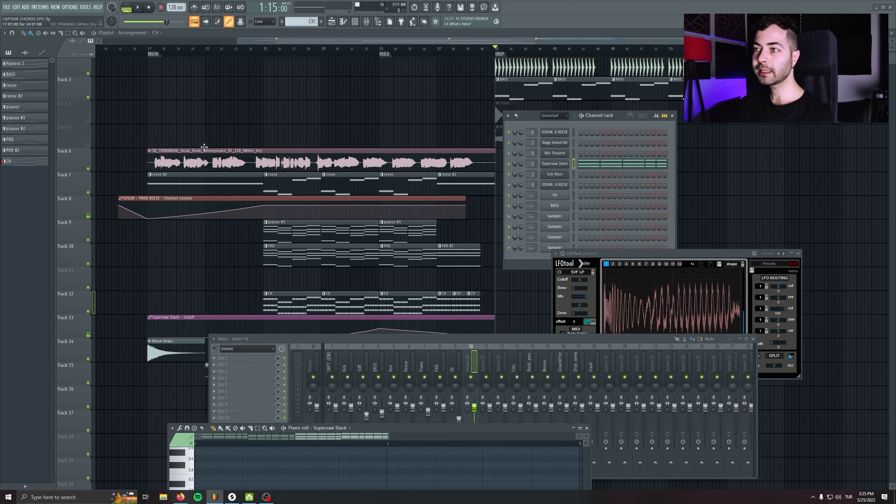
right_click(556, 164)
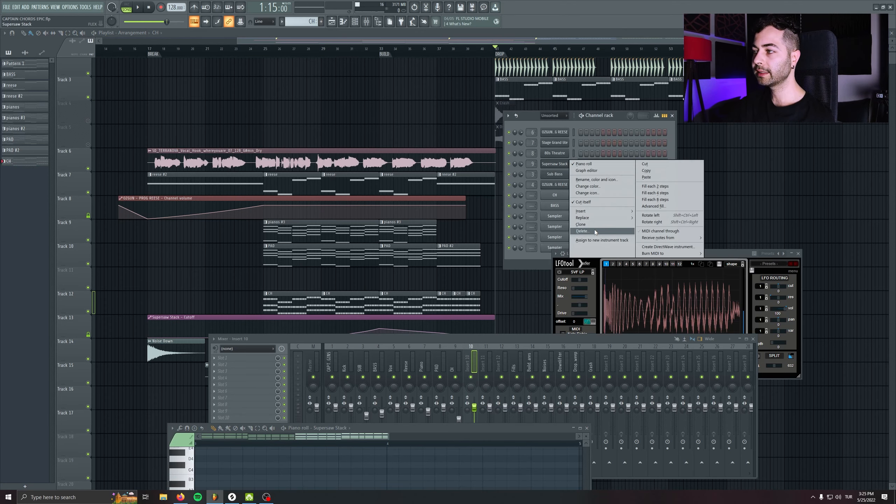
left_click(594, 228)
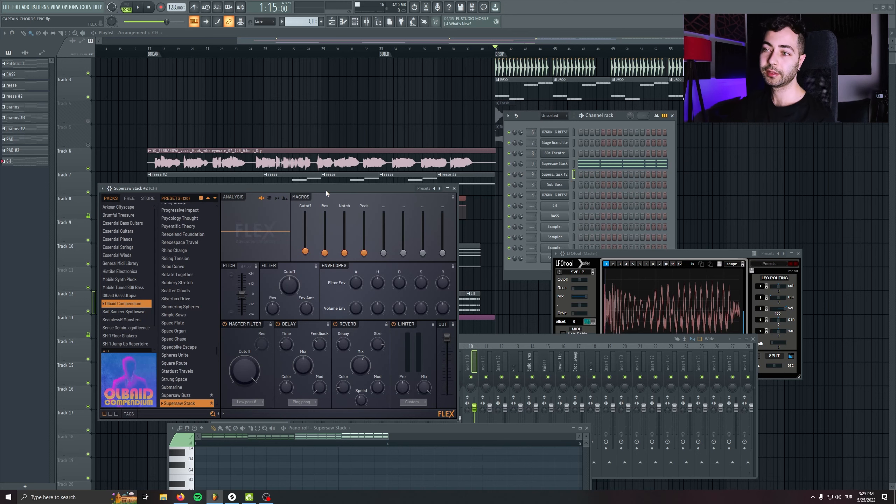
left_click(103, 188)
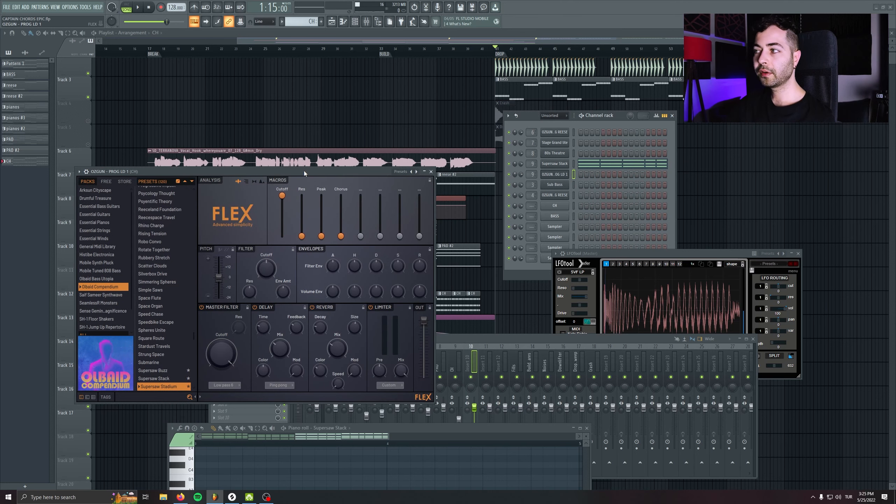
left_click_drag(304, 172, 313, 175)
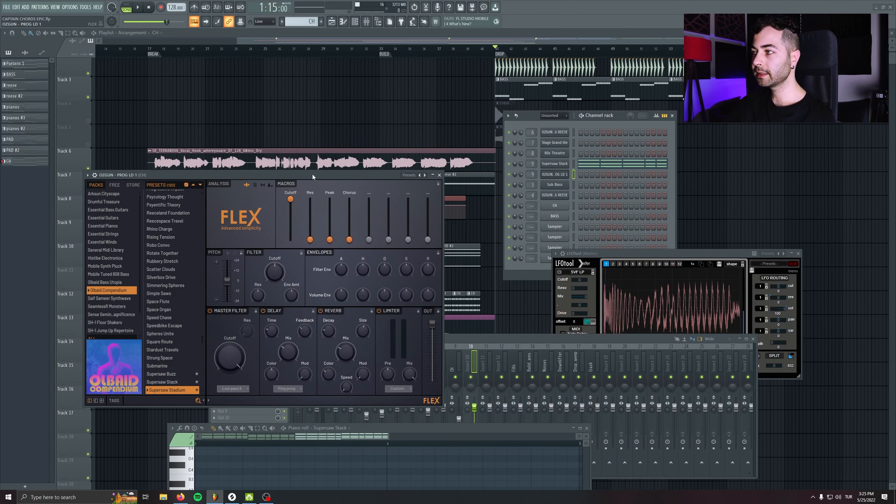
key("space")
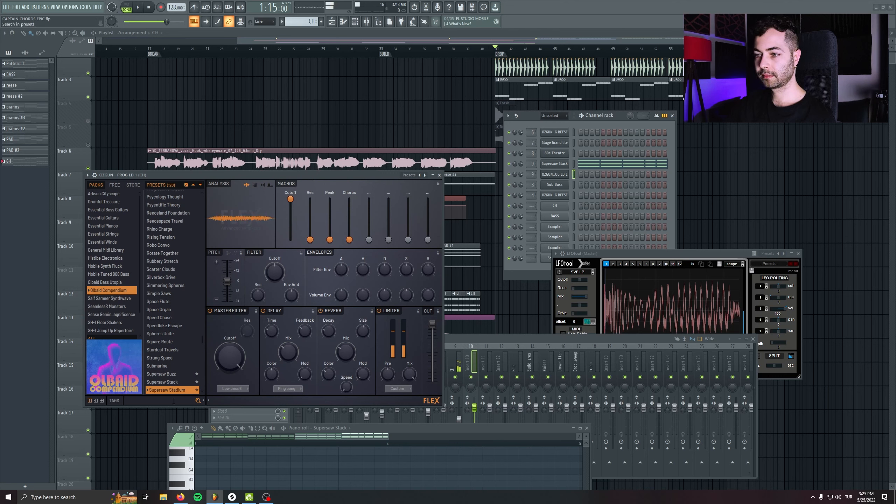
Rename mixer insert 10 as LD
left_click(469, 355)
double_click(470, 355)
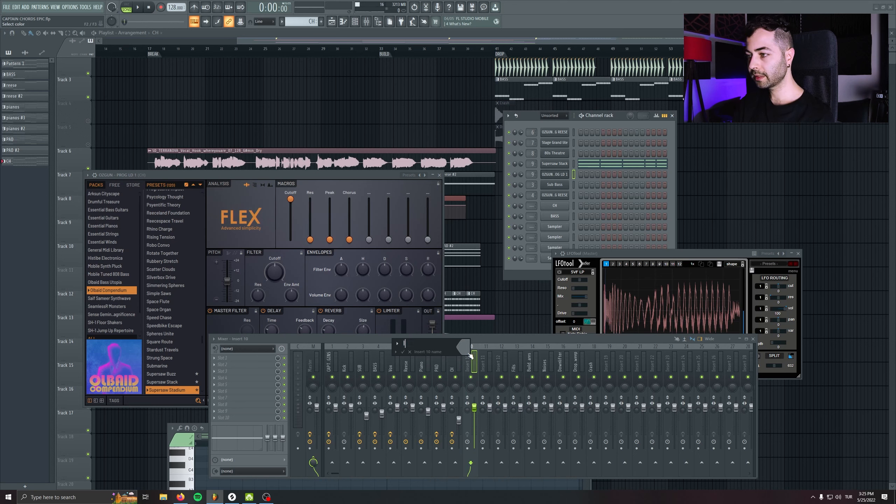
type("LD")
key("Return")
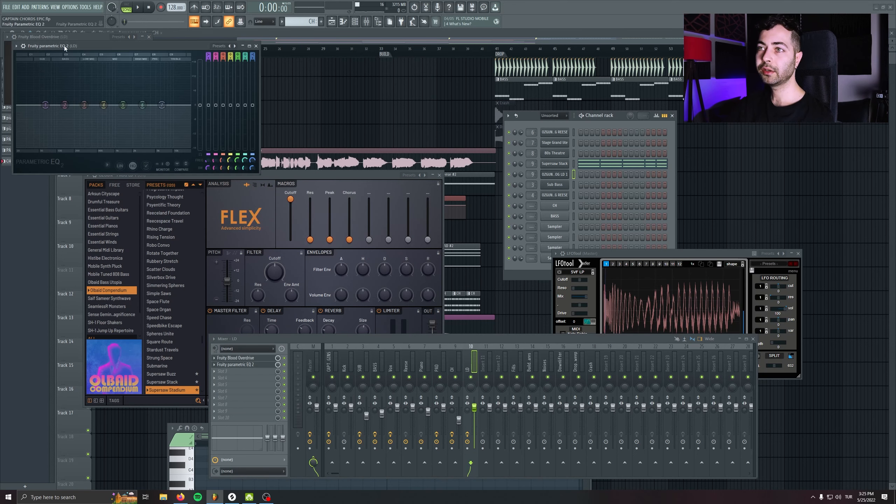
Make band 1 of the LD track's Parametric EQ 2 a high-pass filter and raise its cutoff frequency
left_click_drag(65, 46, 123, 118)
left_click(74, 119)
mouse_move(103, 144)
left_click(168, 165)
left_click_drag(102, 177, 125, 177)
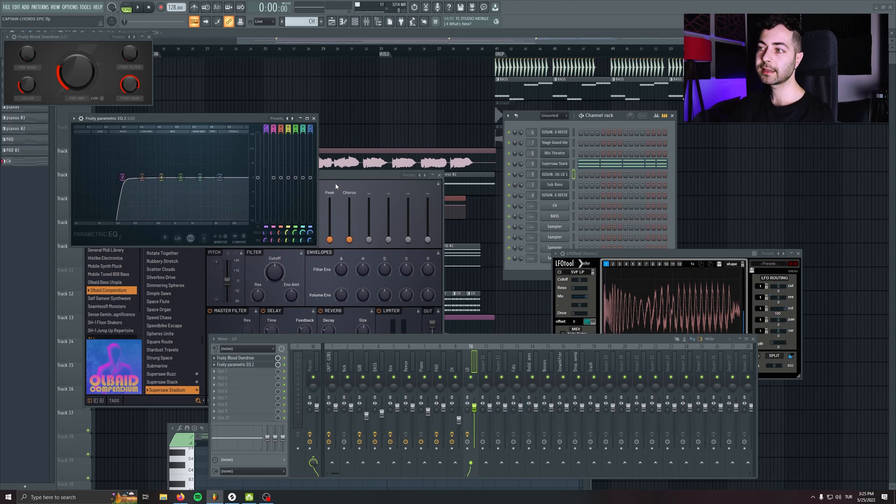
left_click(314, 119)
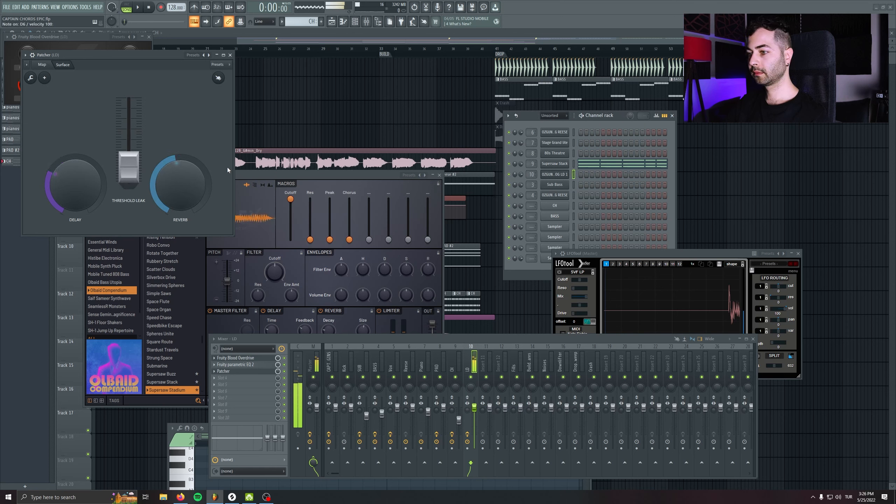
Close the Patcher and Fruity Blood Overdrive windows and bring the FLEX lead synth to the front
left_click(231, 55)
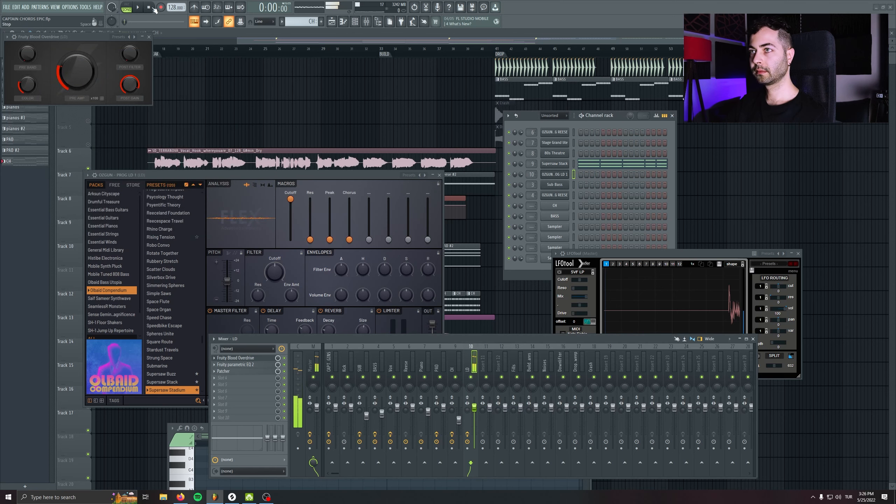
key("Escape")
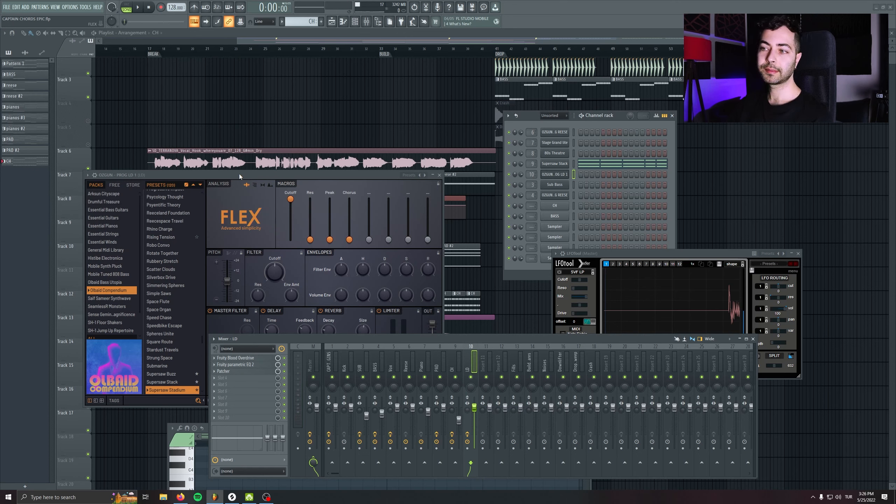
left_click(239, 173)
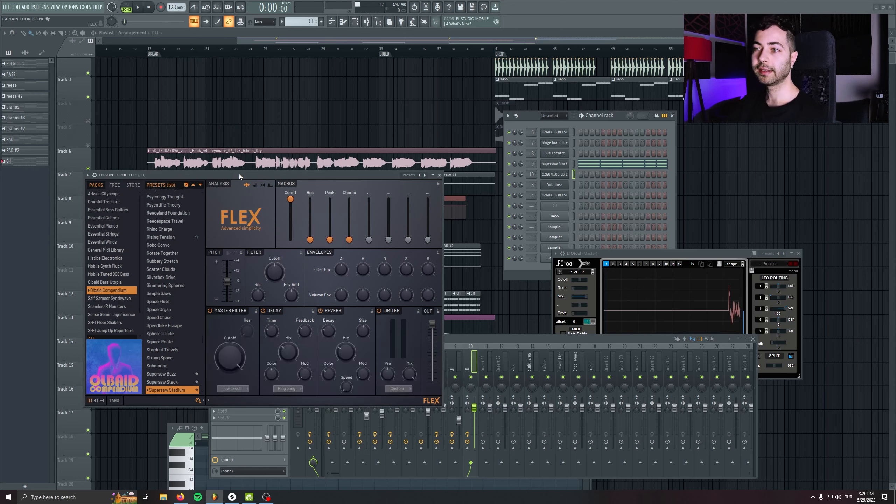
Play several notes on the FLEX lead to try out melody ideas
right_click(196, 18)
left_click(304, 172)
key("7")
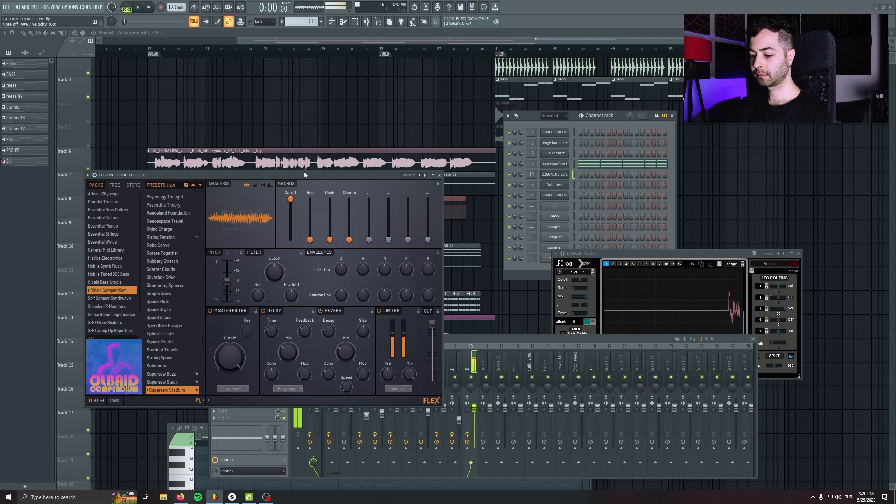
key("h")
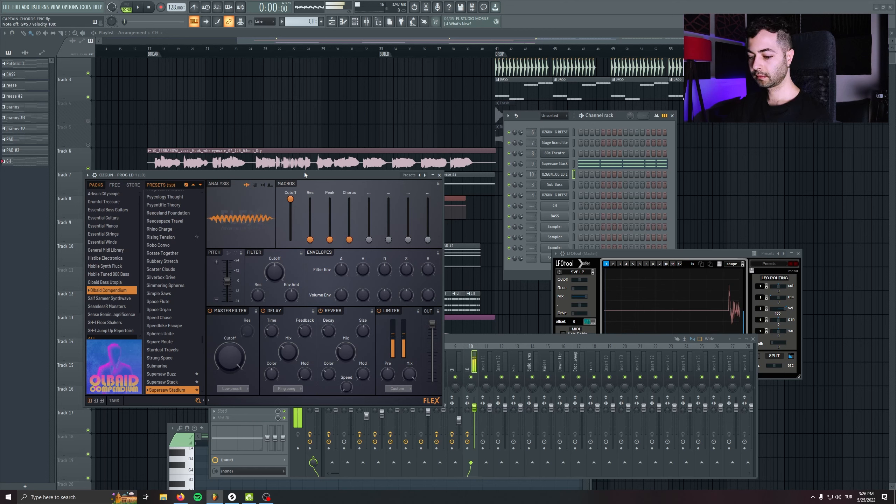
key("3")
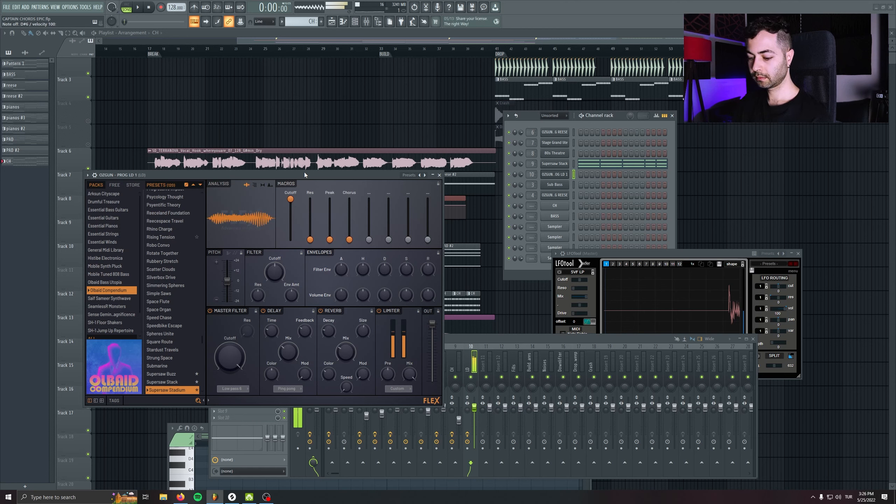
key("3")
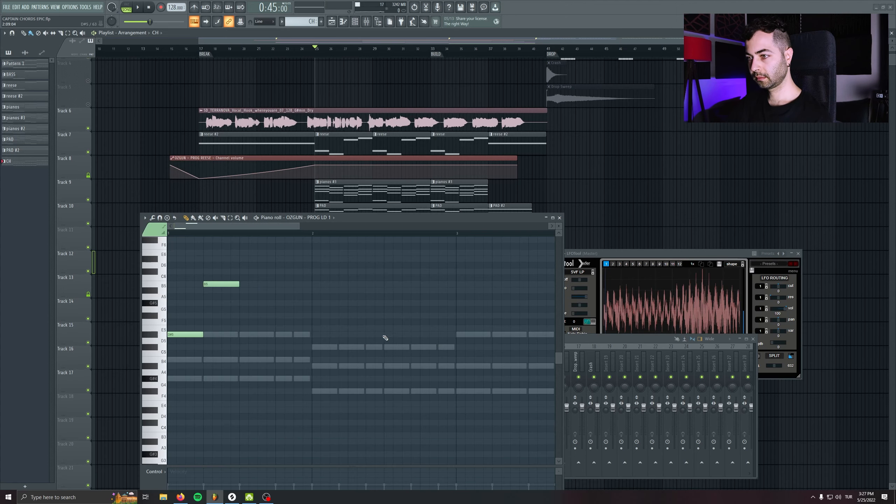
Isolate the Vox, Reese and LD mixer tracks, play the break with the first lead notes, and select the LD track
key("space")
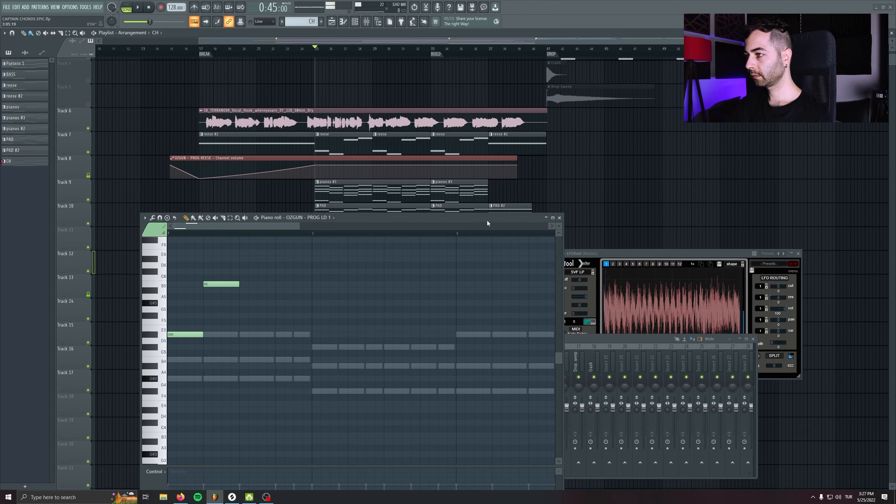
left_click_drag(488, 223, 289, 353)
left_click_drag(429, 339, 472, 240)
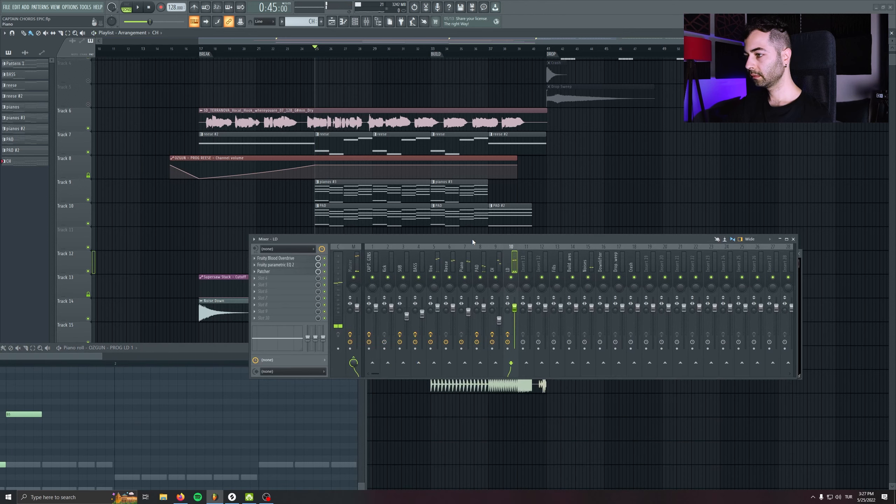
left_click(434, 268)
right_click(434, 278)
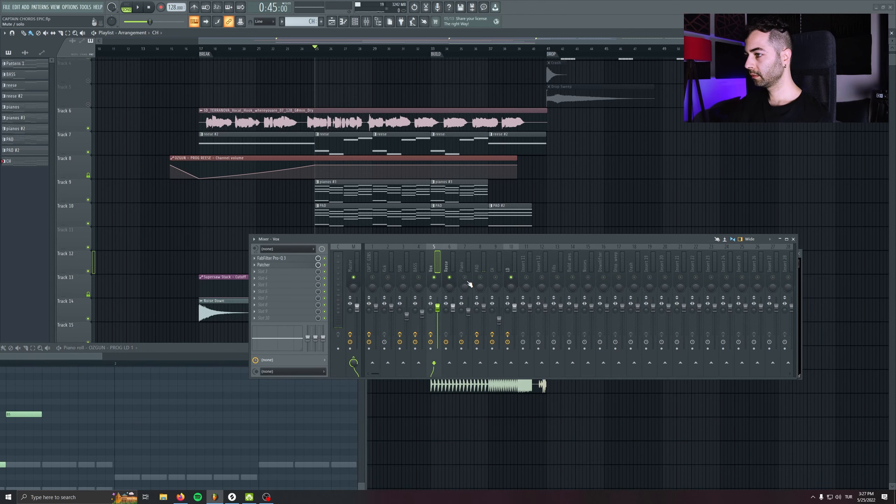
key("space")
left_click(513, 261)
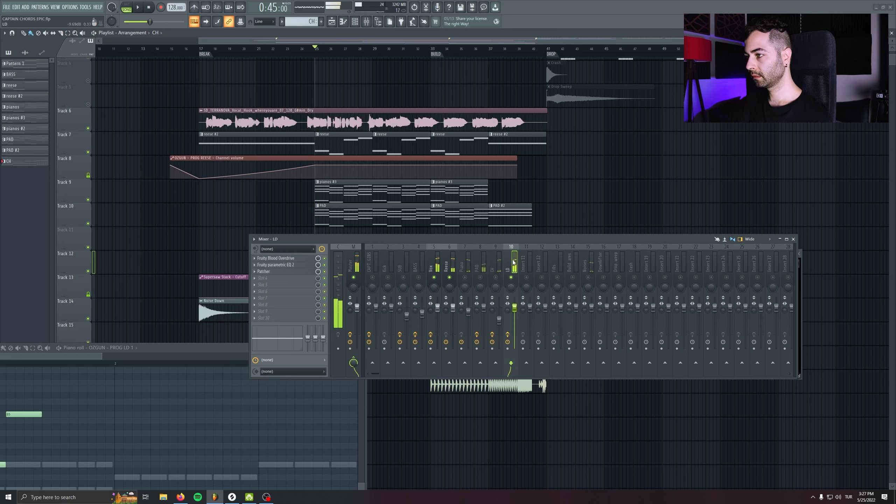
Add OTT to the LD track, set its depth to 32% and reduce its downward compression amount during playback
left_click_drag(211, 347, 523, 356)
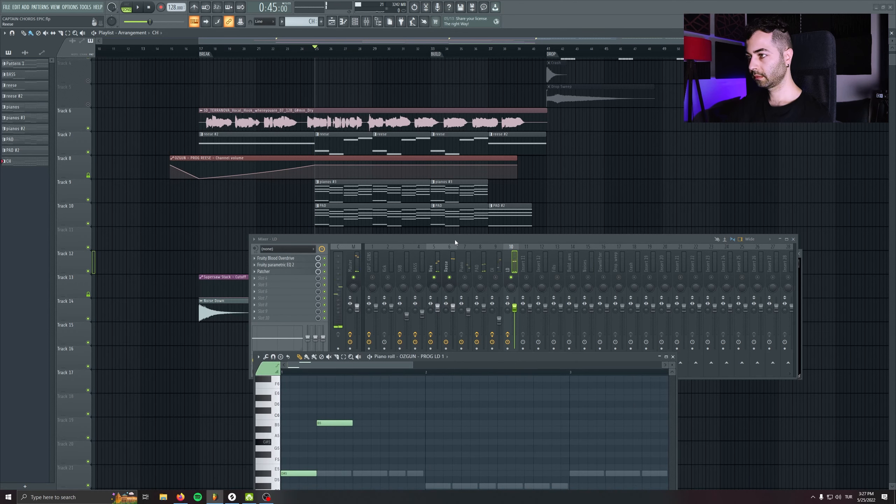
left_click_drag(455, 242, 332, 230)
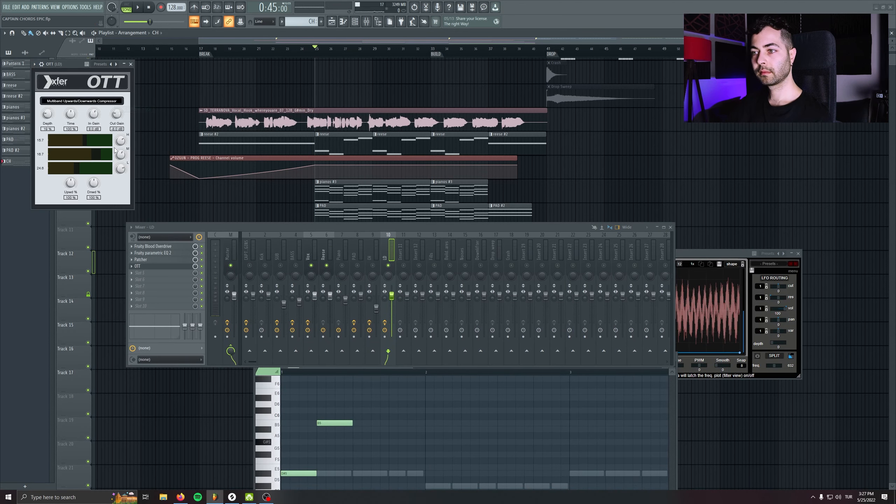
key("space")
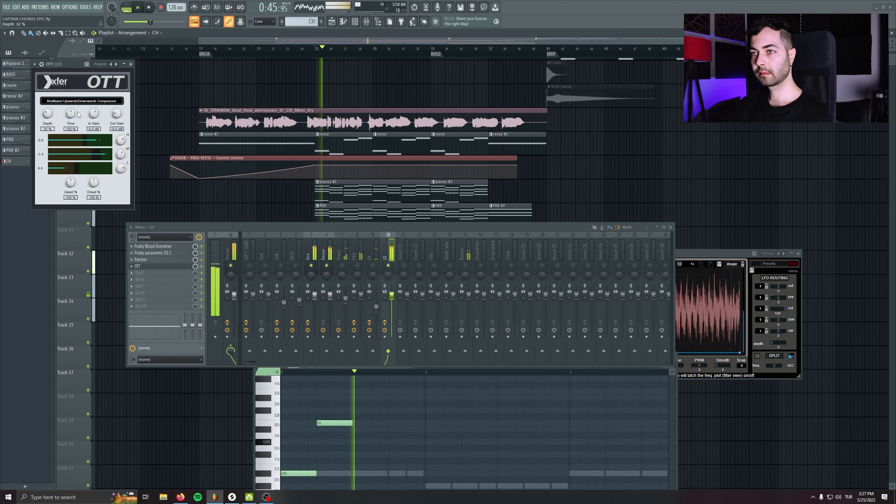
left_click_drag(94, 183, 94, 203)
key("space")
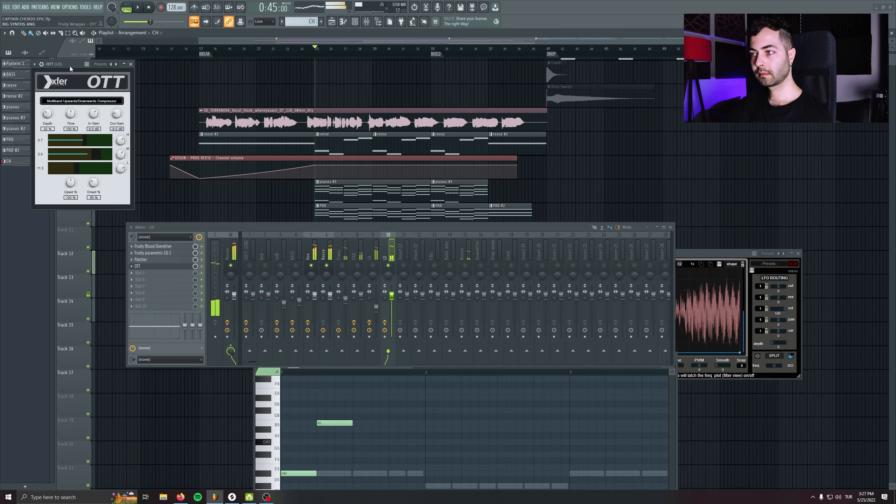
Close OTT, lower the Vox and Reese mixer levels together, and play the break to check their balance against the lead
key("space")
left_click(130, 64)
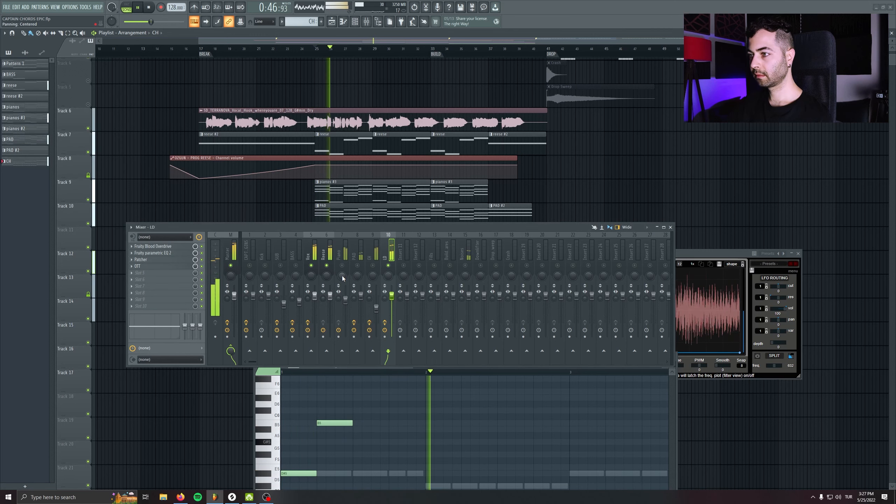
key("space")
left_click(328, 299)
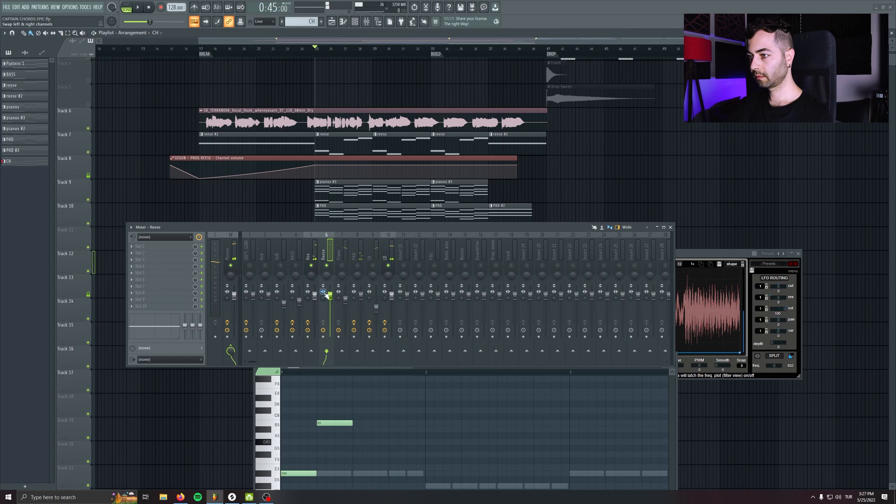
key("shift+Left")
key("space")
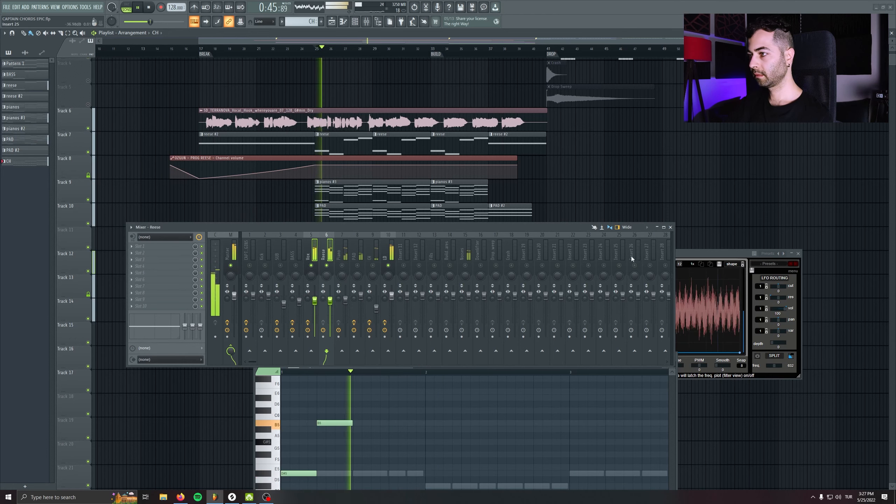
Hide the mixer and, in the lead's piano roll, shorten bar 1's first B5 and add B5, A#5 and G#5 notes after it
key("F9")
left_click_drag(477, 358, 397, 227)
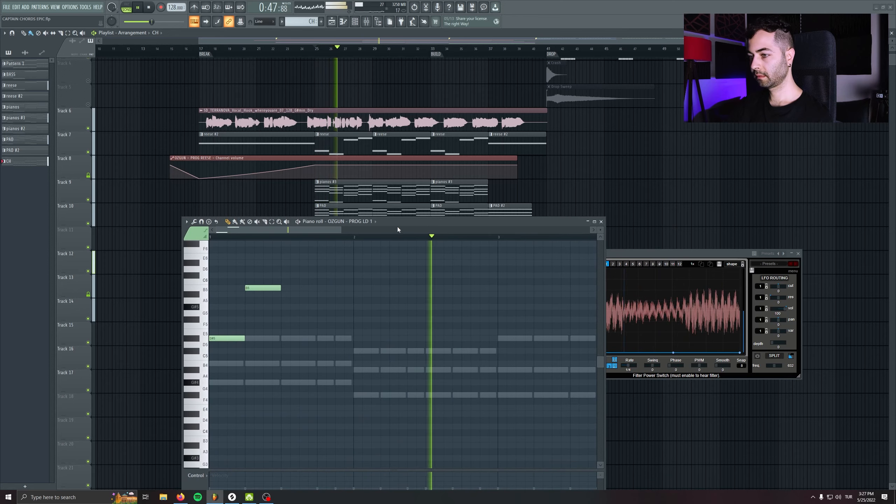
key("space")
scroll(380, 362, "up", 2)
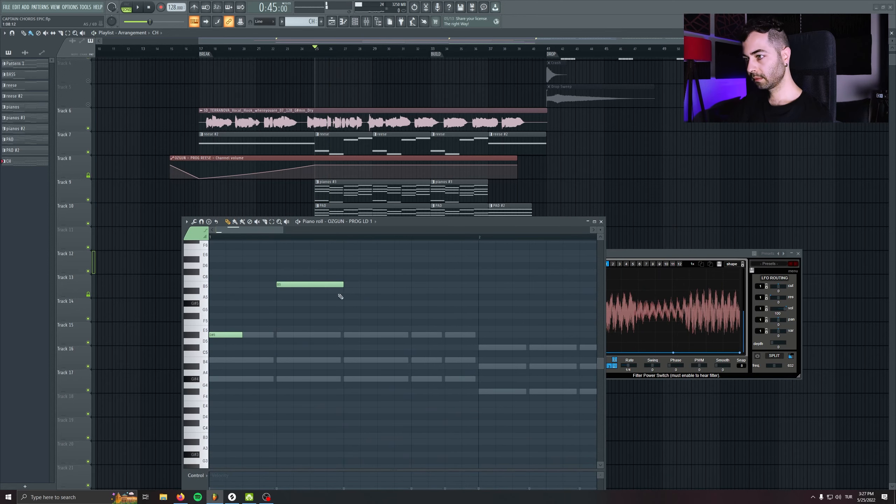
left_click(356, 287)
key("space")
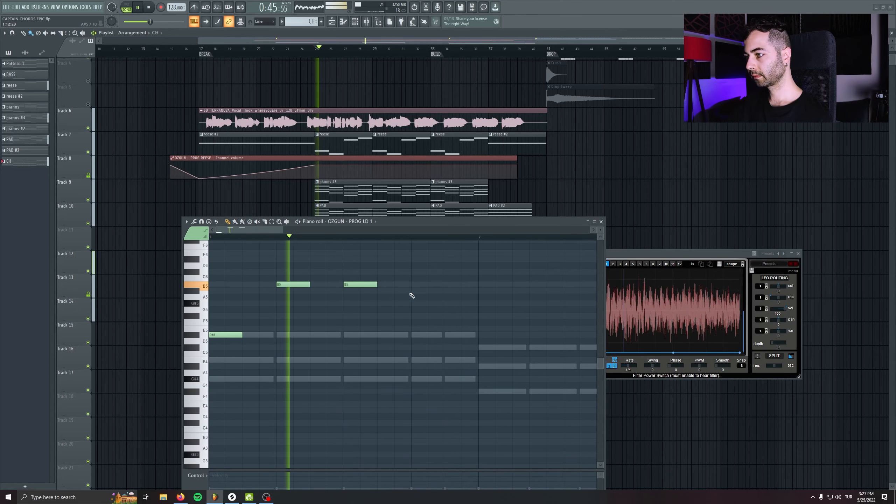
left_click(420, 290)
key("space")
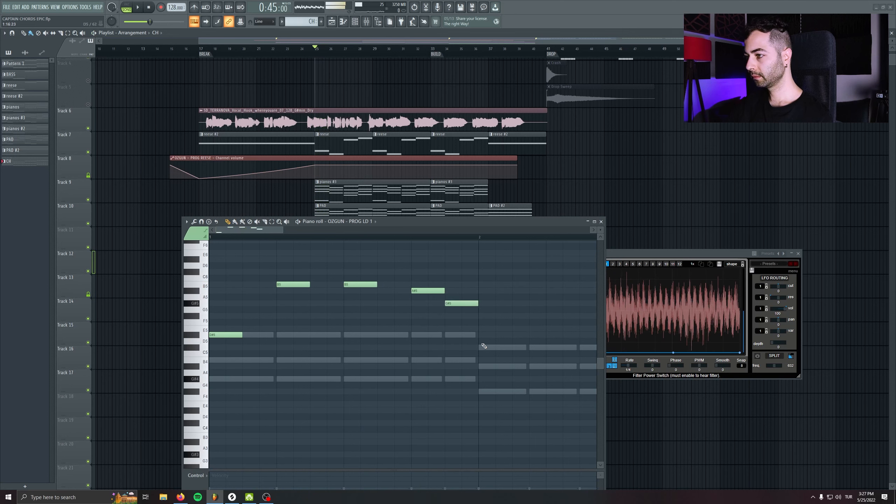
Raise the last two notes of bar 1 to B5 and A#5, checking the lead melody in playback
key("space")
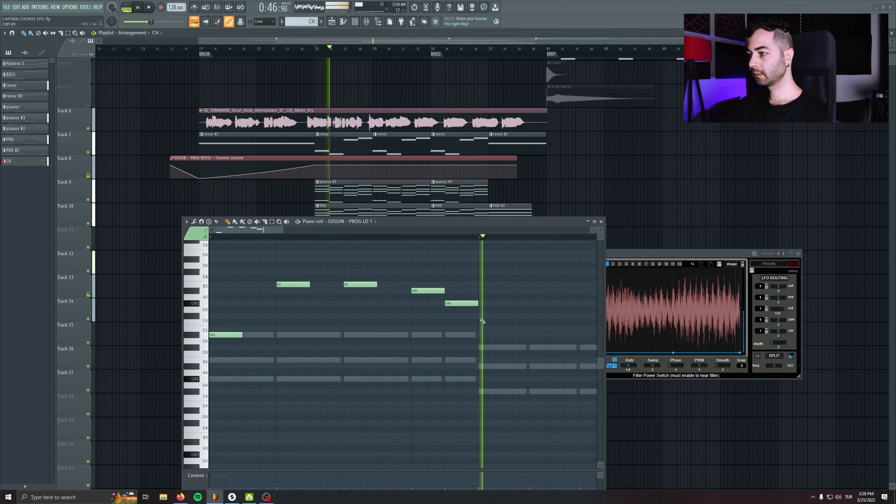
key("space")
key("space")
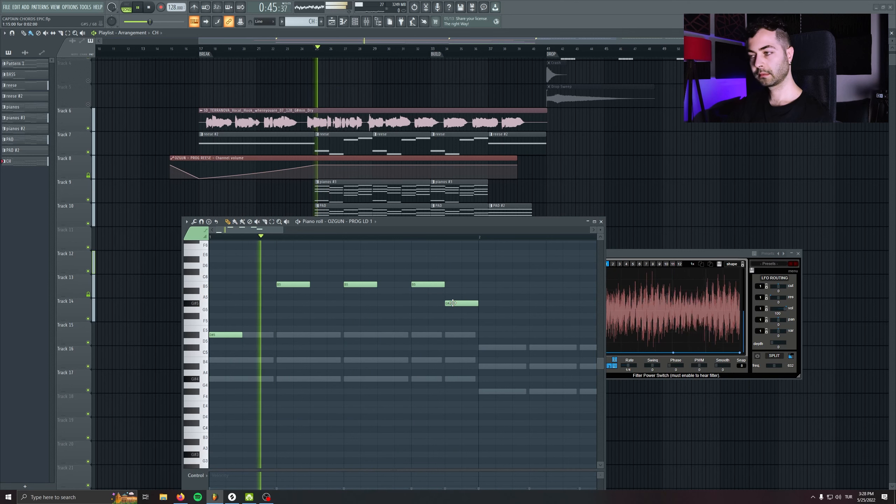
left_click_drag(451, 305, 451, 293)
key("space")
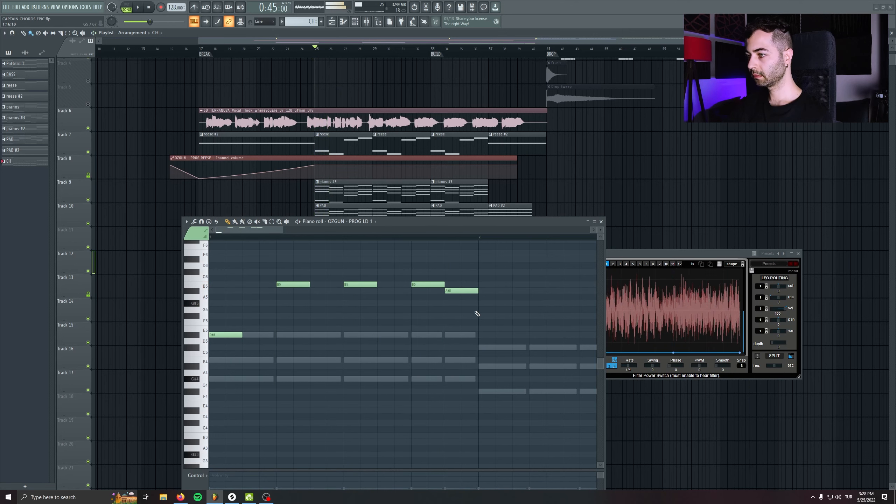
key("space")
Try a C#5 at the start of bar 2, replace it with G#5, and add two more G#5 notes along the chord rhythm
left_click(493, 348)
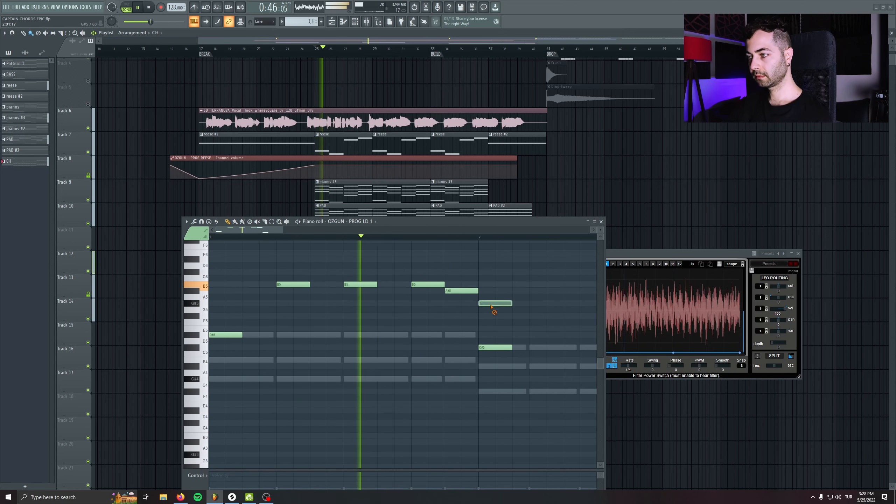
right_click(480, 305)
left_click(481, 304)
right_click(485, 347)
key("space")
key("space")
left_click_drag(487, 382, 324, 350)
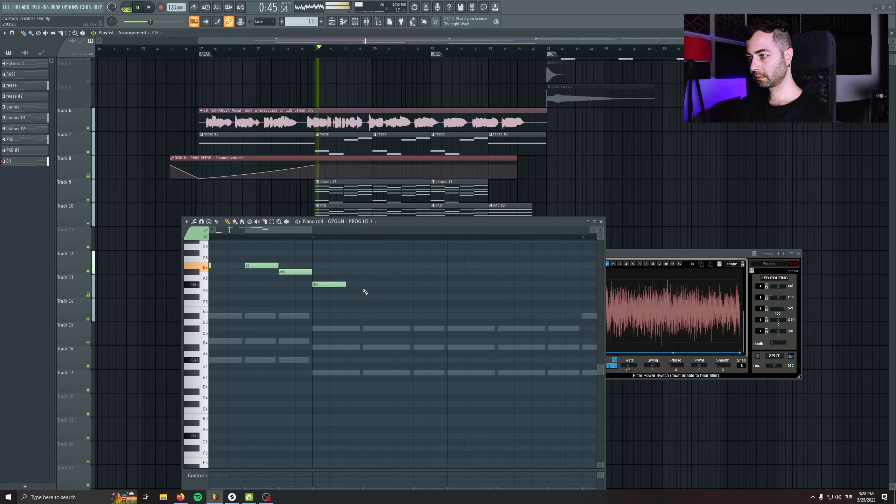
left_click(367, 285)
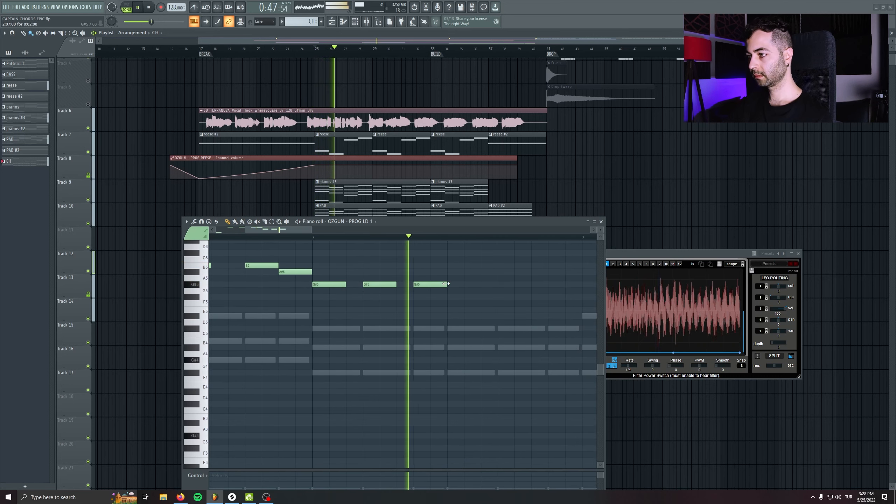
left_click(435, 285)
key("space")
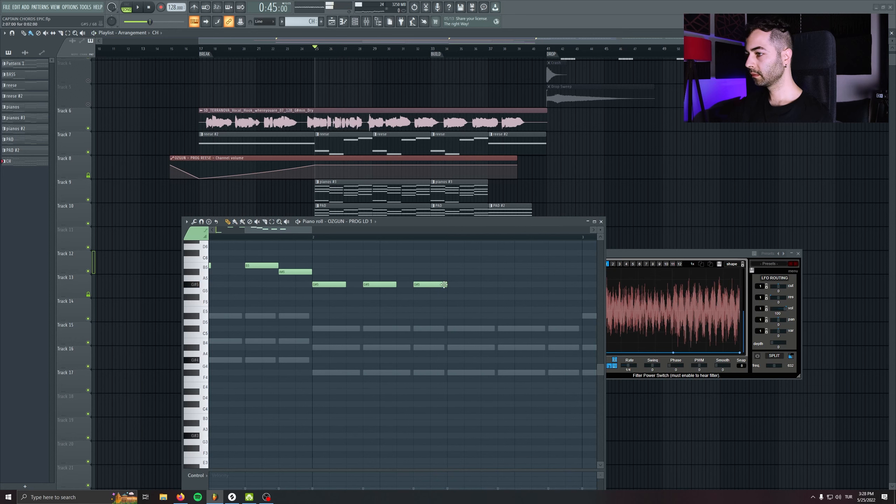
Show the channel rack and close the mixer so the lead's piano roll stays in view
left_click(355, 22)
left_click(367, 22)
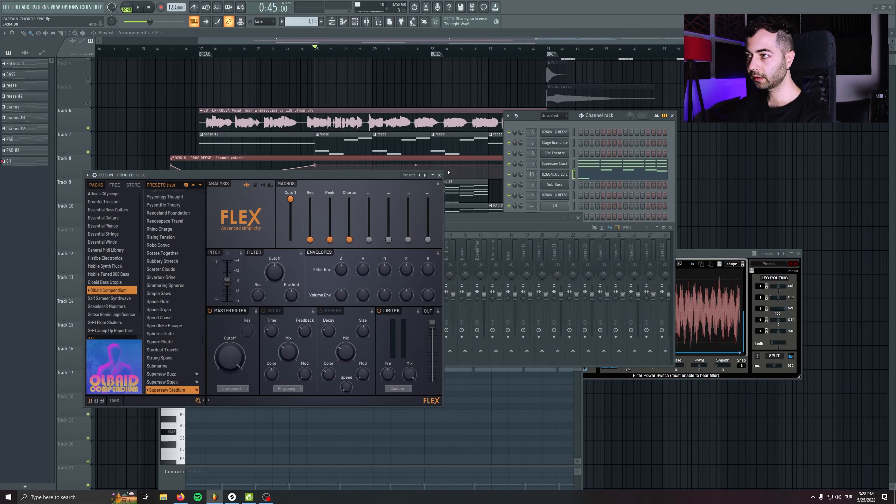
left_click(672, 228)
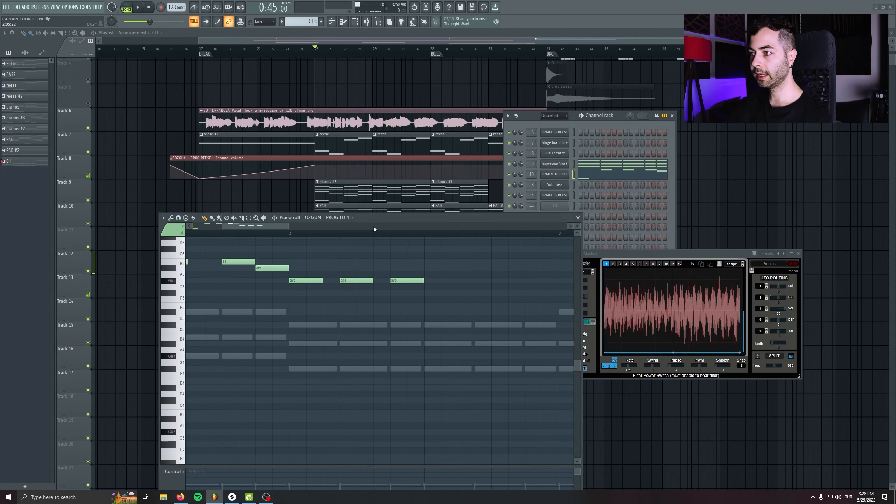
Complete bar 2 of the lead melody with a fourth G#5, an A#5 and an F#5 note
key("space")
scroll(390, 325, "down", 2)
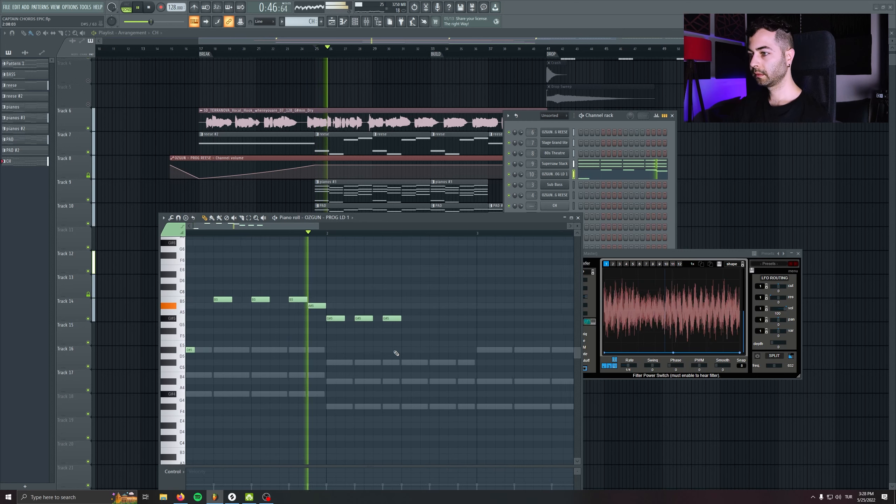
key("space")
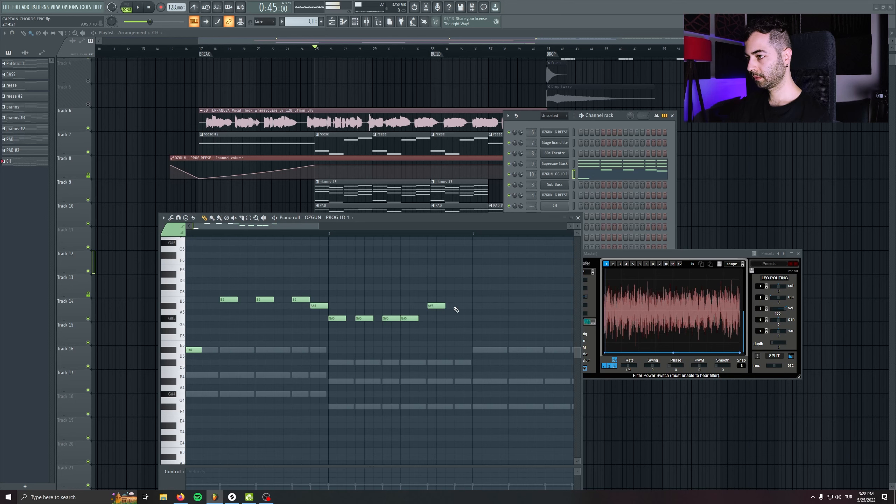
key("space")
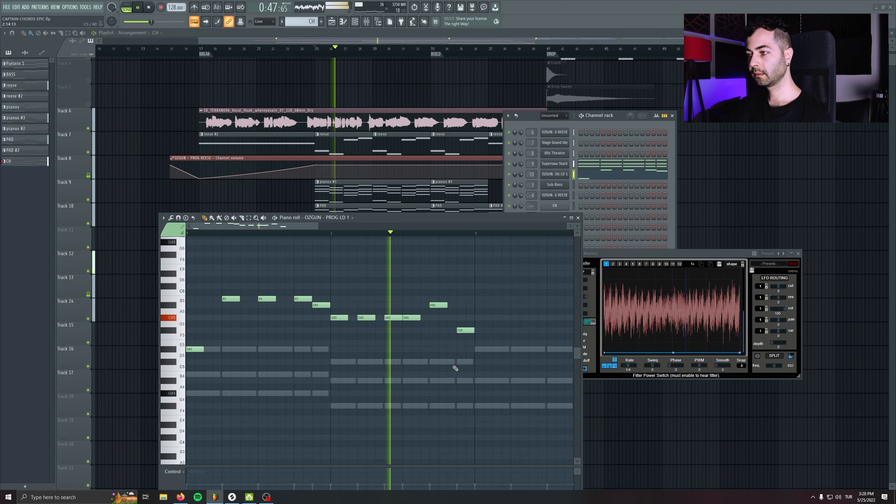
Try an A#4 at the start of bar 3, then write three A#5 notes and a B5 there instead
key("space")
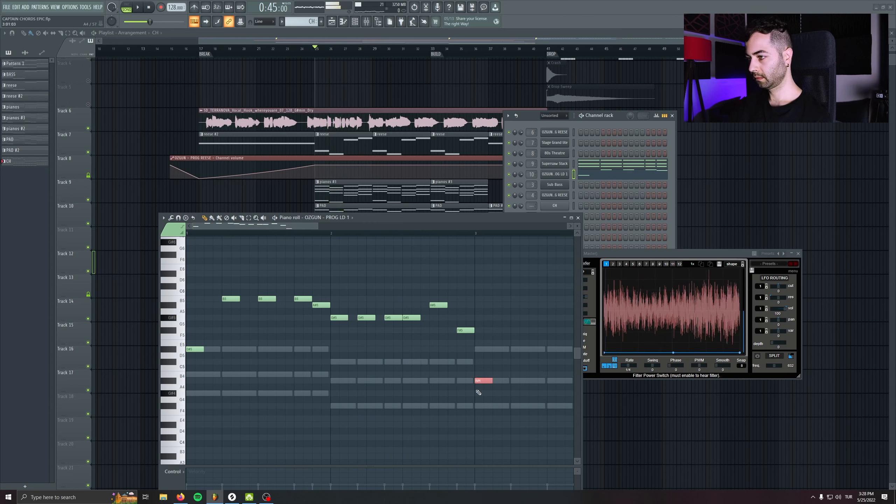
key("space")
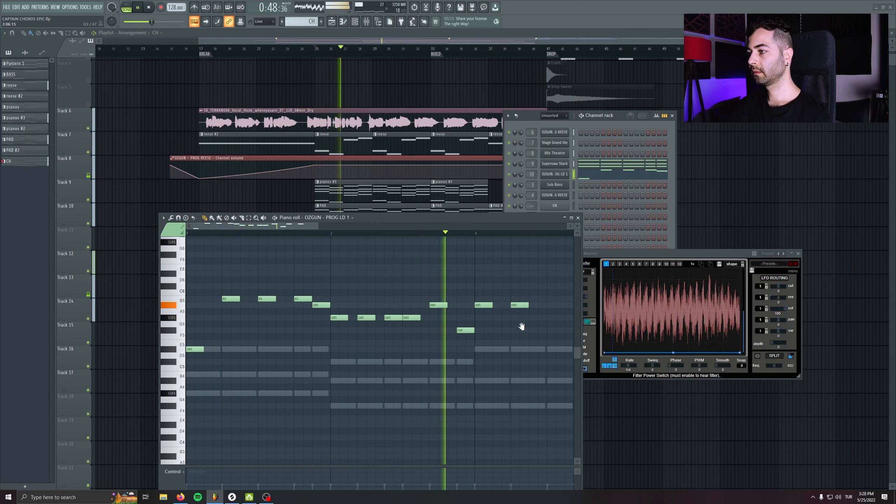
left_click(415, 302)
key("space")
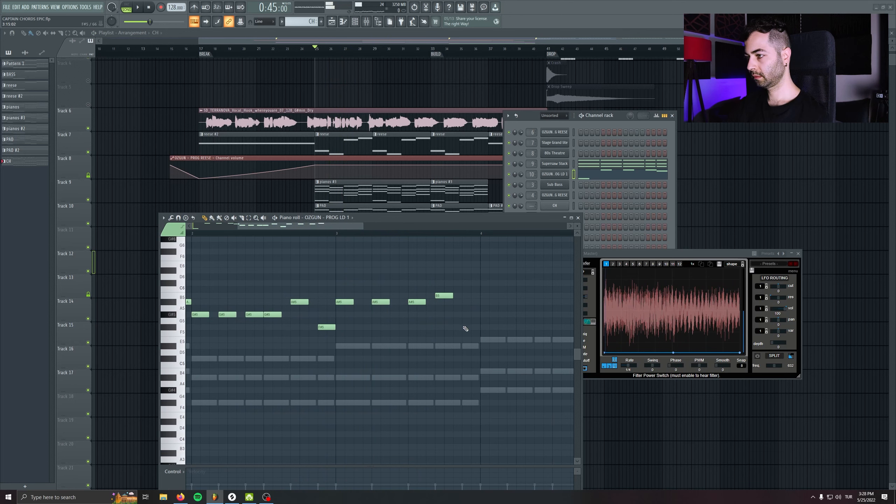
End bar 3 with an F#5 and fill bar 4 with two C#6 notes, an E6 and two D#6 notes
scroll(350, 311, "right", 4)
scroll(348, 287, "down", 1)
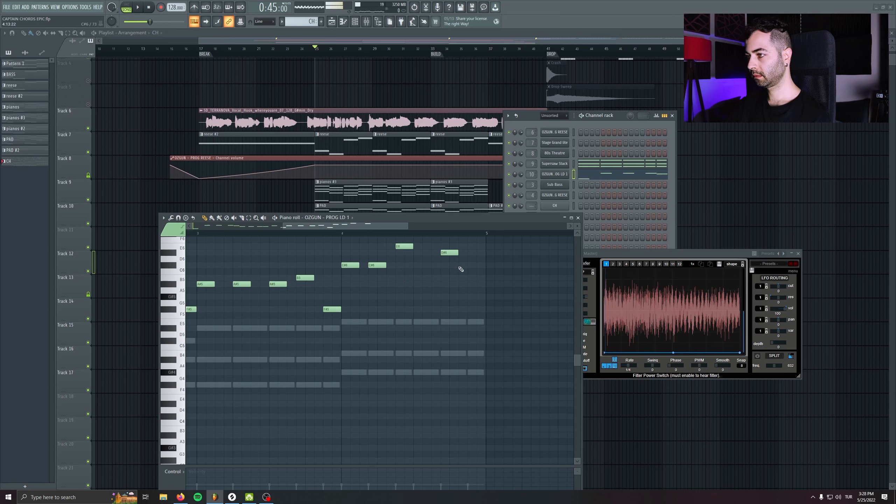
key("space")
Play the whole melody, add a second E6 in bar 4 and raise the D#6 that follows it to E6
scroll(475, 353, "down", 4)
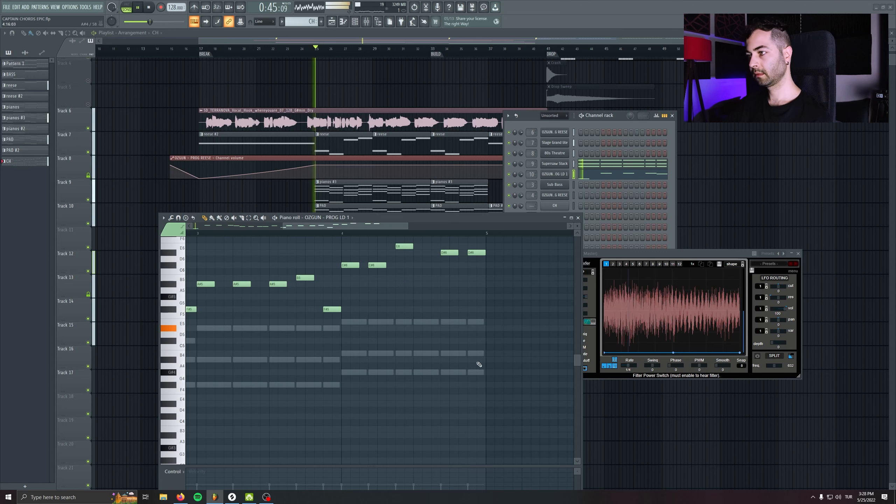
scroll(414, 357, "up", 2)
scroll(490, 389, "down", 1)
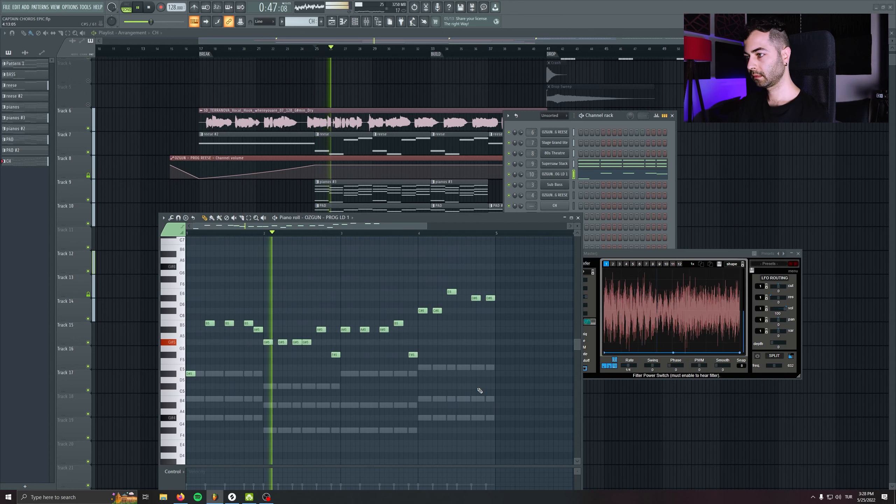
scroll(489, 382, "left", 2)
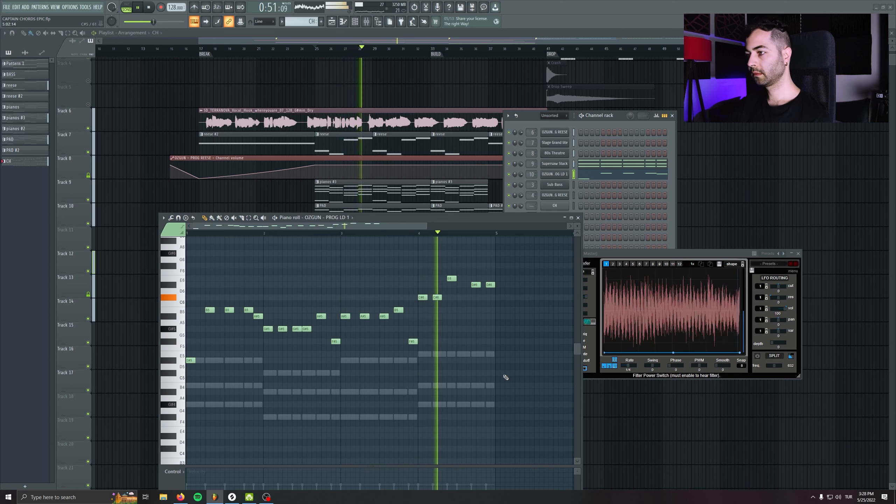
scroll(493, 372, "up", 2, "ctrl")
scroll(493, 372, "up", 2)
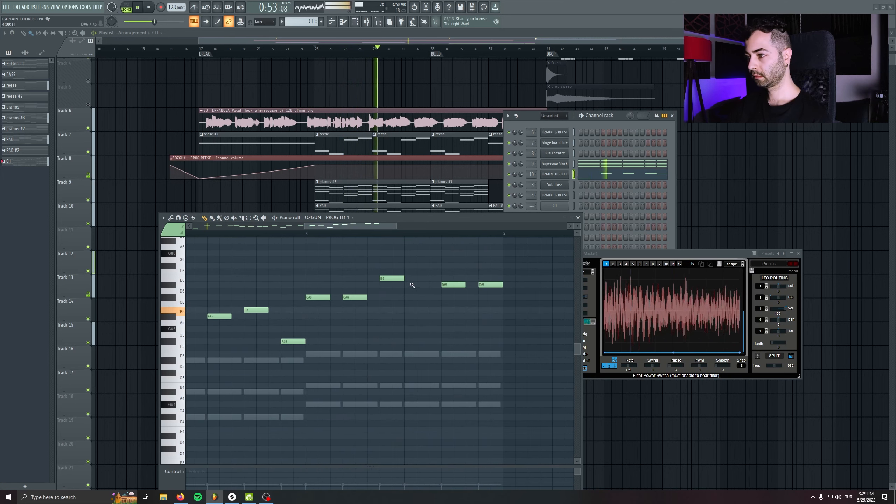
left_click(411, 279)
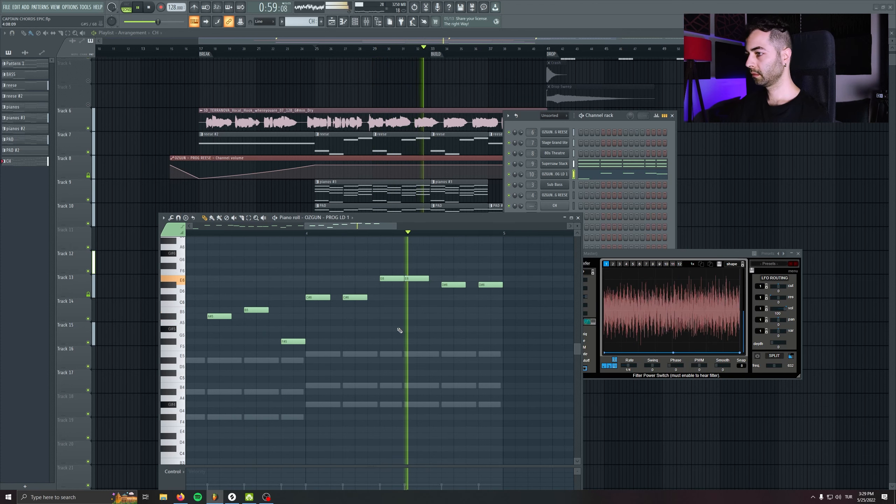
key("space")
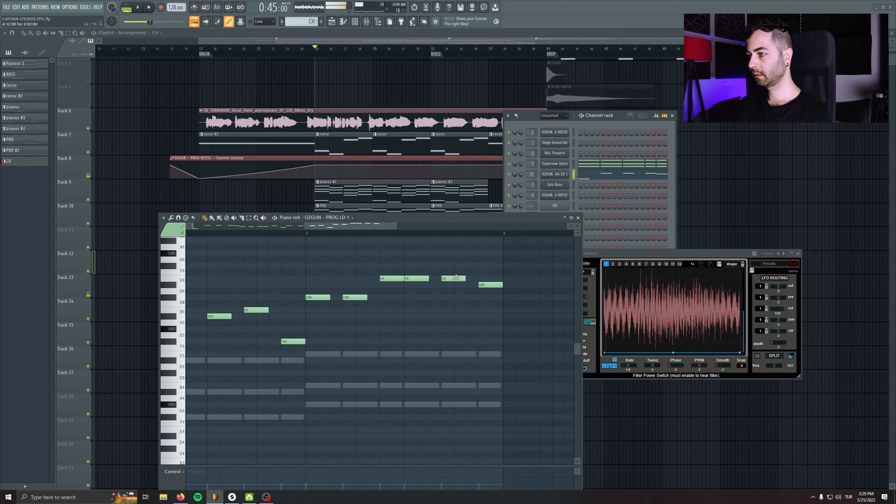
Play the revised melody and mute the vocal on Track 6
key("space")
scroll(451, 312, "down", 3)
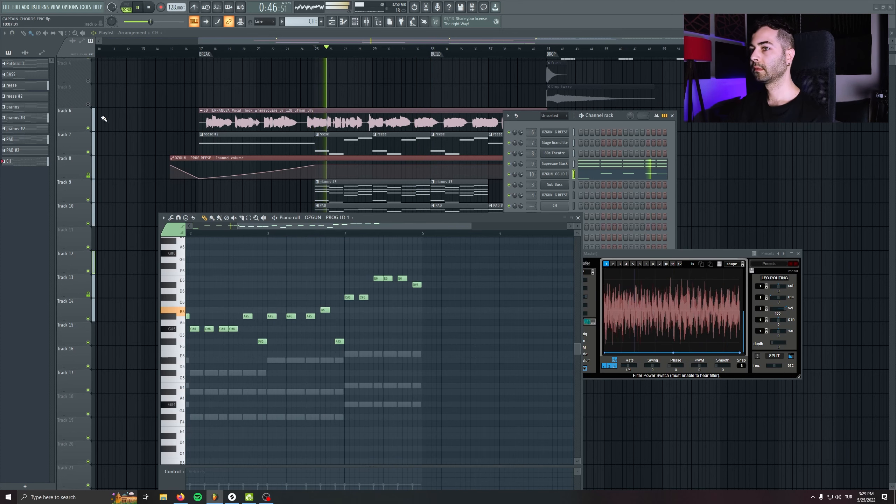
left_click(88, 128)
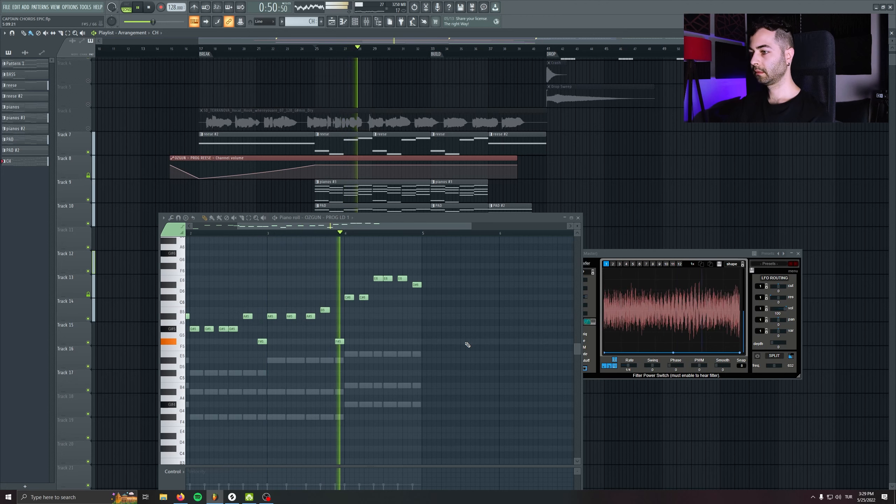
Raise the second C#6 in bar 4 of the lead to F#6 and play that bar
scroll(390, 349, "up", 2)
scroll(390, 350, "up", 1)
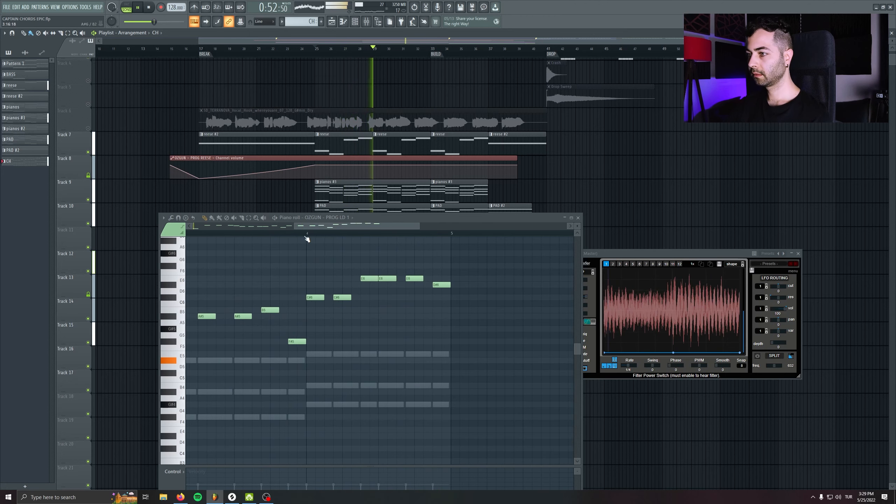
key("space")
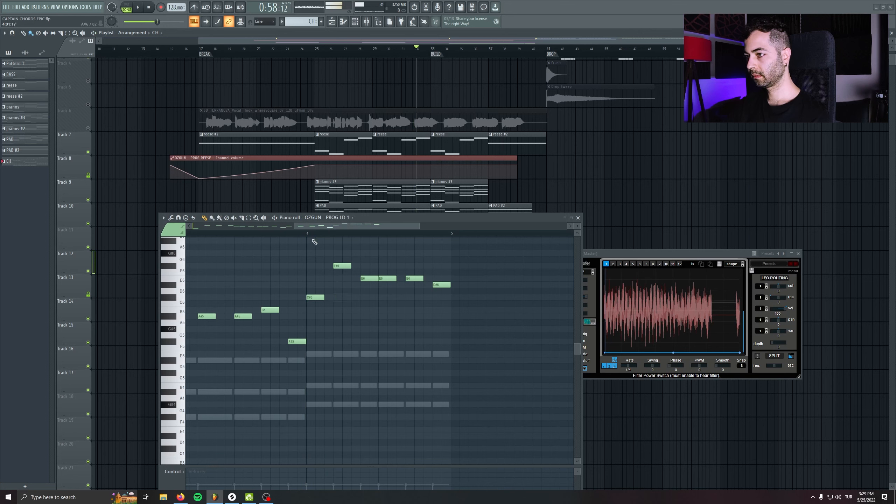
key("space")
key("space")
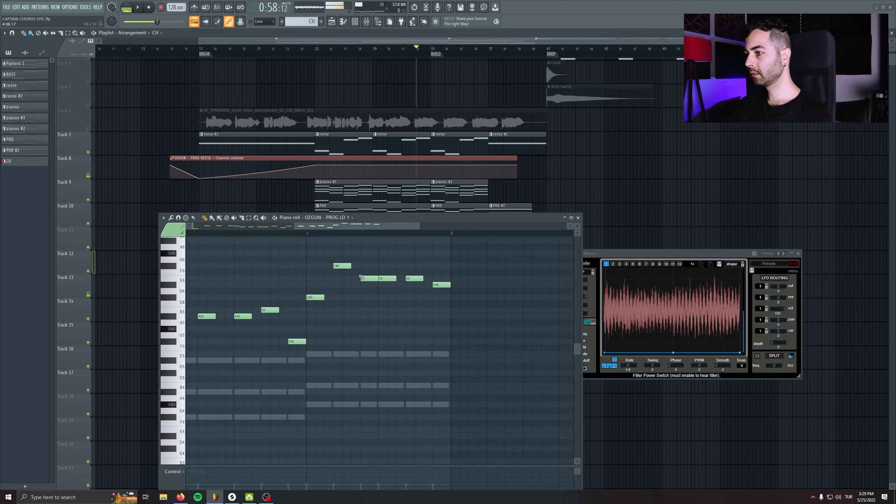
Lower the first E6 in bar 4 to B5 and replay the phrase
key("space")
left_click_drag(363, 279, 370, 312)
key("space")
key("space")
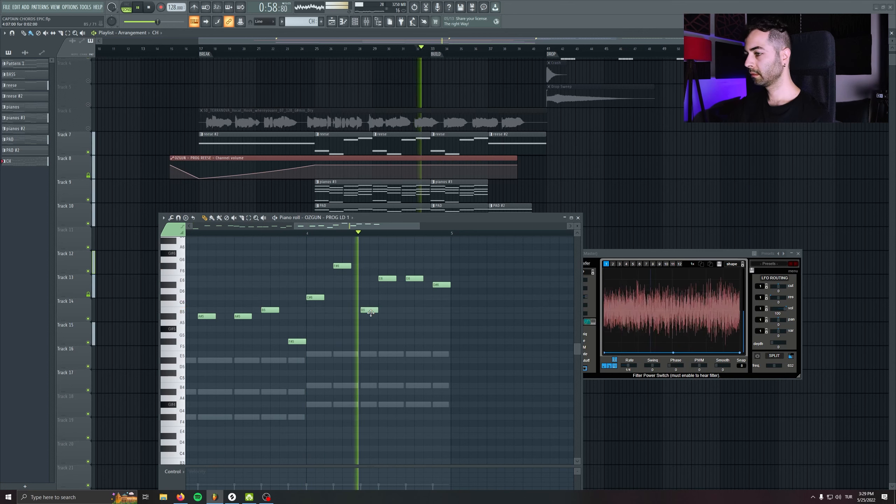
Replace the first E6 after B5 in bar 4 with C#6 and play the melody through its four bars
left_click(385, 297)
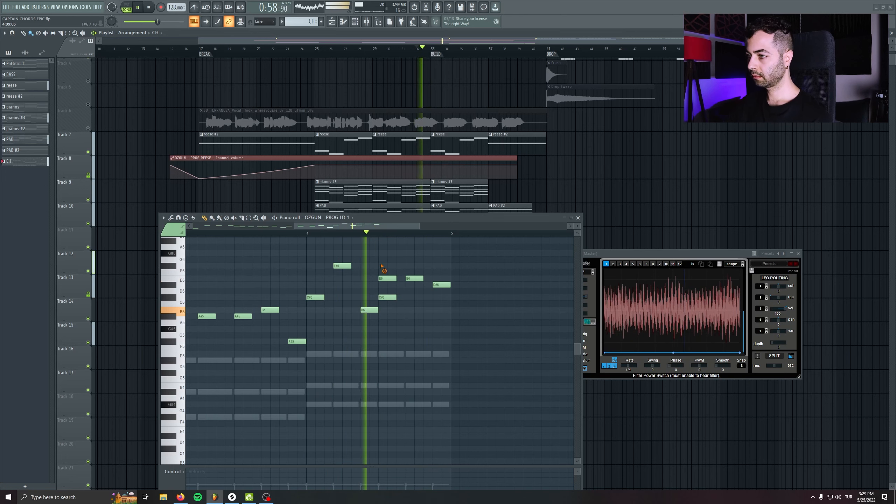
right_click(385, 280)
scroll(481, 400, "down", 4)
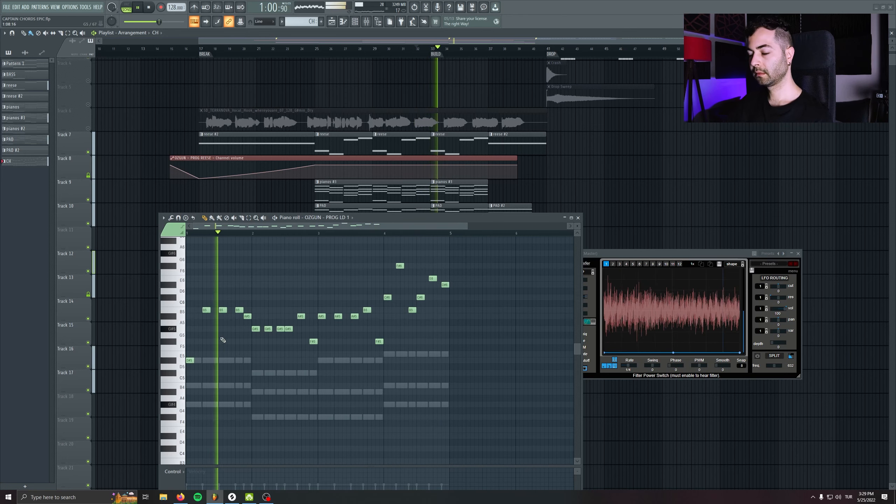
scroll(223, 340, "down", 2)
scroll(247, 345, "up", 3)
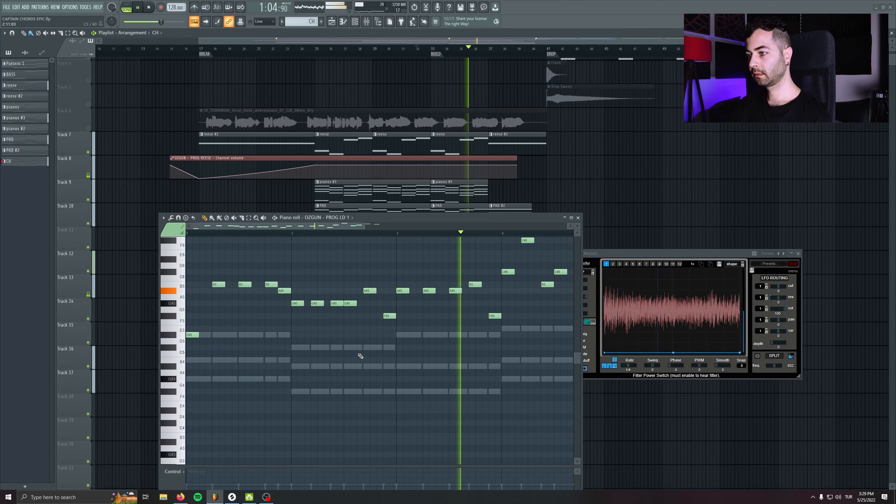
left_click_drag(463, 368, 278, 391)
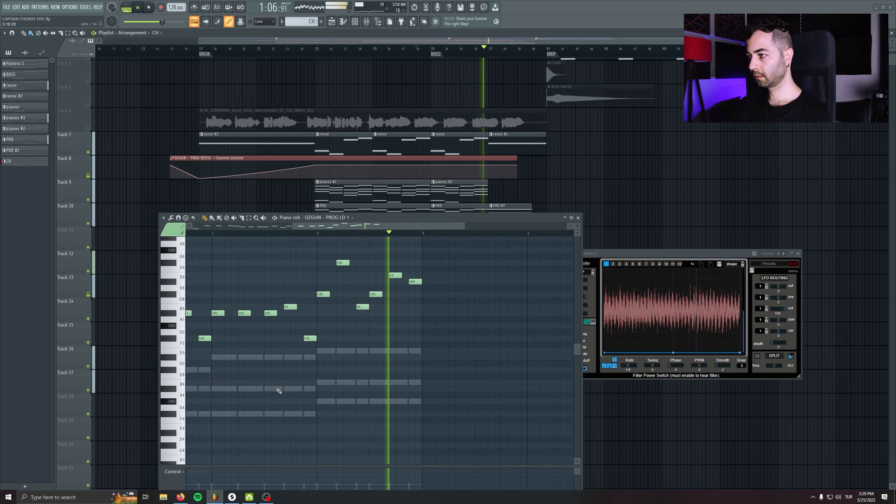
Lower the F#6 in bar 4 to A#5 and play that bar
key("space")
left_click_drag(301, 265, 302, 317)
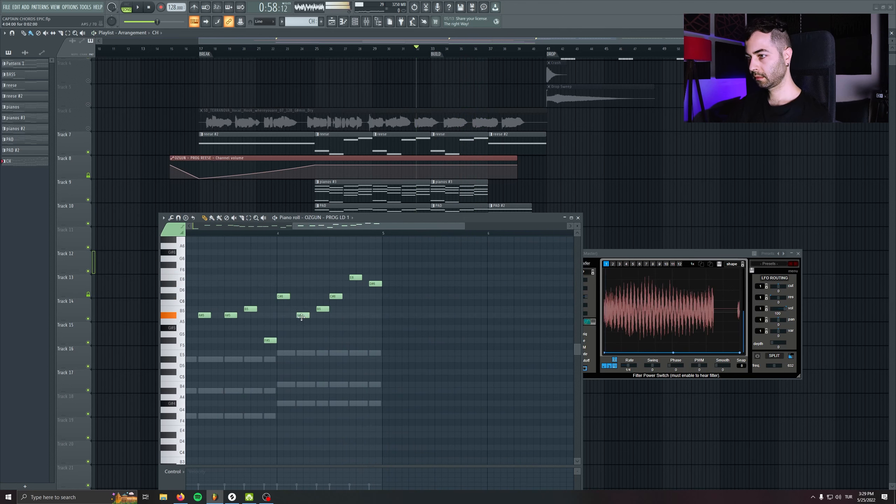
key("space")
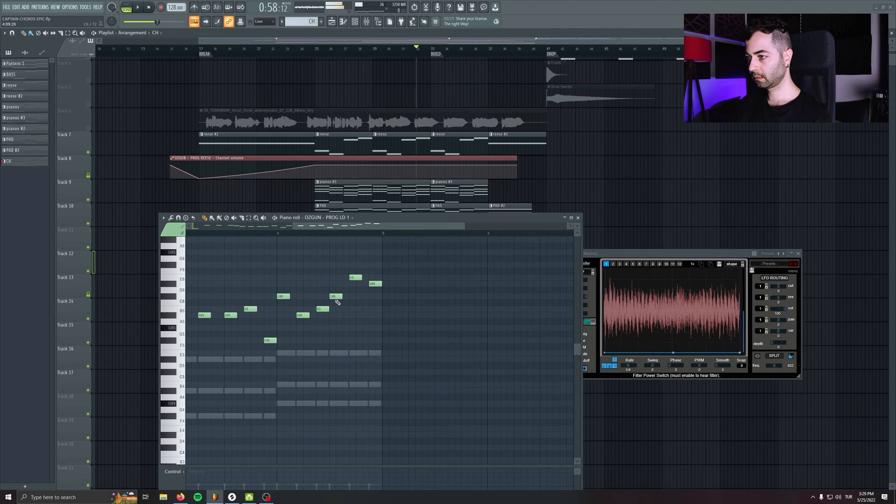
Delete the C#6 following B5 in bar 4 and try a G#5 in its place
right_click(335, 298)
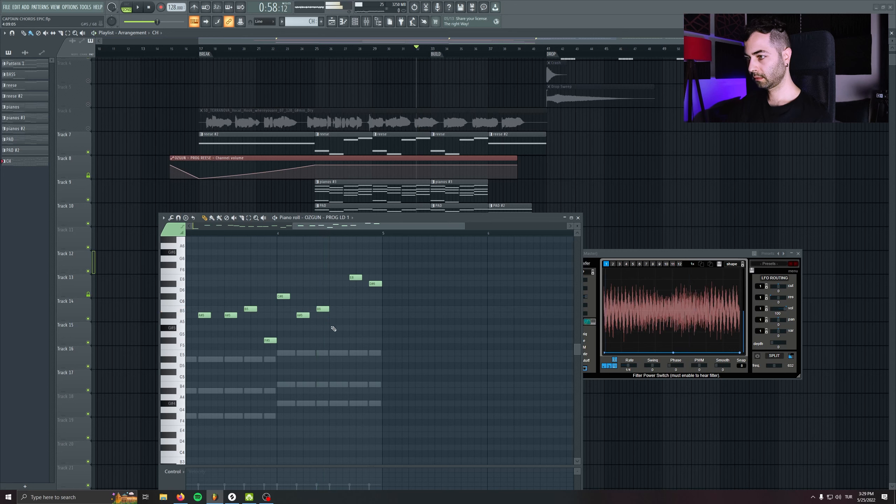
key("space")
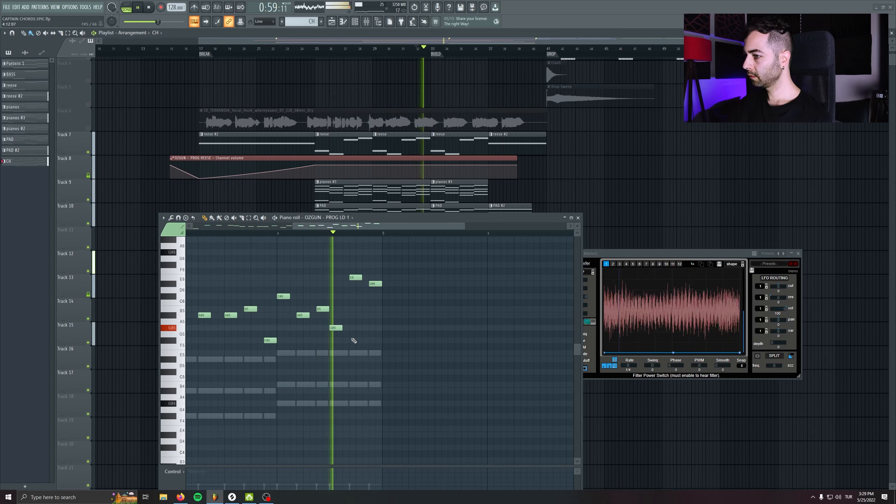
right_click(335, 328)
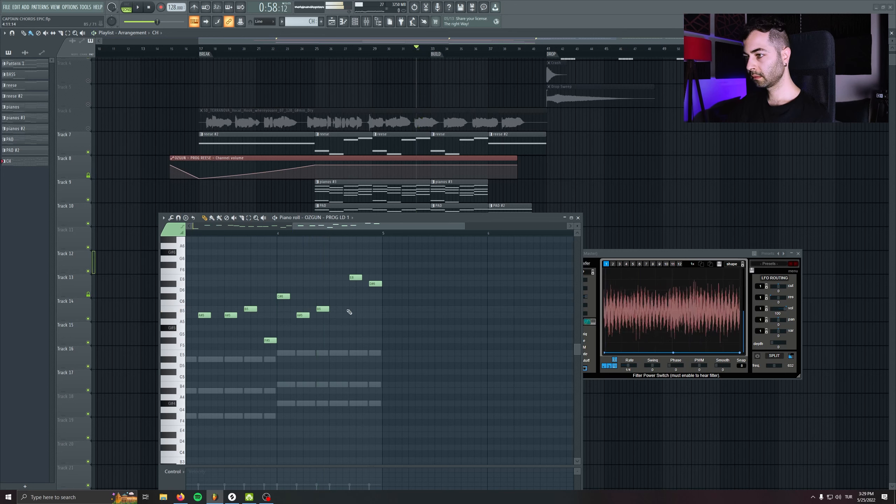
Replace the closing E6 and D#6 of bar 4 with B5 and A#5
left_click(351, 309)
left_click(372, 315)
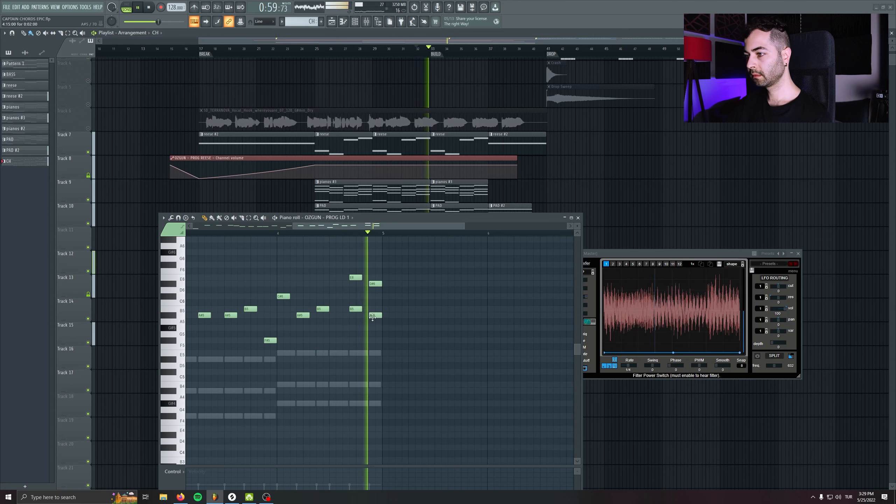
key("space")
right_click(355, 278)
right_click(375, 284)
key("space")
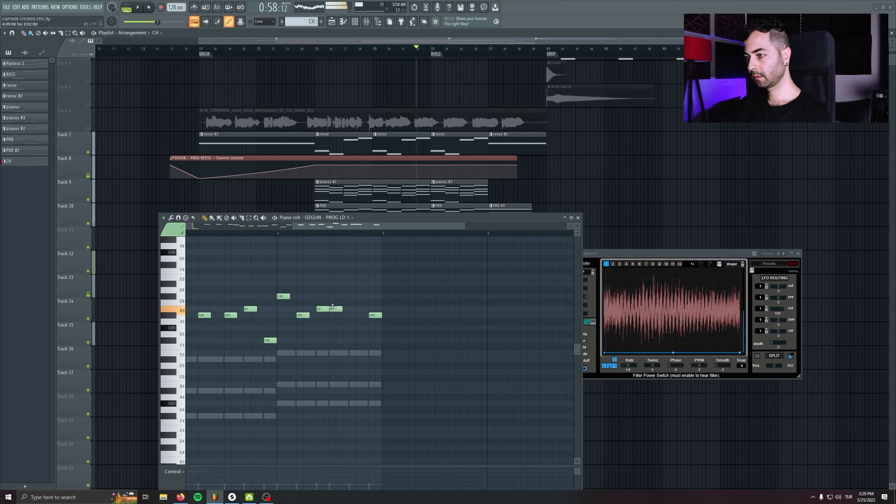
Add a B5 directly after the existing B5 in bar 4 and lower the next B5 to F#5
left_click(336, 309)
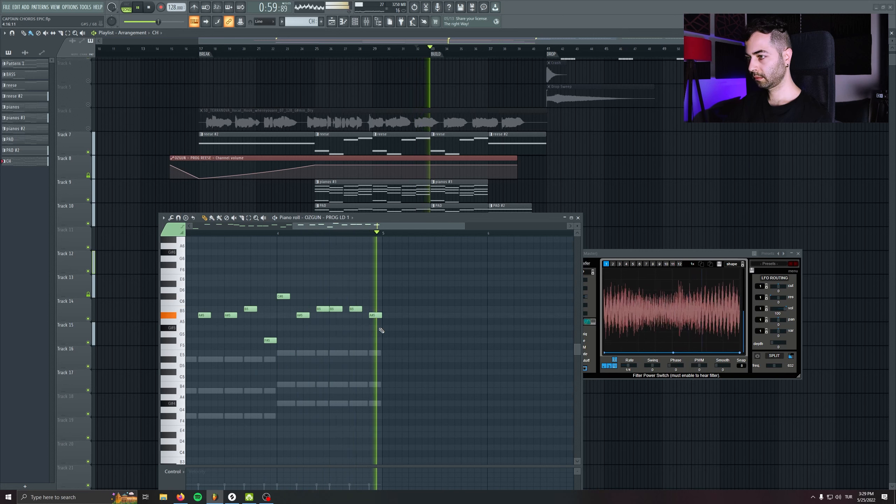
left_click_drag(352, 309, 355, 341)
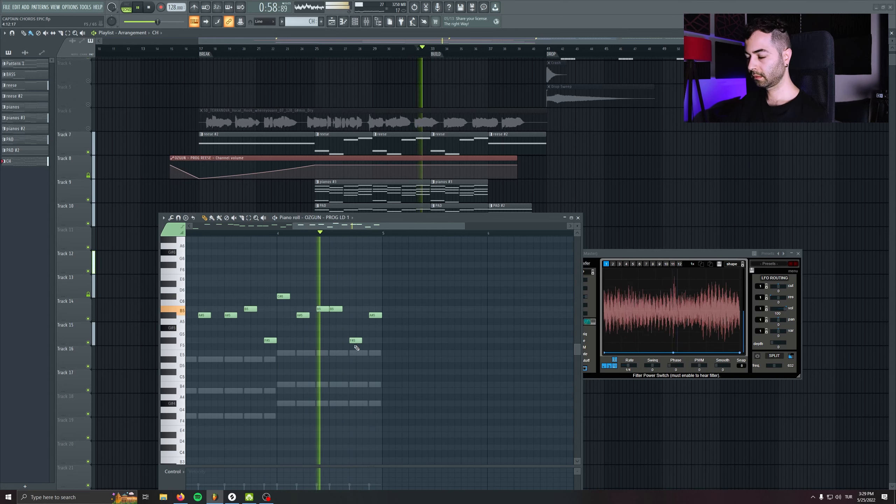
key("space")
Stop playback and duplicate the entire four-bar lead melody into bars 5 to 8
scroll(334, 354, "down", 3)
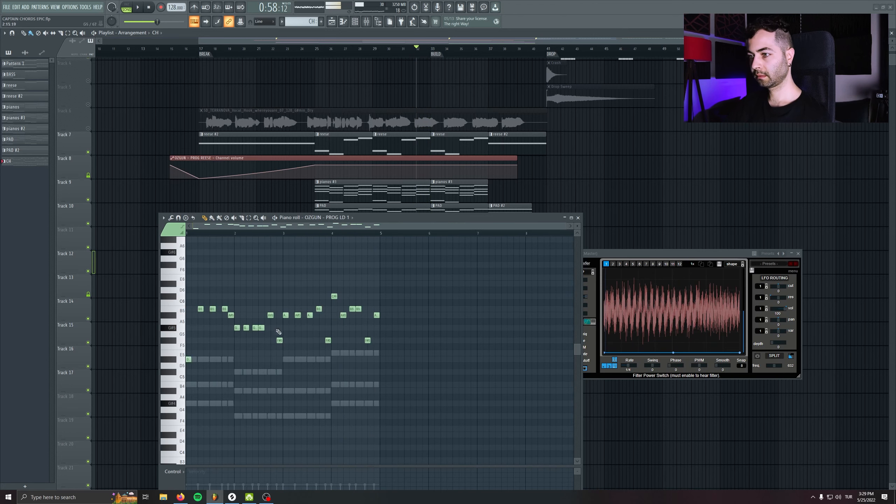
scroll(279, 334, "up", 1)
left_click(149, 7)
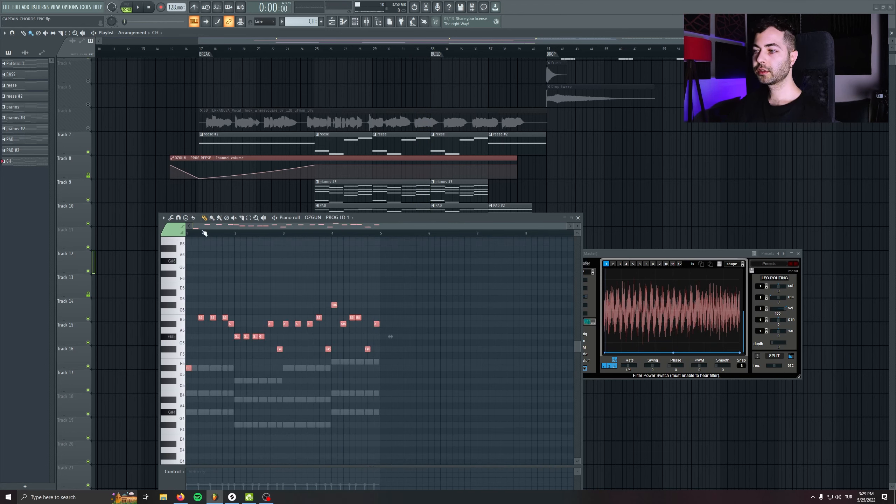
key("ctrl+b")
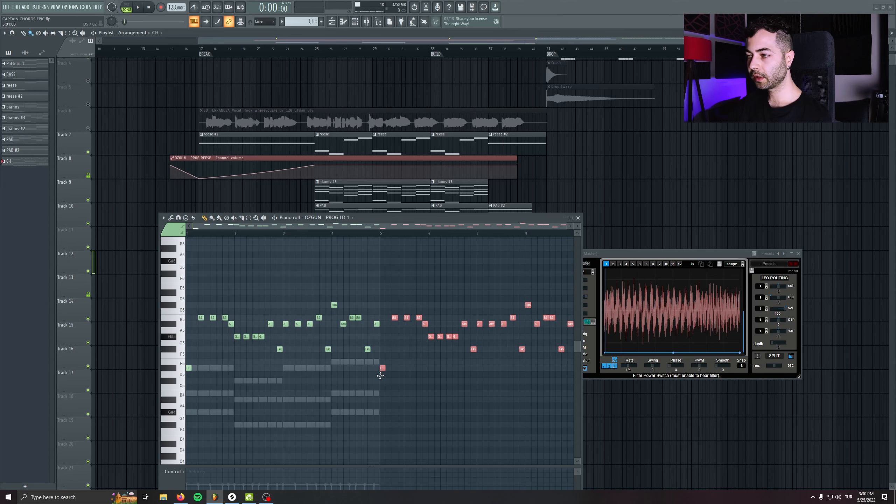
Change the last three notes of bar 8 to E6, E6 and D#6
left_click_drag(429, 380, 298, 376)
scroll(490, 356, "up", 5)
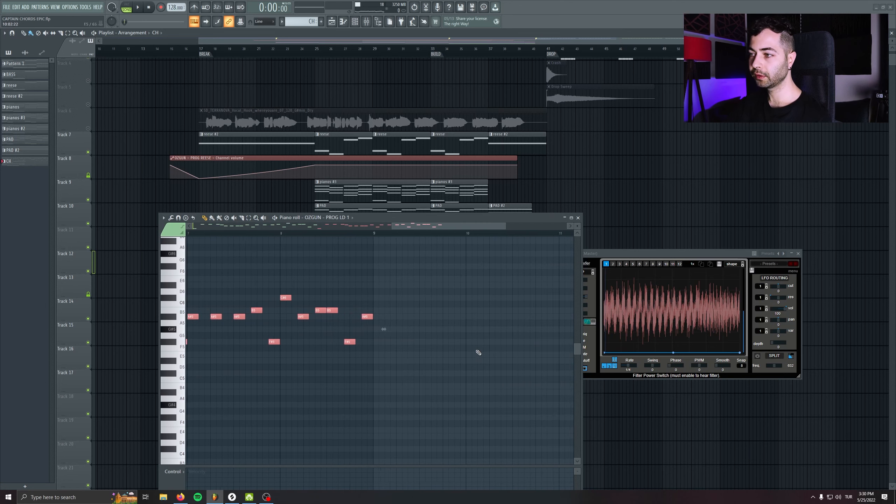
left_click_drag(342, 313, 387, 317)
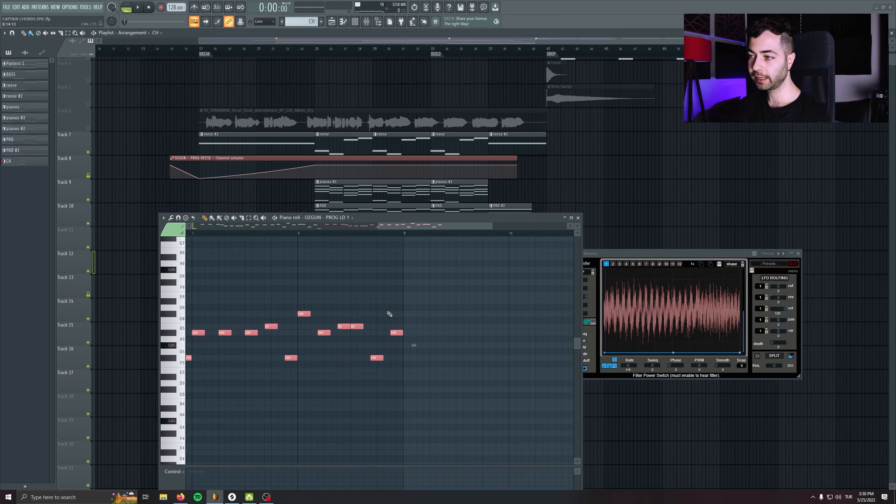
left_click(354, 295)
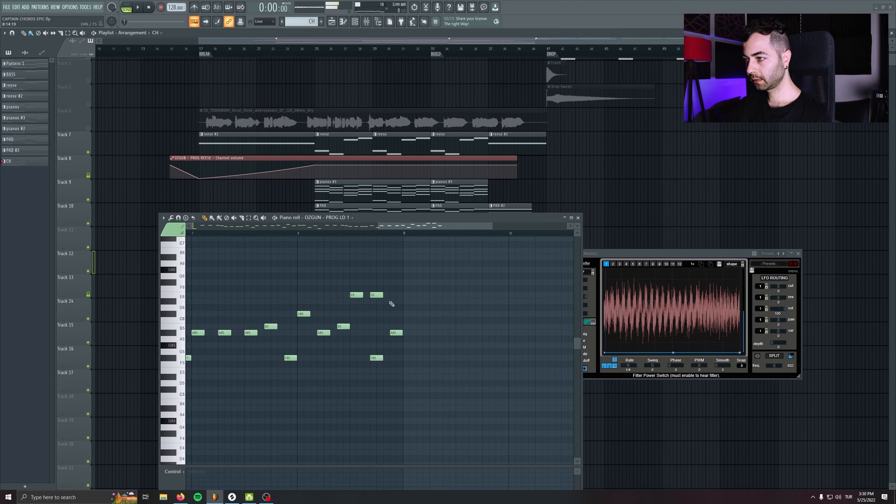
scroll(380, 354, "down", 5)
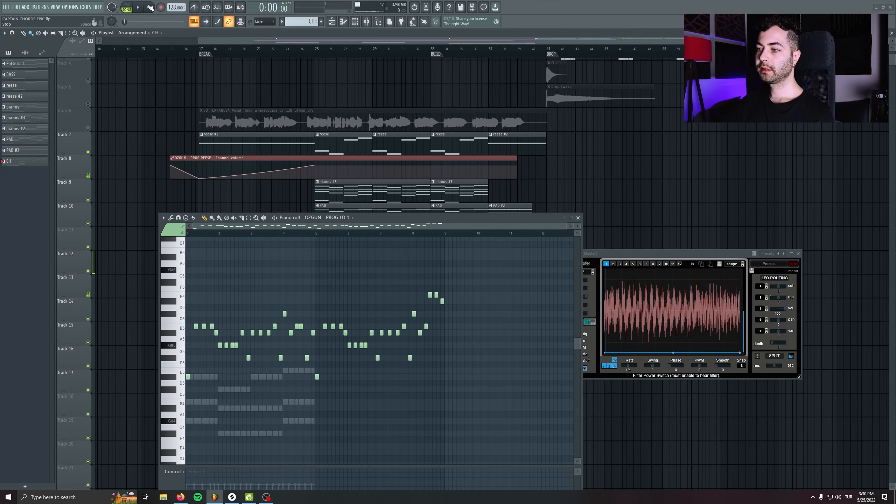
Examine the phrase in bars 1 to 4 and compare its bar 4 ending with the ending of the repeat
left_click_drag(312, 274, 185, 432)
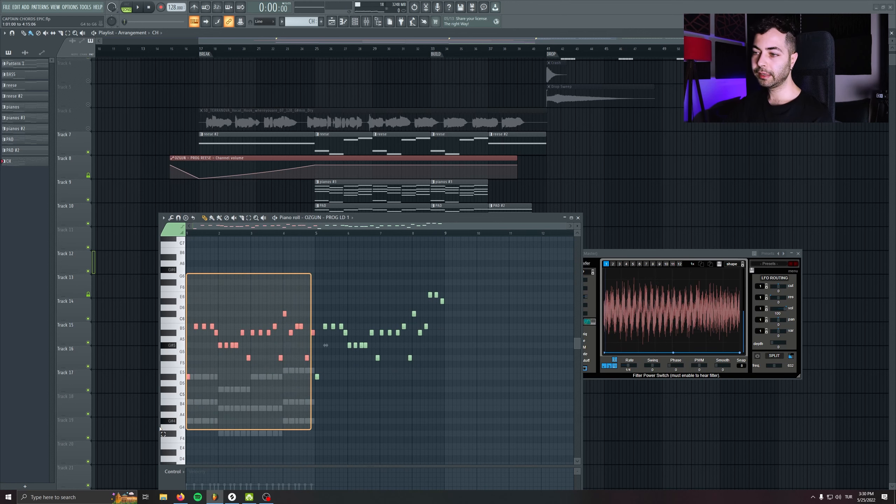
scroll(247, 353, "down", 3)
scroll(286, 312, "up", 3)
left_click_drag(270, 298, 435, 446)
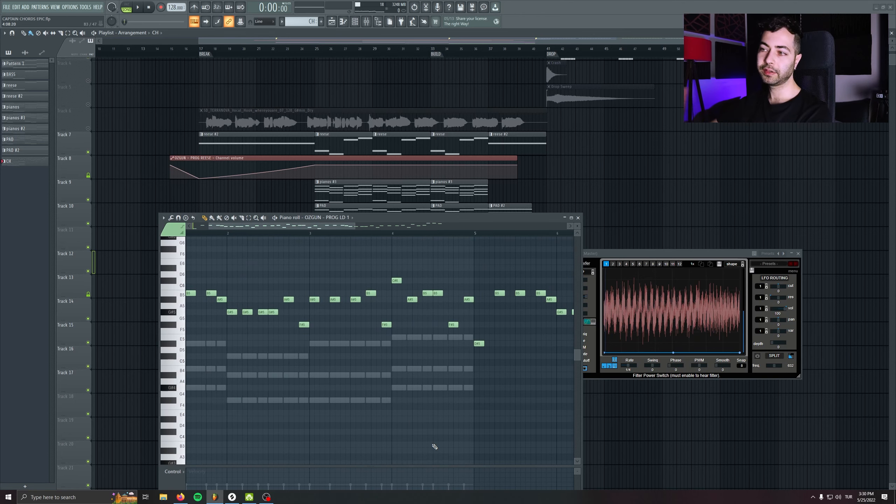
mouse_move(458, 398)
left_mouse_down()
mouse_move(310, 403)
mouse_move(444, 395)
left_mouse_up()
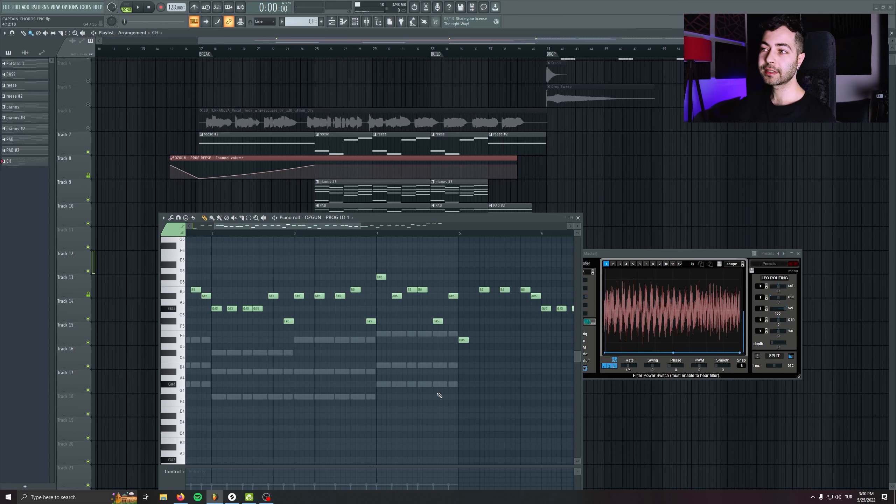
scroll(270, 384, "right", 4)
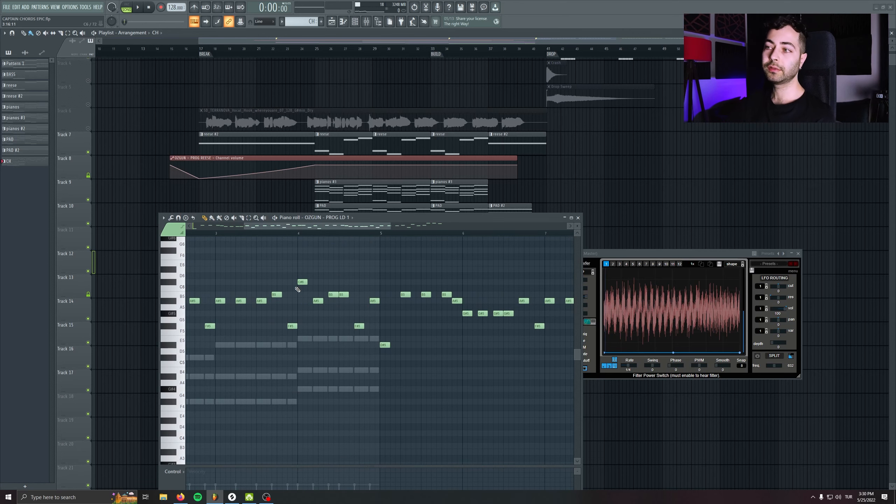
left_click_drag(300, 259, 378, 361)
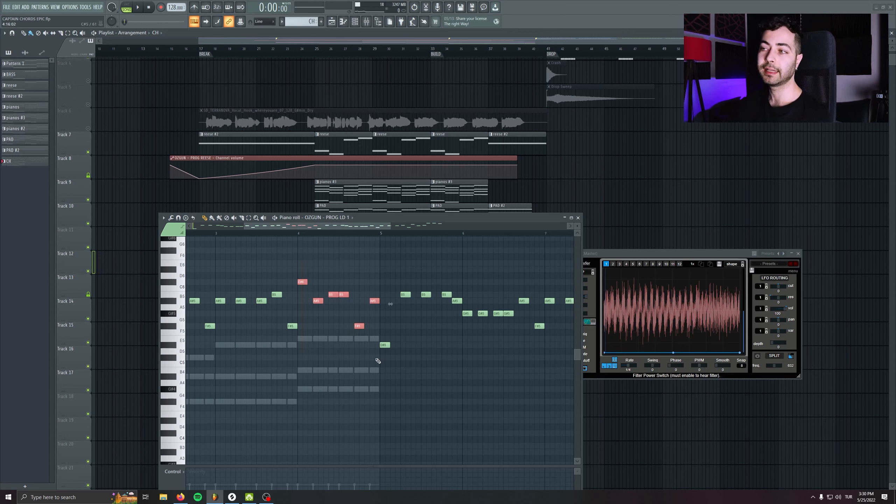
left_click_drag(377, 272, 357, 343)
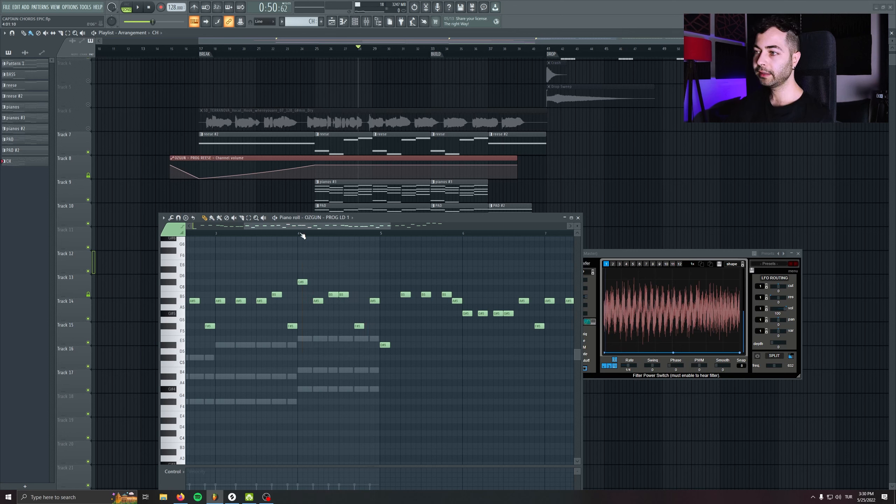
Play the lead from bar 4 through the repeated phrase and audition bar 8 in pattern mode
left_click(302, 236)
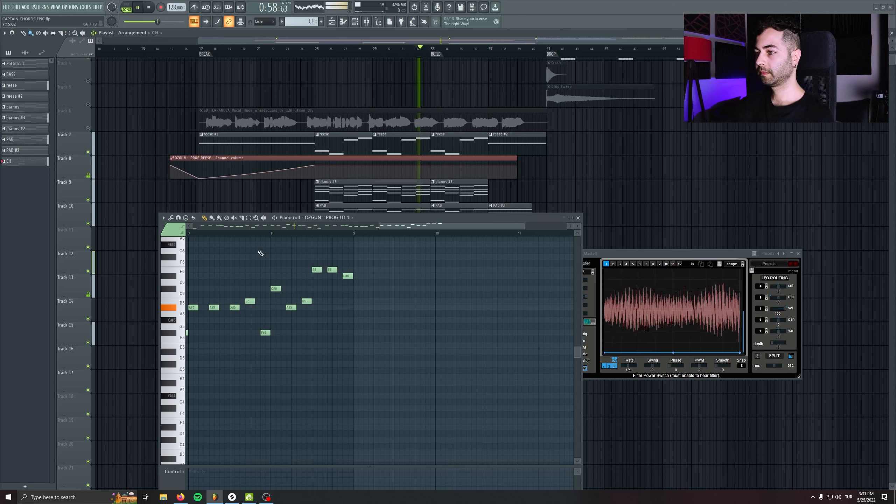
key("space")
key("l")
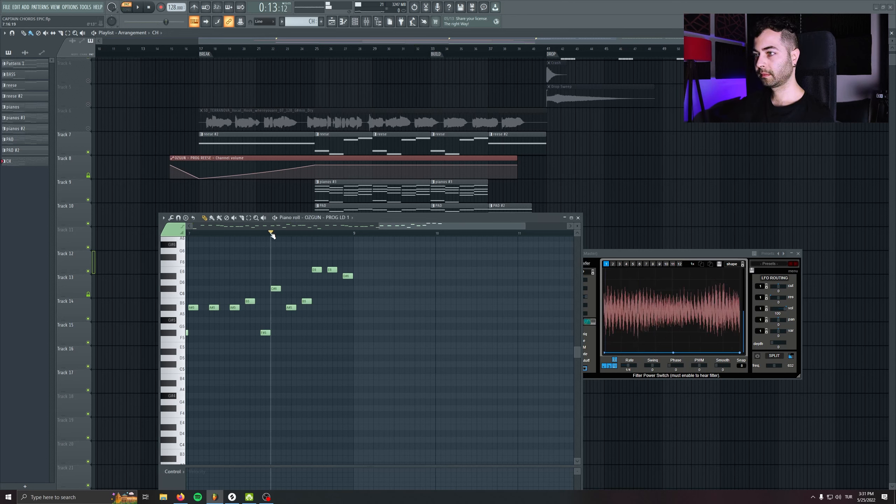
key("space")
key("space")
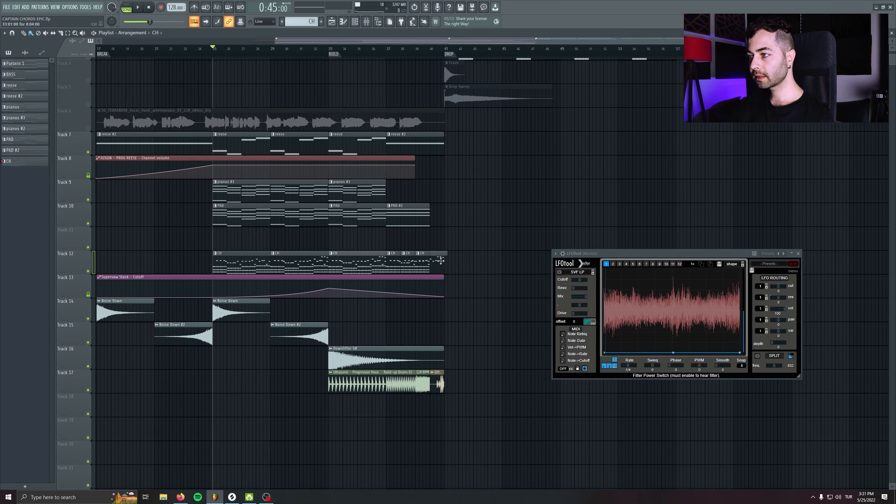
Cut the lead melody out of the CH pattern and create a new pattern named LD
key("F6")
key("F6")
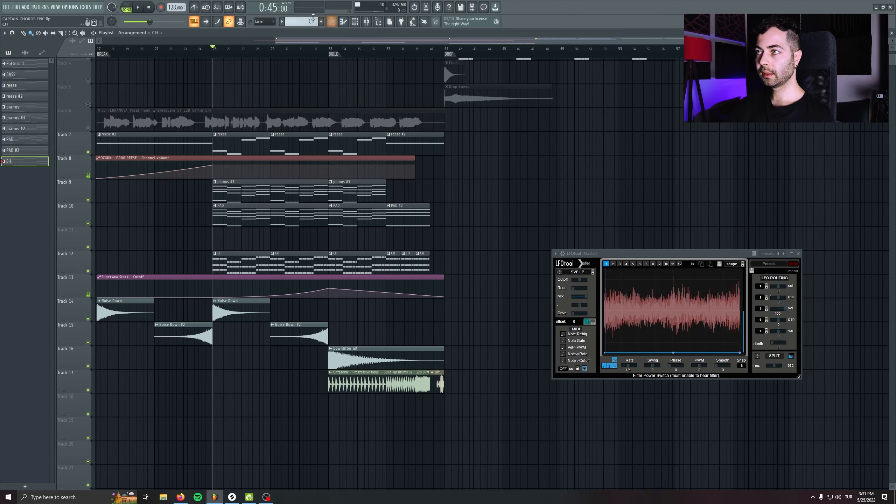
left_click(320, 22)
type("L")
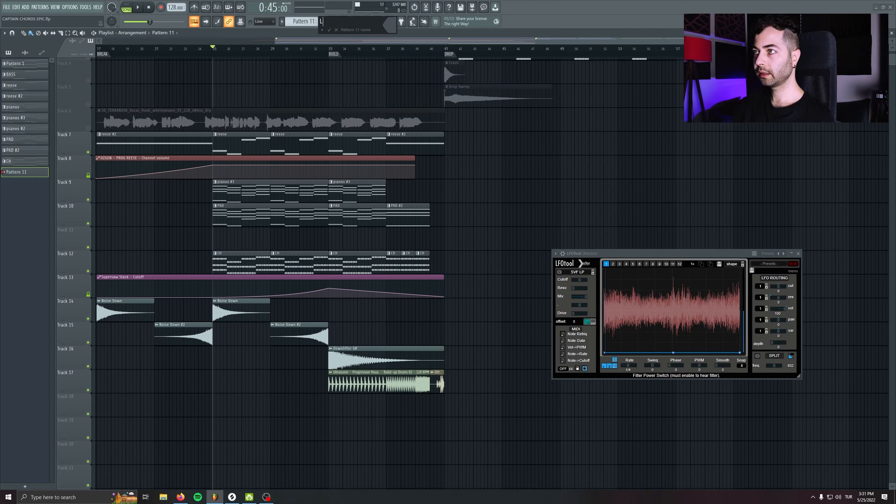
type("D")
key("Return")
Paste the melody into the PROG LD 1 channel of the LD pattern and clone that channel
key("F6")
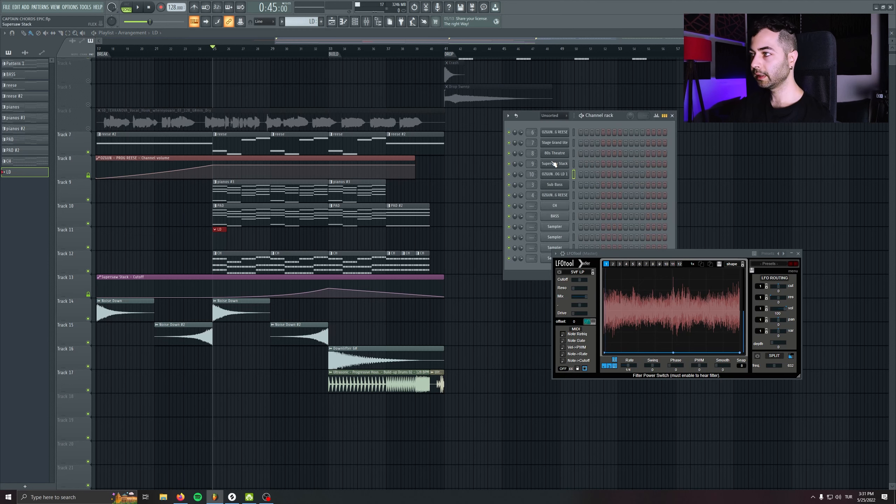
key("ctrl+v")
right_click(568, 177)
left_click(578, 193)
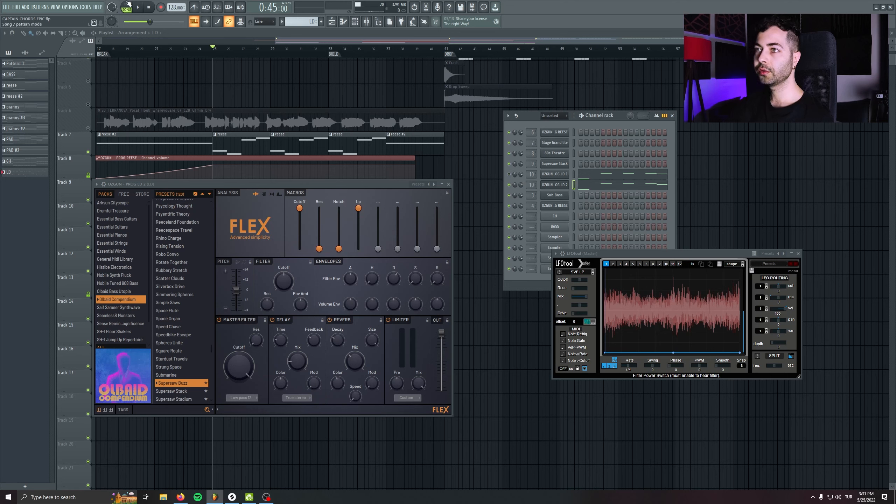
Play the LD pattern and turn off the delay and reverb in the cloned lead's FLEX synth
key("space")
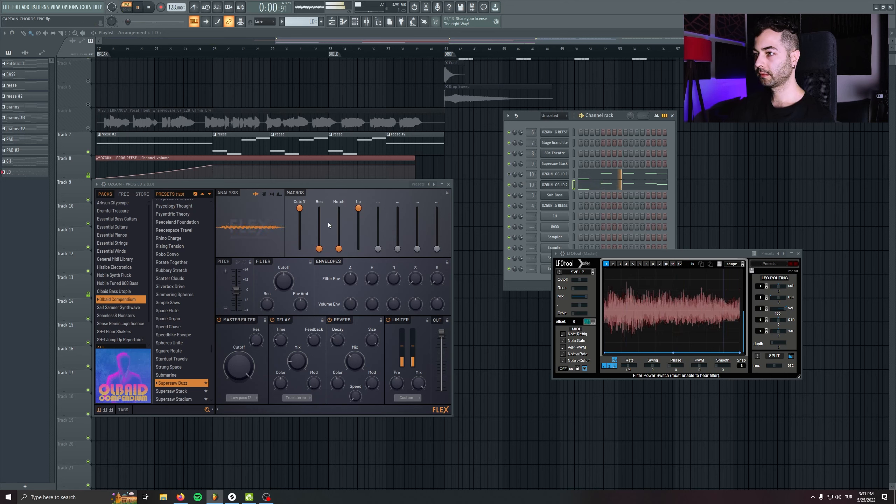
left_click(283, 320)
left_click(341, 320)
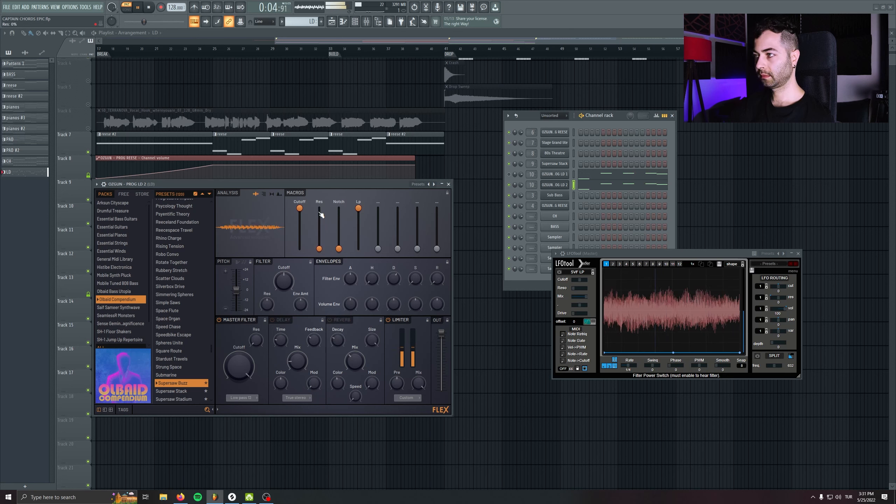
Stop playback, clone the PROG LD 2 channel and load the Histibe Electronica preset Noiser Lead in the clone's FLEX synth
key("space")
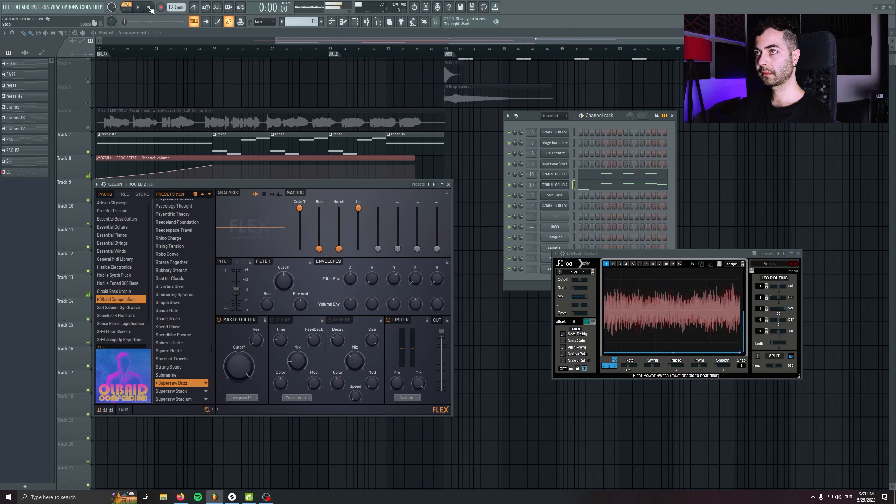
right_click(560, 186)
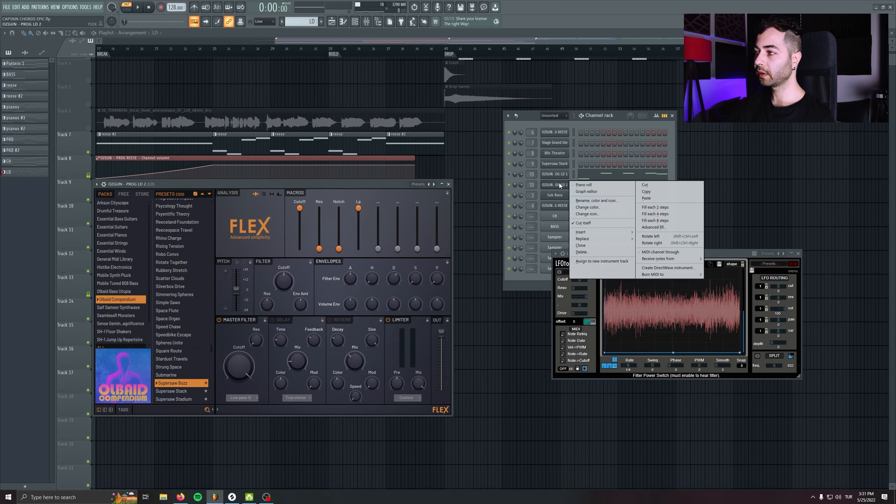
left_click(603, 247)
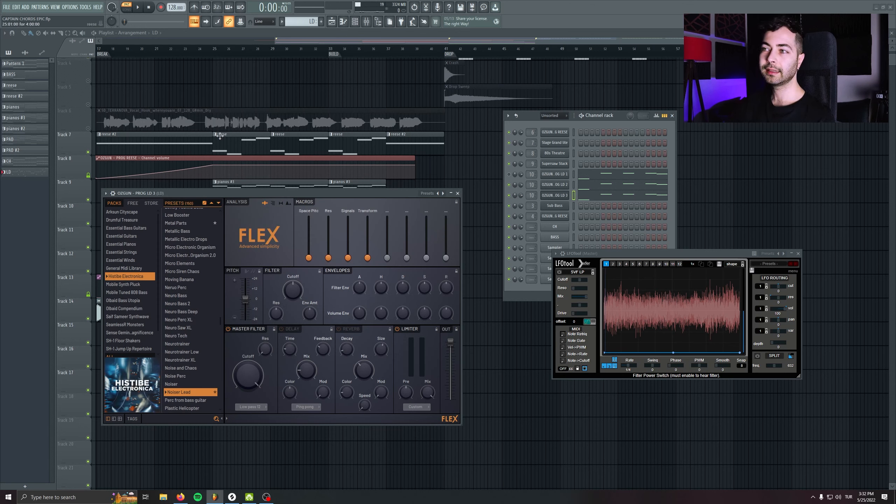
Play the LD pattern, balance the volumes of the layered lead channels and close the third lead's synth
key("6")
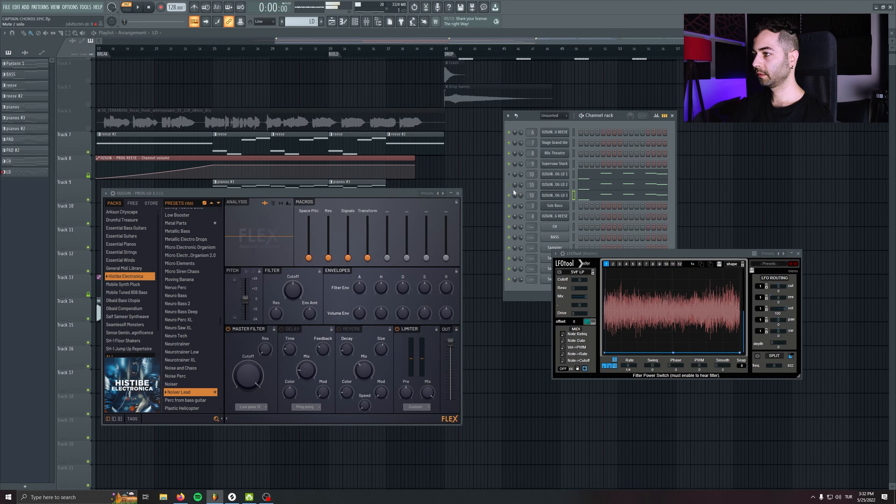
key("space")
left_click(573, 194)
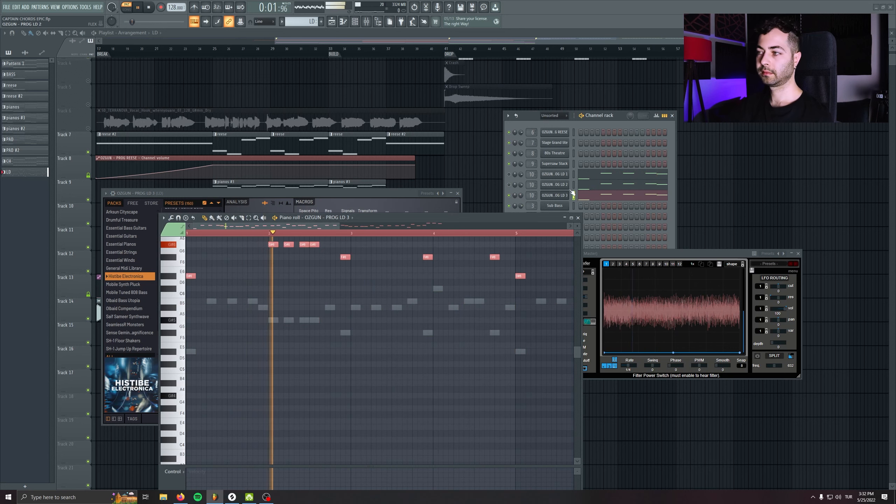
key("Escape")
left_click(509, 186)
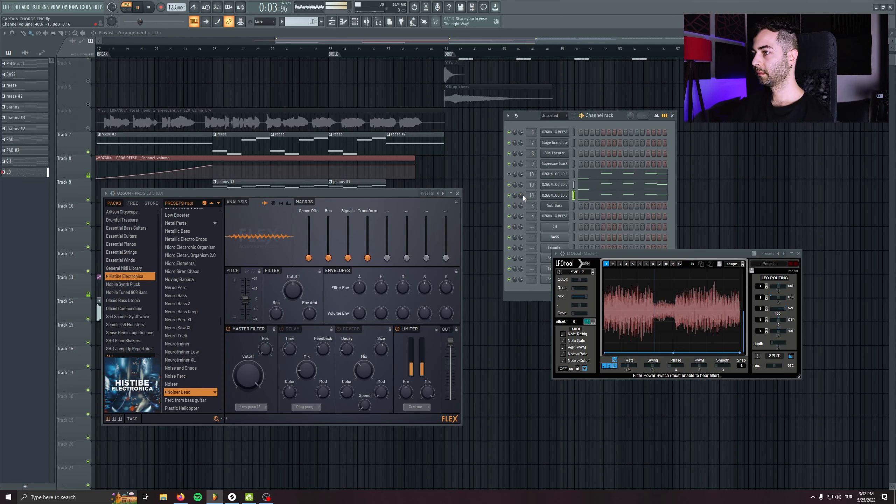
left_click(509, 174)
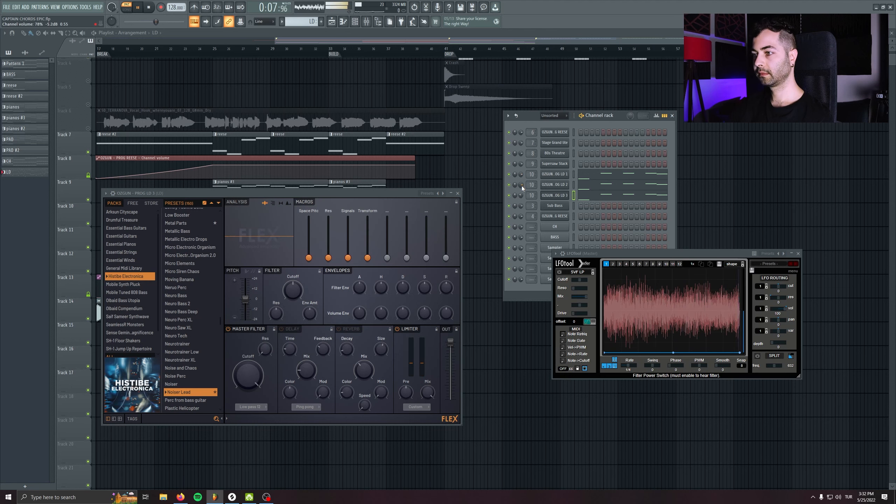
left_click(457, 193)
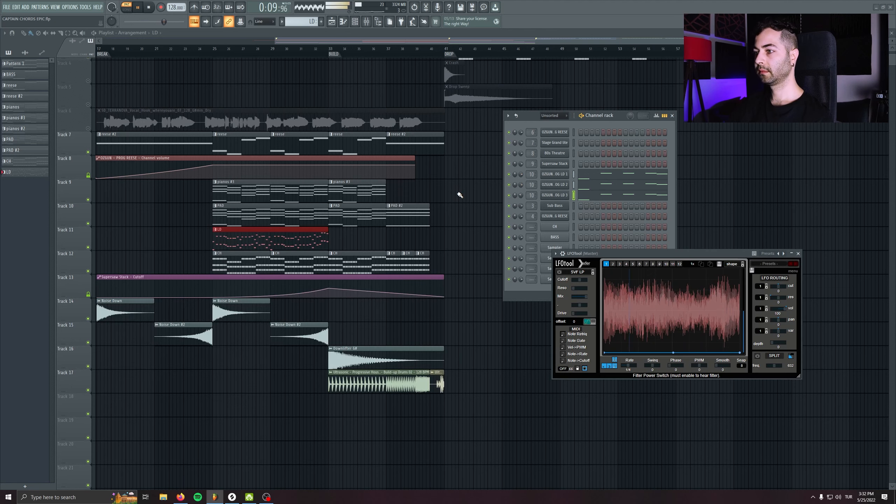
Copy the LD clip on Track 11 to the build, trimmed to end at bar 40, and place two copies back to back from the drop
left_click(331, 240)
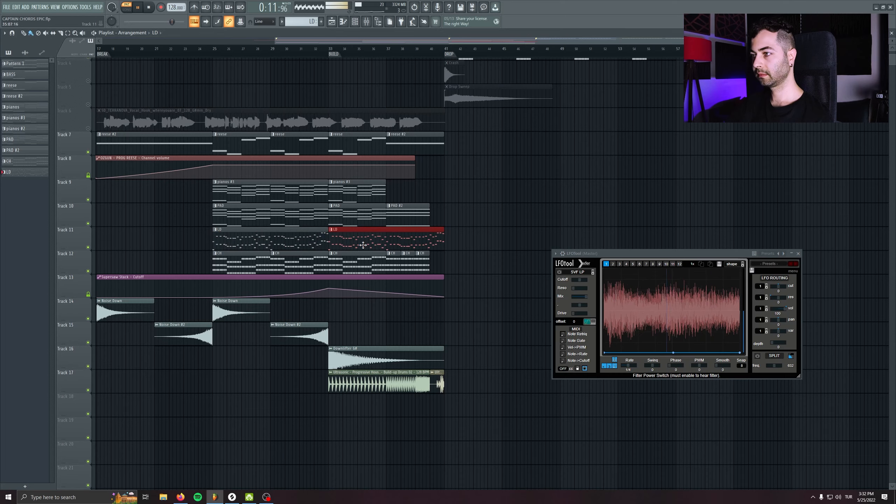
left_click_drag(364, 245, 496, 243)
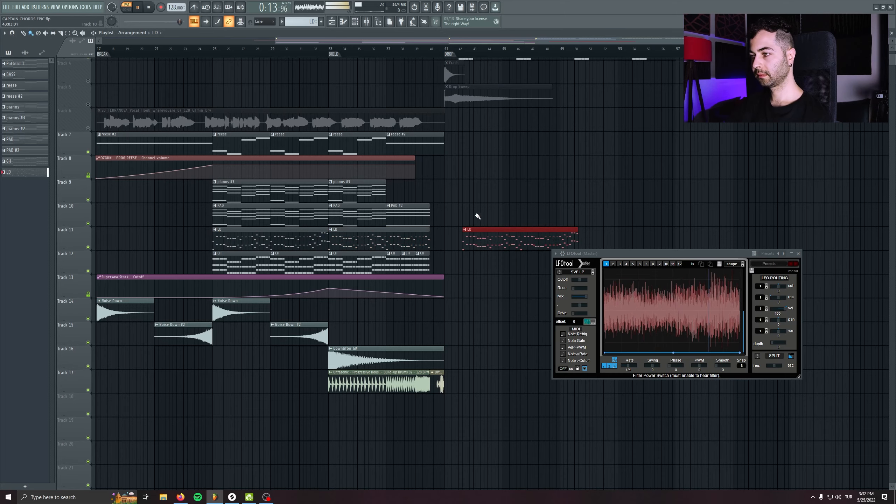
right_click(474, 238)
scroll(462, 252, "down", 3)
key("space")
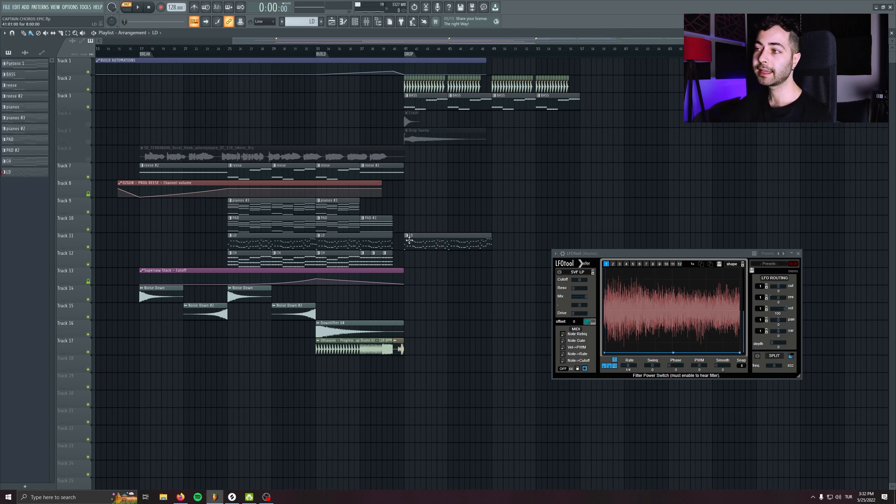
right_click(441, 242)
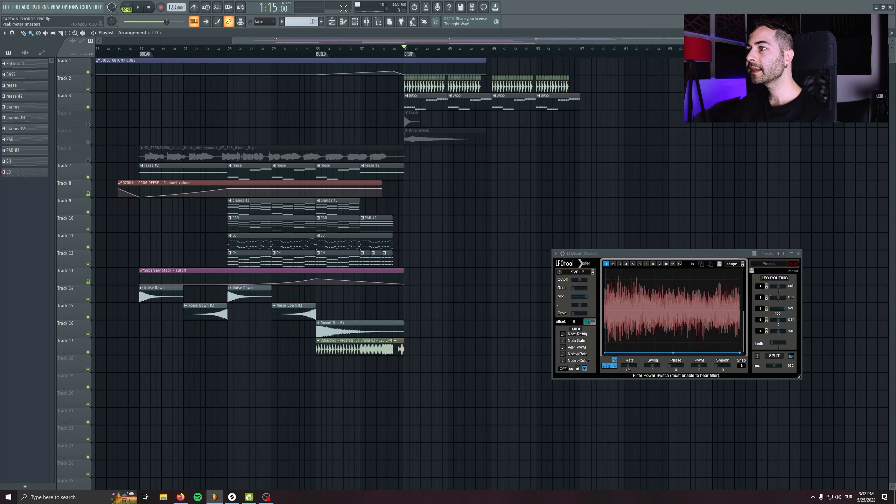
left_click_drag(434, 224, 338, 225)
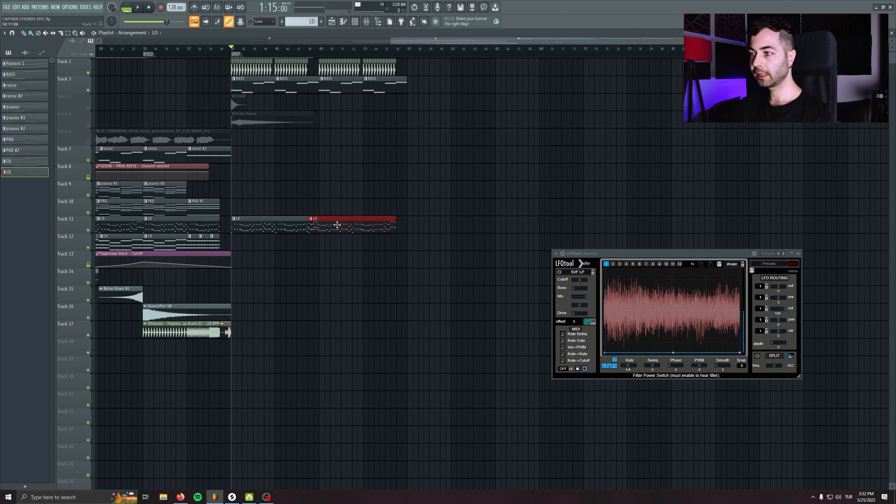
Insert a playlist track at Track 12 and create an automation clip for the Fruity Filter cutoff frequency on the LD mixer track
right_click(87, 239)
left_click(105, 375)
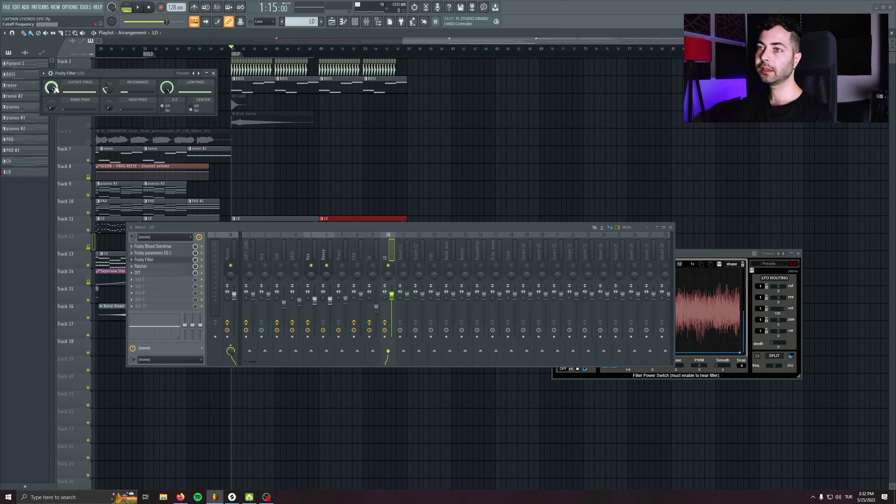
right_click(49, 86)
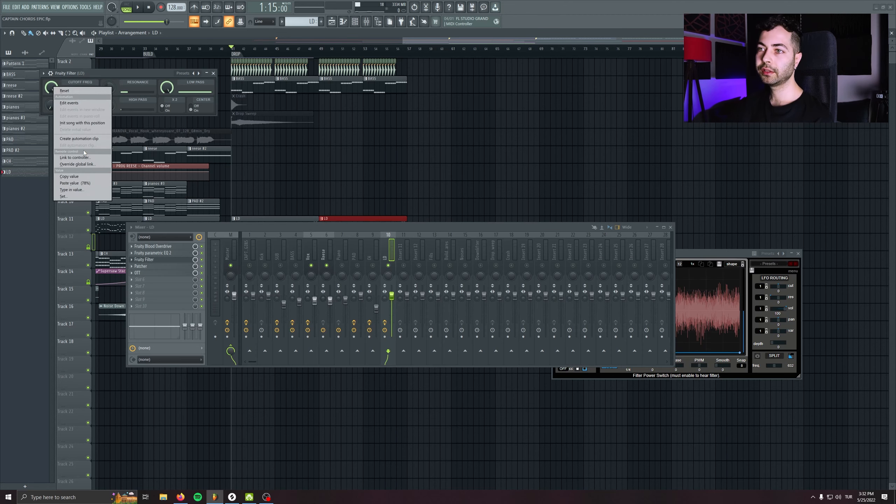
left_click(81, 140)
left_click(214, 73)
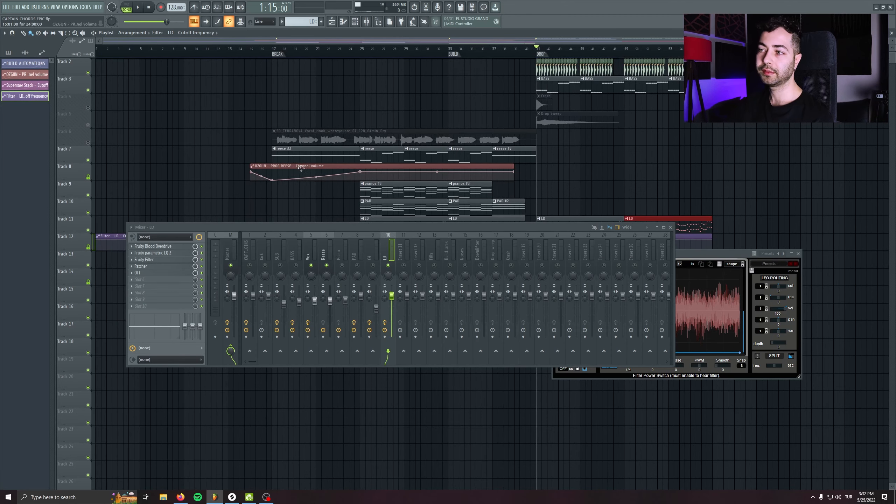
Shape the LD cutoff automation to fall to minimum at bar 25 and curve up to full at the build on bar 33
left_click_drag(310, 230, 298, 352)
scroll(335, 256, "down", 5)
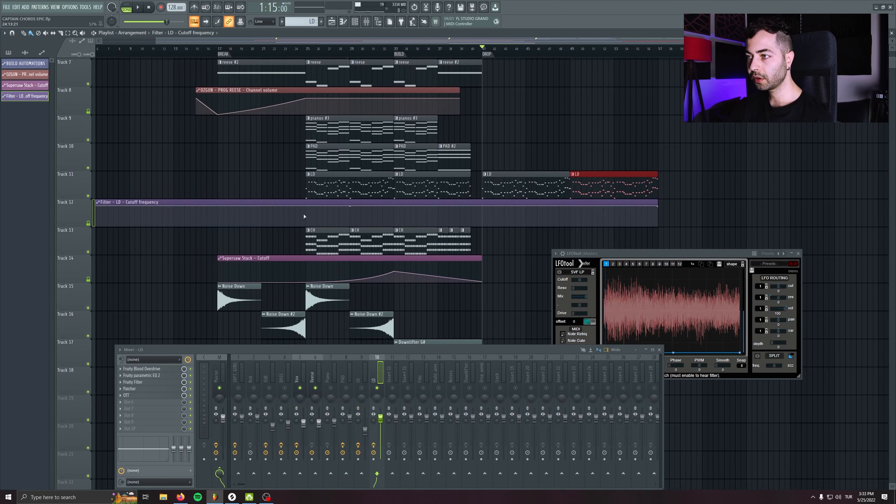
left_click_drag(297, 201, 328, 229)
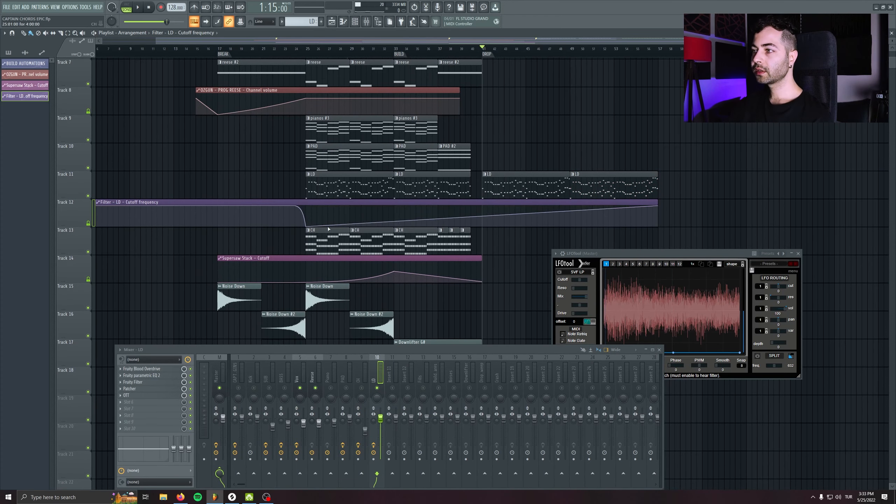
left_click_drag(395, 215, 394, 203)
right_click(394, 221)
Play the arrangement from the break and slightly lower the CH mixer track's fader
key("space")
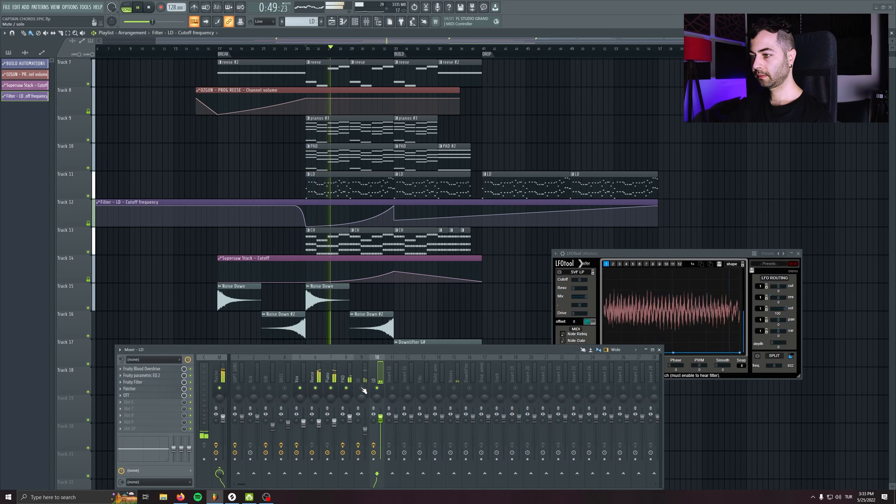
left_click(364, 431)
left_click_drag(365, 433, 365, 434)
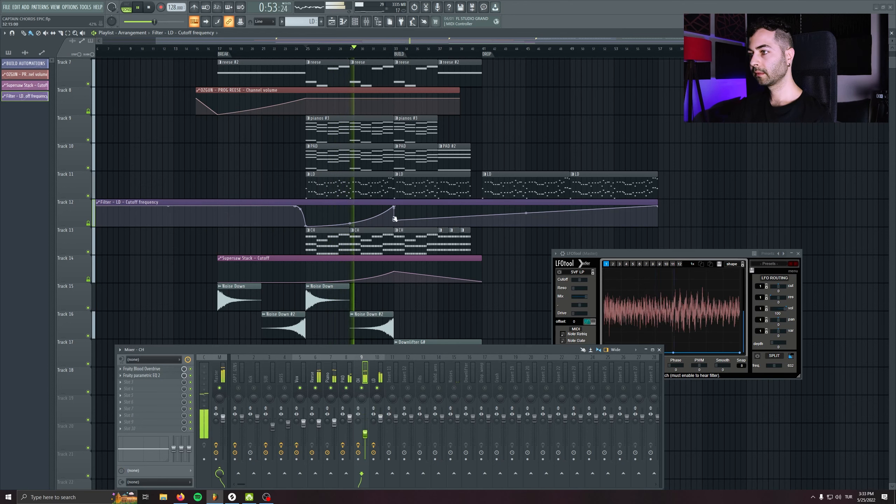
Delete the PAD #2 clip in the build and extend Tracks 9 and 10 with piano and PAD clip copies from bar 37 to 40
scroll(408, 214, "up", 5)
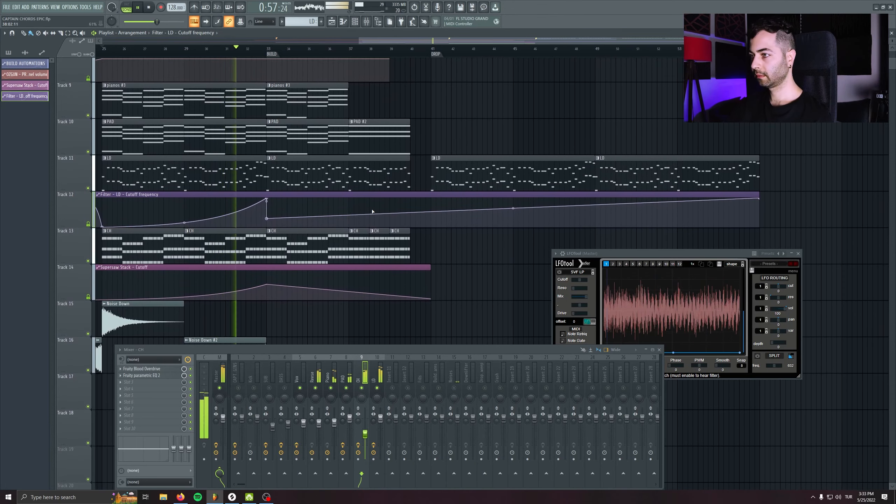
right_click(388, 131)
left_click_drag(382, 140, 312, 106)
left_click_drag(311, 136, 410, 143)
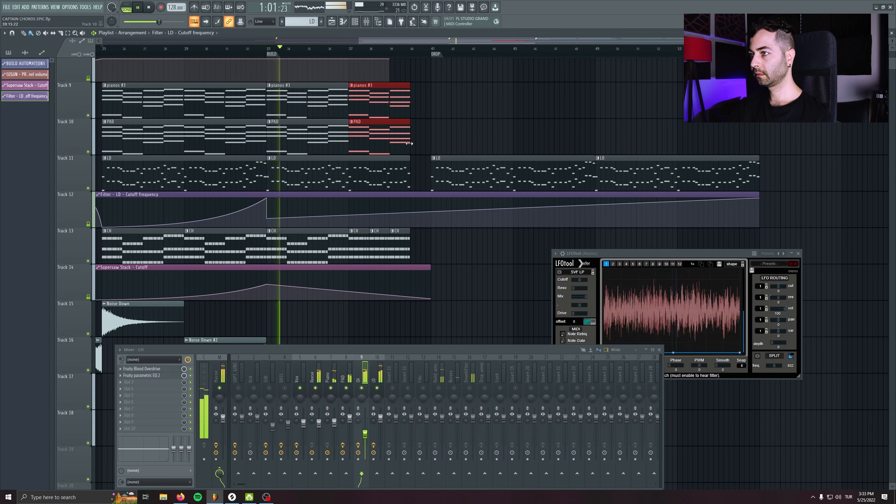
left_click(476, 126)
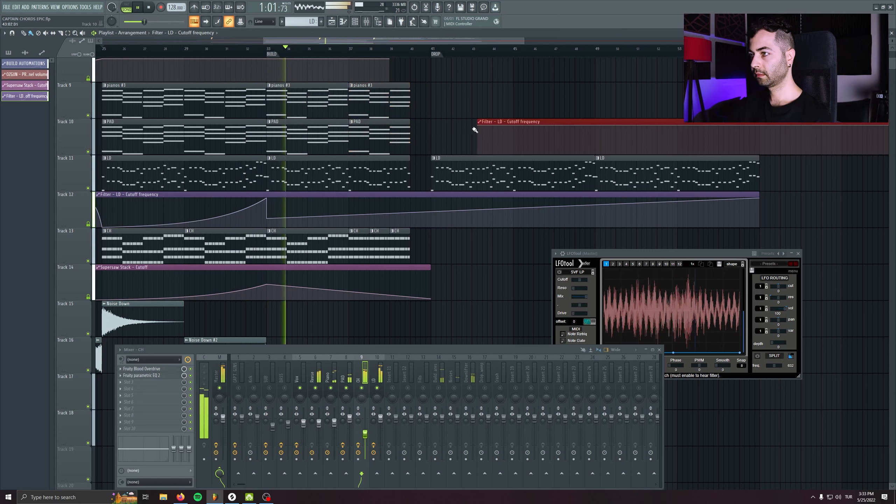
Remove the LD cutoff points at bar 33 and make one gentler curve rising from bar 25 to full at bar 40
right_click(266, 200)
left_click(268, 202)
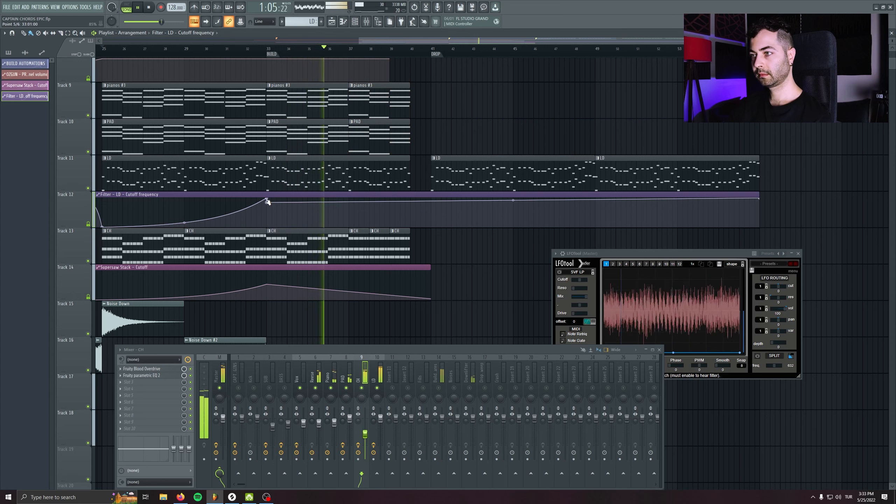
right_click(267, 201)
left_click(273, 208)
right_click(410, 199)
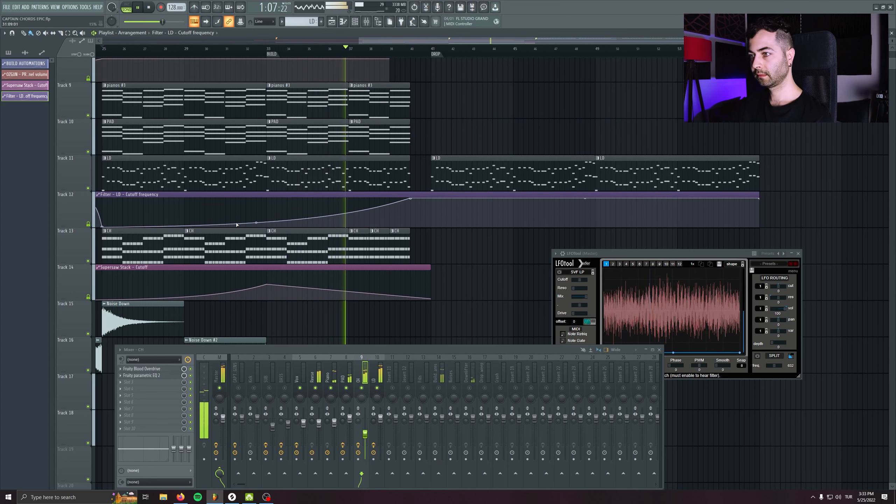
left_click_drag(257, 223, 256, 218)
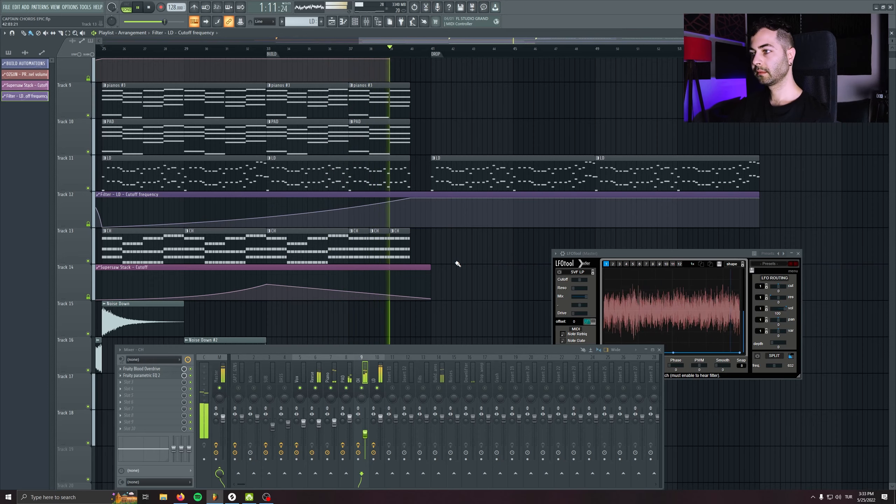
Play into the drop, add Kickstart to the LD mixer track and create an automation clip for its mix level
left_click_drag(458, 264, 263, 371)
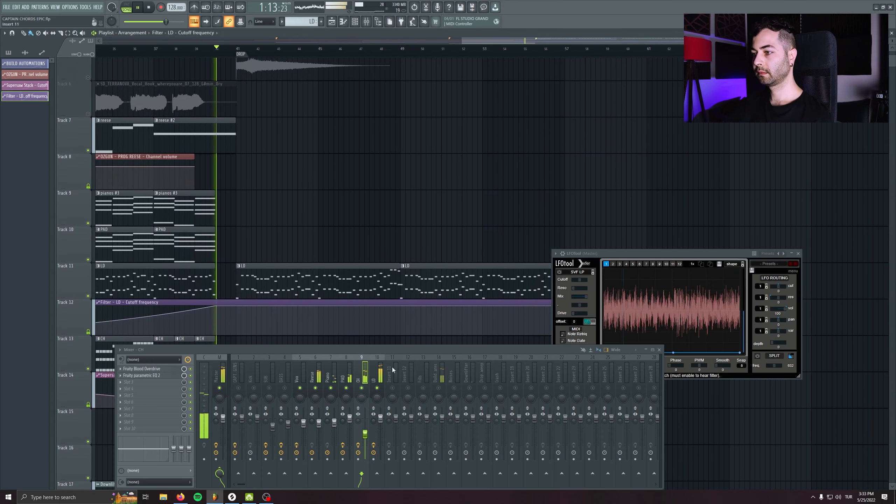
left_click(374, 375)
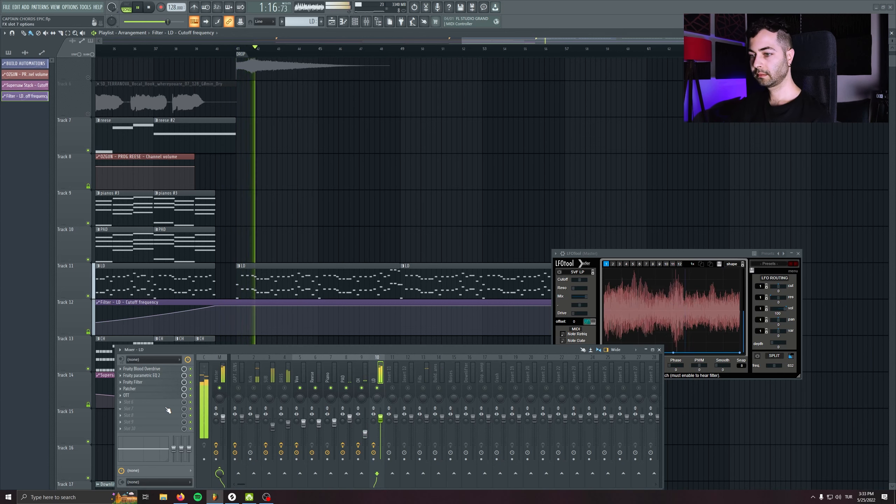
key("space")
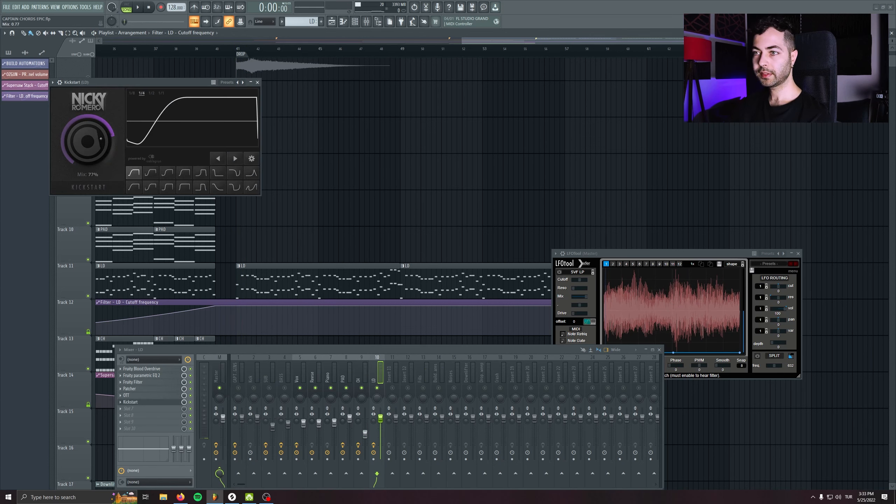
right_click(184, 403)
left_click(214, 427)
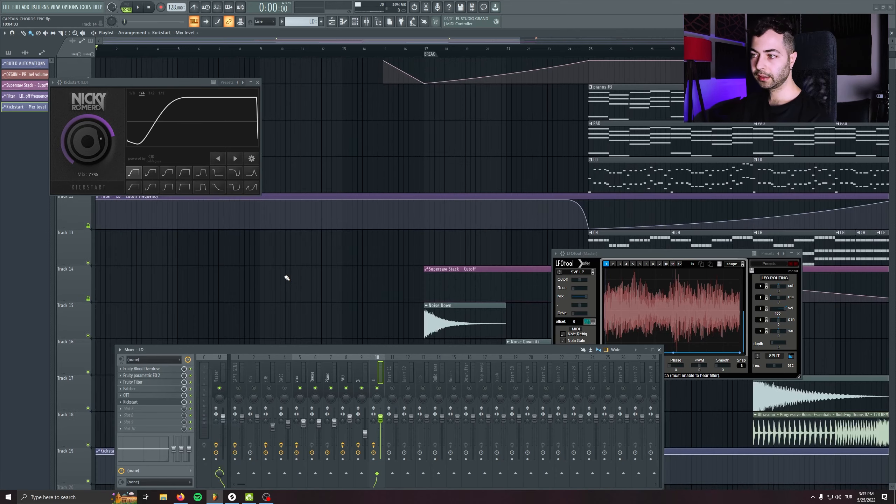
Shape the Kickstart mix level automation on Track 19 to stay at zero until the drop at bar 41, with a vertical jump up there
scroll(109, 287, "down", 3)
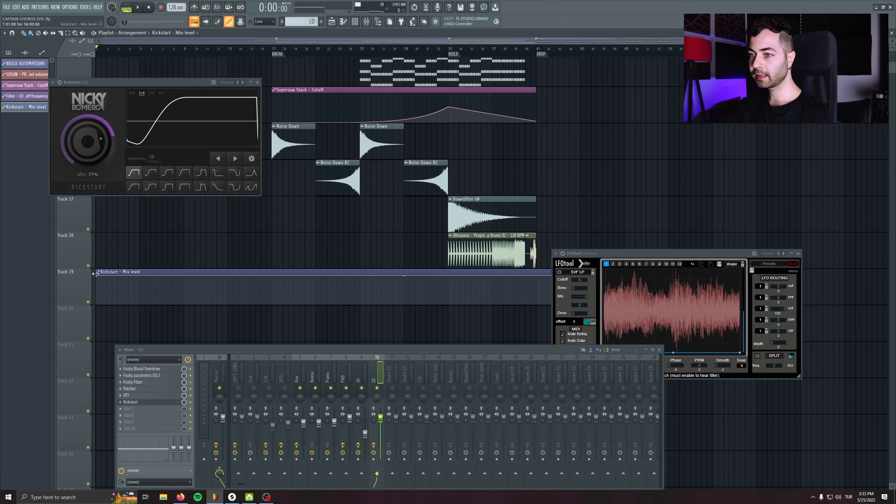
left_click_drag(97, 278, 97, 325)
scroll(441, 288, "right", 5)
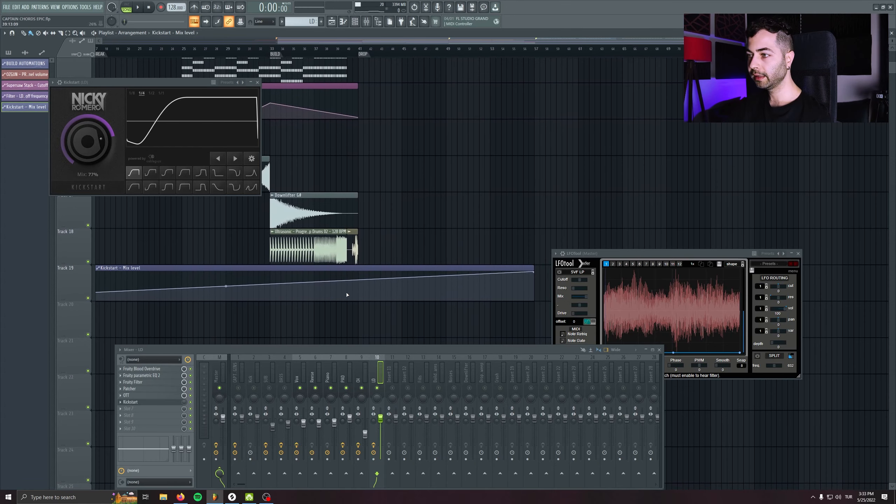
right_click(358, 294)
left_click_drag(358, 294, 359, 314)
Copy the LD track's Kickstart to the CH mixer track and link its mix level to the Kickstart - Mix level automation
left_click(121, 403)
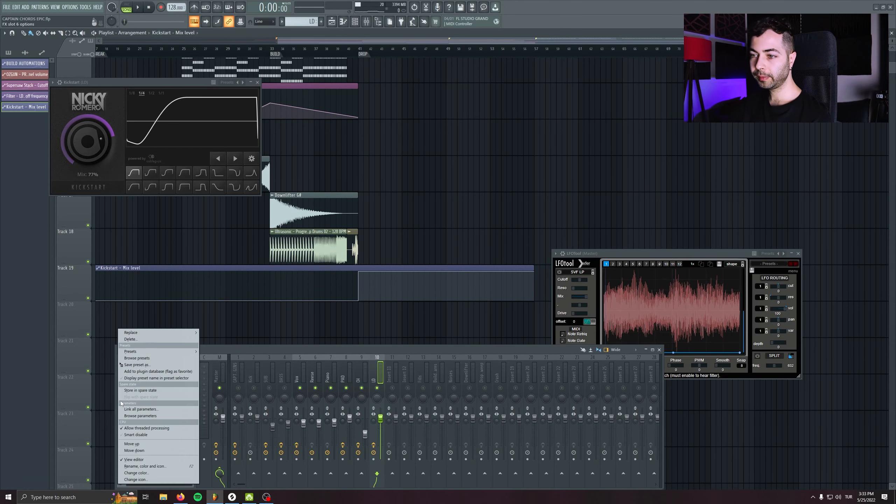
left_click_drag(131, 369, 373, 369)
right_click(184, 382)
left_click(206, 440)
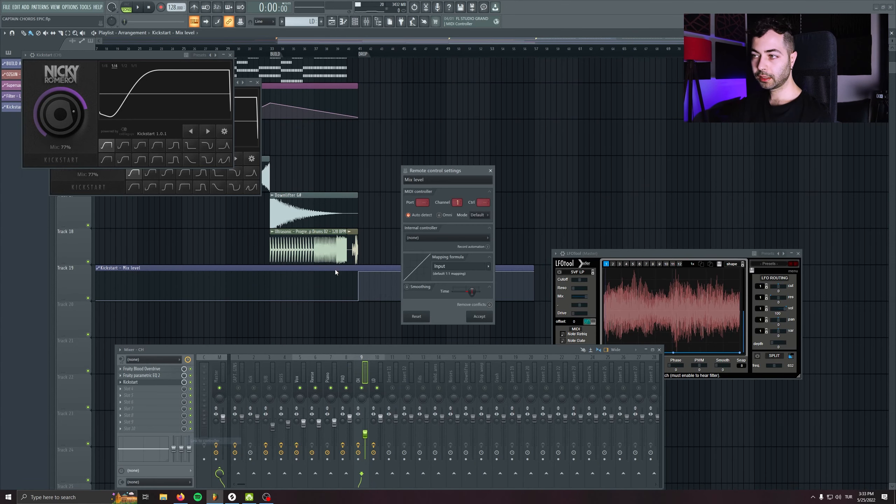
left_click(442, 238)
left_click(434, 284)
left_click(487, 317)
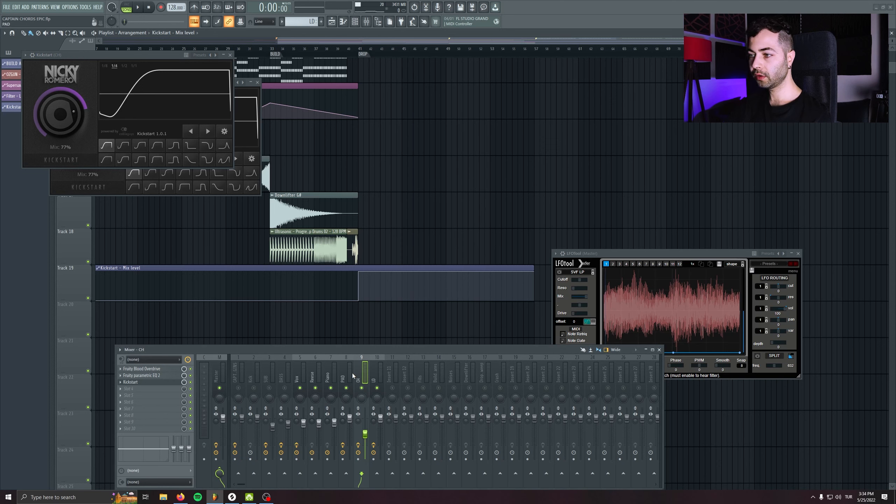
Copy the CH track's Kickstart to the PAD mixer track and link its mix level to the Kickstart - Mix level automation
left_click(119, 383)
left_click_drag(132, 367, 347, 380)
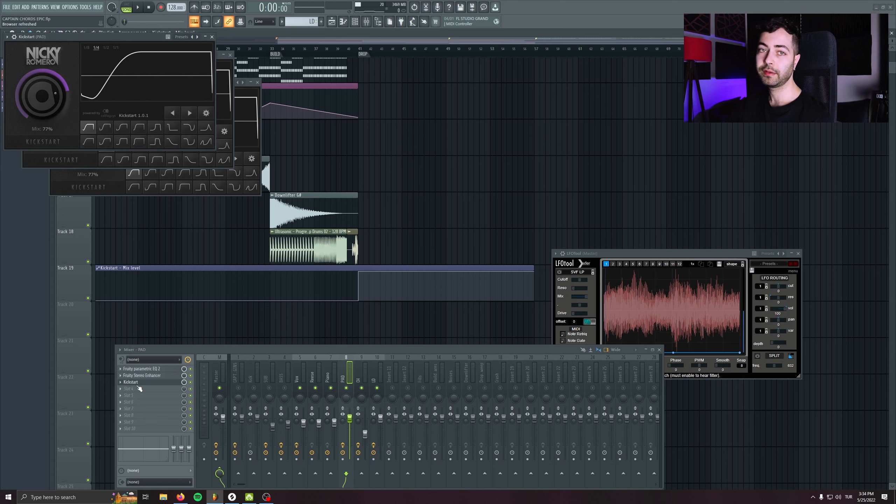
right_click(184, 384)
left_click(207, 441)
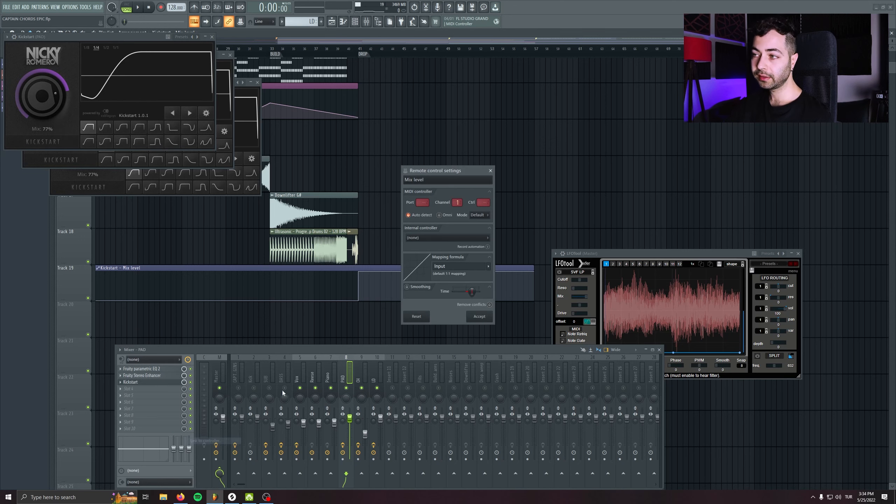
left_click(423, 238)
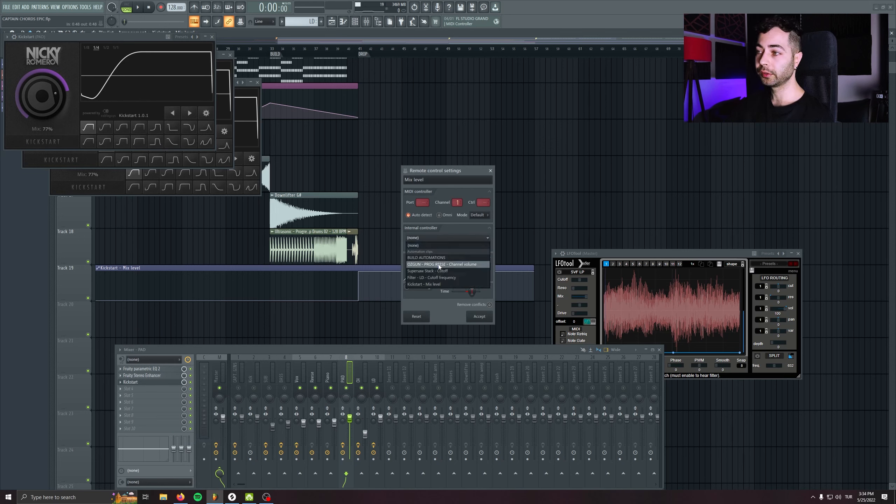
left_click(437, 284)
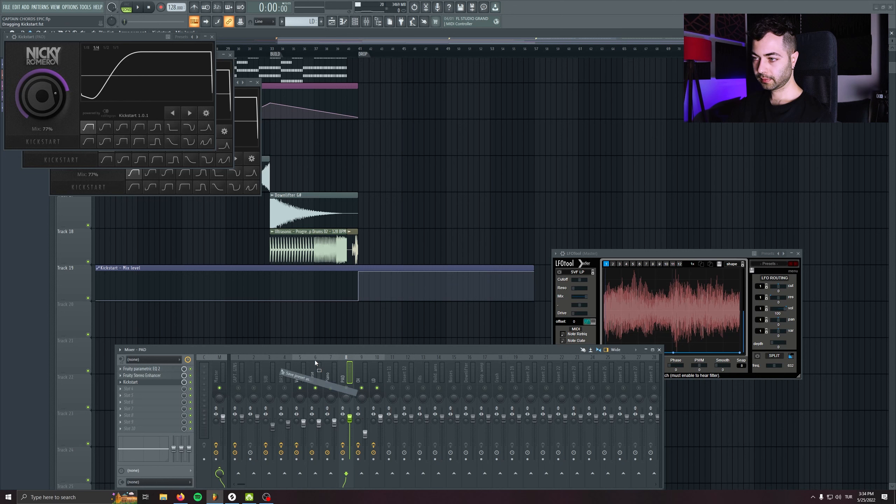
Copy the PAD track's Kickstart to the Piano mixer track and link its mix level to the Kickstart - Mix level automation
left_click_drag(317, 365, 336, 371)
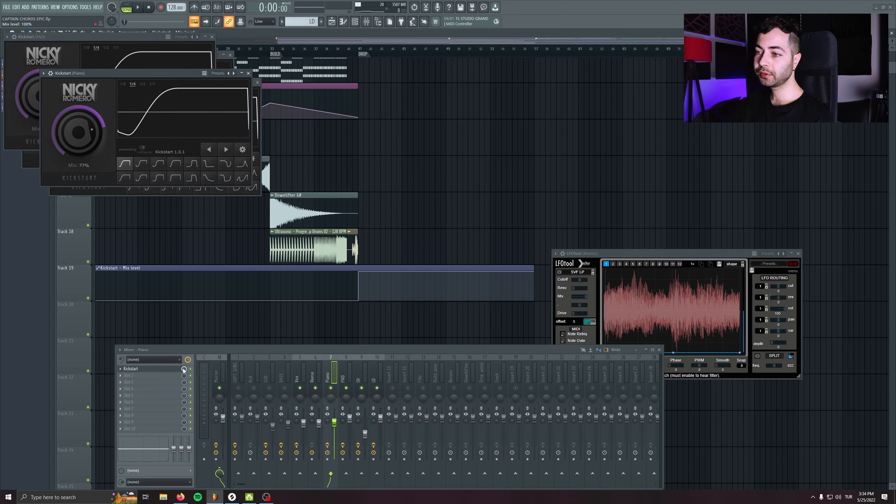
right_click(184, 369)
left_click(212, 439)
left_click(433, 238)
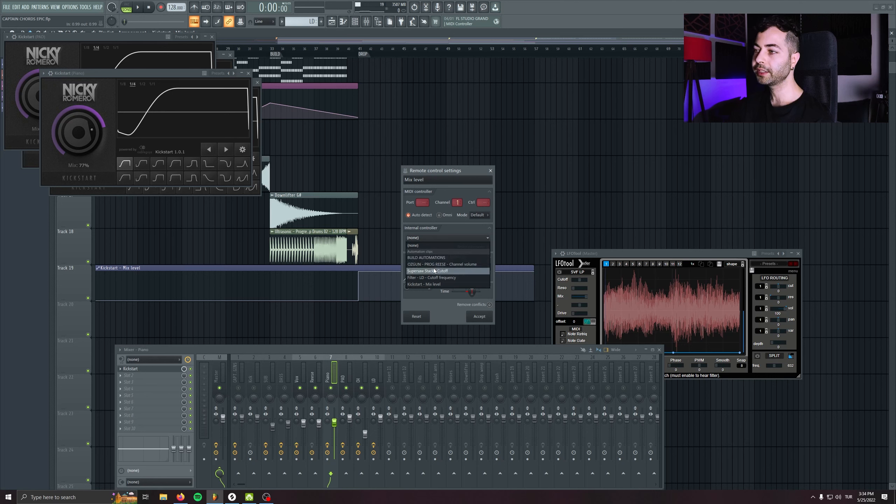
left_click(434, 283)
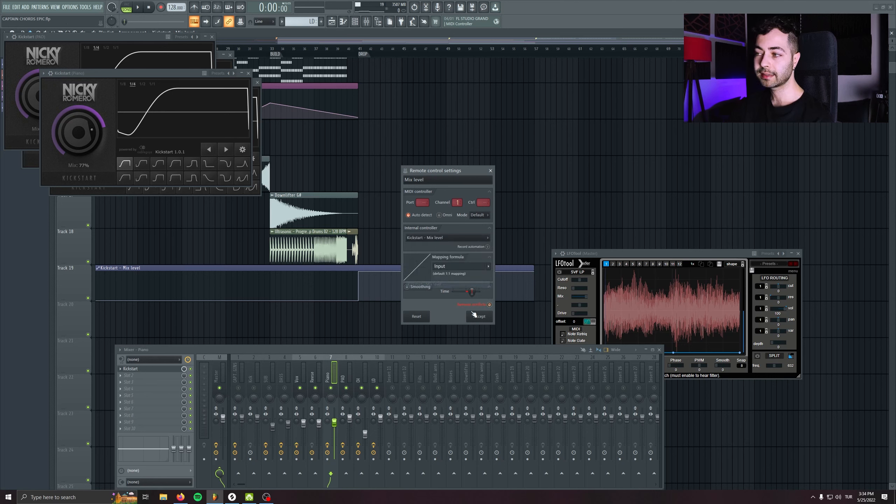
left_click(479, 317)
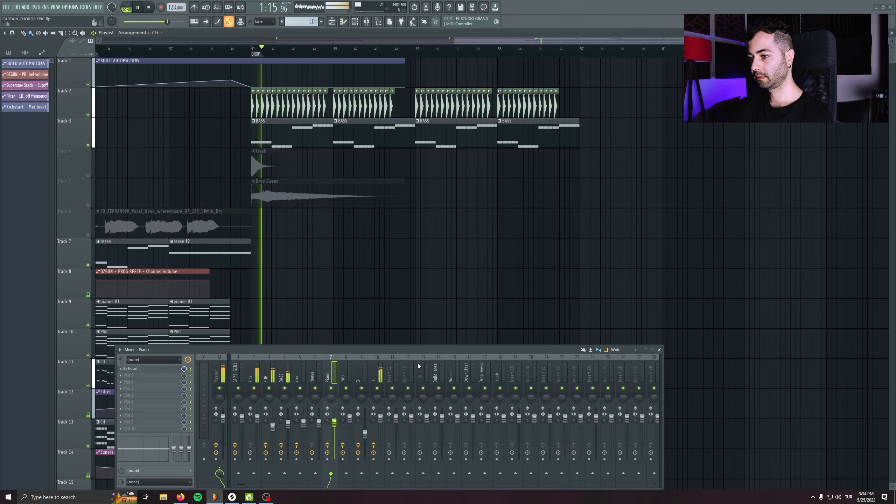
Play the drop, lower the LD mixer volume to about 91% and inspect the Kickstart on the SUB track
left_click(380, 420)
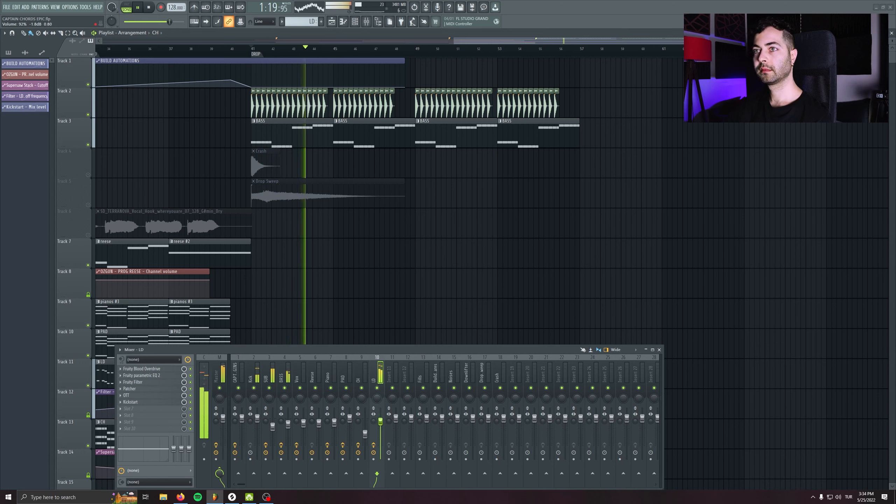
left_click(270, 369)
left_click(134, 402)
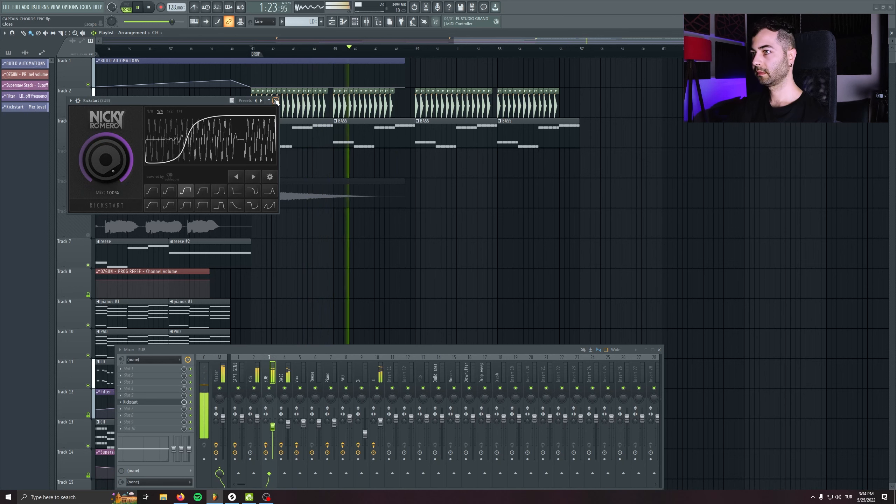
key("Escape")
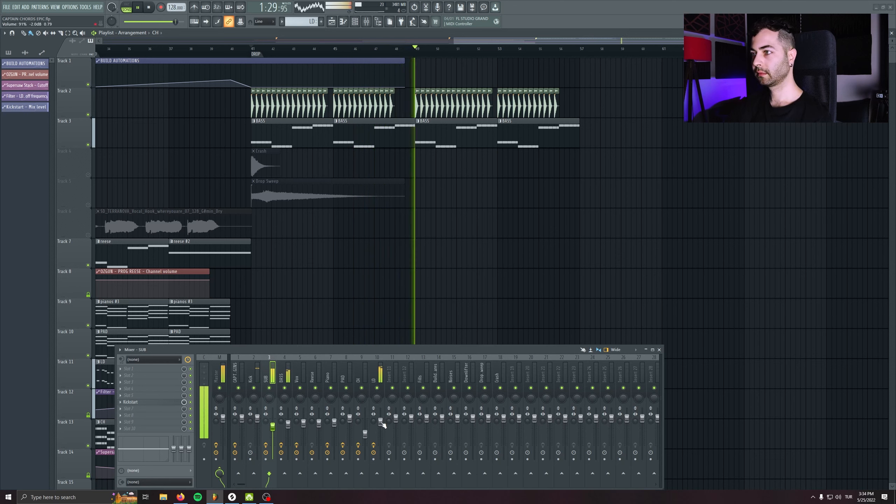
Solo the BASS mixer track, then listen to SUB and LD together from the start of the drop
left_click(222, 385)
left_click(289, 367)
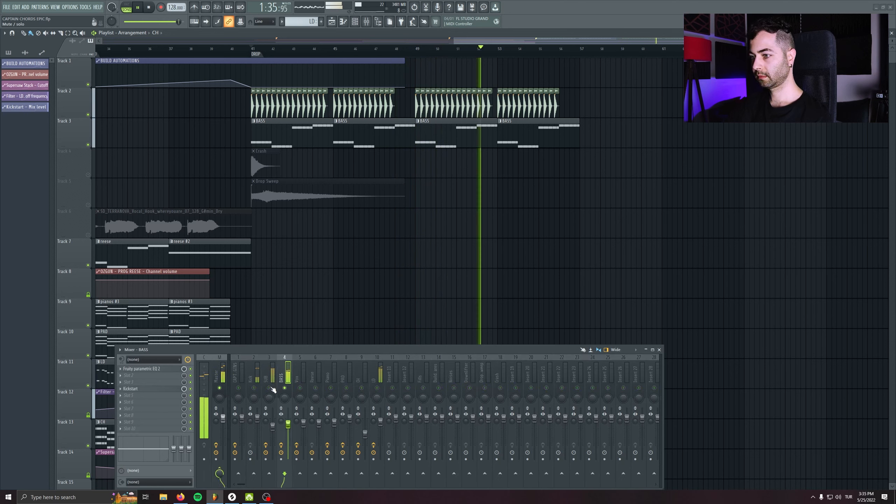
left_click(272, 374)
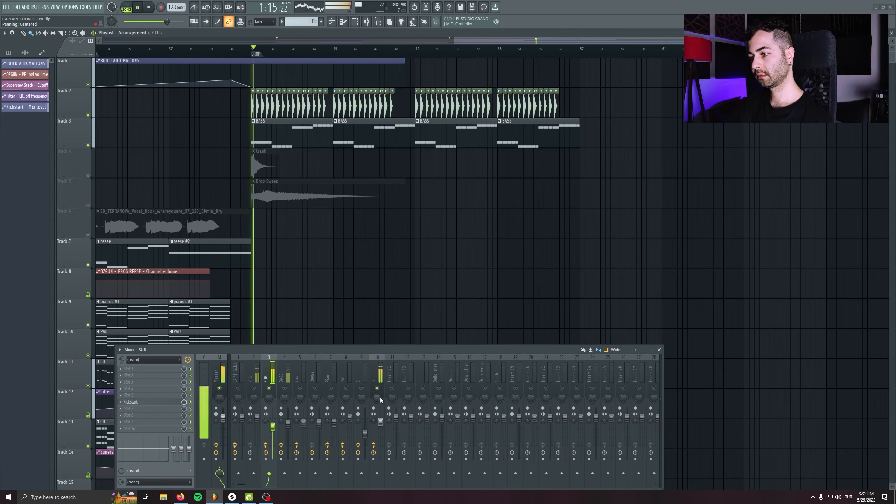
In the BASS pattern's Sub Bass notes, rework the start of bars 2 and 4 into three shorter notes each
double_click(293, 144)
scroll(231, 362, "up", 1)
left_click_drag(282, 357, 288, 356)
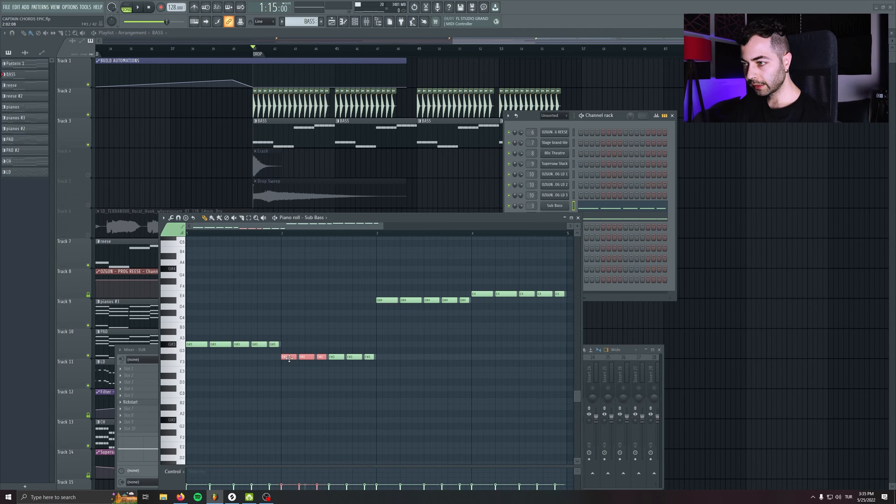
scroll(369, 350, "right", 2)
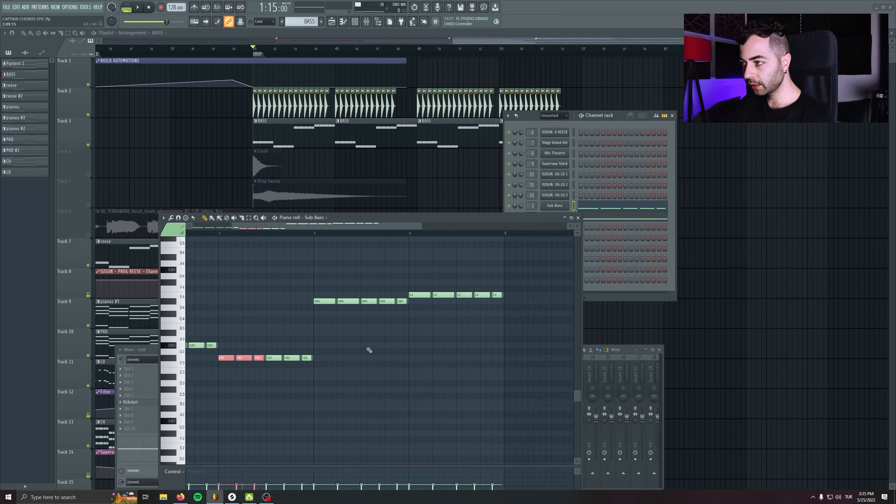
scroll(369, 350, "right", 1)
right_click(408, 295)
left_click_drag(478, 307, 482, 307)
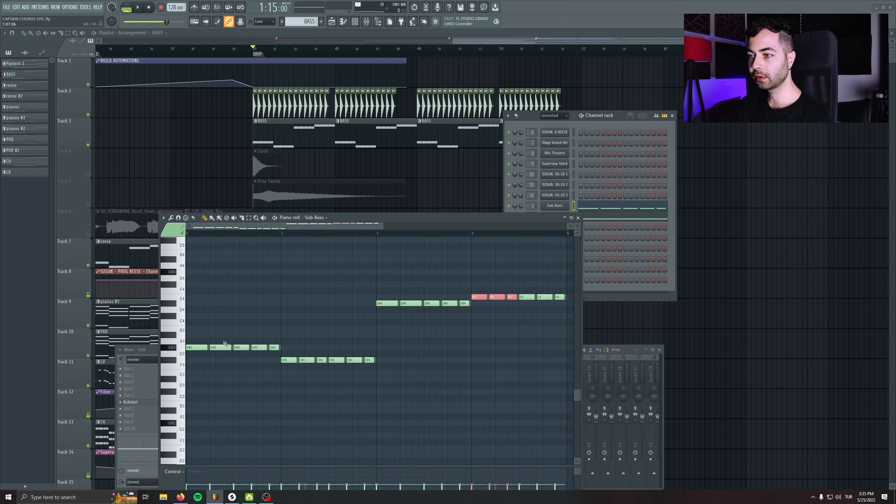
left_click(578, 218)
Play the drop from bar 41 and examine the edited Sub Bass notes against the playback
key("space")
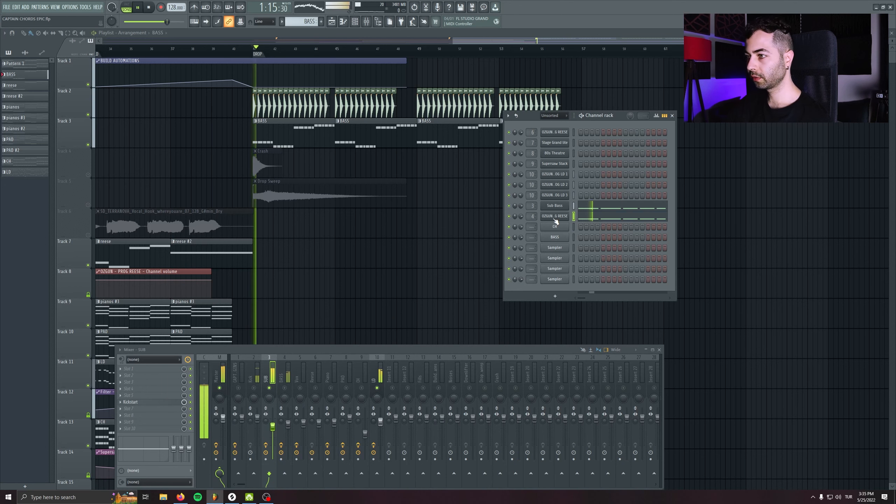
left_click(584, 208)
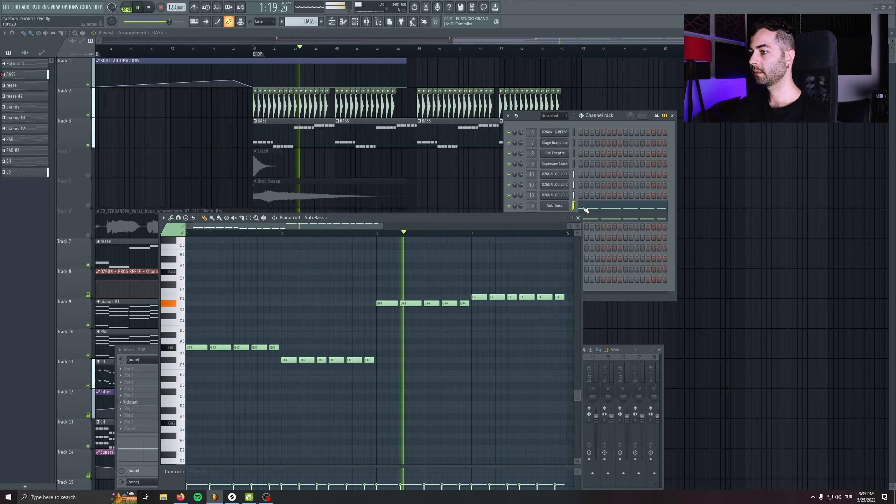
scroll(494, 341, "right", 1)
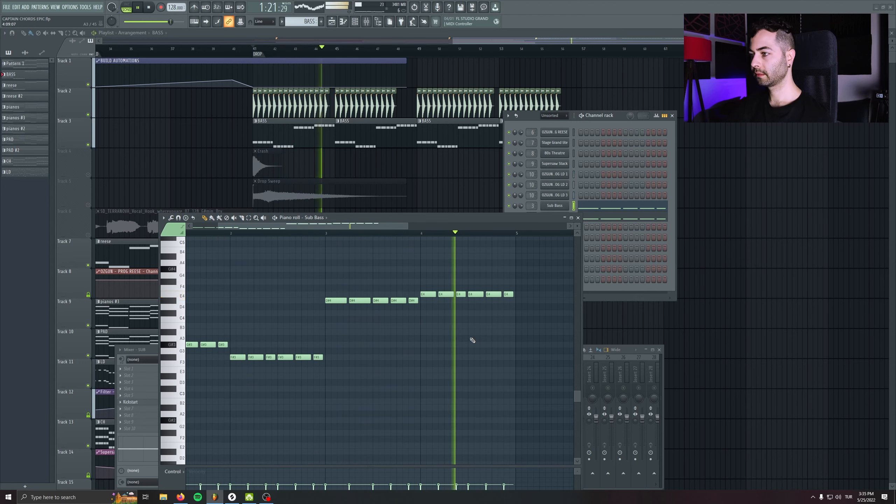
key("F7")
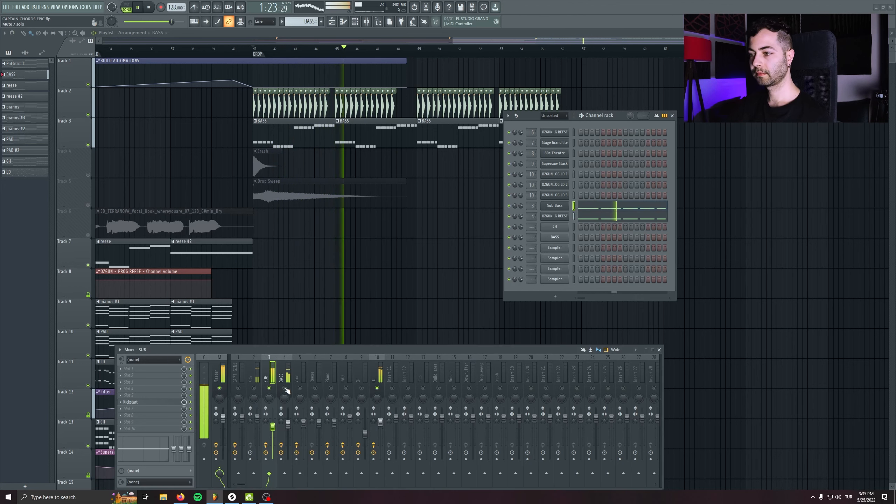
Open LFOTool on the Master track to watch the output waveform and pull the LD mixer volume all the way down
left_click(381, 423)
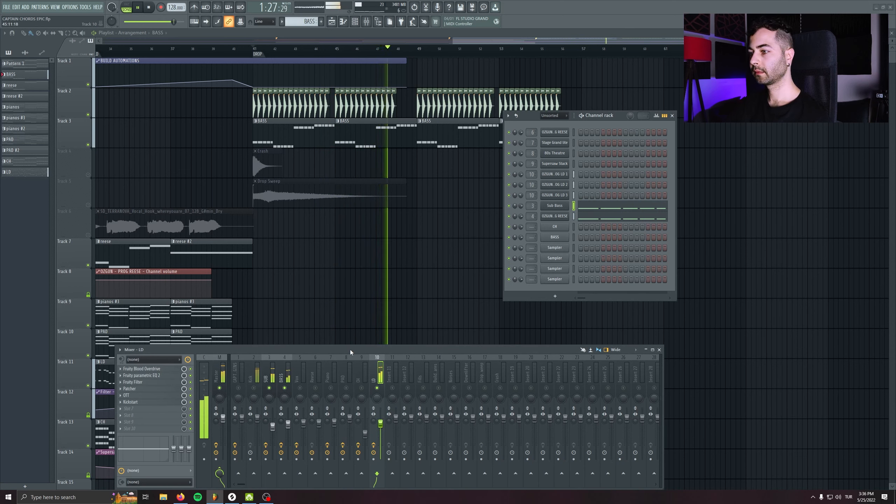
left_click(224, 369)
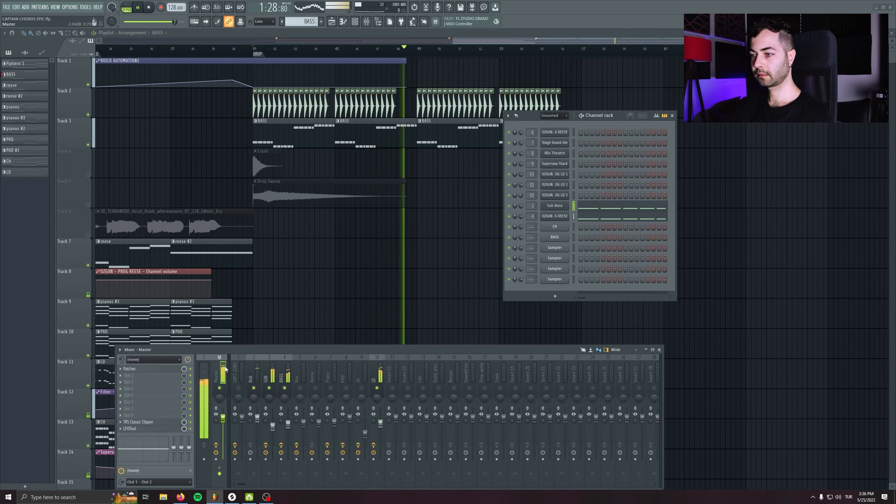
left_click(143, 428)
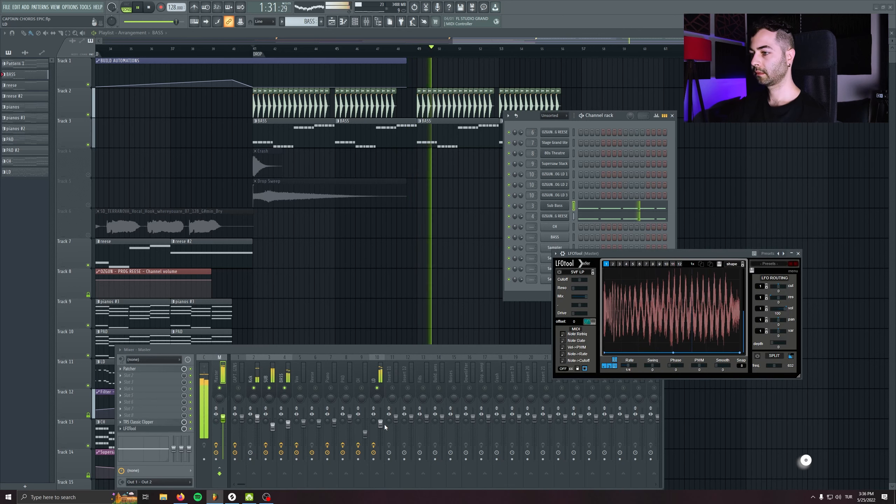
left_click_drag(380, 424, 380, 459)
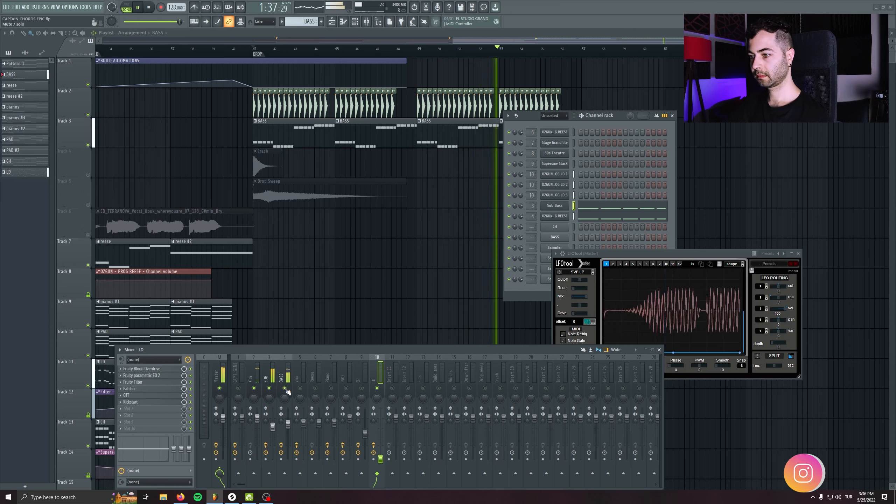
Lower the BASS mixer volume slightly and bring the LD volume back up to about 79% while replaying the drop
left_click(288, 426)
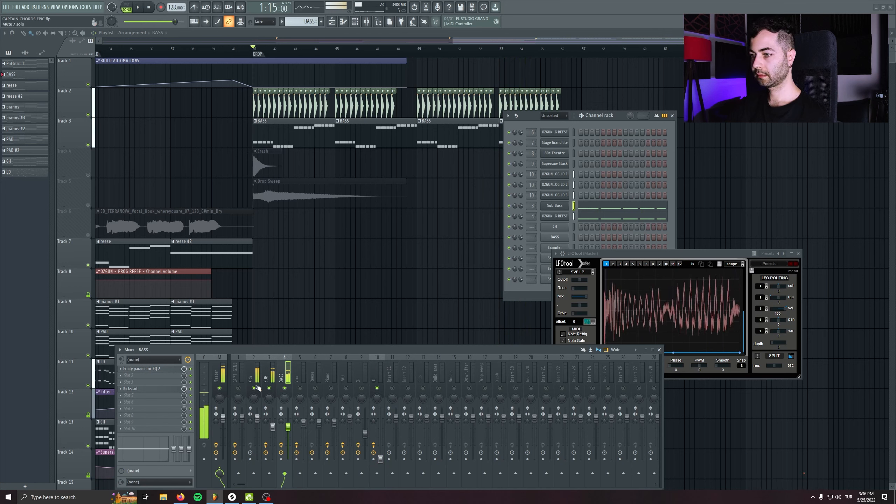
key("space")
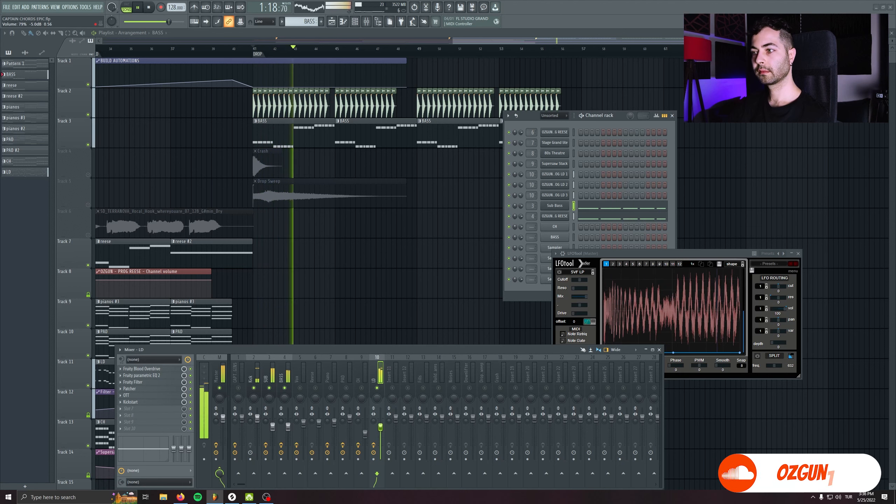
left_click(418, 303)
right_click(419, 303)
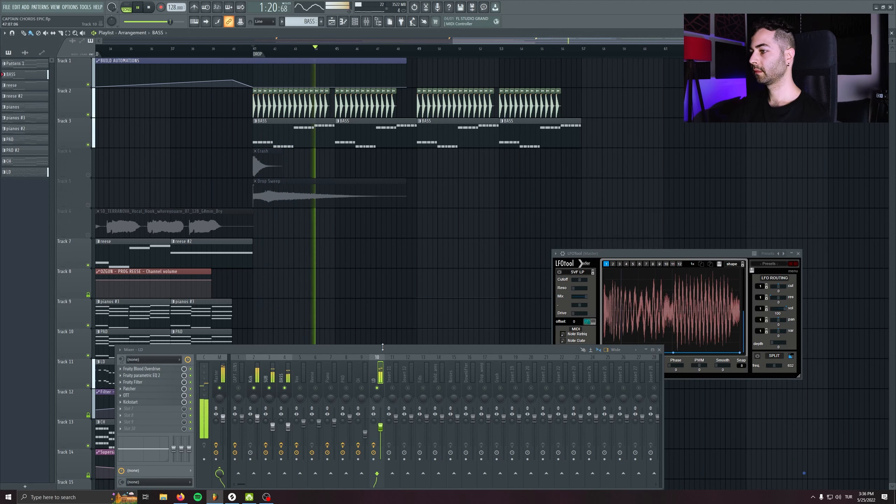
Slightly boost the mid and high bands in the LD track's Fruity Parametric EQ 2 during playback
left_click(130, 388)
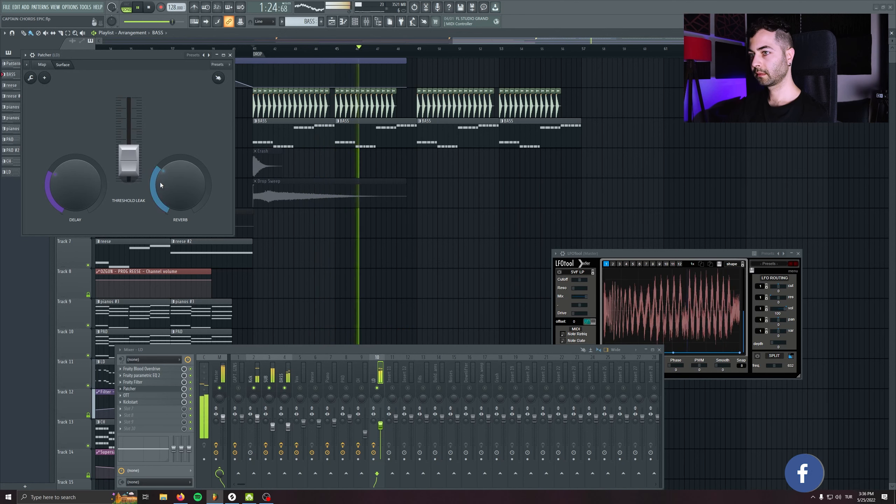
left_click(141, 376)
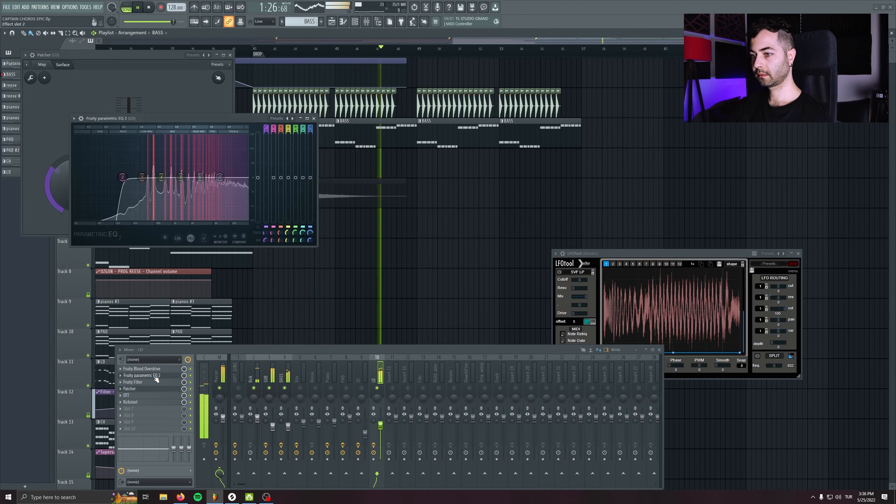
left_click_drag(212, 170, 210, 172)
left_click_drag(220, 178, 223, 172)
mouse_move(163, 178)
left_mouse_down()
mouse_move(153, 161)
mouse_move(155, 173)
left_mouse_up()
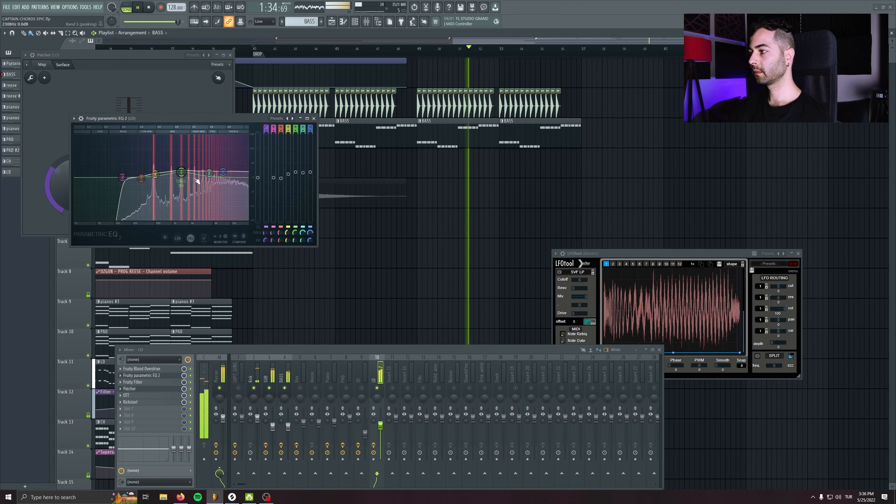
left_click(314, 118)
left_click(230, 55)
left_click(635, 193)
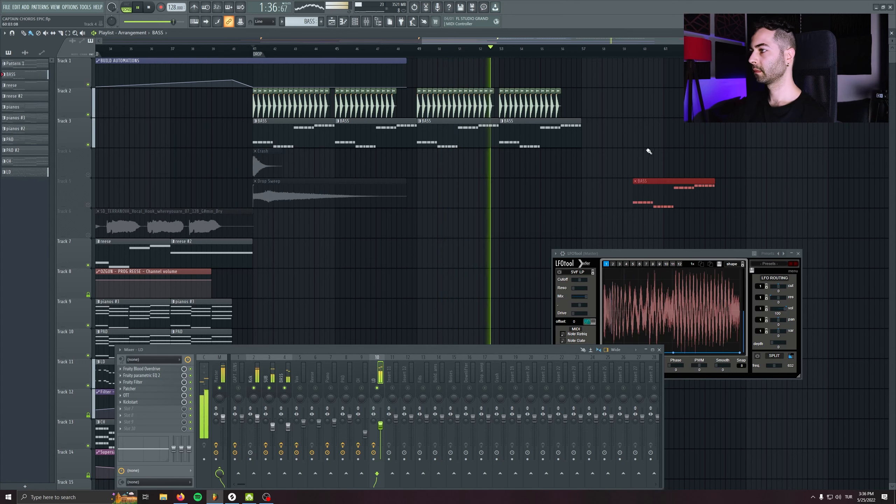
right_click(639, 205)
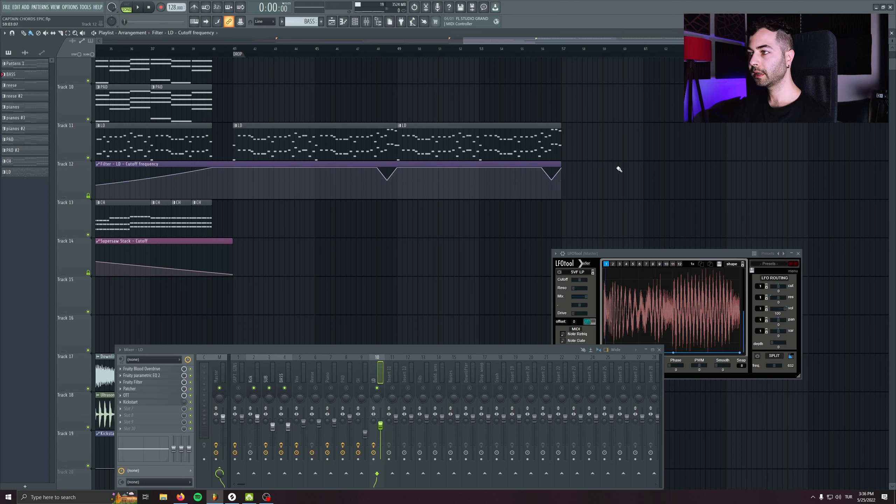
left_click(652, 176)
right_click(652, 176)
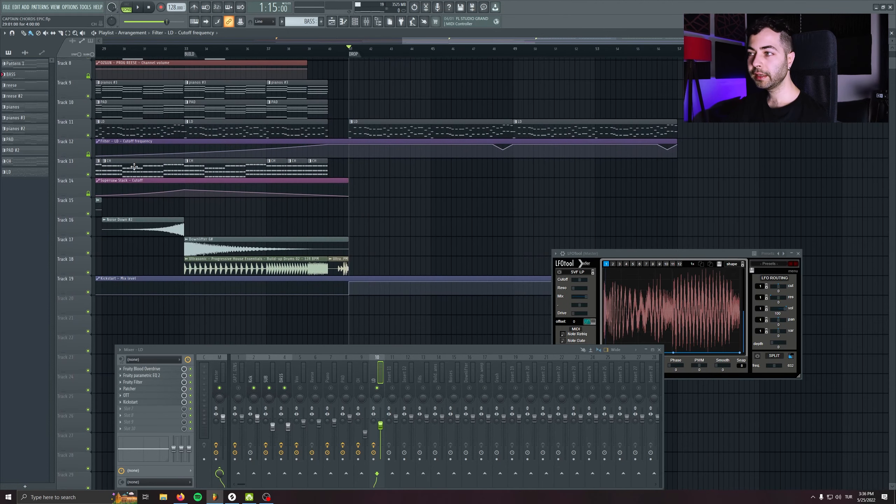
Copy the four-bar CH clip to the drop at bar 41 on Track 13 and make it a unique pattern
left_click_drag(452, 189, 281, 206)
right_click(258, 184)
left_click(272, 230)
In the CH #2 pattern, delete the repeated notes so one chord remains per bar, and extend the chords to full-bar length
double_click(285, 194)
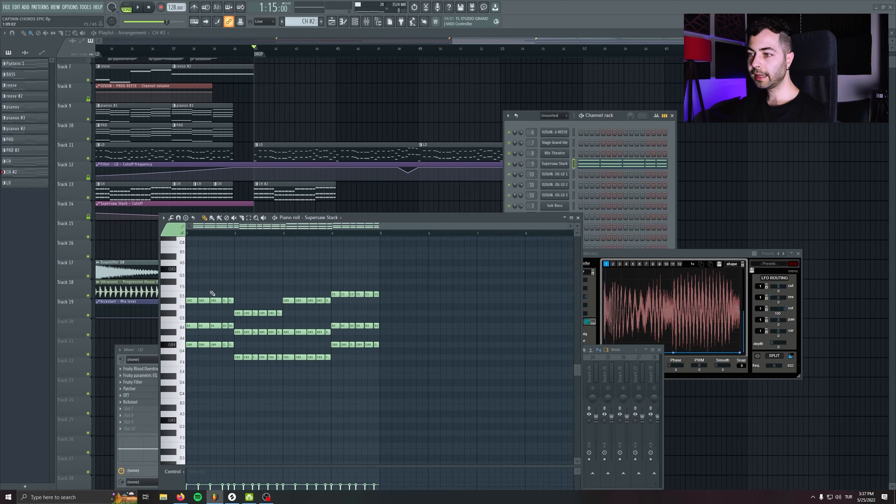
left_click_drag(227, 364, 235, 365)
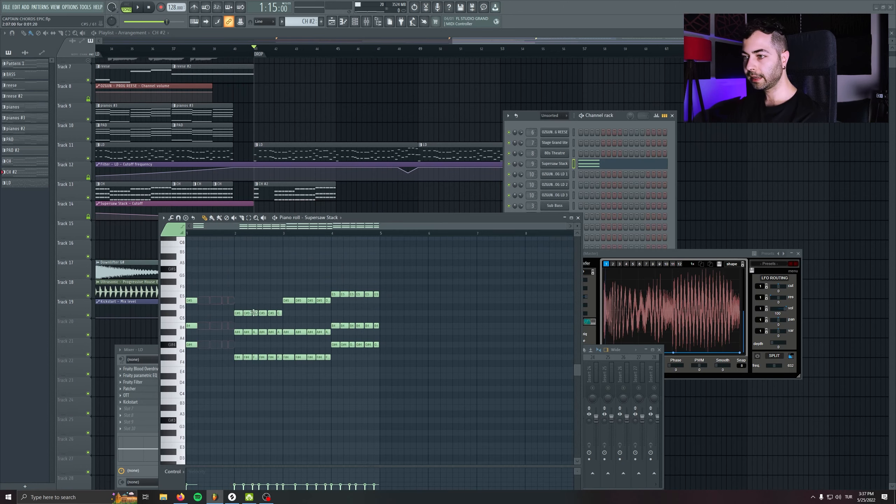
left_click_drag(239, 300, 282, 391)
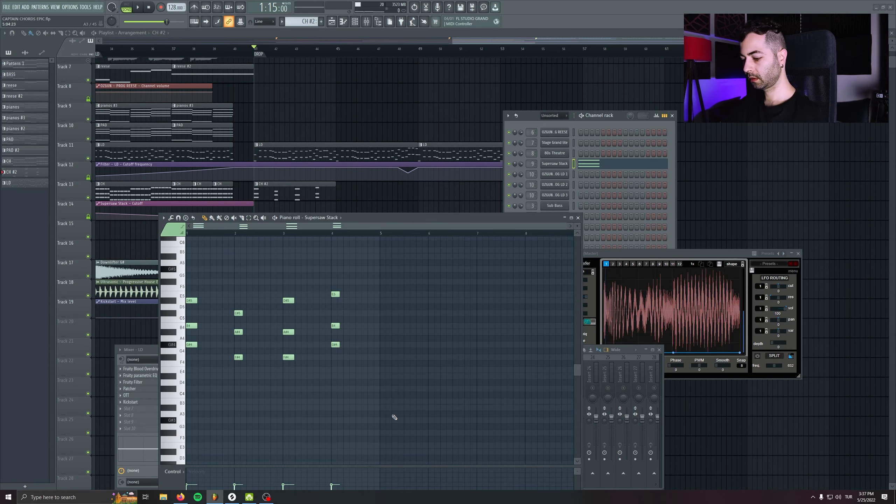
key("ctrl+a")
key("ctrl+l")
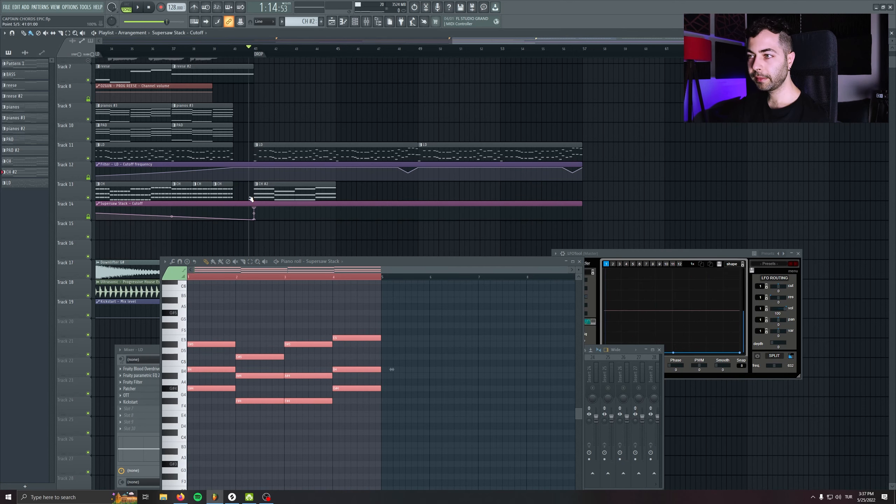
Keep the Supersaw Stack cutoff automation raised from the drop at bar 41 to bar 57, and solo Track 13 for playback
left_click_drag(349, 207, 579, 184)
key("space")
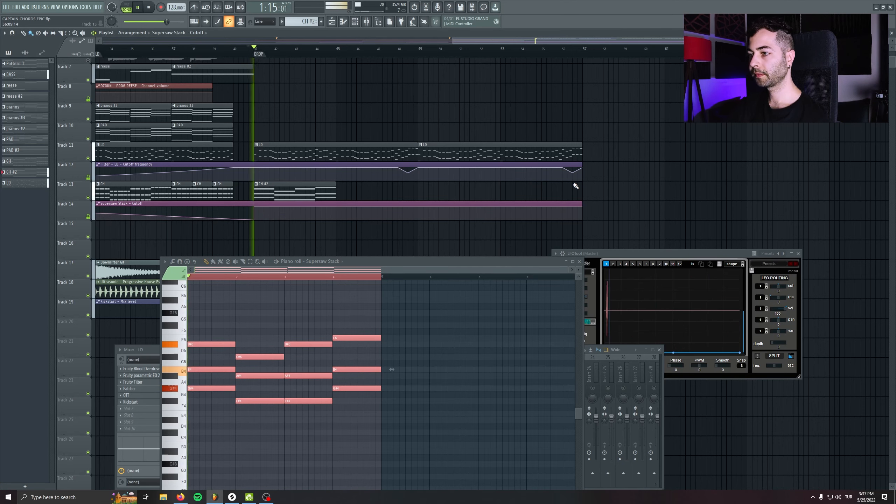
left_click(88, 198, "ctrl")
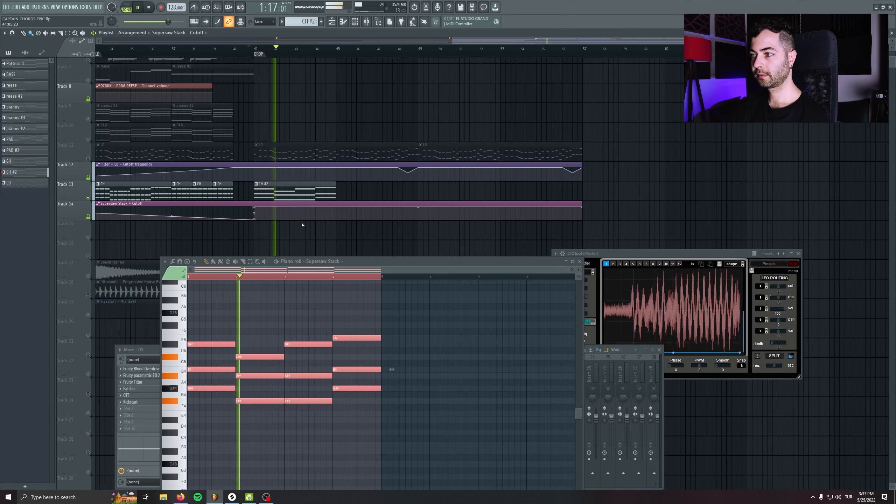
key("F7")
key("space")
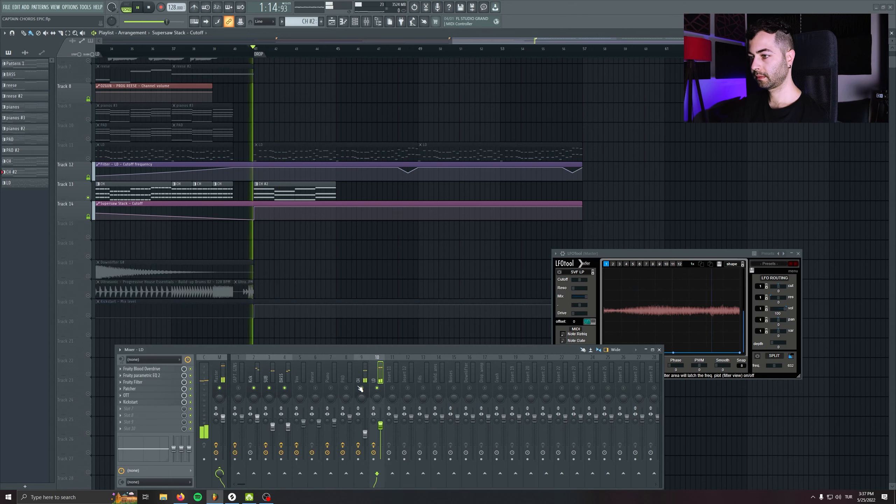
Place a CH #2 clip at bar 45 and add short dips to the Supersaw Stack cutoff automation before bars 49 and 57
left_click(343, 193)
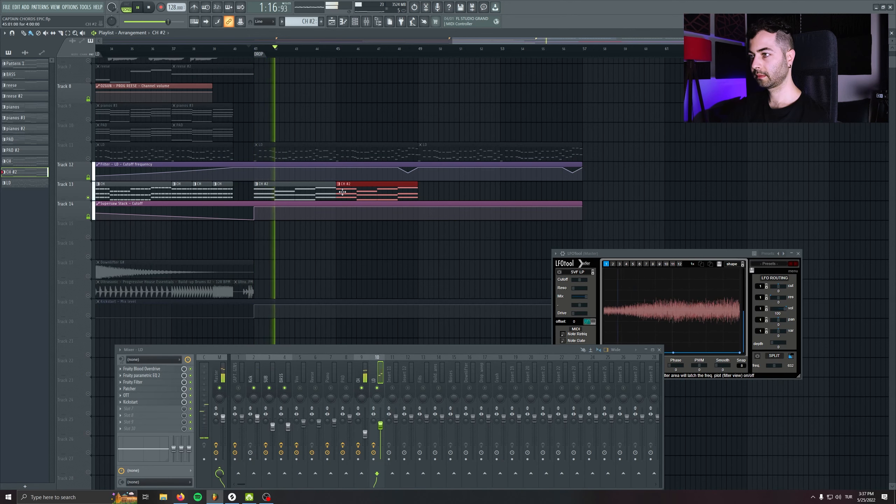
right_click(398, 207)
right_click(408, 215)
right_click(418, 207)
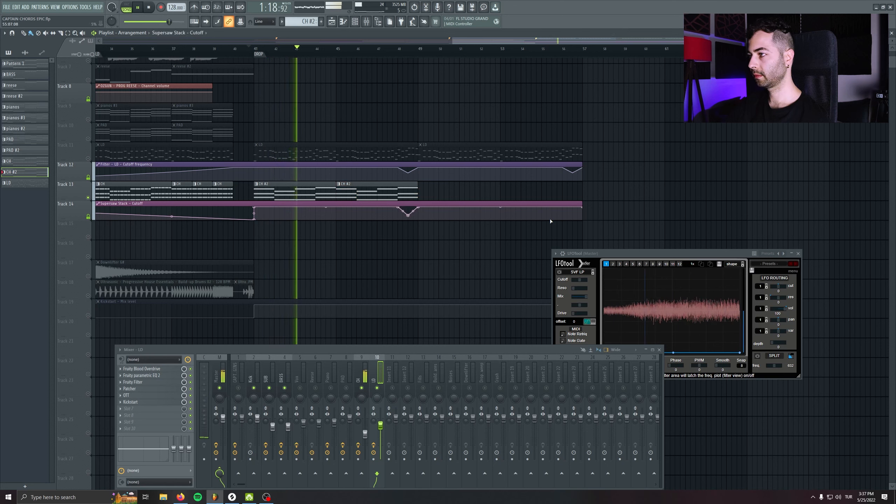
right_click(562, 207)
right_click(572, 215)
Place CH #2 clips at bars 49 and 53 on Track 13 to fill the rest of the drop
left_click(425, 194)
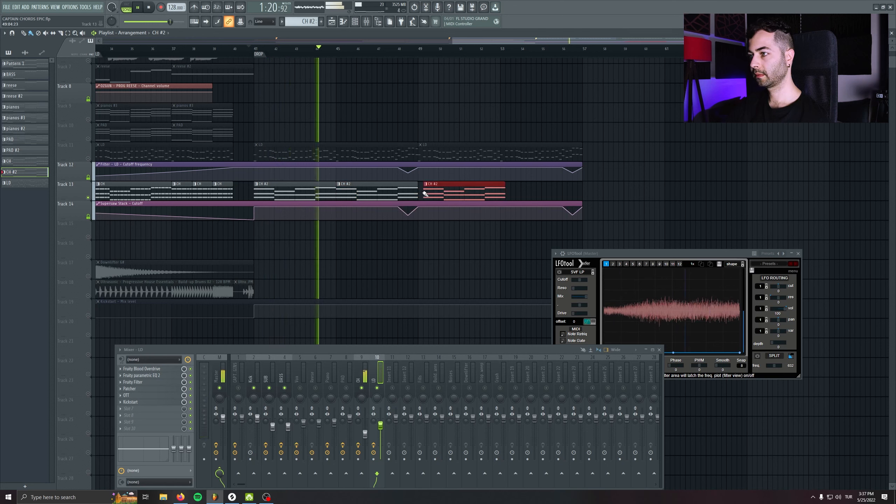
left_click(530, 194)
left_click_drag(529, 194, 508, 194)
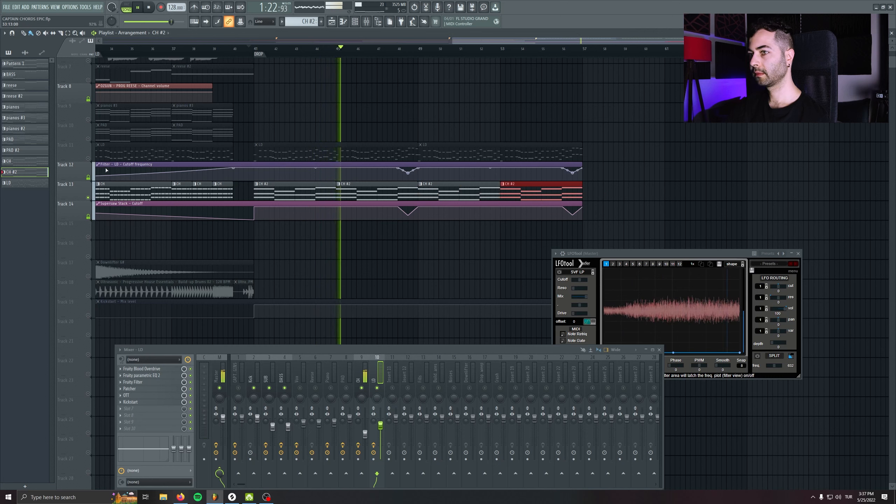
Unmute Tracks 11 and 19 and lower the CH mixer volume to about 56% during playback
left_click(88, 159)
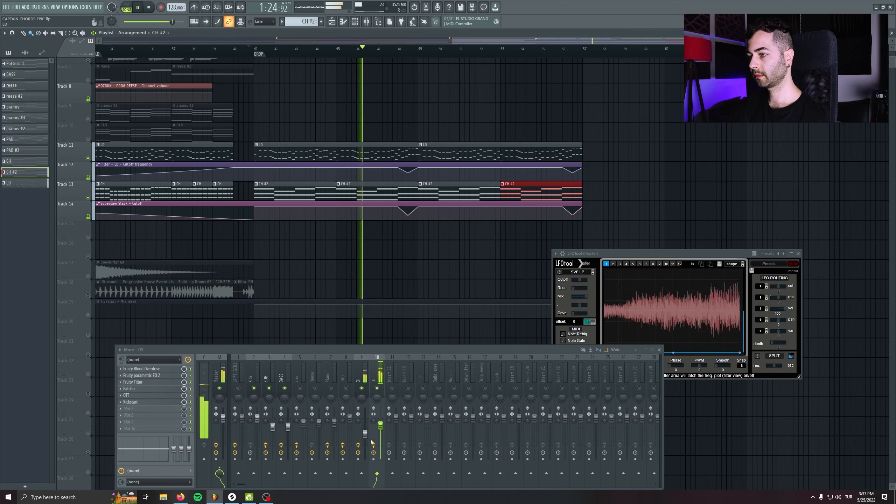
left_click_drag(365, 434, 365, 436)
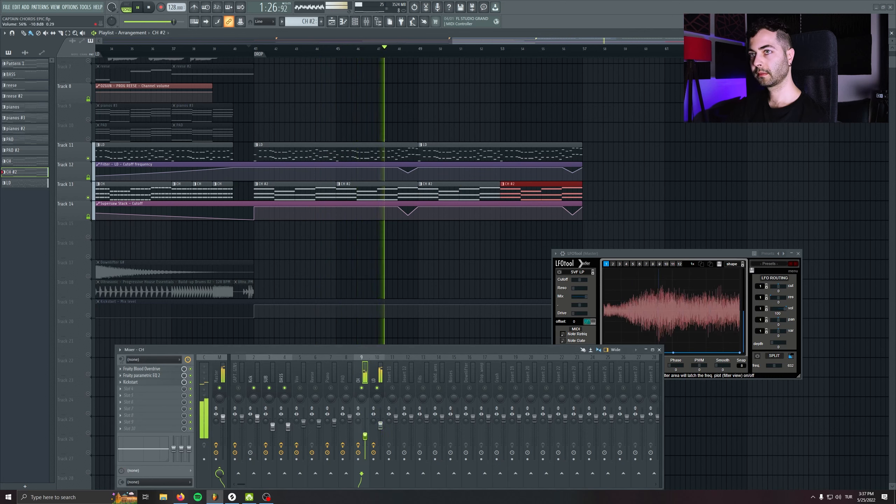
left_click(88, 314)
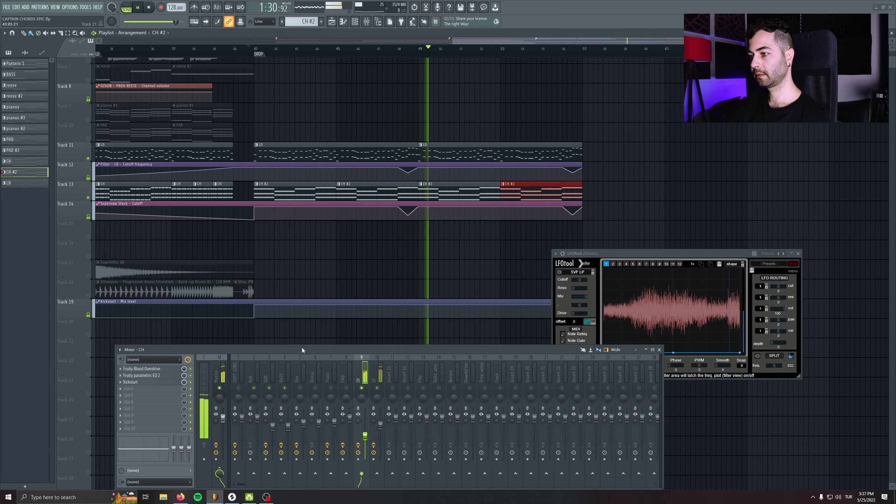
key("space")
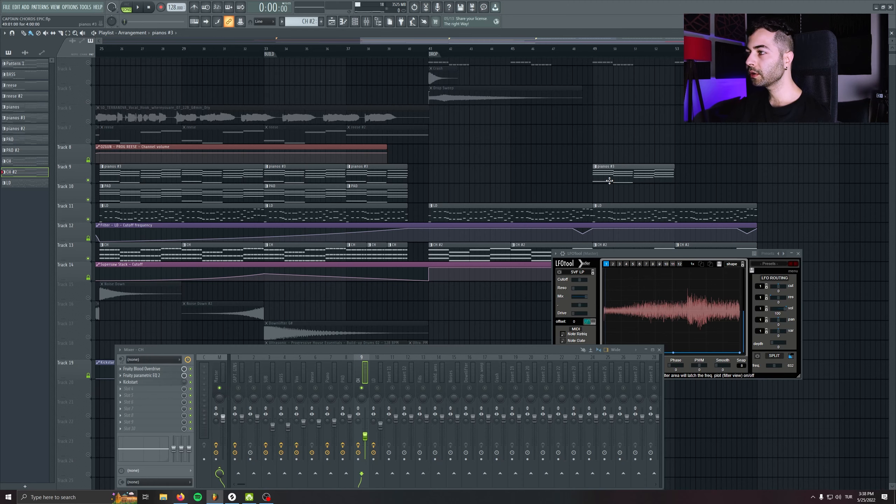
Place two pianos #3 clips on Track 9 at bars 49 and 53 and set the playback position to bar 49
left_click_drag(610, 181, 451, 198)
left_click_drag(584, 164, 497, 193)
left_click(259, 49)
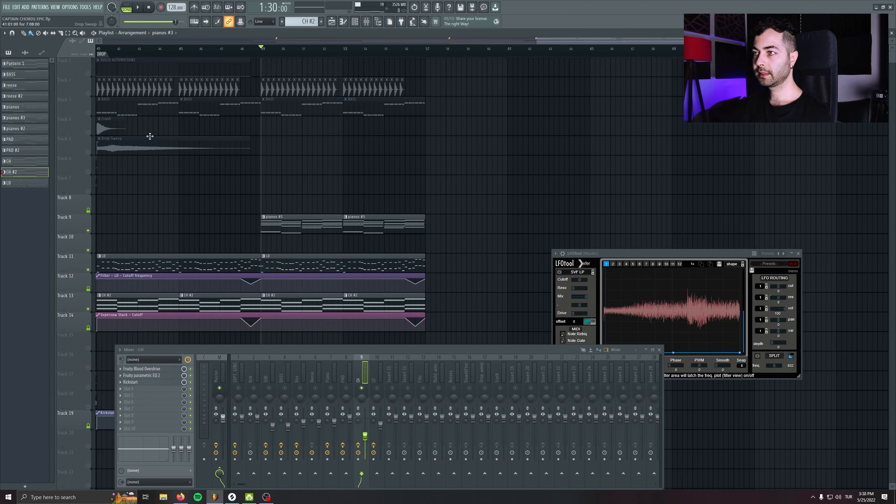
Unmute the kick and BASS playlist tracks and play the second half of the drop from bar 49
left_click(88, 94)
left_click(88, 113)
left_click_drag(238, 166, 281, 143)
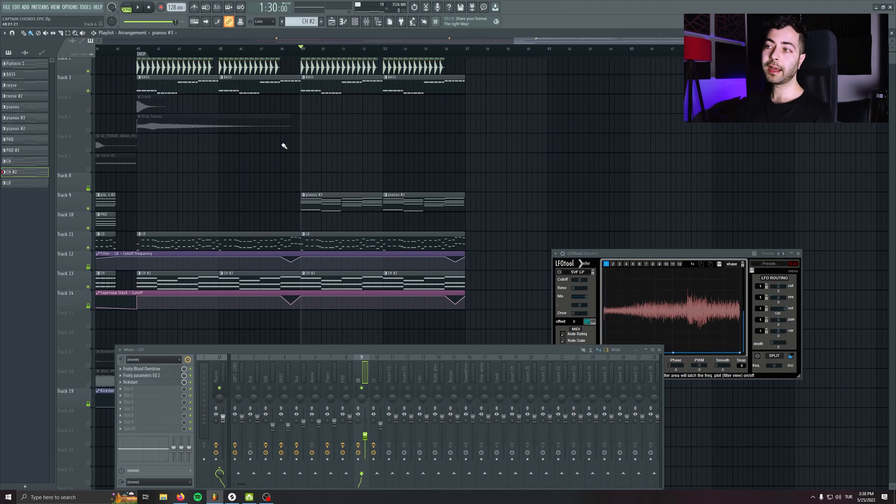
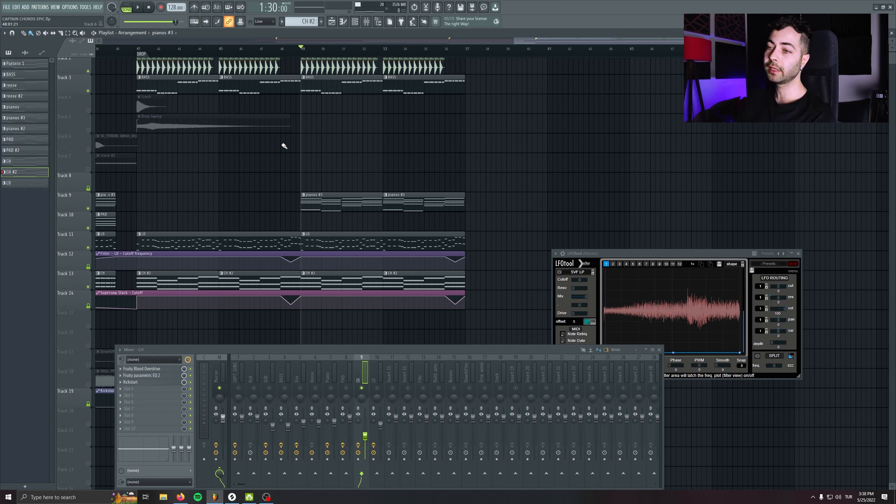
key("space")
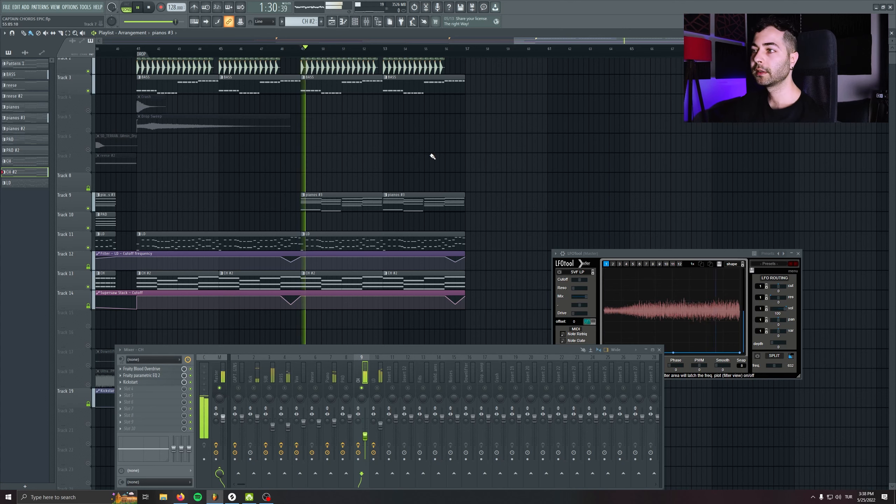
Unmute the Kick, SUB, BASS, Piano and LD mixer channels and set the Piano volume to about 91%
left_click(269, 388)
left_click(285, 388)
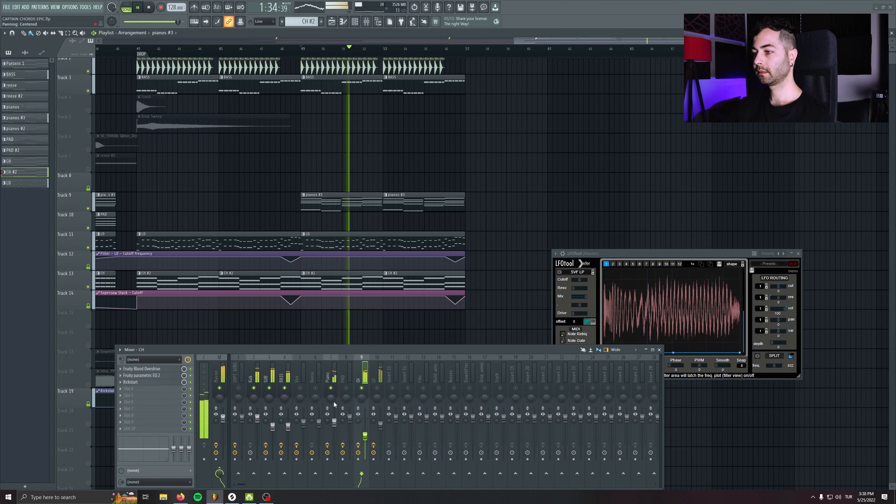
left_click_drag(334, 423, 334, 422)
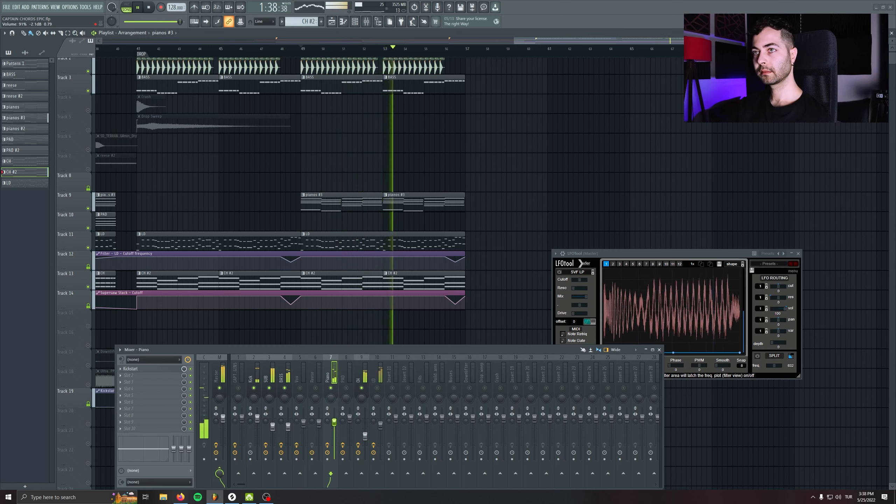
left_click(380, 425)
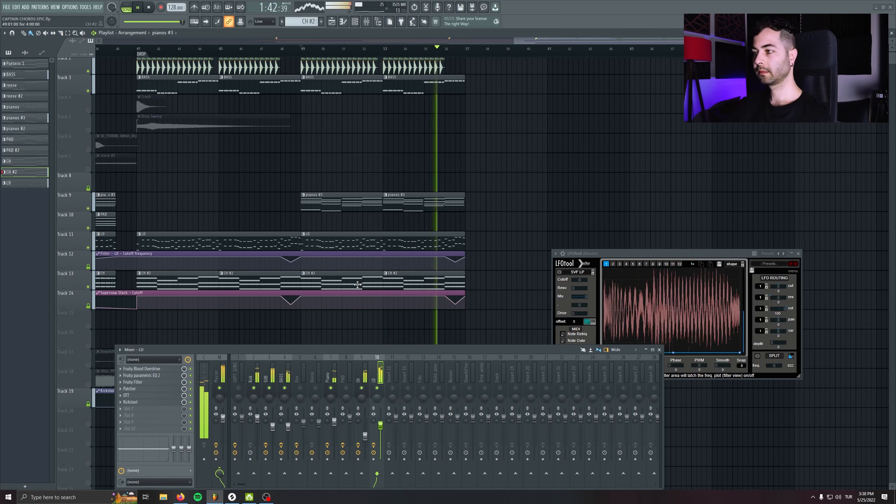
Set the gain of the Master track's TR5 Classic Clipper to 3.1 dB while replaying the drop from bar 49
left_click(216, 373)
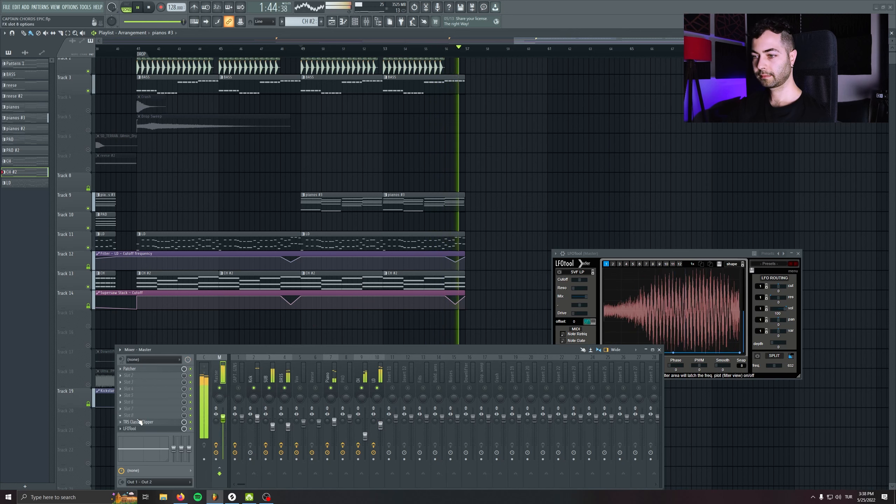
left_click(139, 422)
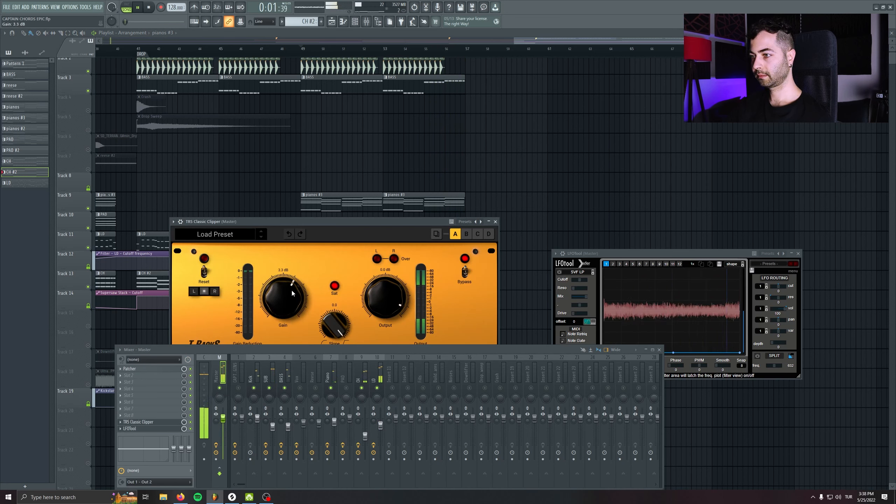
left_click_drag(292, 291, 292, 289)
key("space")
key("space")
key("space")
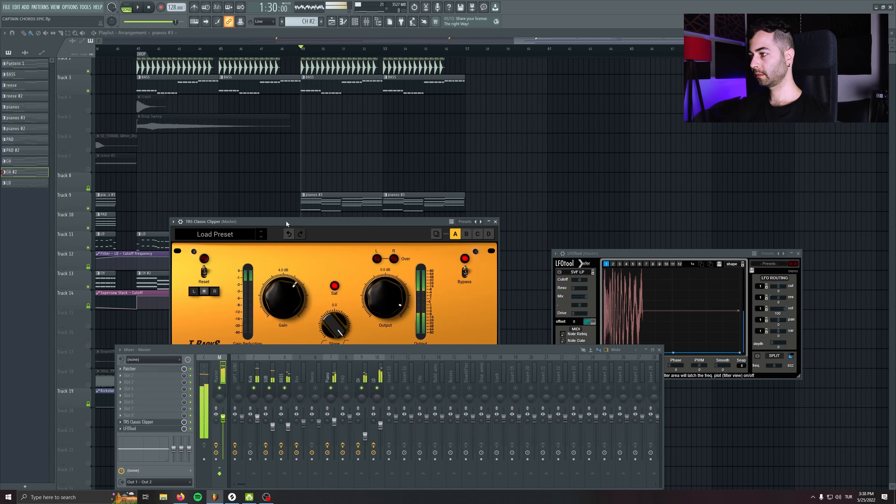
key("space")
left_click_drag(281, 307, 280, 312)
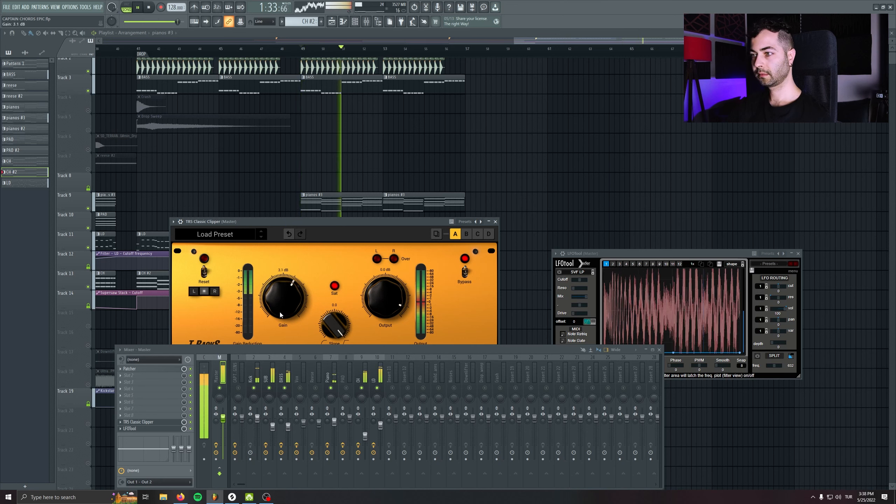
Raise the BASS mixer volume slightly and boost the low-mid and high-mid bands in its Fruity Parametric EQ 2
left_click(288, 430, "alt")
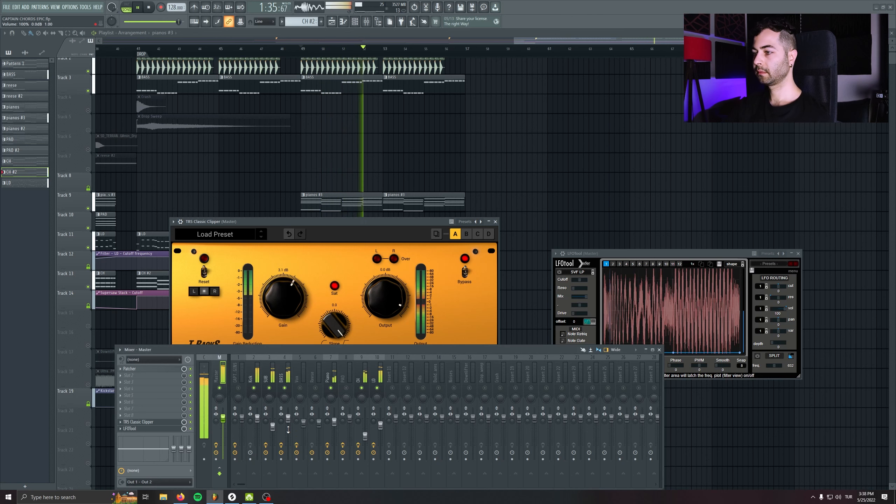
left_click_drag(288, 419, 288, 424)
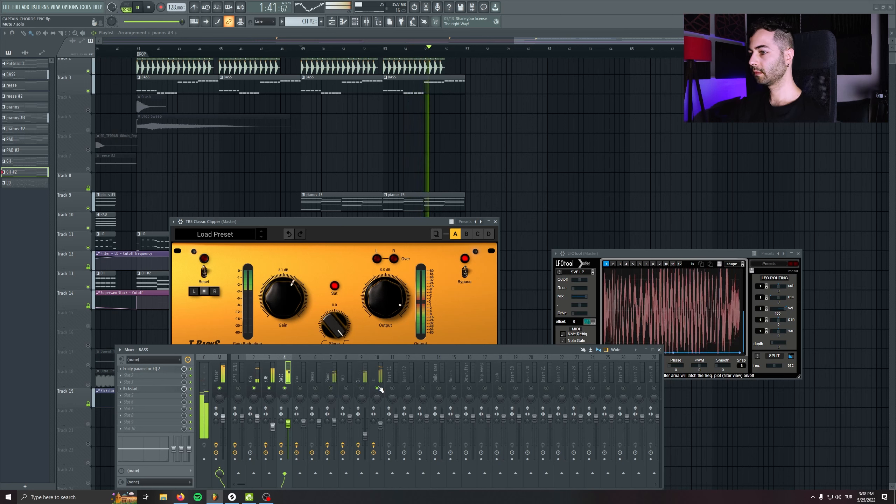
left_click(141, 369)
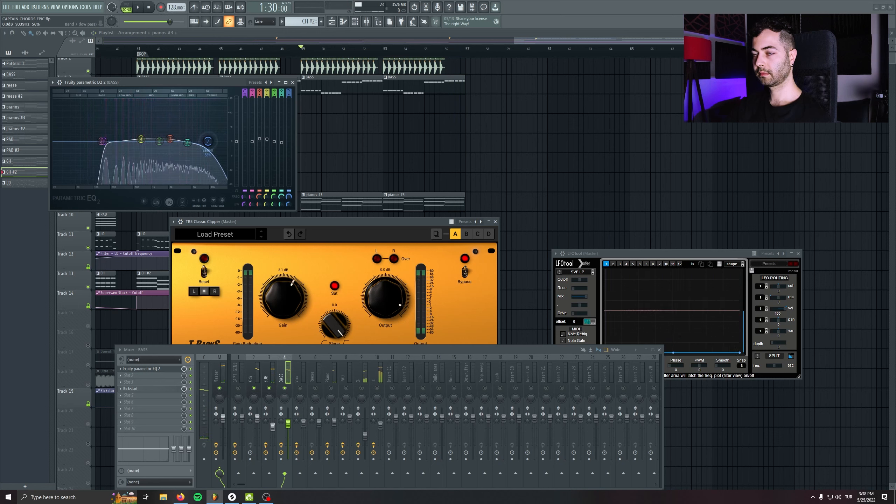
key("space")
left_click_drag(208, 141, 187, 123)
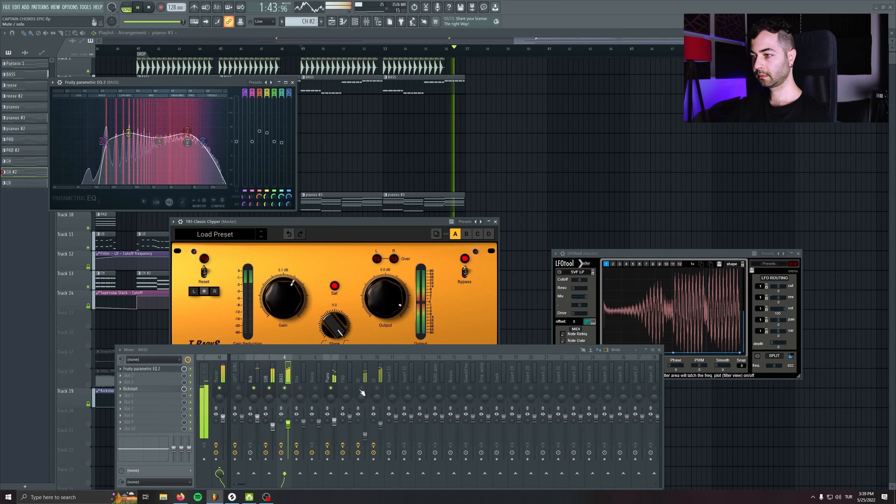
Replay the drop, comparing it with LD muted, and lower the CH mixer volume to about 48% and the LD volume to about 77%
key("space")
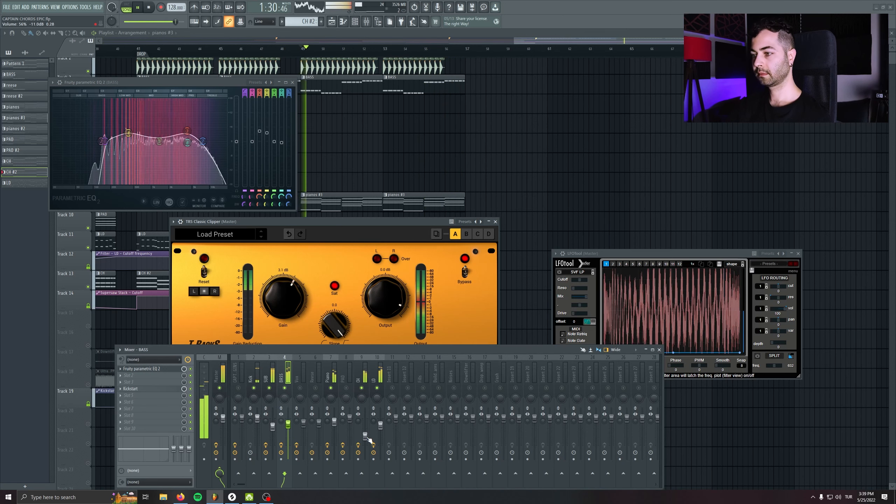
left_click(377, 388)
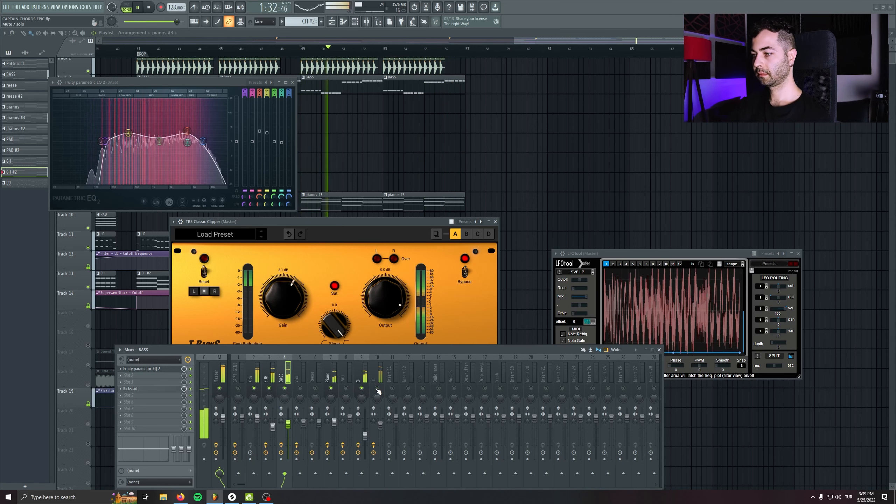
left_click_drag(367, 435, 367, 438)
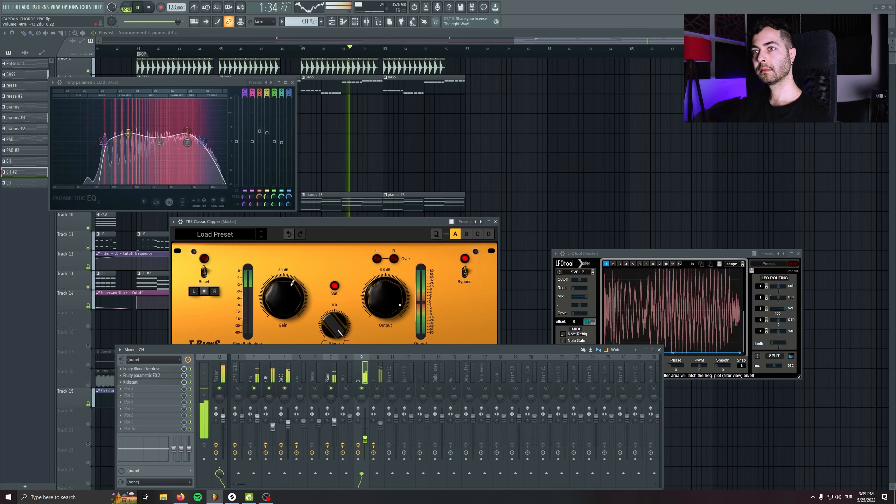
left_click(377, 388)
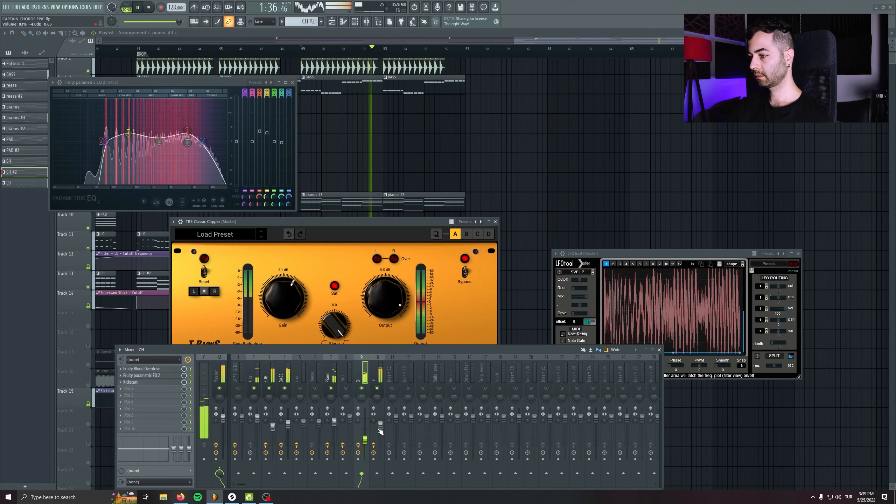
left_click(380, 426)
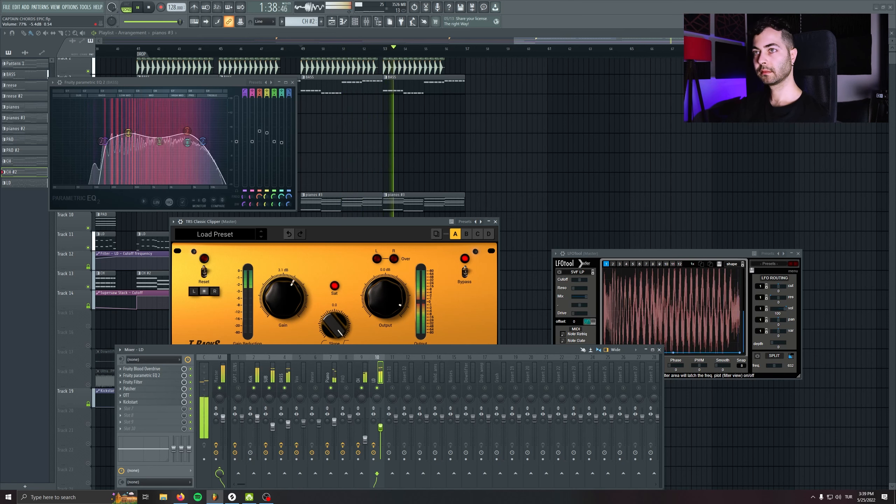
Close the Fruity Parametric EQ 2 and TR5 Classic Clipper windows and replay the drop from bar 41
key("space")
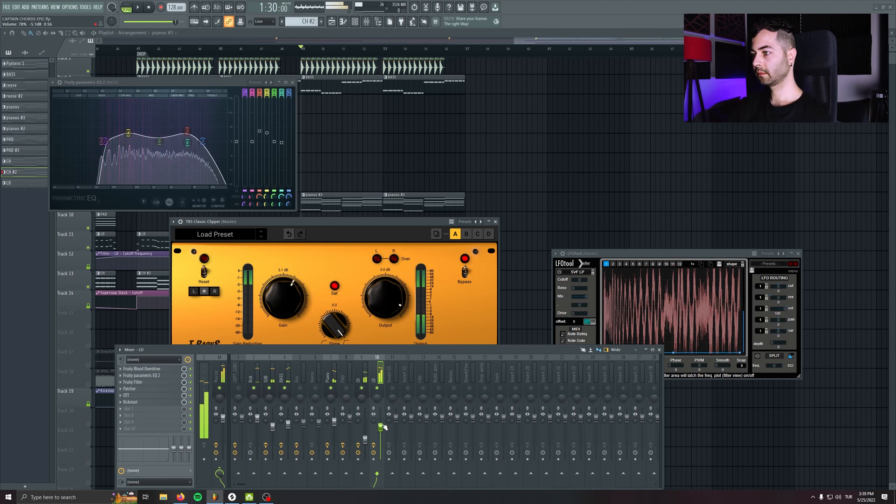
left_click(292, 82)
left_click(495, 221)
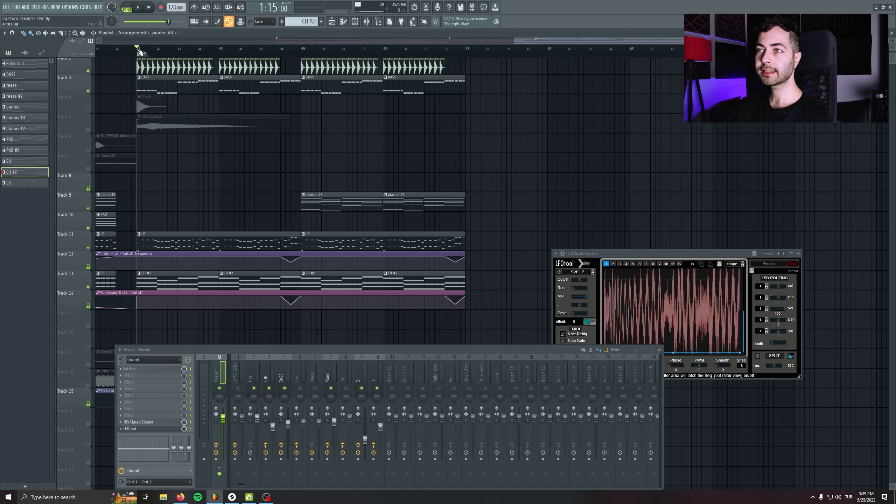
scroll(362, 160, "down", 2, "alt")
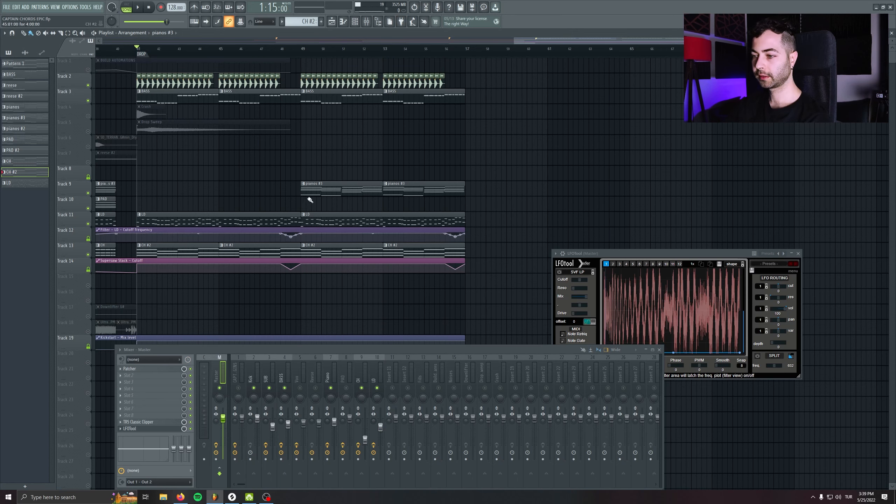
key("space")
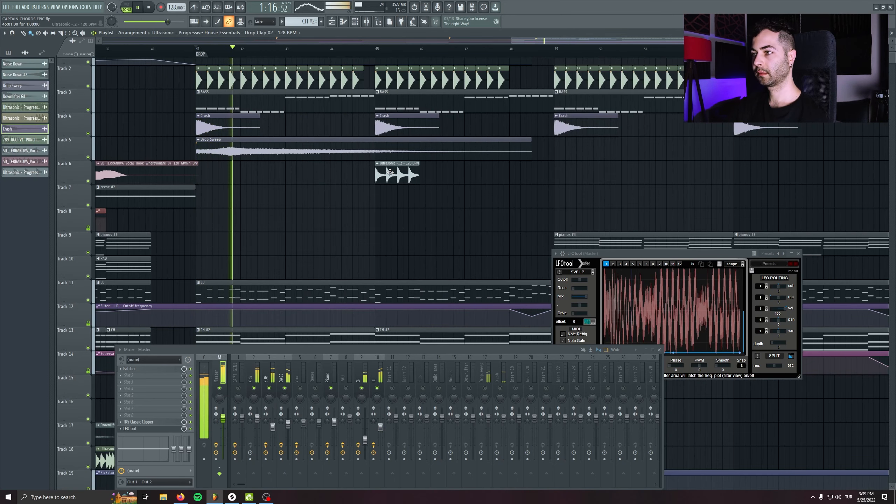
Insert a playlist track at Track 6, move the Drop Clap 02 clip up into it and open the clip's channel settings
right_click(80, 168)
left_click(92, 304)
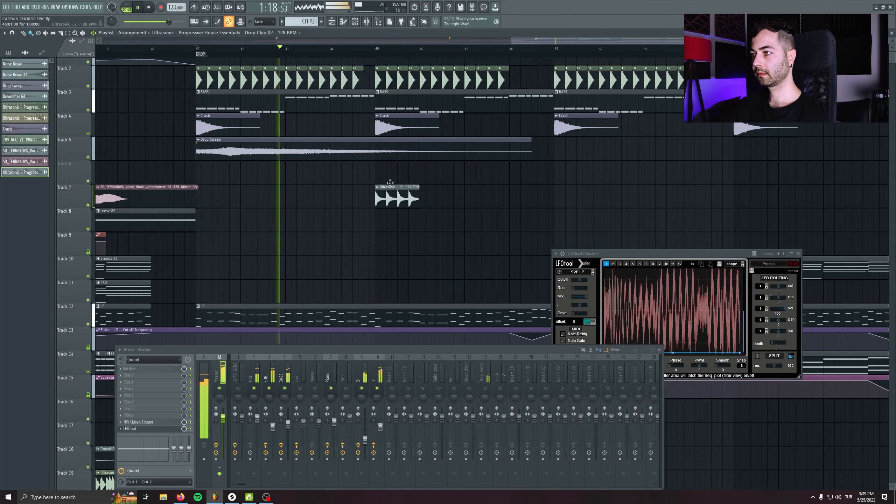
left_click_drag(390, 182, 390, 159)
double_click(390, 159)
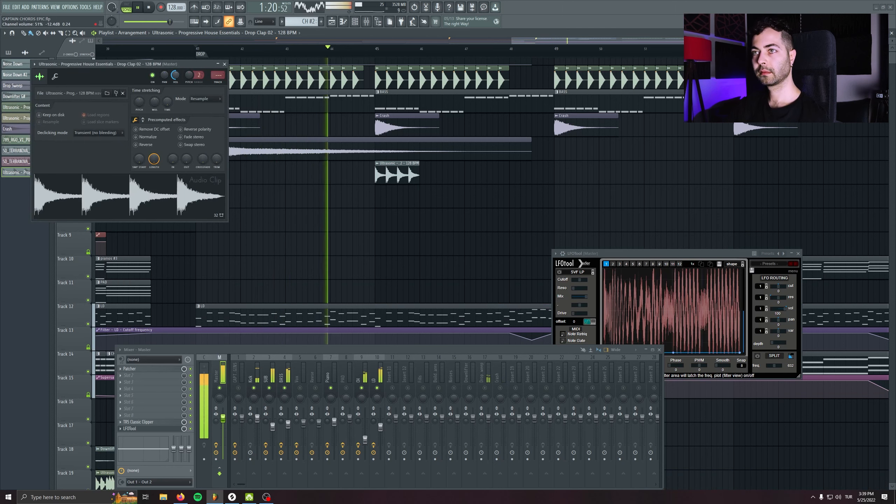
Repeat the Drop Clap 02 clip on Track 6 from bar 45 to 48 and from bar 49 to 58
left_click(422, 175)
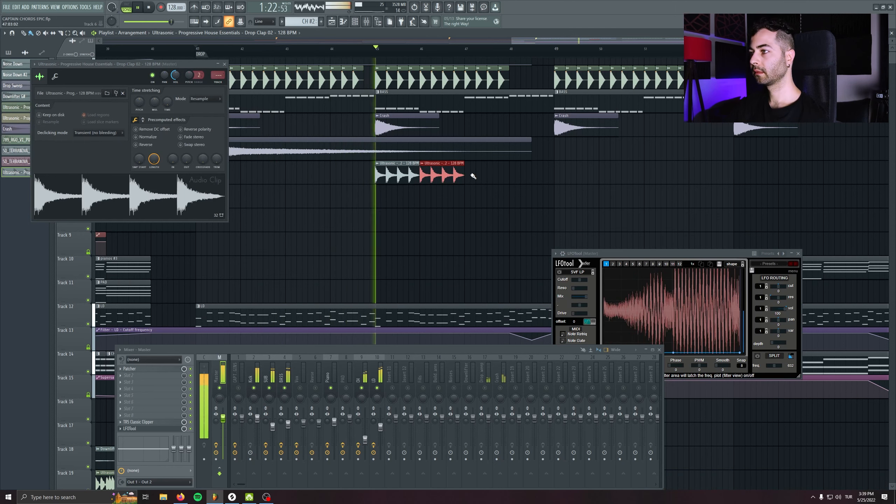
left_click(474, 175)
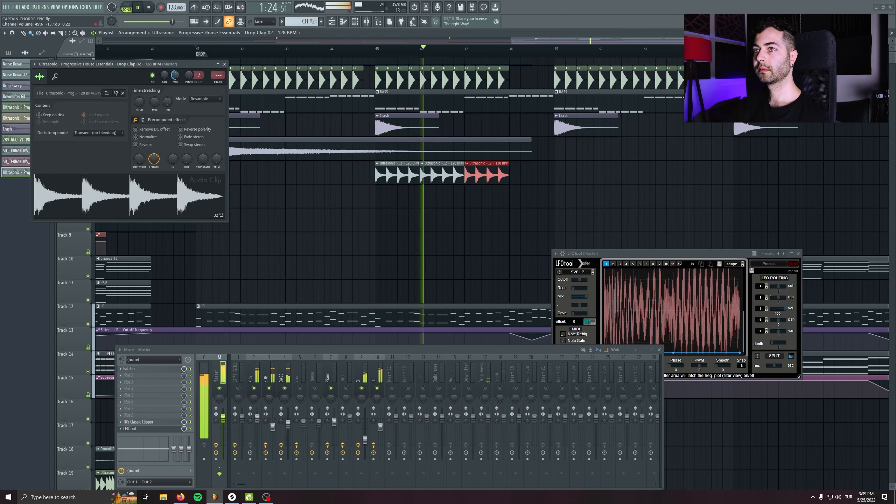
left_click(224, 65)
left_click_drag(480, 181, 317, 182)
mouse_move(319, 193)
left_mouse_down()
mouse_move(231, 176)
mouse_move(543, 176)
left_mouse_up()
mouse_move(631, 172)
left_mouse_down()
mouse_move(777, 173)
mouse_move(766, 173)
left_mouse_up()
Lower the Master TR5 Classic Clipper gain to 2.0 dB, close the plugin and save the project
left_click(140, 423)
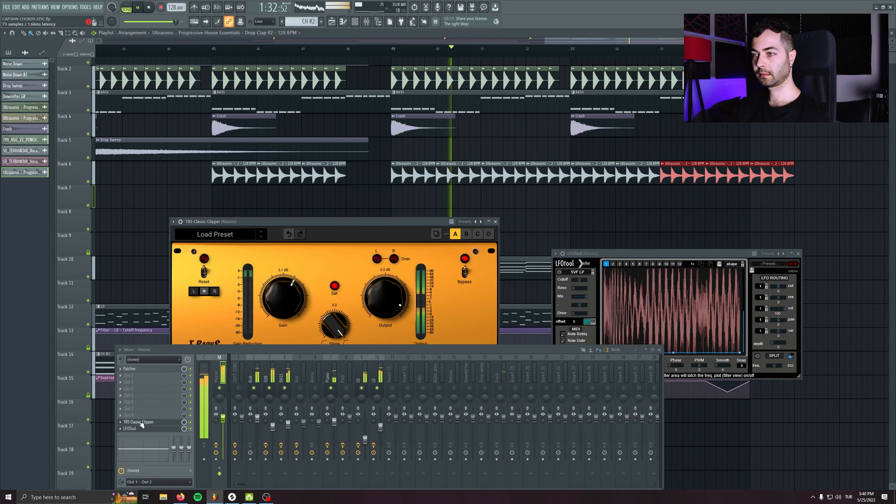
left_click_drag(272, 302, 272, 310)
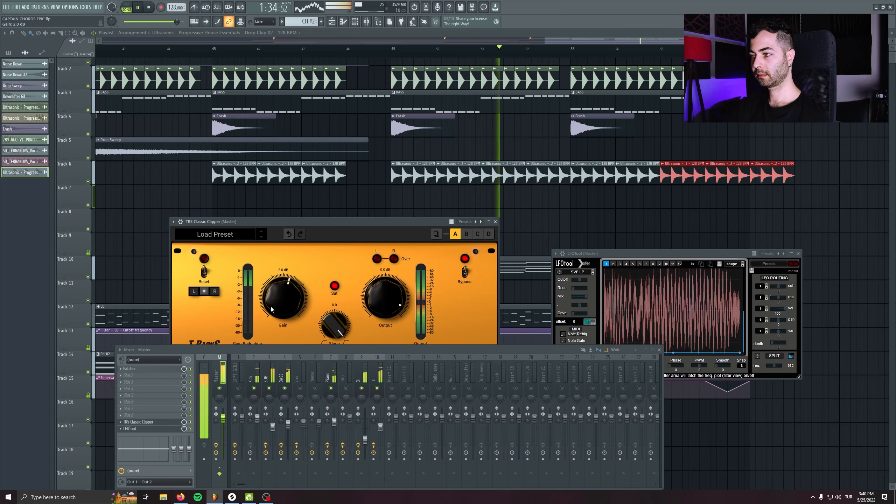
left_click(495, 222)
left_click_drag(576, 211, 622, 226)
key("ctrl+s")
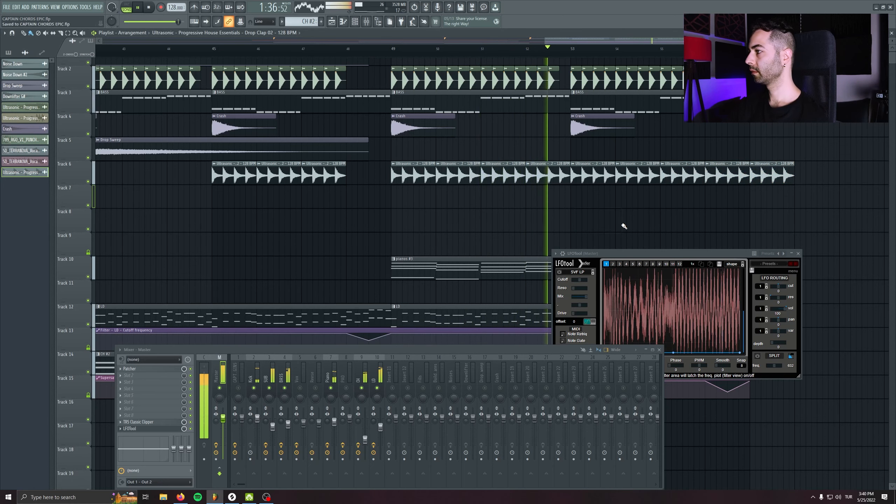
Delete the last two Drop Clap 02 clips on Track 6 so the row ends at bar 56, and stop playback
right_click(776, 177)
right_click(737, 176)
scroll(504, 185, "down", 1)
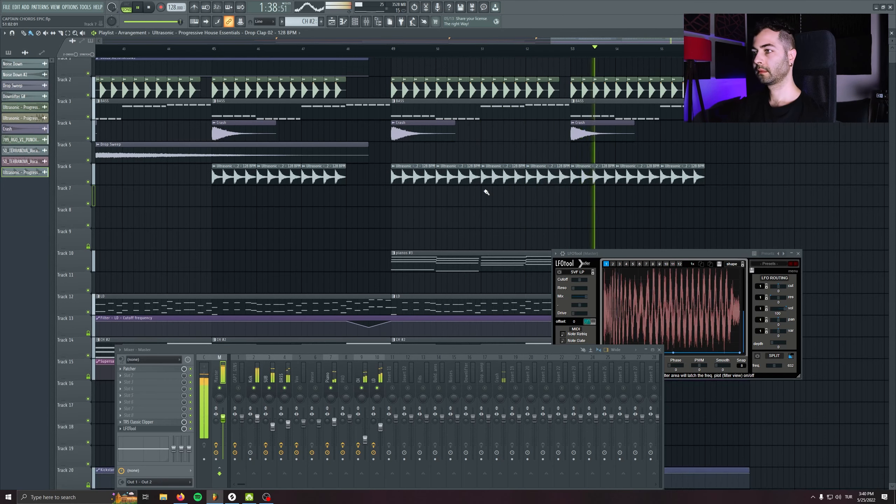
left_click(139, 9)
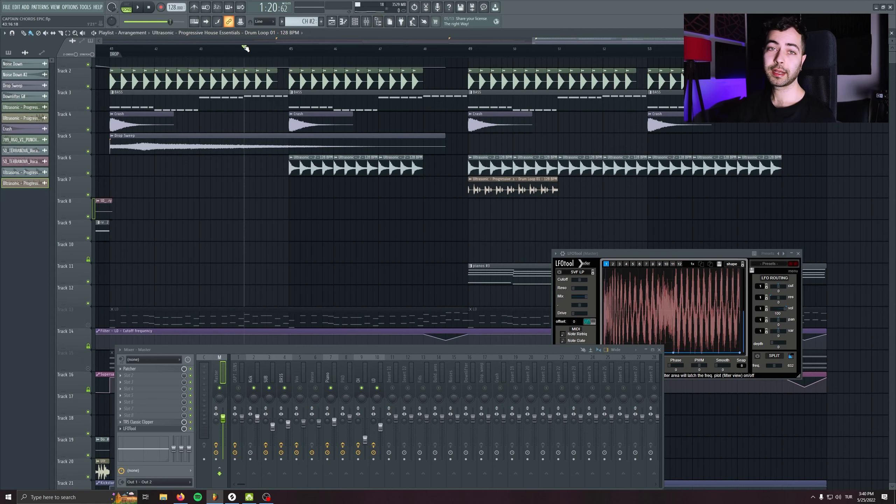
Replay the drop from bar 41 and check the BASS mixer channel and the channel rack
left_click_drag(364, 164, 339, 182)
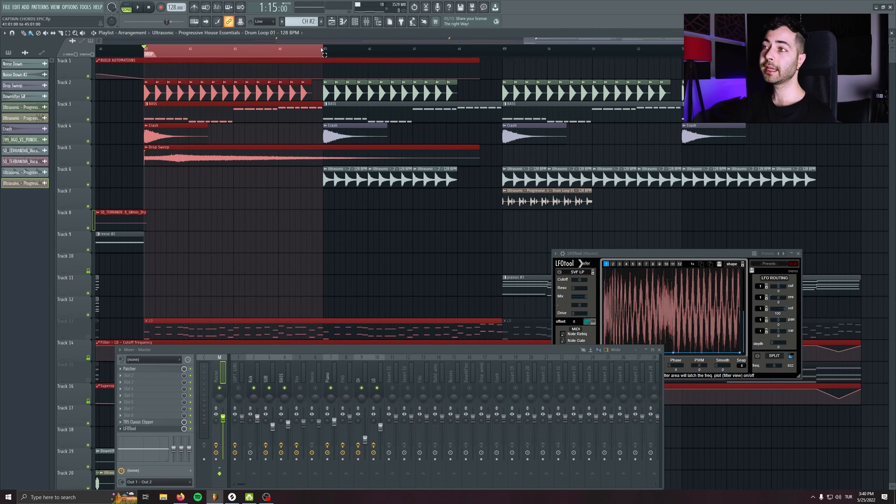
left_click(274, 52)
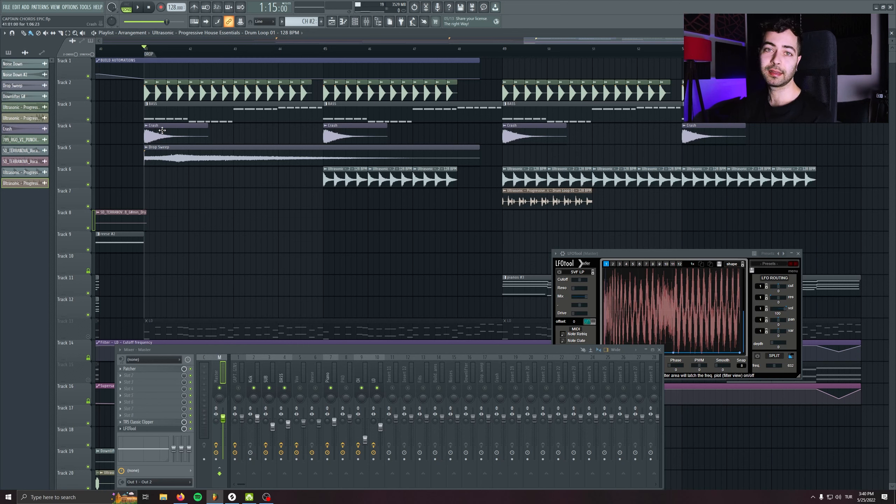
key("space")
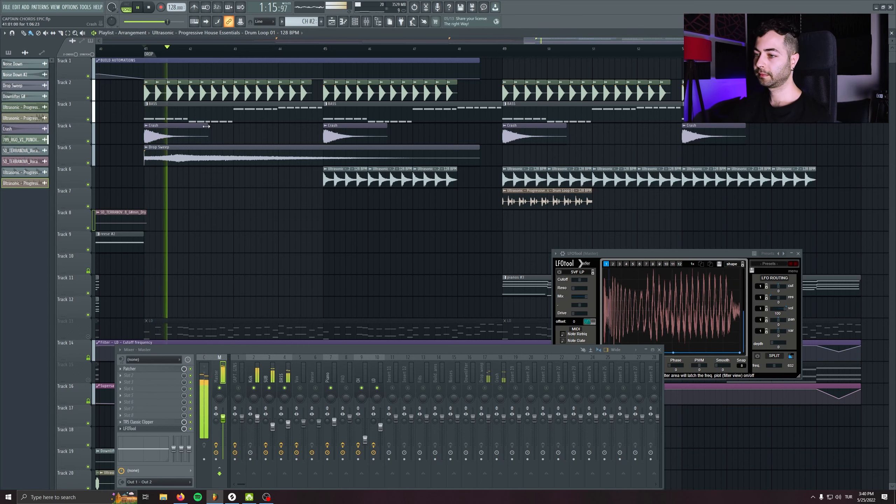
left_click(280, 365)
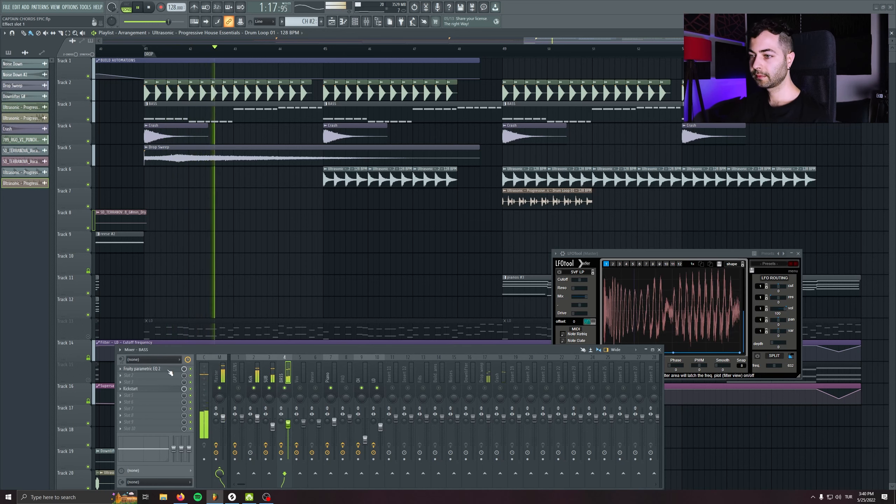
left_click(355, 21)
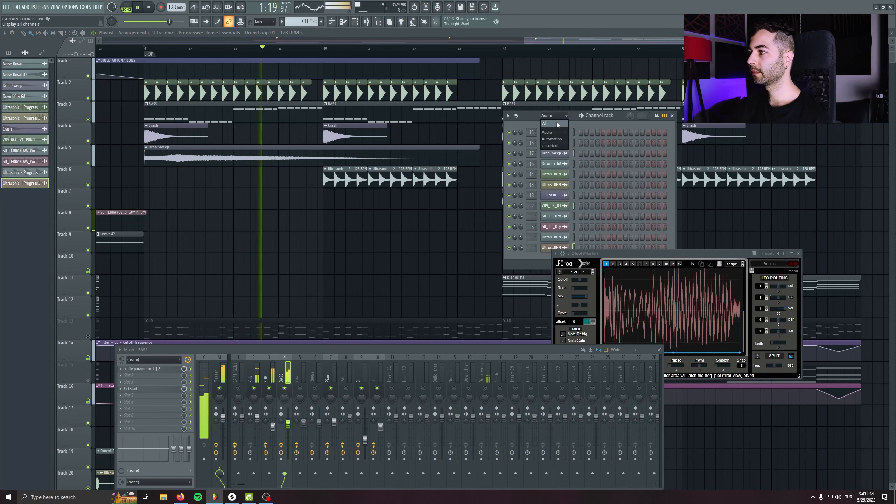
left_click(355, 22)
key("space")
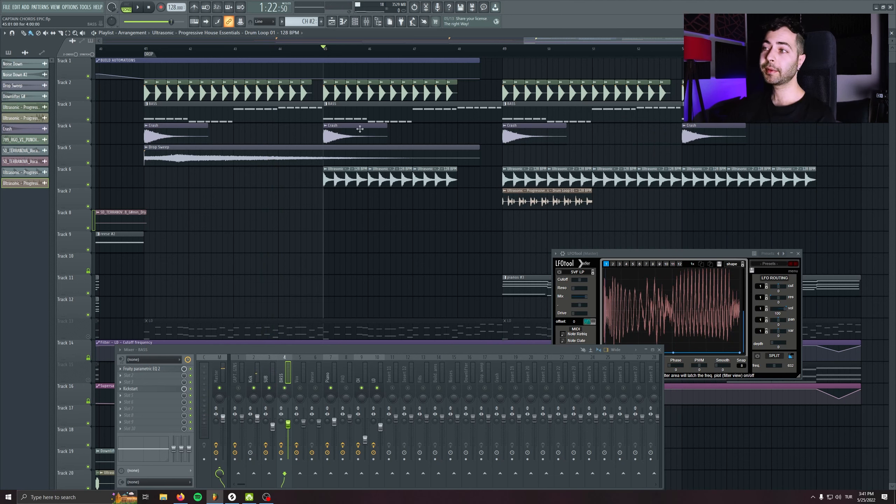
Set the Drop Clap 02 channel volume to about 40% during playback from bar 45 and close the LFOTool window
double_click(357, 176)
key("space")
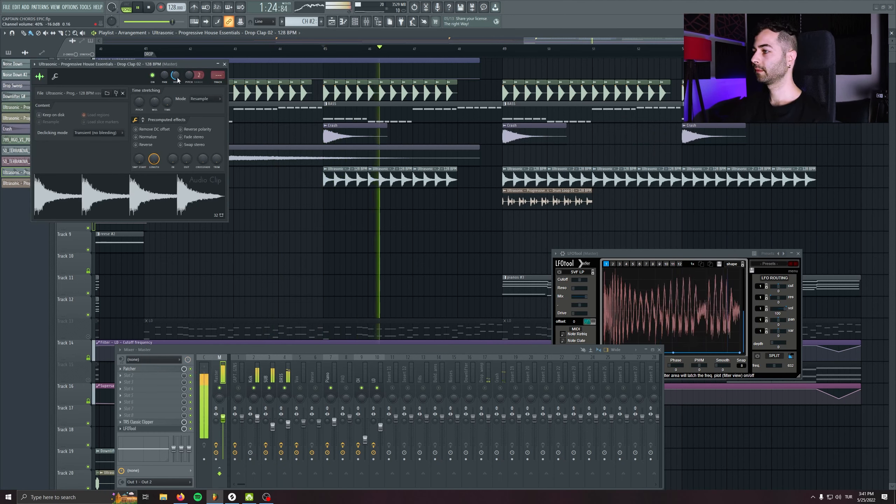
key("Escape")
left_click(800, 253)
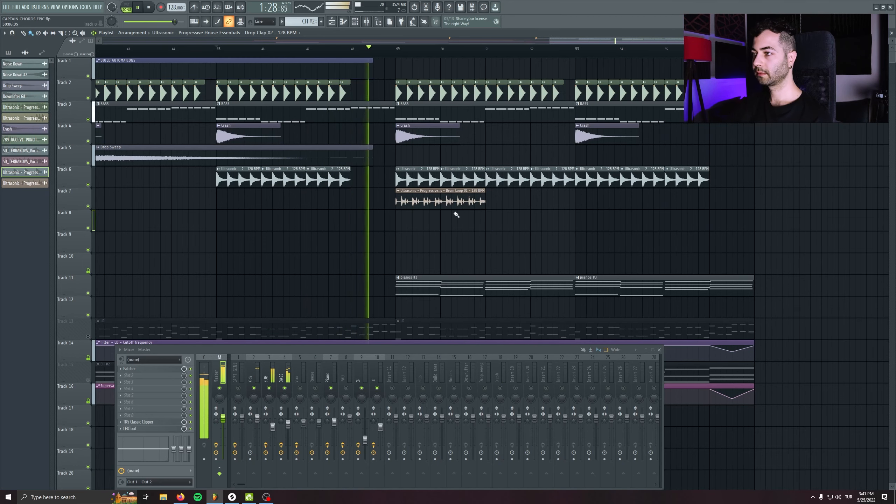
Adjust the Drum Loop 01 channel volume to about 61% while playing the drop from bar 49
key("space")
left_click(398, 53)
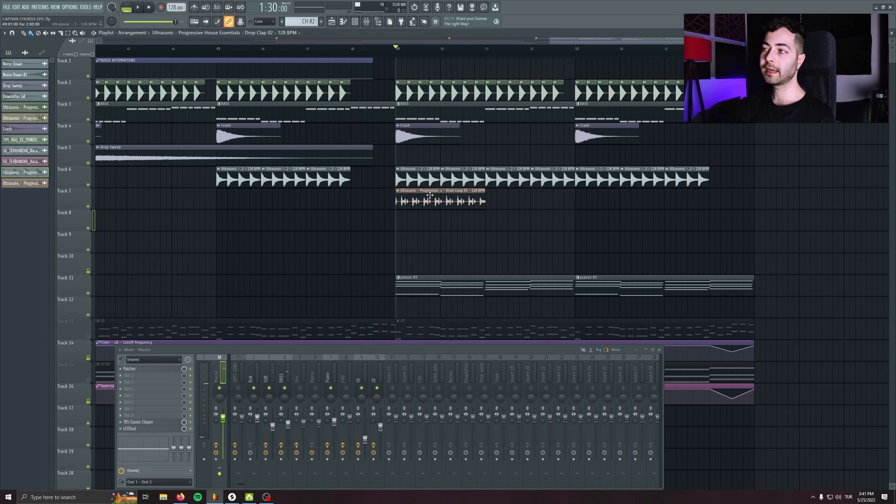
double_click(430, 195)
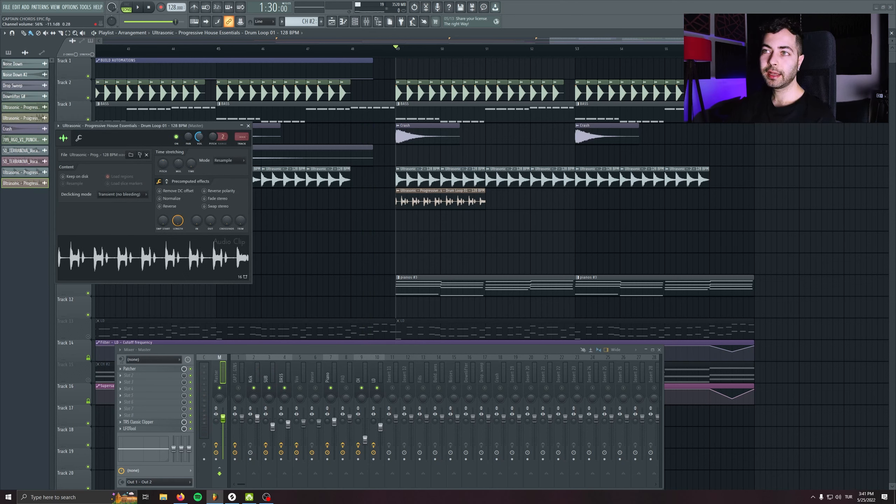
key("space")
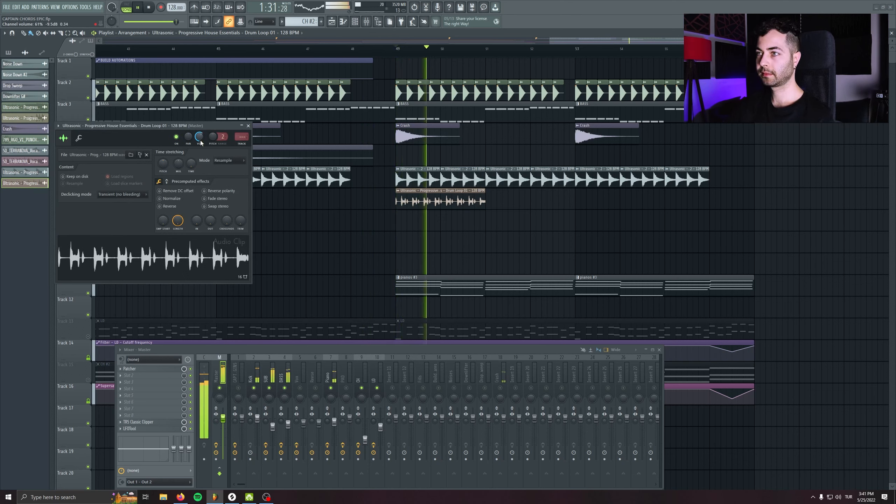
key("space")
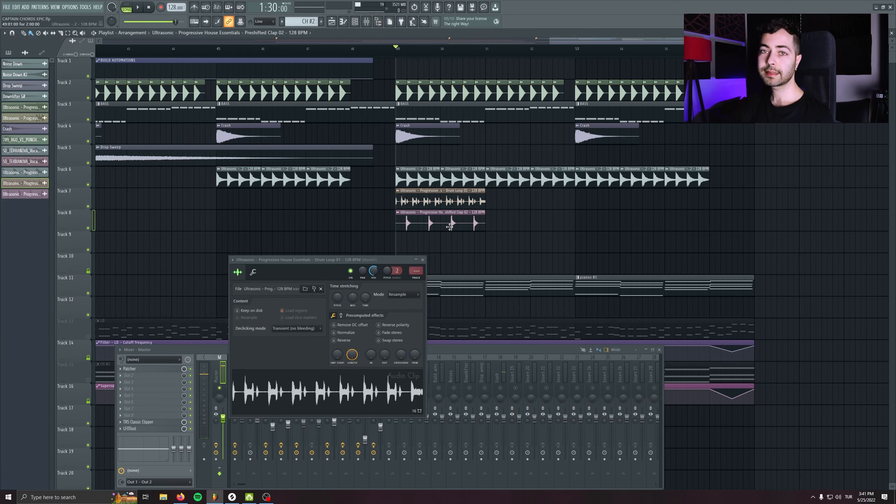
Lower the Preshifted Clap 02 channel volume to about 41% while replaying from bar 49
left_click_drag(336, 314, 157, 136)
left_click_drag(193, 98, 188, 108)
left_click_drag(189, 102, 189, 117)
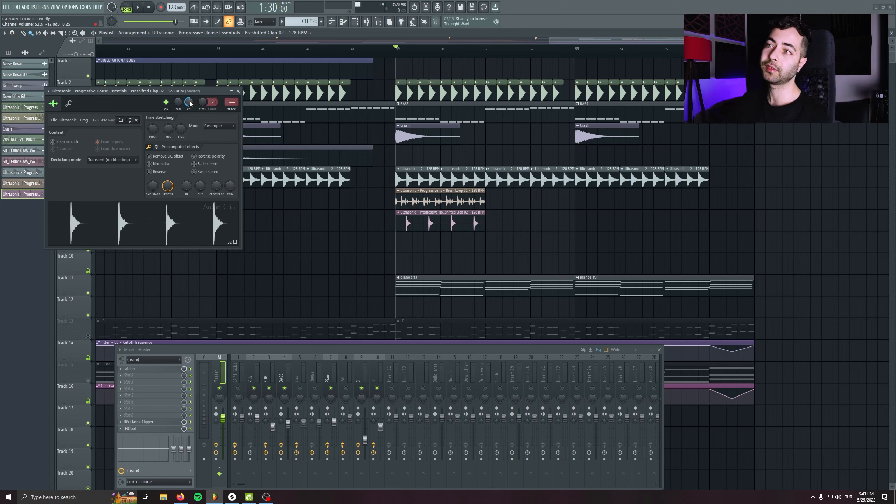
key("space")
left_click_drag(190, 103, 191, 111)
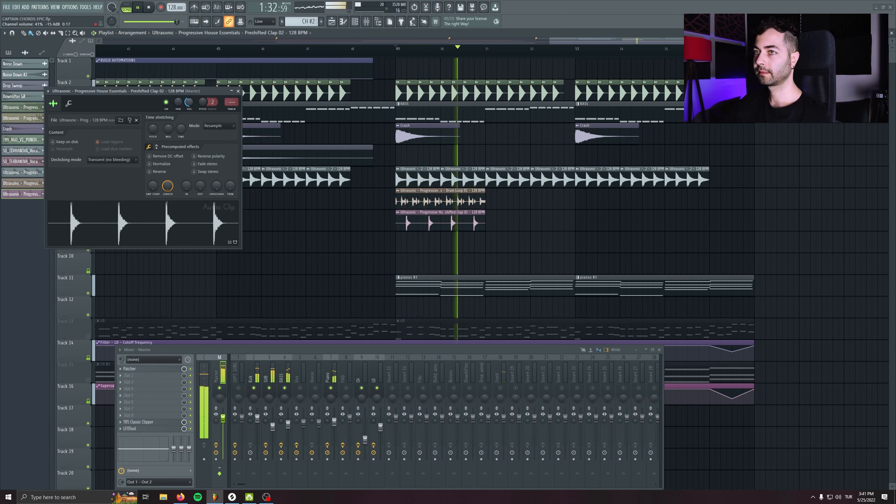
key("space")
Repeat the Drum Loop 01 and Preshifted Clap 02 clips from bar 49 and trim their last copies to end at bar 56
key("ctrl+b")
left_click_drag(434, 202, 612, 203)
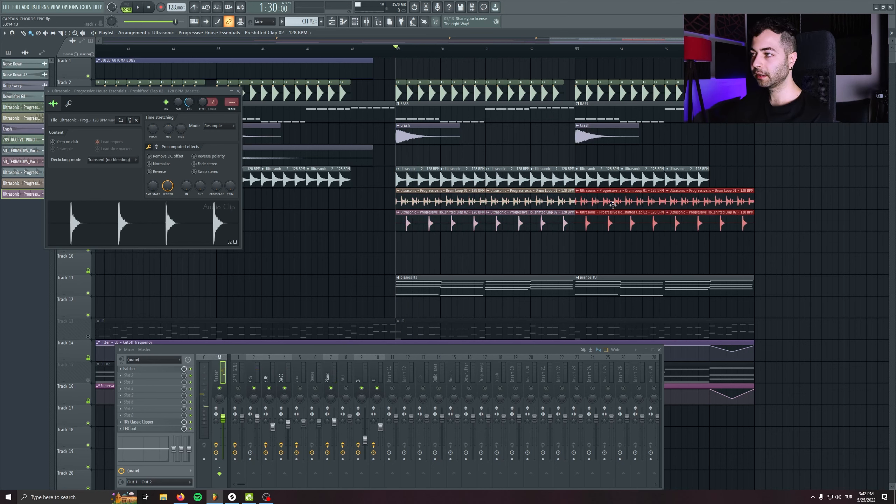
left_click(811, 167)
right_click(811, 168)
left_click_drag(812, 169, 747, 227)
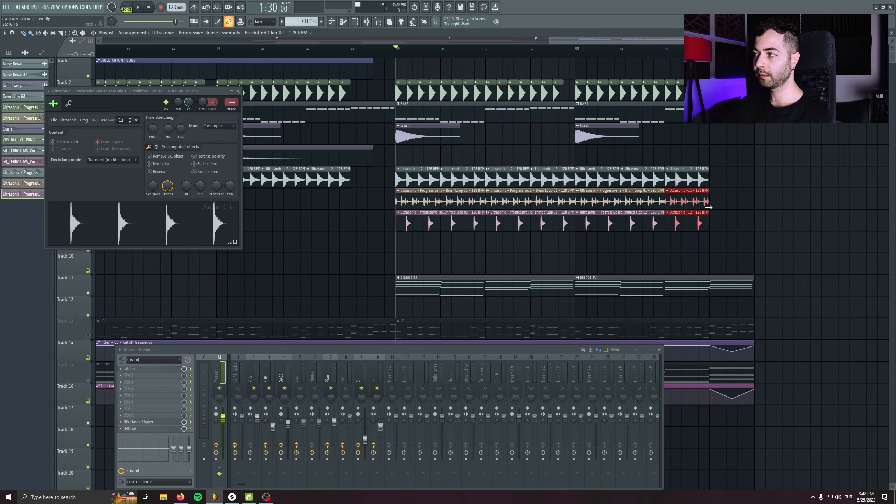
left_click(785, 194)
right_click(788, 194)
left_click(269, 107)
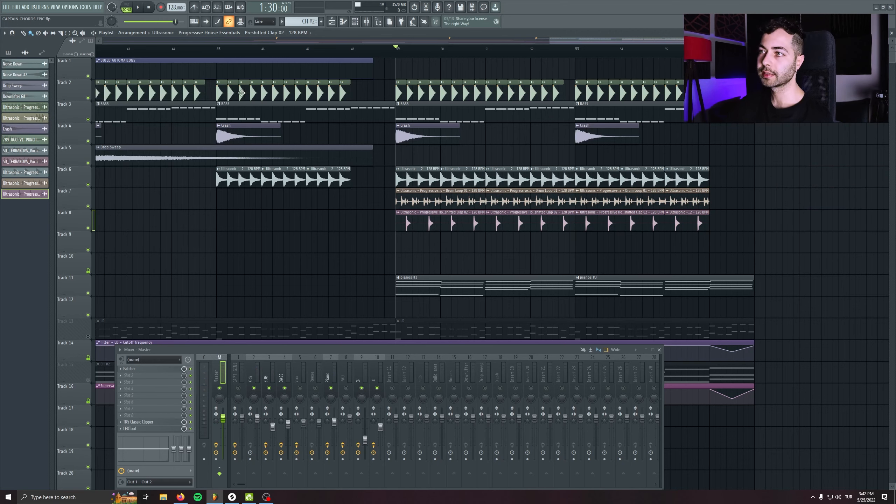
Insert two empty playlist tracks above the Preshifted Clap 02 track
scroll(612, 118, "down", 2)
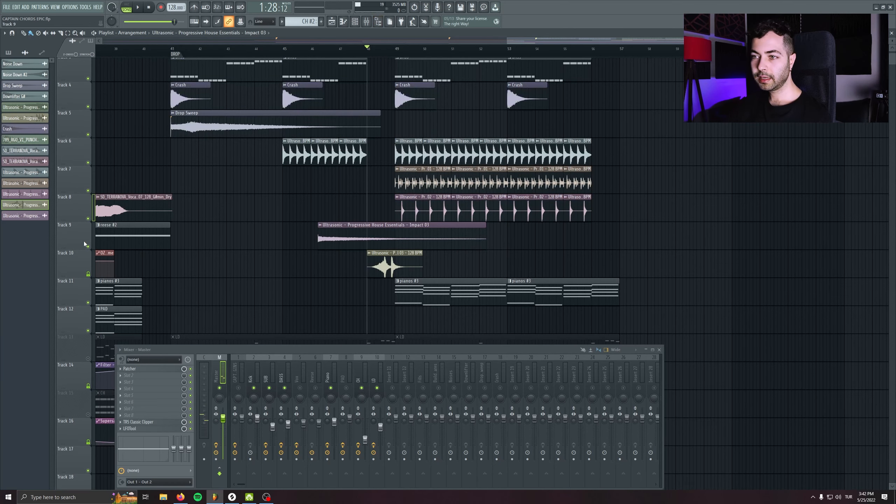
right_click(84, 194)
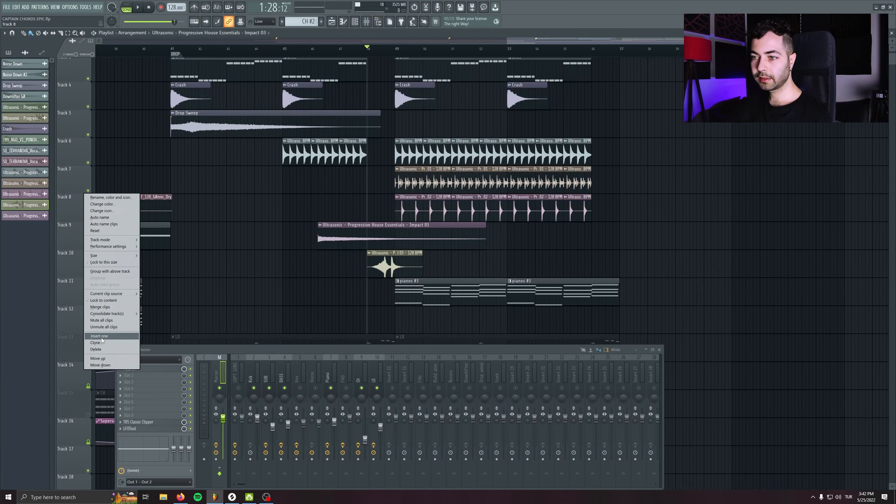
left_click(102, 337)
right_click(73, 209)
left_click(88, 336)
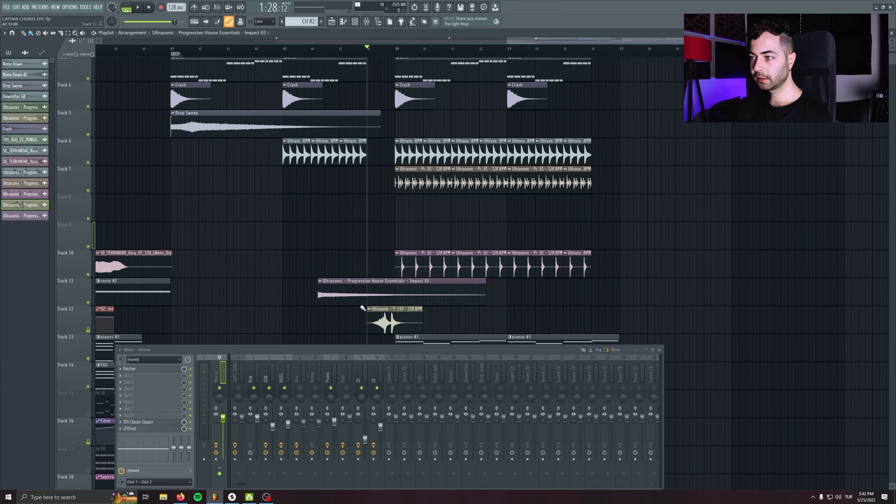
Move the Impact 03 clip to Track 8 at bar 48 and open its channel settings
left_click_drag(366, 281, 400, 196)
scroll(402, 212, "up", 3)
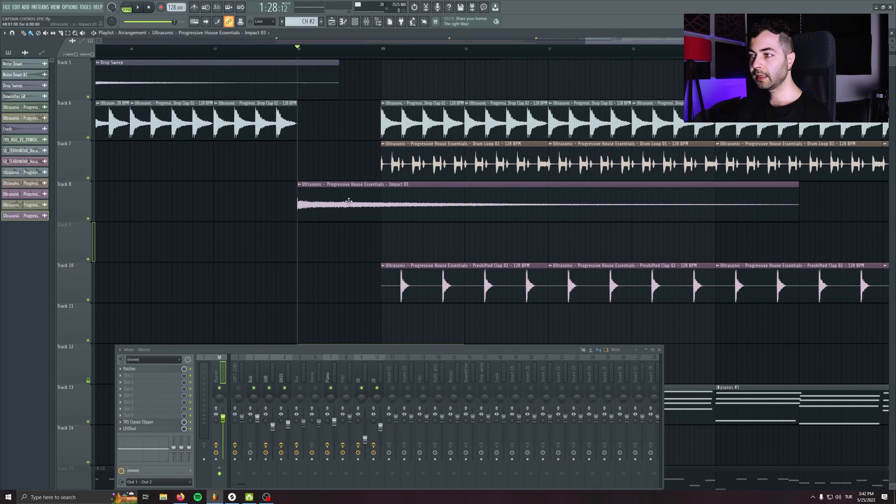
double_click(397, 217)
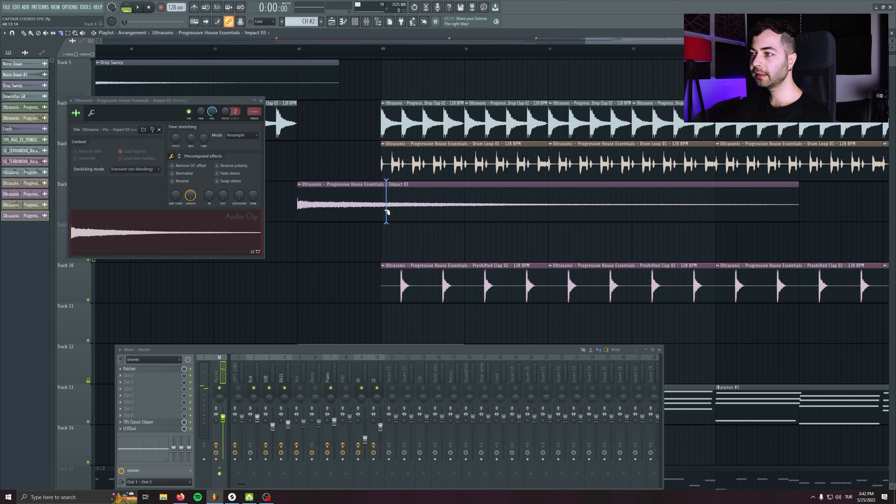
Slice the Impact 03 clip at bar 49 and delete the part after the cut
left_click_drag(339, 196, 340, 195)
left_click(494, 208)
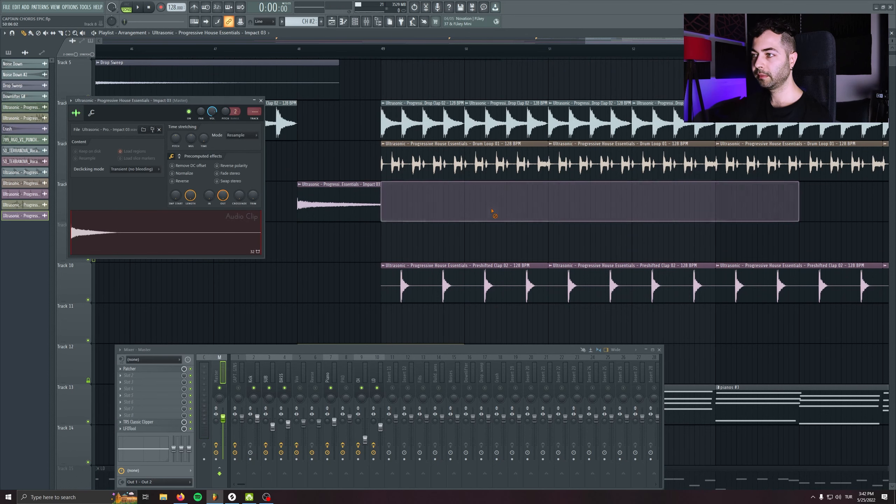
key("Delete")
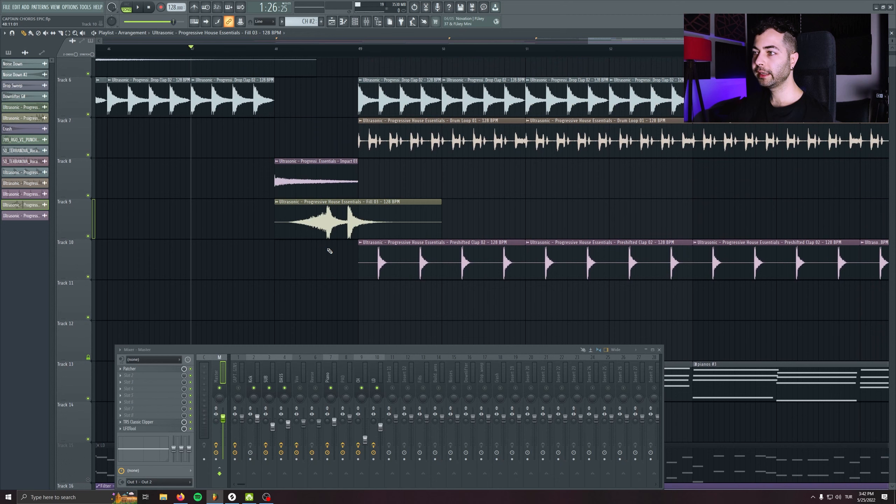
Set the Fill 03 channel volume to about 56% for the clip on Track 9
double_click(319, 235)
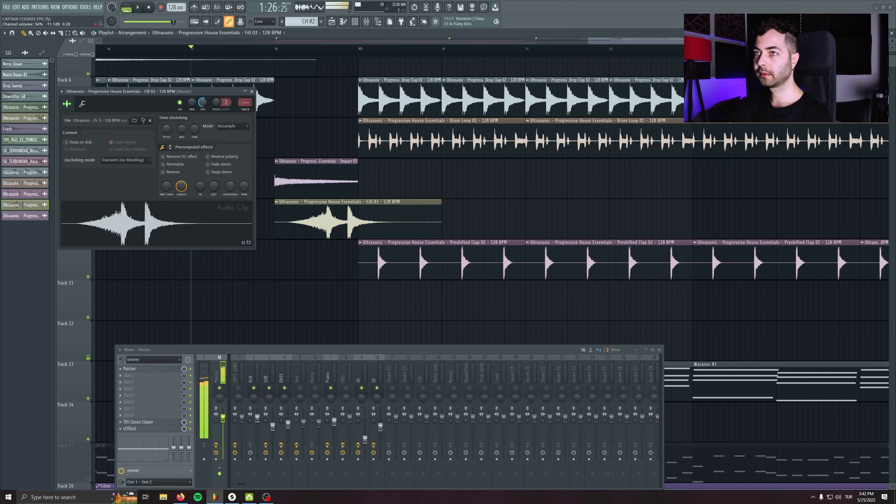
left_click(252, 92)
scroll(181, 84, "down", 3)
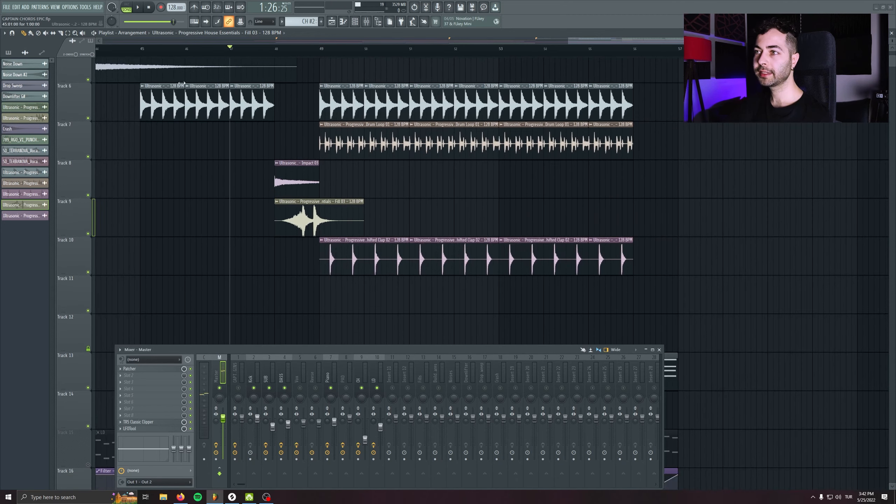
Play the drop from bar 45 and duplicate the Impact 03 and Fill 03 clips to bar 56
left_click(142, 51)
key("space")
left_click_drag(182, 138, 230, 154)
left_click_drag(312, 187, 692, 250)
left_click(776, 311)
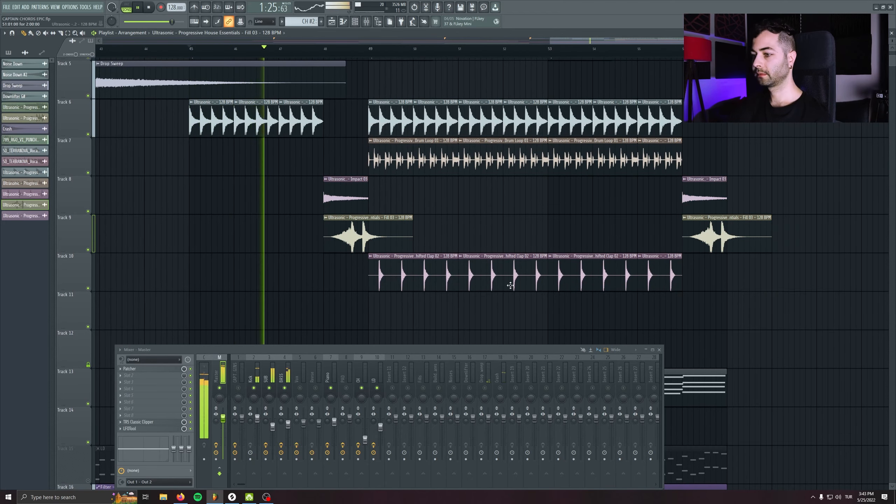
Close the mixer and listen to the layered drop while checking the Preshifted Clap 02 channel settings
left_click(659, 350)
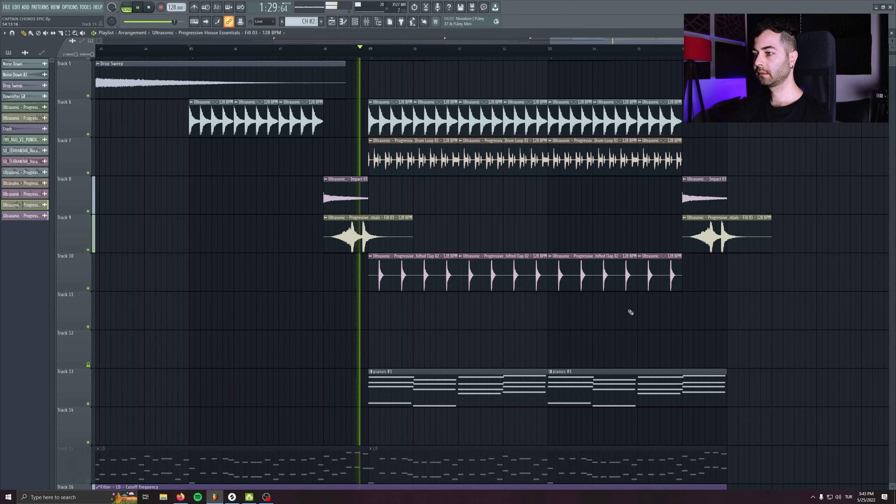
scroll(394, 225, "down", 3)
scroll(394, 226, "right", 2)
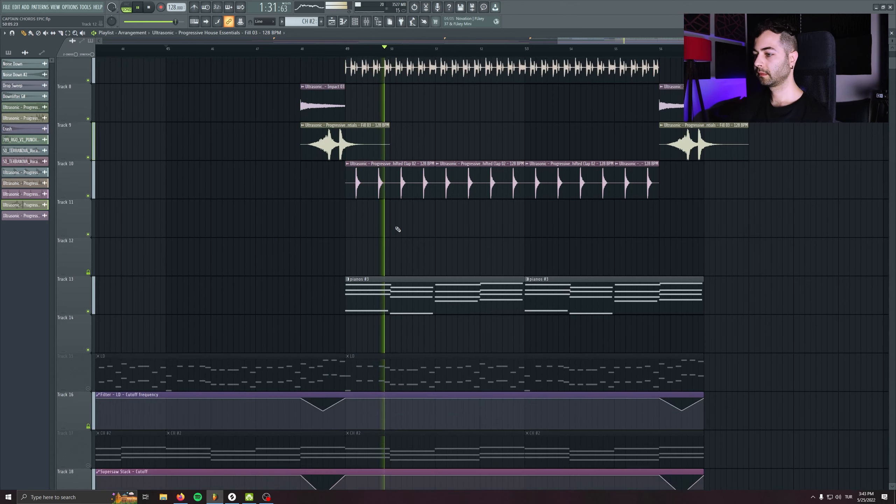
scroll(317, 254, "up", 3)
scroll(317, 254, "left", 2)
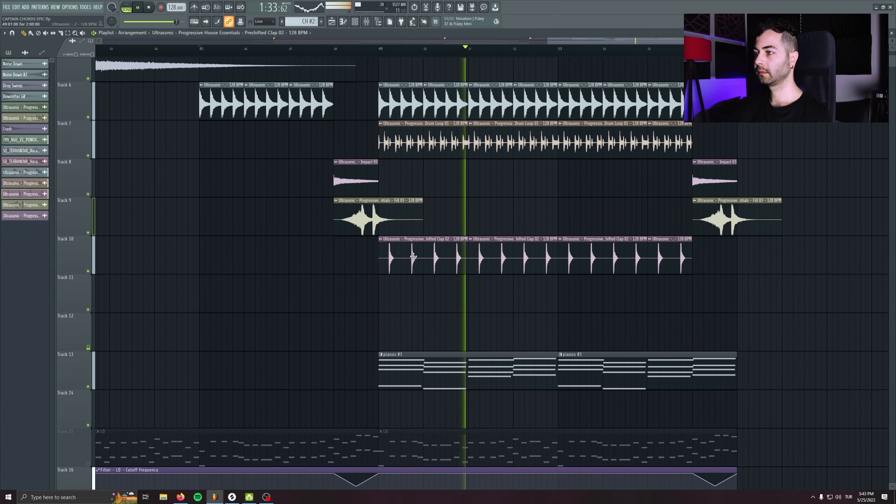
double_click(390, 257)
left_click(238, 91)
left_click_drag(317, 202, 104, 210)
key("space")
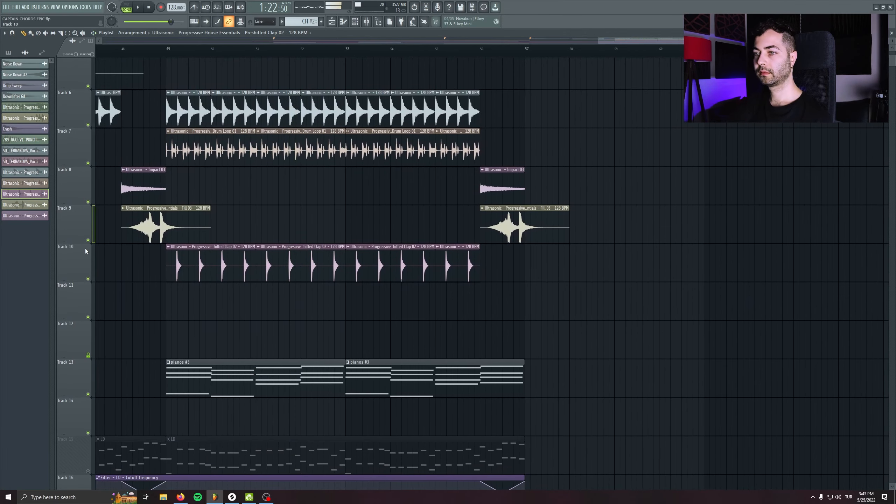
Insert two empty tracks above the Preshifted Clap 02 track and move the Open Hihat 03 clip to Track 11 in bar 49
right_click(85, 245)
left_click(103, 386)
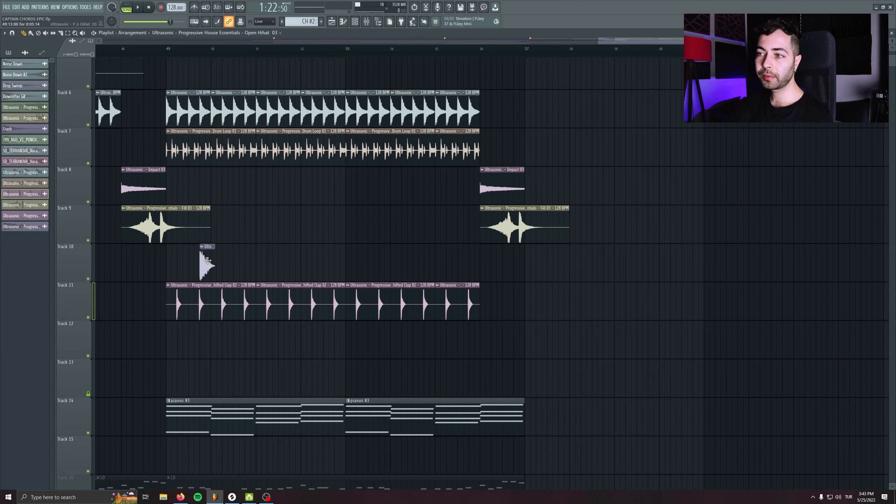
scroll(169, 272, "up", 3, "ctrl")
right_click(78, 283)
left_click(102, 424)
left_click_drag(213, 264, 214, 303)
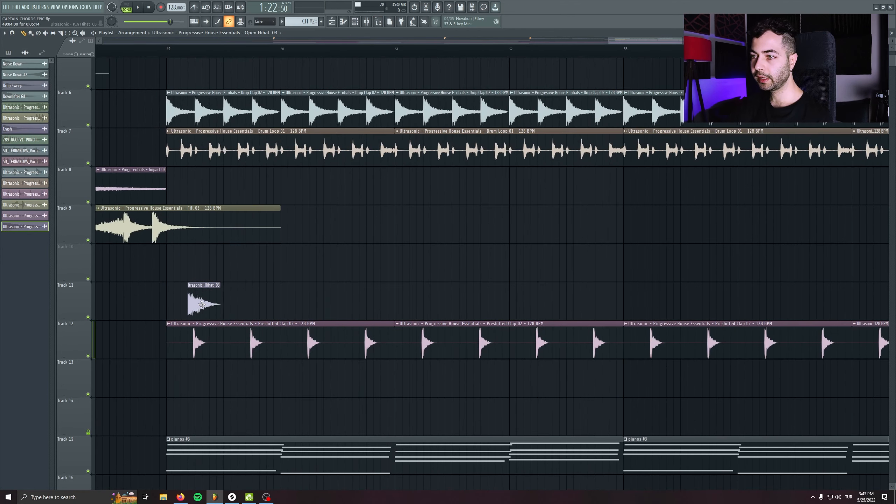
Repeat the Open Hihat 03 clip on the offbeats of Track 11 from bar 49 to bar 56 and review its channel settings during playback
left_click_drag(205, 304, 247, 303, "shift")
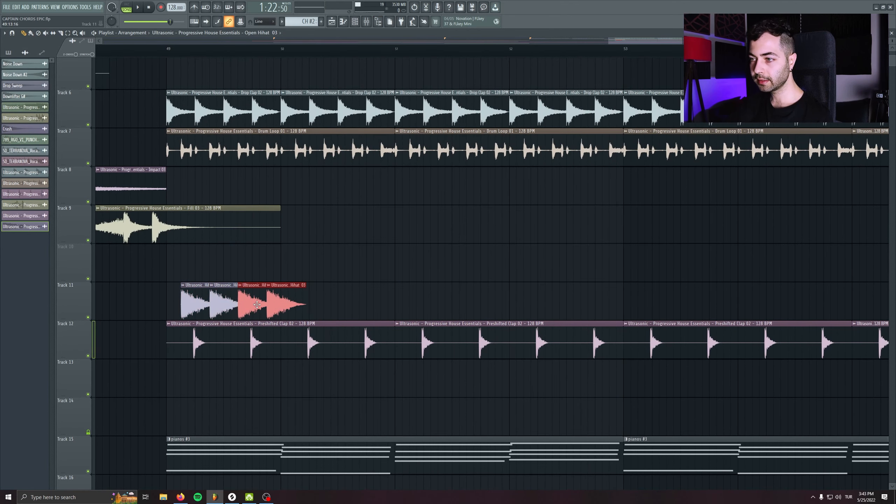
left_click(170, 52)
right_click(224, 303)
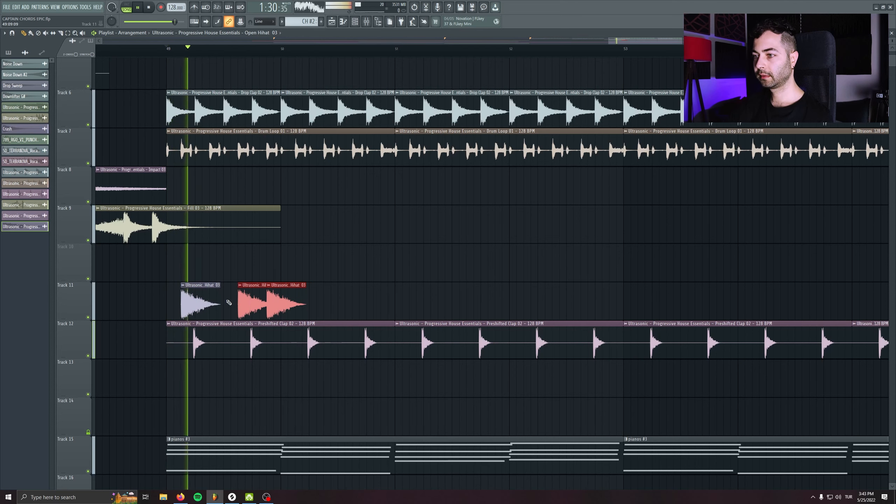
key("ctrl+z")
double_click(253, 306)
key("space")
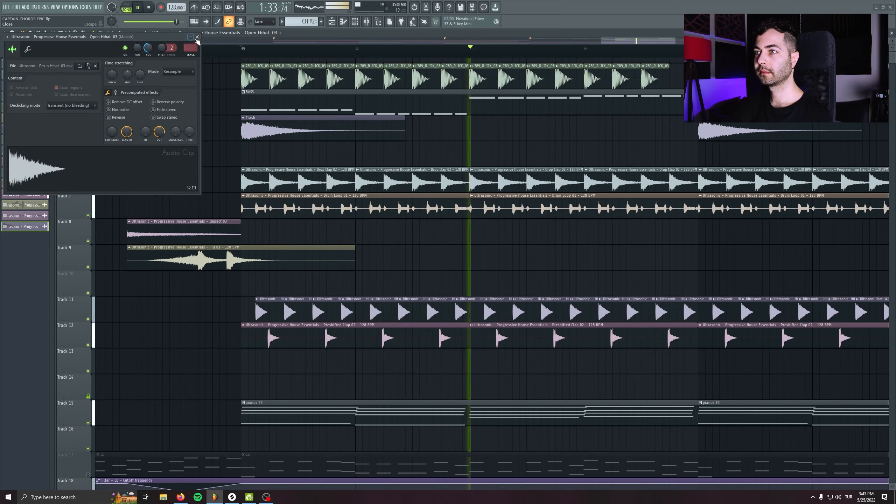
key("Escape")
scroll(200, 290, "down", 5)
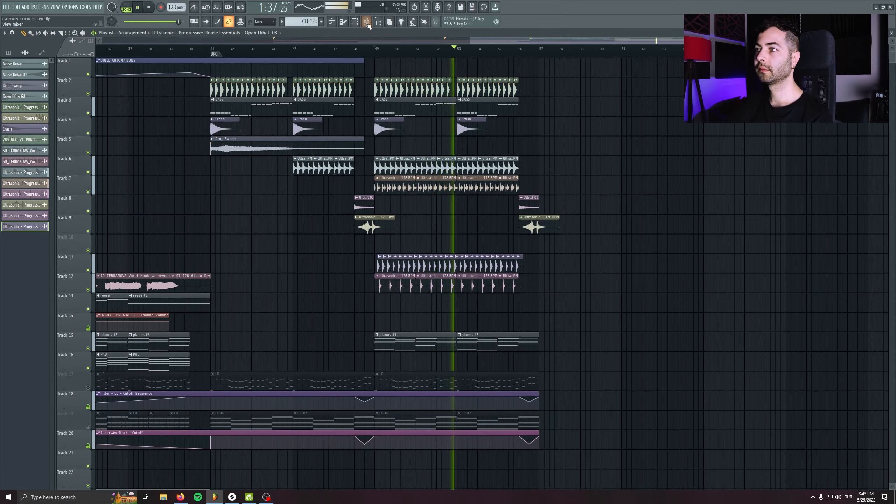
Add SPAN to the Master track above the Classic Clipper, place its window beside the mixer and play from the drop
key("F9")
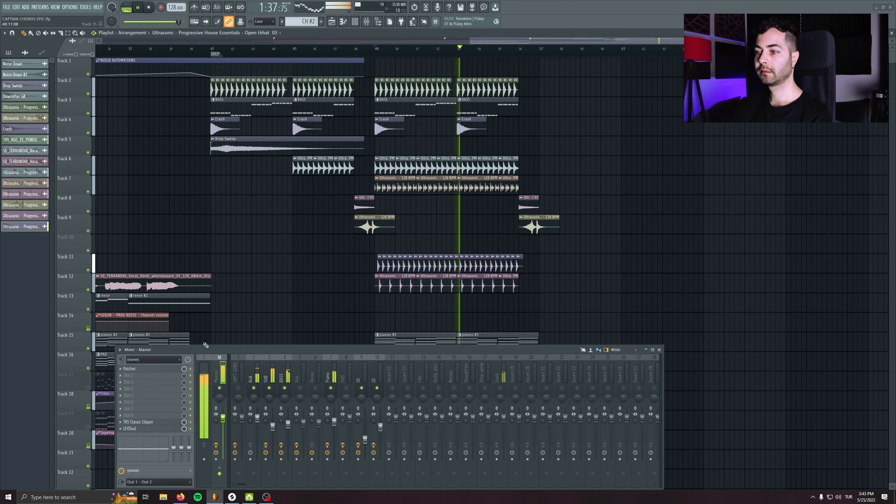
left_click(128, 415)
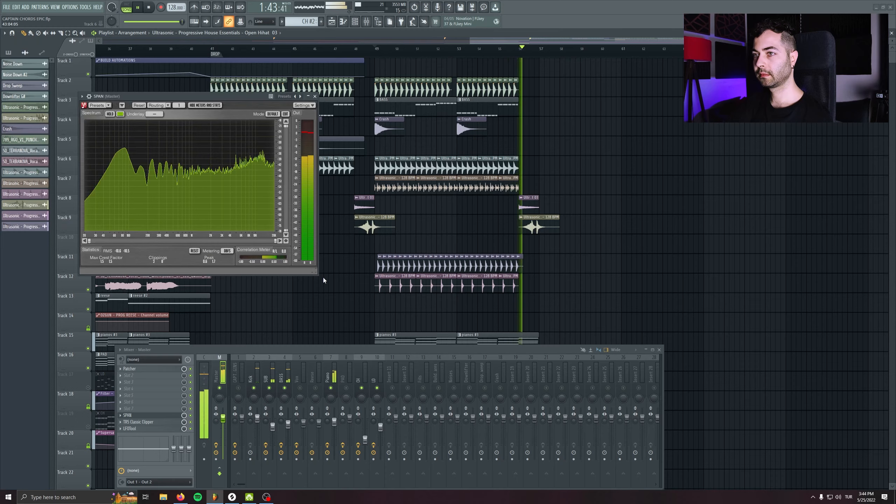
left_click_drag(323, 280, 829, 317)
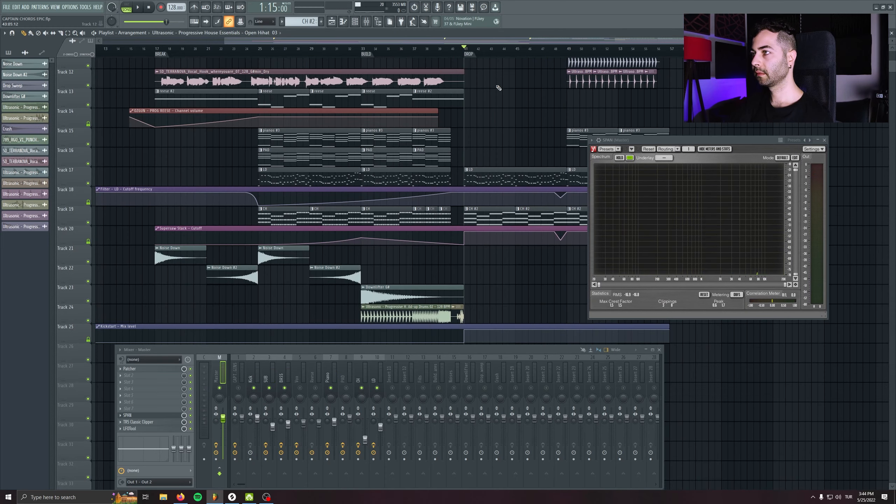
key("space")
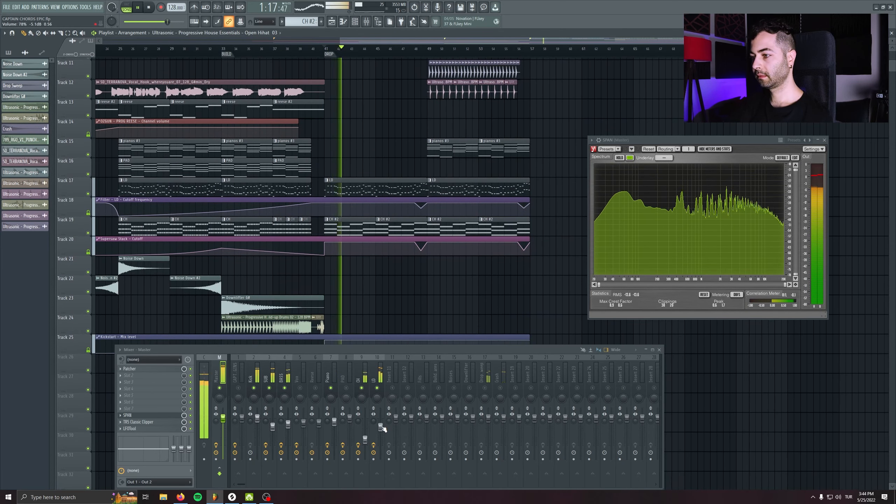
Inspect the Patcher delay and reverb controls on the LD mixer track, and save the project
left_click(381, 427)
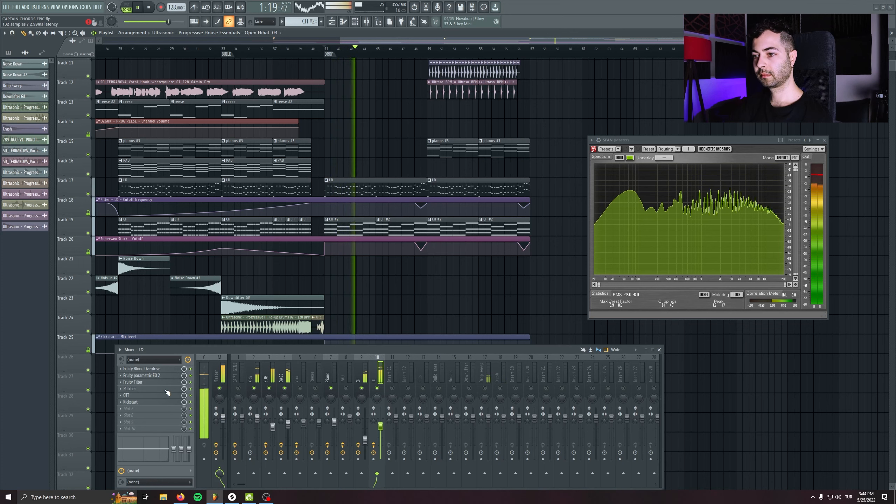
left_click(143, 390)
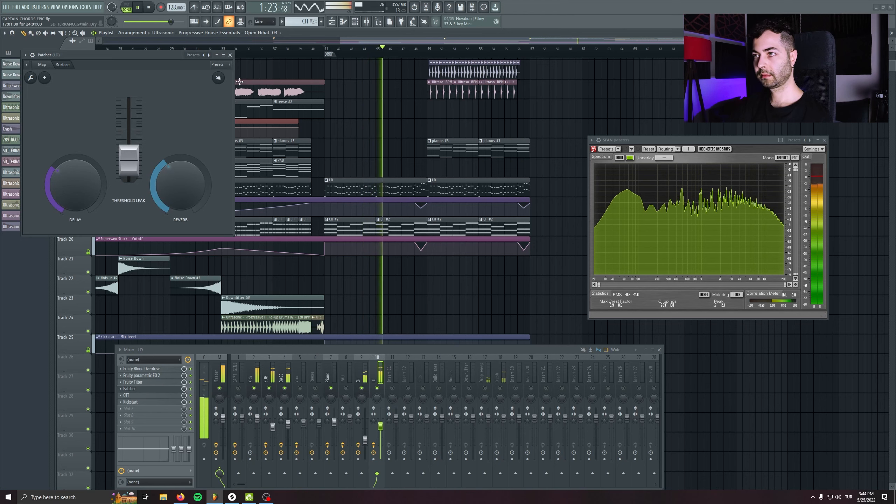
left_click(230, 55)
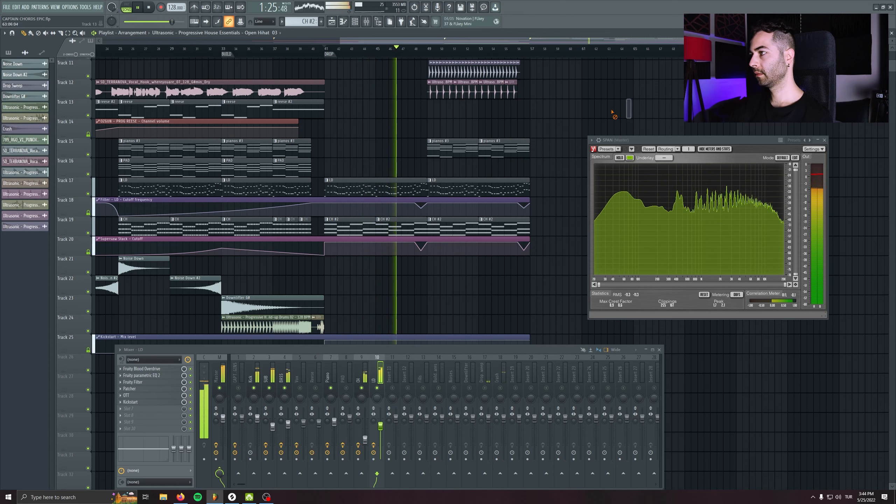
left_click_drag(255, 175, 369, 226)
scroll(371, 227, "down", 2)
key("ctrl+s")
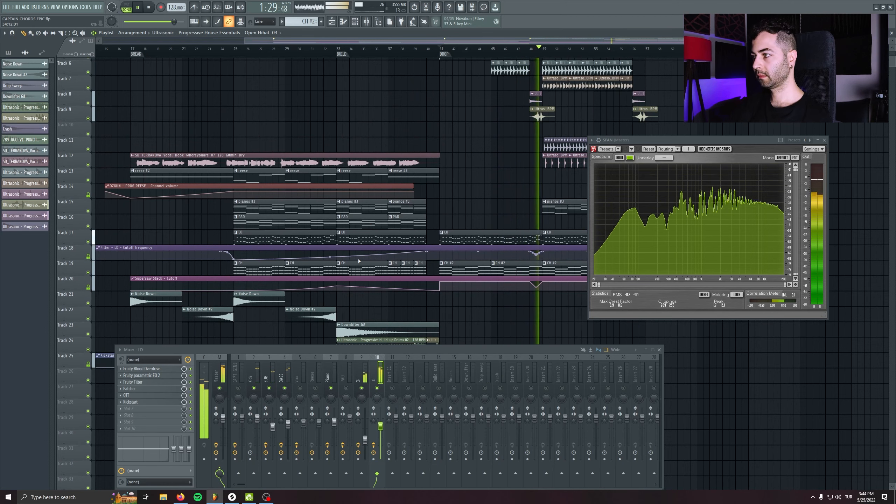
Check the Drum Loop 01 channel settings while the second half of the drop plays, and stop playback
left_click_drag(508, 166, 312, 205)
double_click(353, 185)
double_click(356, 123)
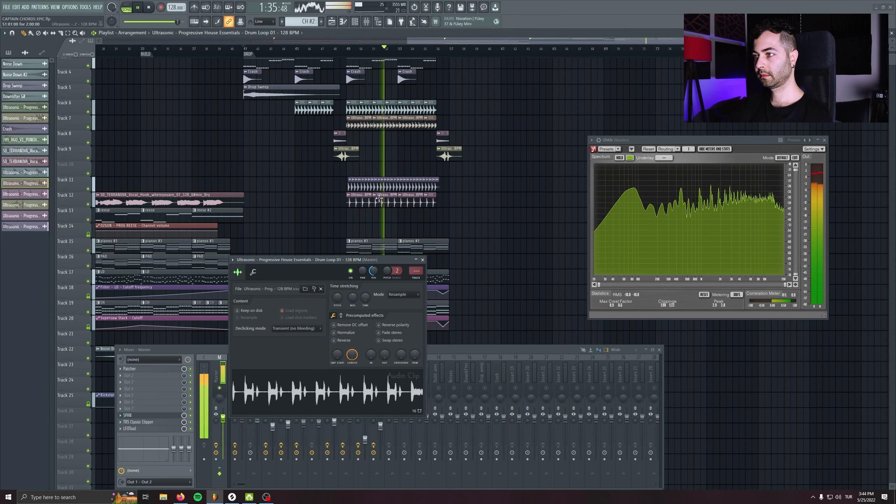
left_click(423, 260)
left_click_drag(518, 254, 316, 244)
key("space")
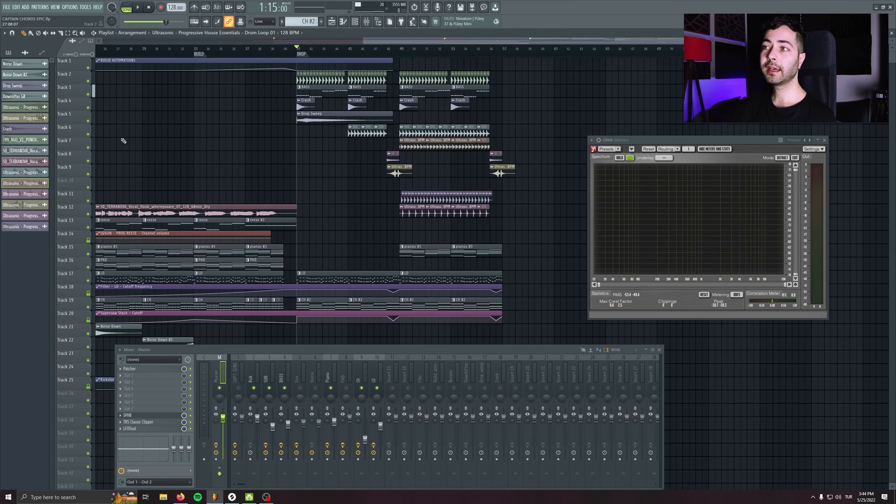
Mute the other instrument tracks so only the kick on Track 2 and BASS on Track 3 are heard, and save the project
right_click(89, 82)
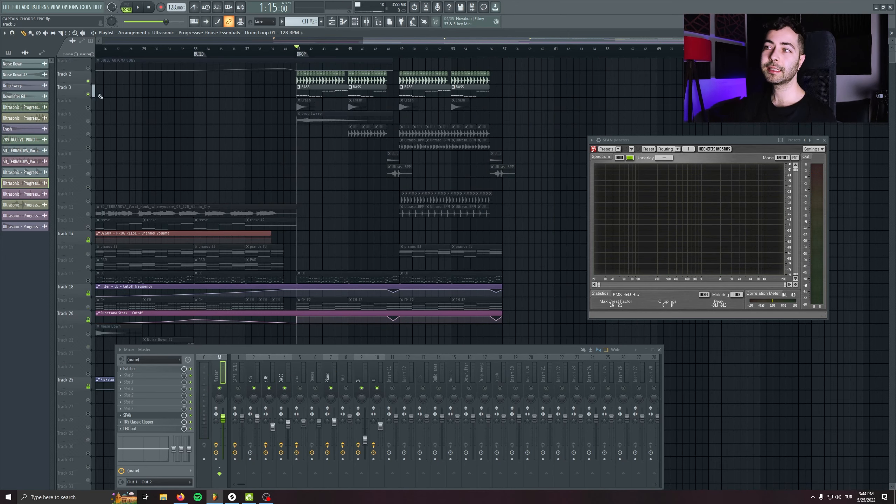
scroll(424, 195, "up", 5)
scroll(423, 195, "up", 2)
left_click_drag(424, 196, 362, 240)
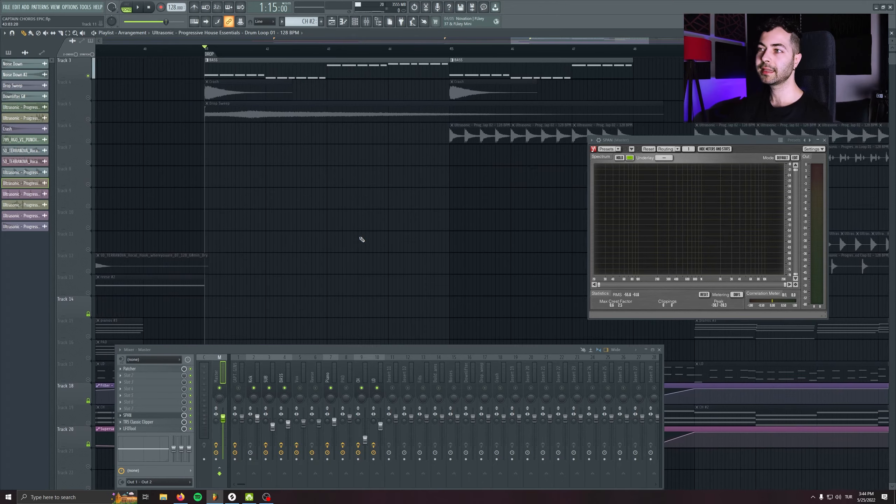
key("ctrl+s")
Unmute the Drop Sweep on Track 5 and the Drop Clap 02 on Track 6
left_click(89, 121)
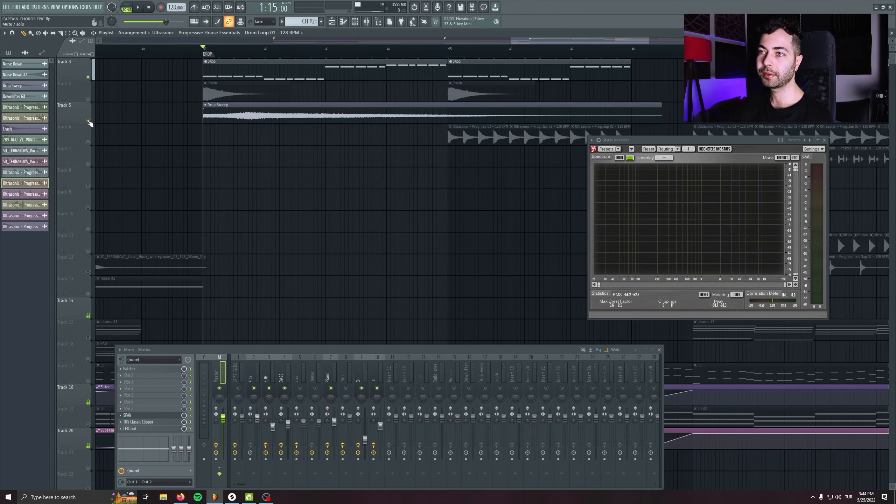
left_click(88, 142)
scroll(117, 283, "down", 3)
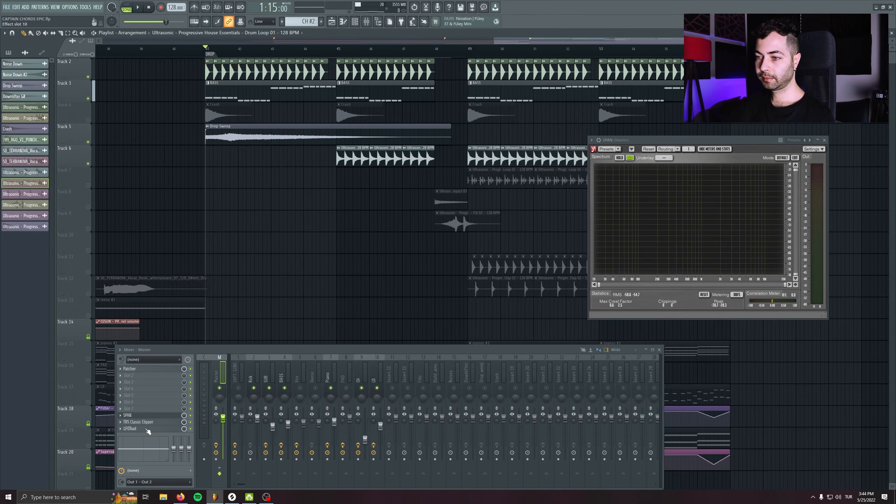
Move SPAN below the Classic Clipper in the Master chain, and open LFOTool with its window beneath the analyzer
left_click(139, 428)
left_click_drag(716, 255, 812, 374)
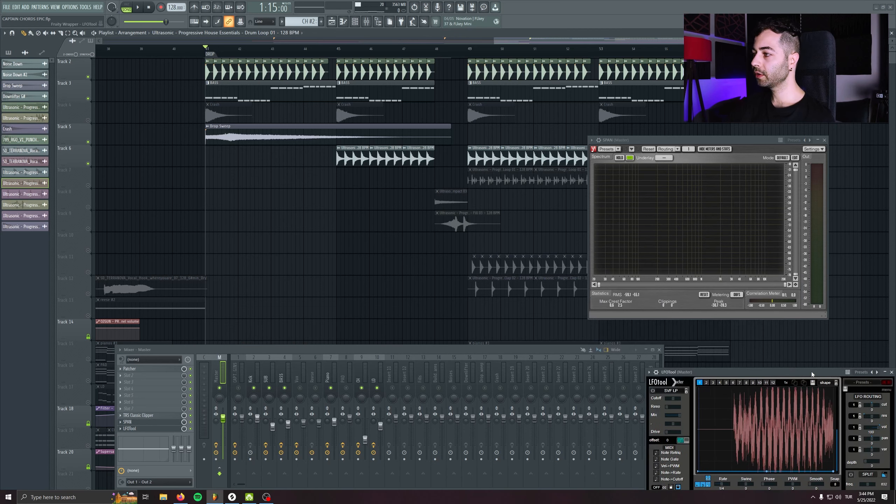
left_click(660, 350)
Unmute the BUILD AUTOMATIONS track and mute Tracks 5 and 6 again
scroll(91, 82, "up", 1)
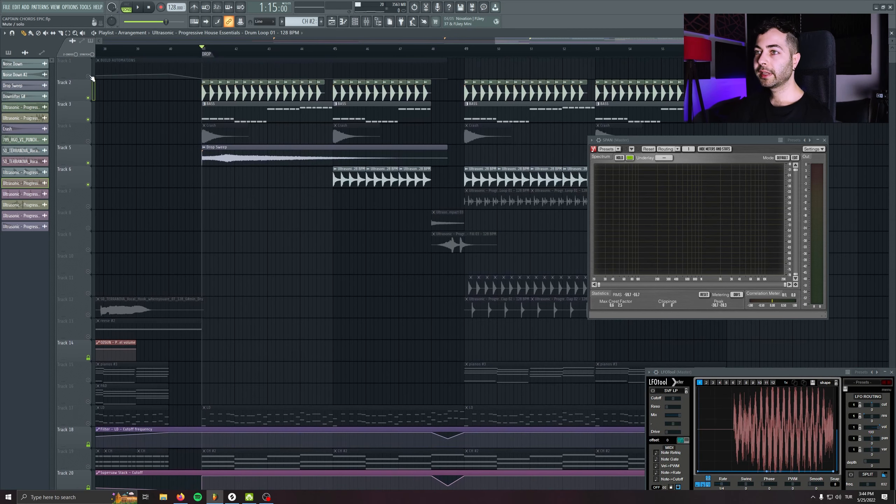
left_click(89, 77)
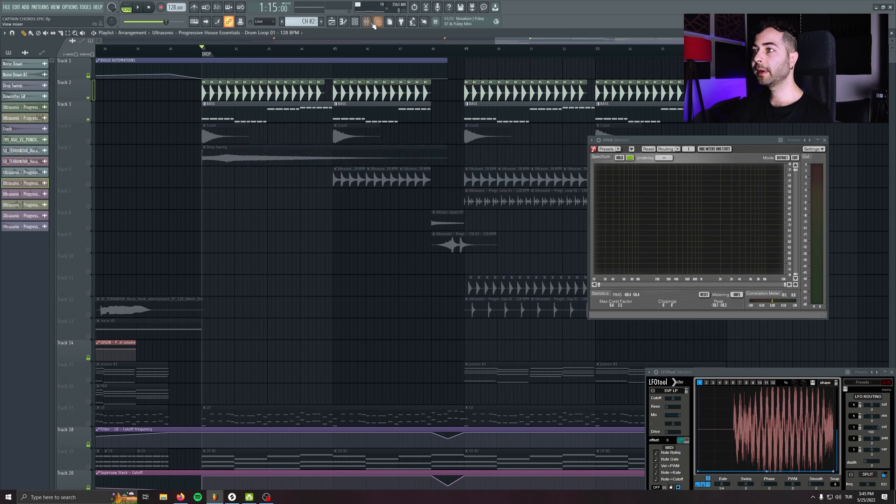
Play the kick and bass from the drop with the mixer open, and select the Master track
left_click(367, 23)
left_click(263, 381)
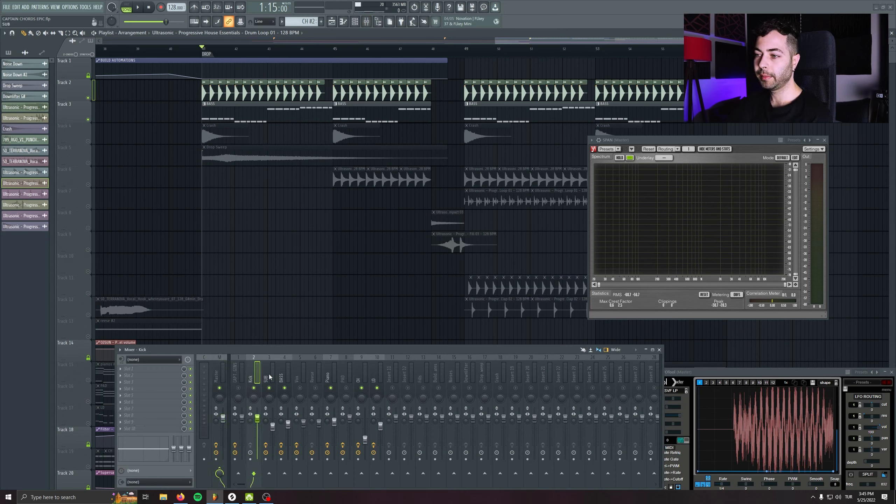
key("space")
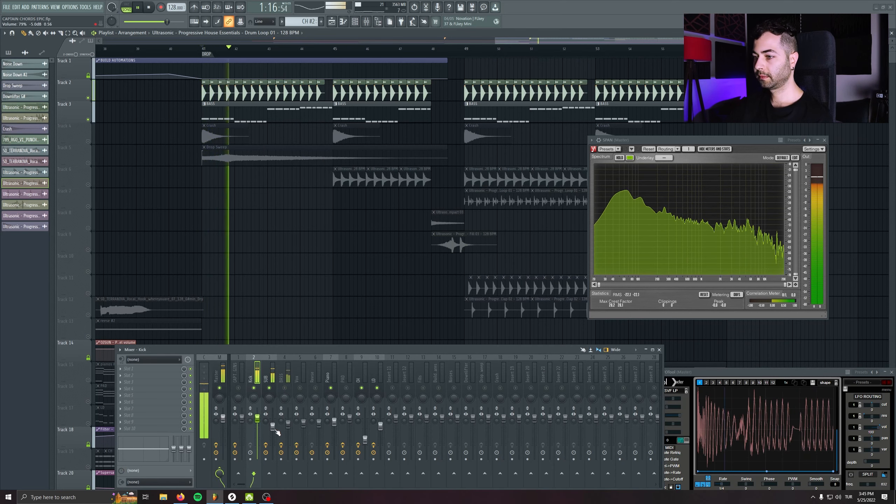
left_click(218, 429)
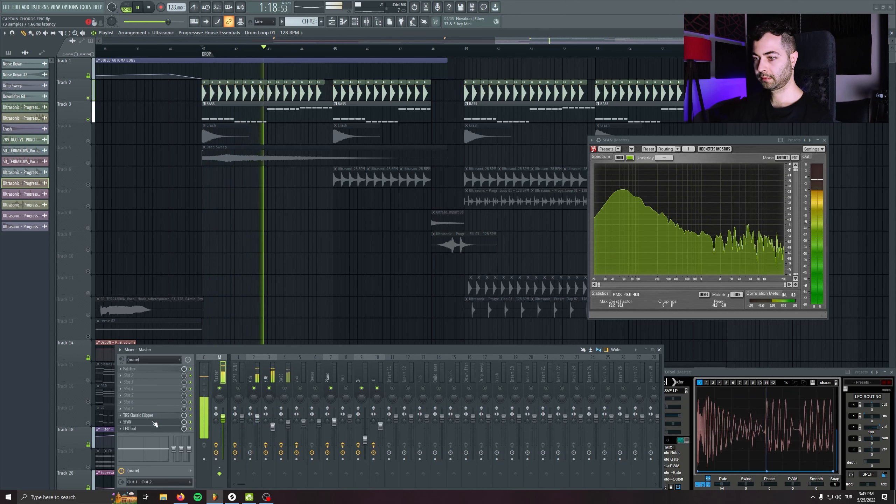
Review the Classic Clipper in the Master chain, and lower the BASS mixer volume to about 71%
left_click(139, 415)
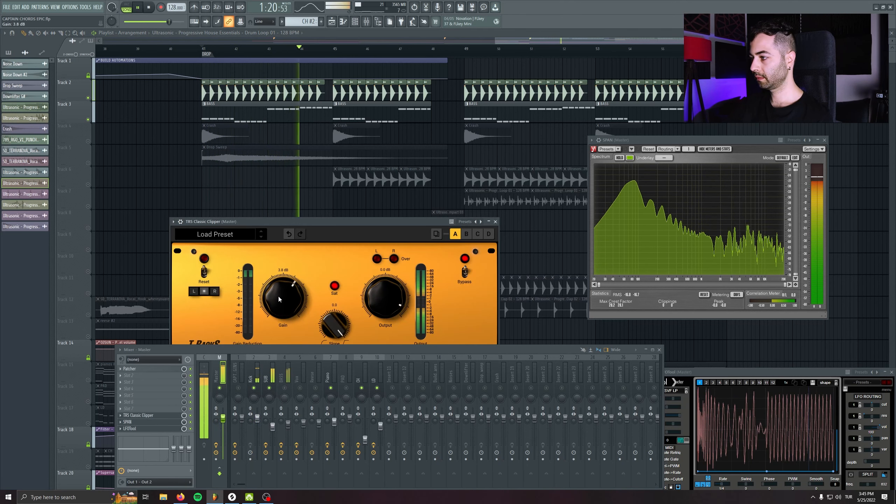
left_click(495, 221)
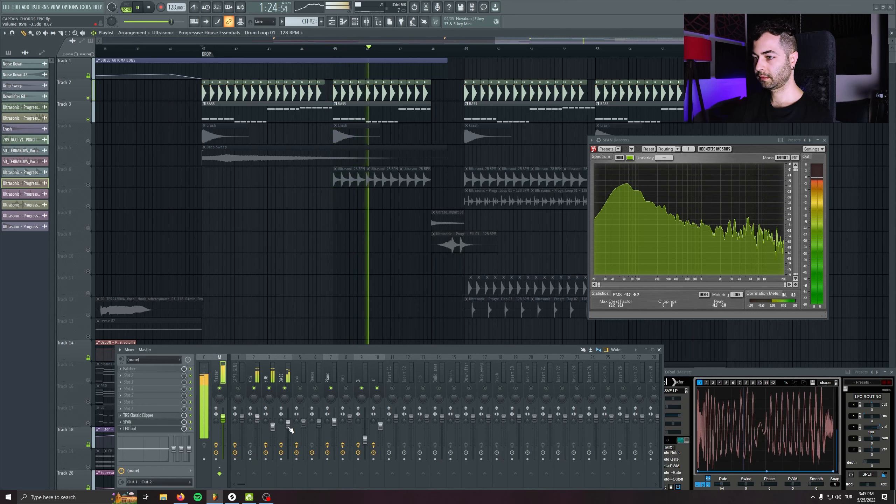
left_click_drag(290, 429, 290, 435)
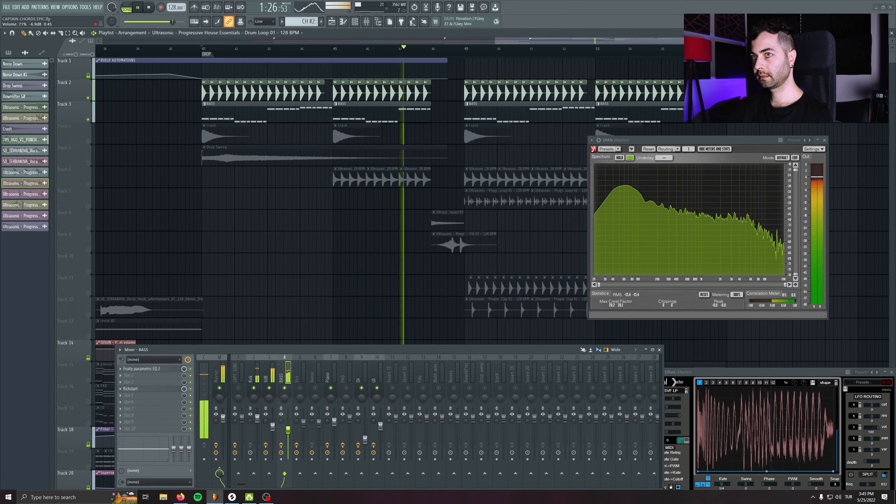
Solo the BASS channel and raise the low-cut band of its Fruity parametric EQ 2 to about 248 Hz
key("s")
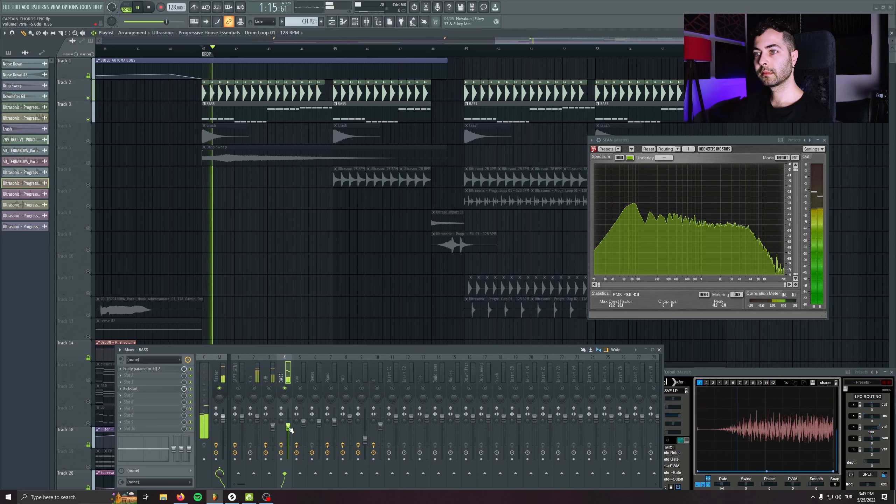
left_click(148, 368)
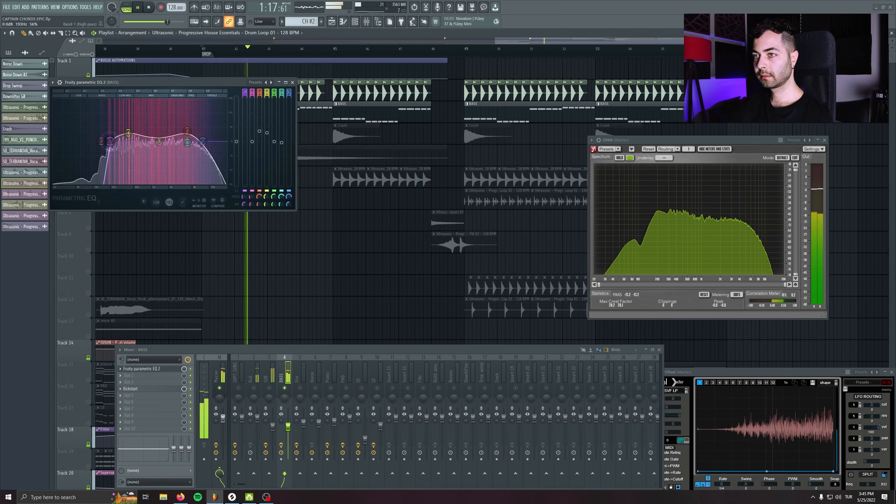
left_click_drag(112, 144, 118, 144)
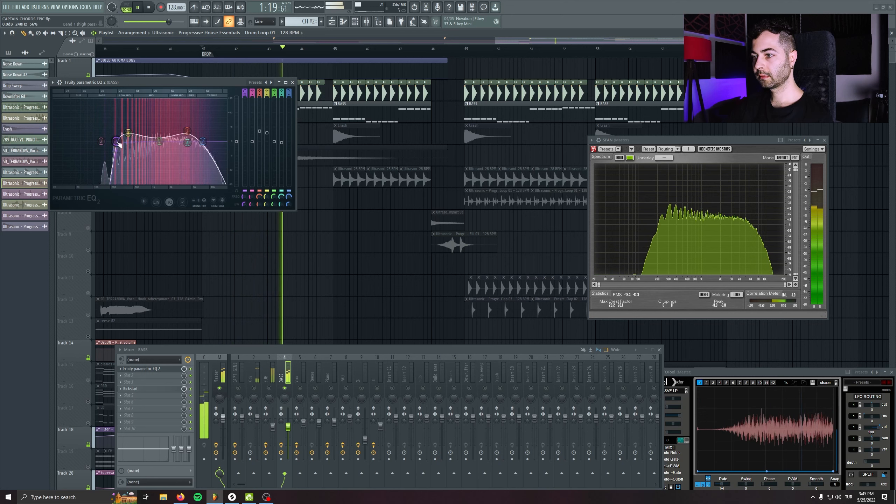
Bring the sub and kick back in alongside the BASS, and set the BASS mixer volume to about 73%
left_click(269, 388)
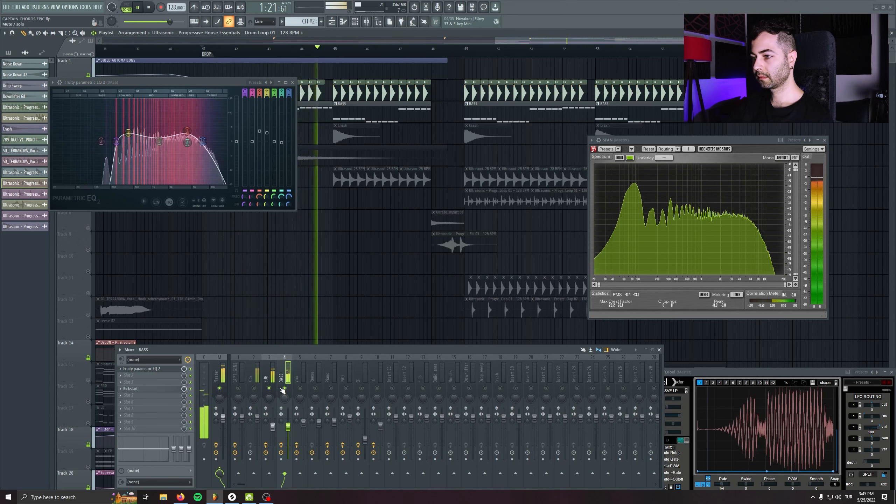
left_click_drag(288, 426, 289, 432)
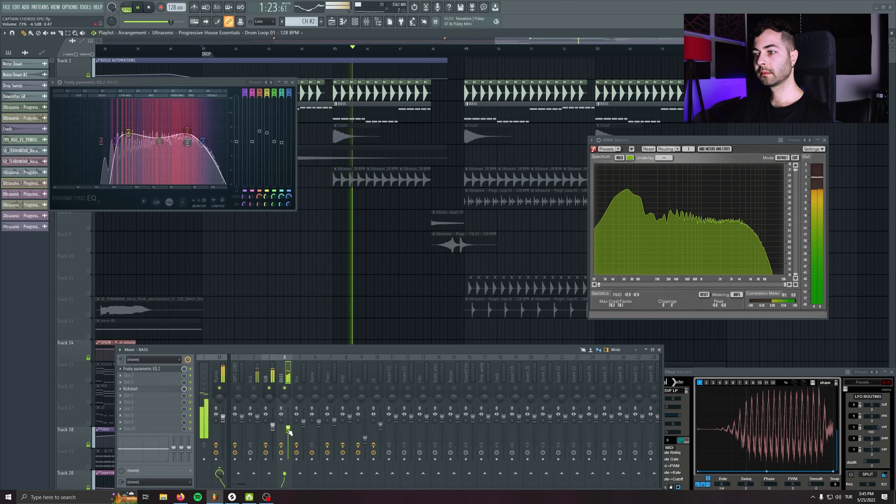
left_click(254, 388)
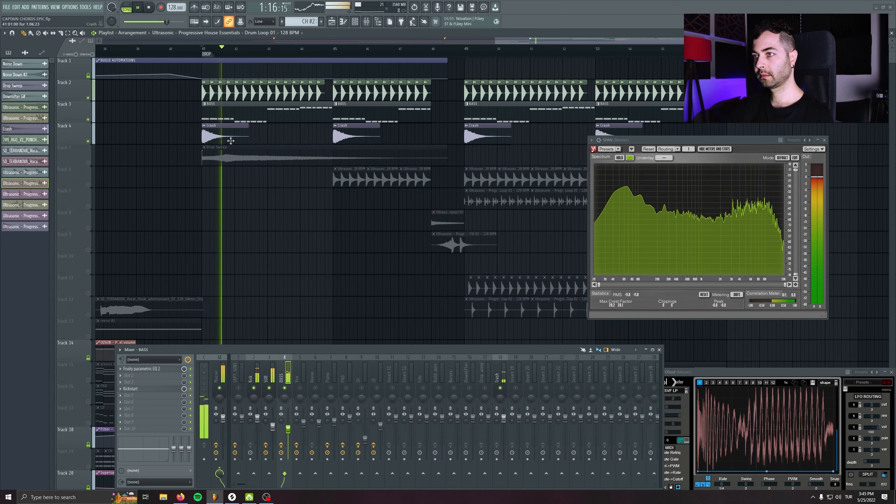
Set the Crash sample's channel volume to 17% while playing the drop
key("space")
double_click(231, 140)
key("space")
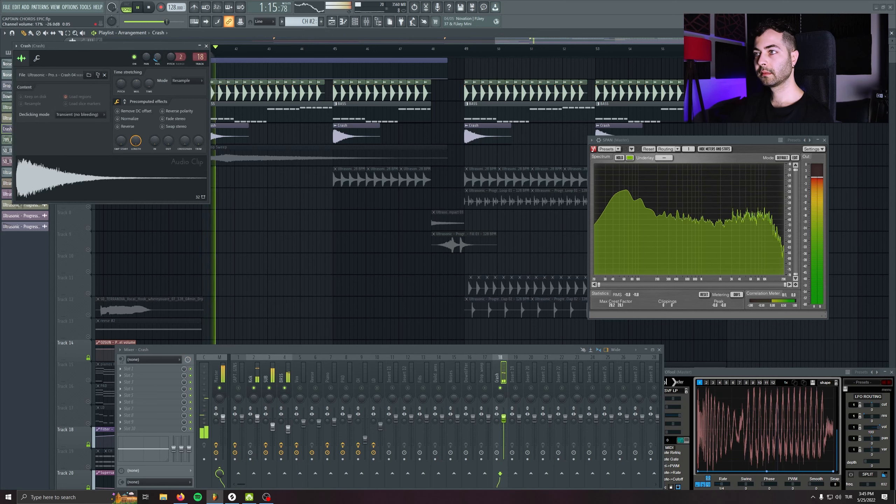
left_click(206, 46)
Unmute the Drop Sweep on Track 5 and replay the drop from its start
left_click(88, 164)
key("space")
key("space")
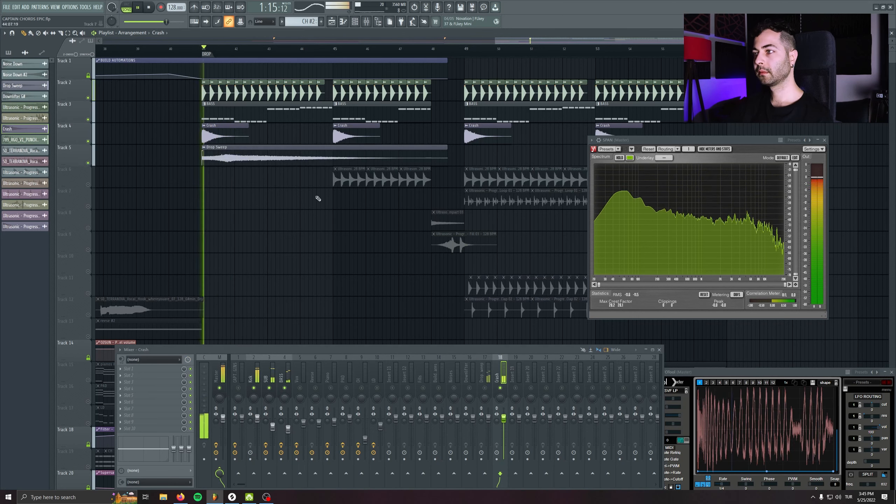
key("space")
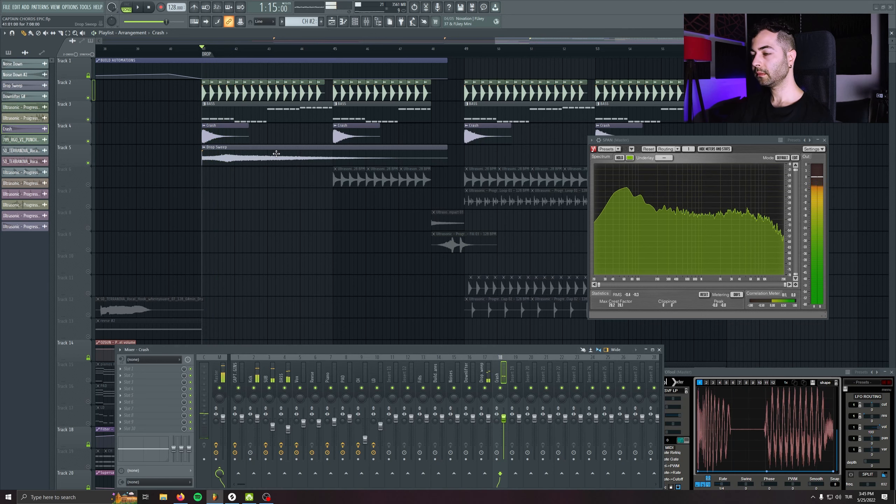
key("space")
double_click(276, 154)
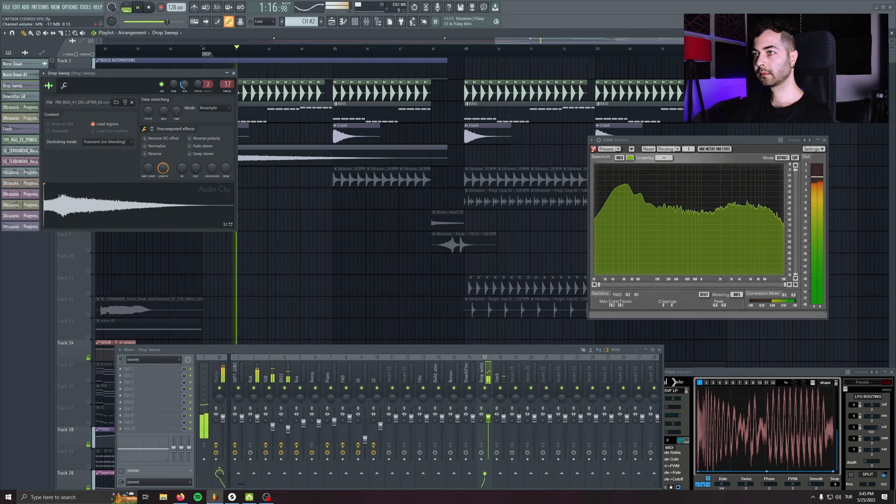
left_click_drag(186, 86, 186, 87)
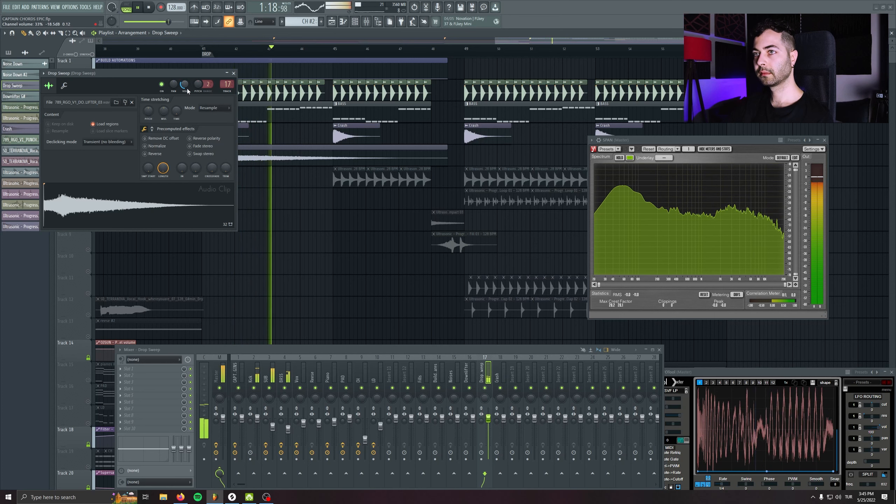
left_click_drag(281, 156, 536, 155)
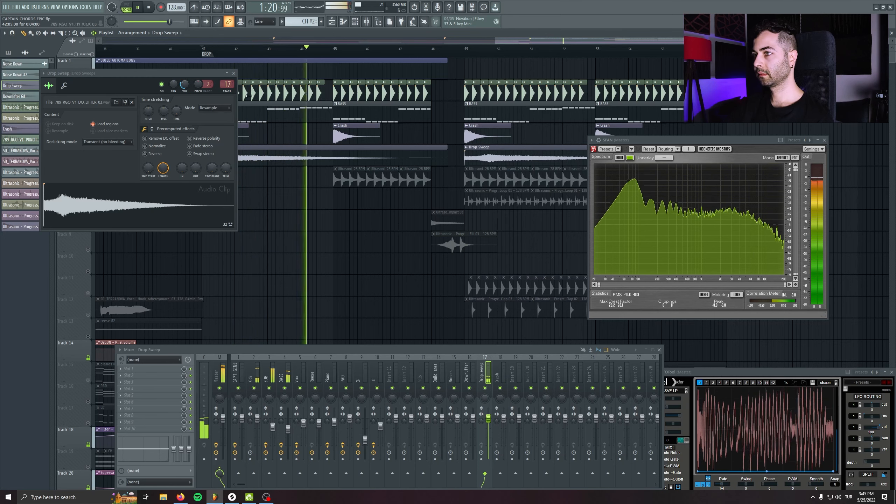
key("Escape")
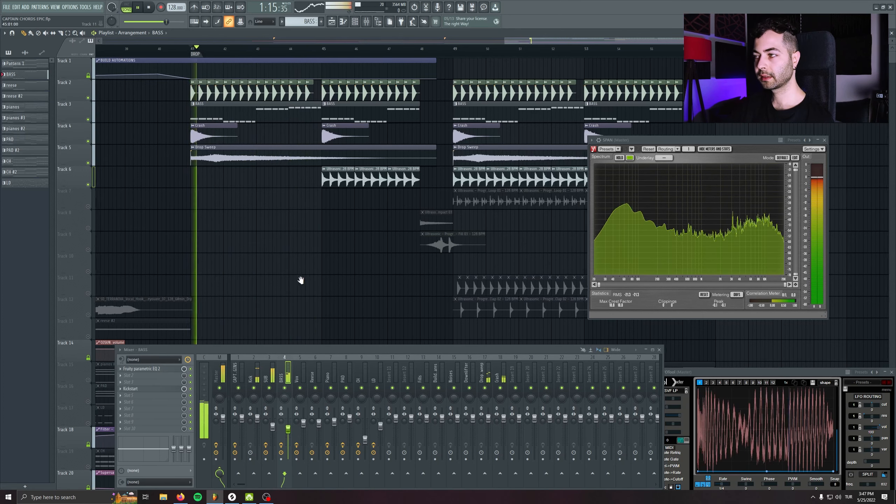
Unmute the Drum Loop on Track 7, and move the open hihat and Preshifted Clap tracks up to Tracks 8 and 9
scroll(300, 280, "right", 1)
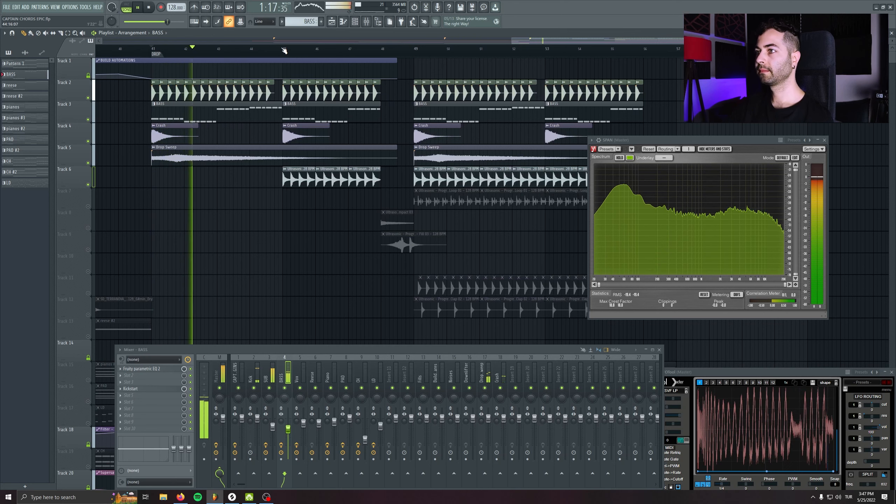
left_click(88, 207)
scroll(77, 285, "up", 3)
scroll(83, 328, "up", 1)
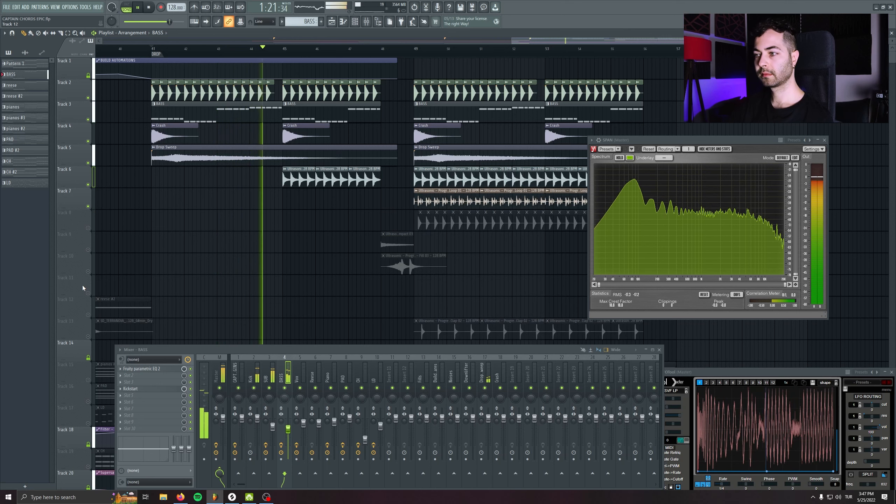
scroll(83, 329, "up", 1)
scroll(80, 304, "up", 1)
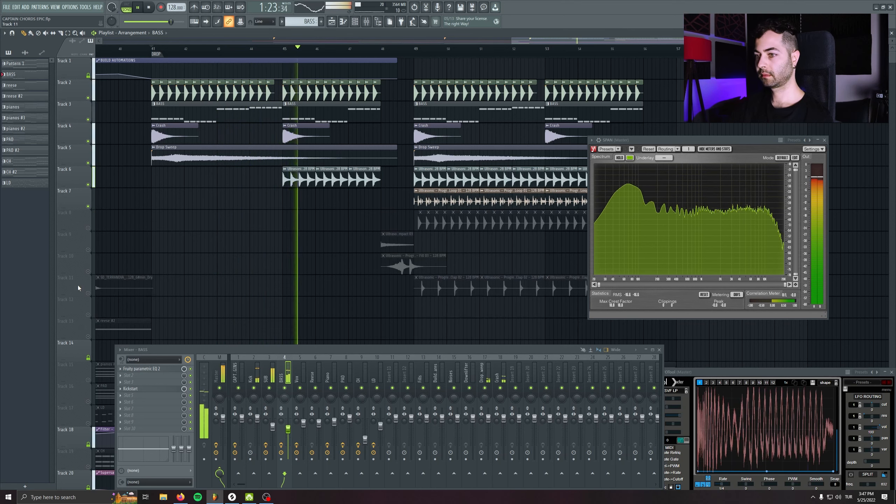
scroll(78, 285, "up", 2)
Set the channel volume of the Drop Clap 02 sample on Track 6 to 39%
double_click(293, 179)
left_click_drag(175, 75, 175, 79)
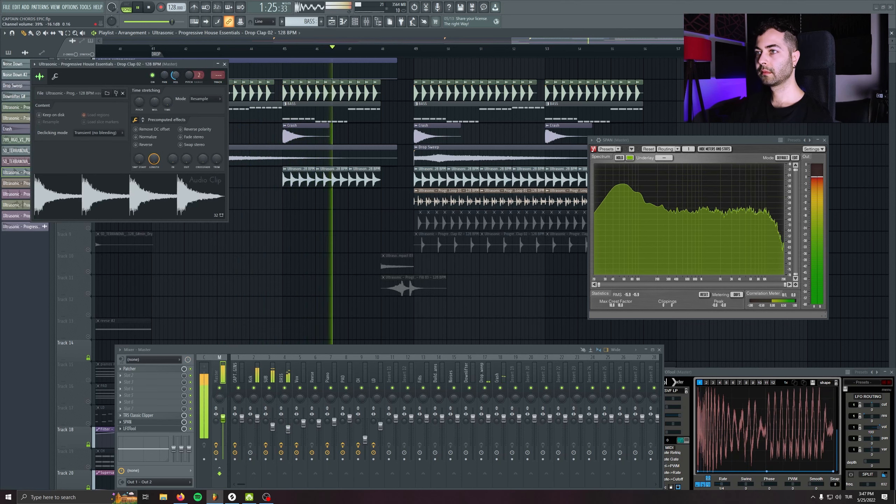
left_click(225, 64)
Unmute the impact and fill on Tracks 10 and 11, and set the Fill 03 channel volume to 51%
left_click_drag(382, 207, 237, 186)
left_click(88, 251)
left_click(88, 272)
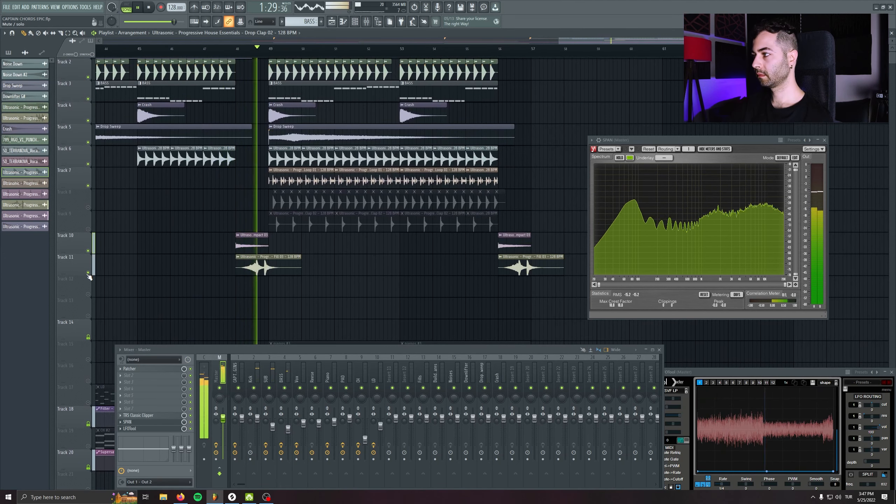
double_click(286, 268)
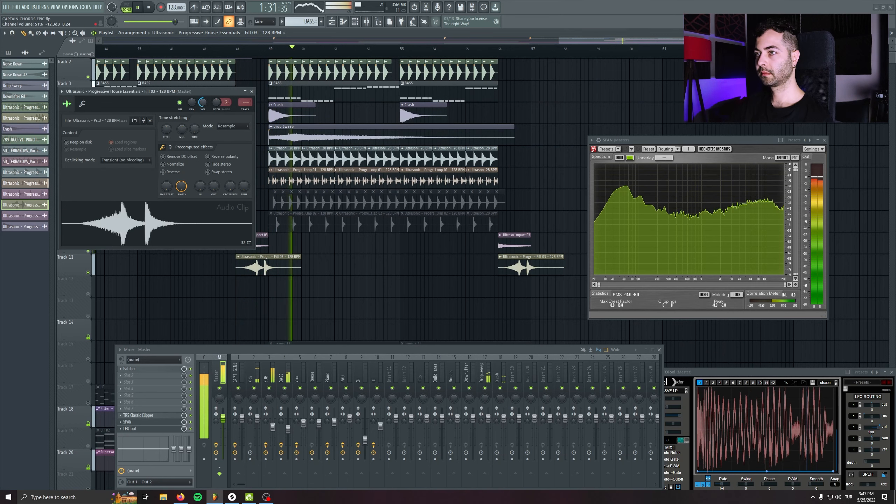
left_click(251, 91)
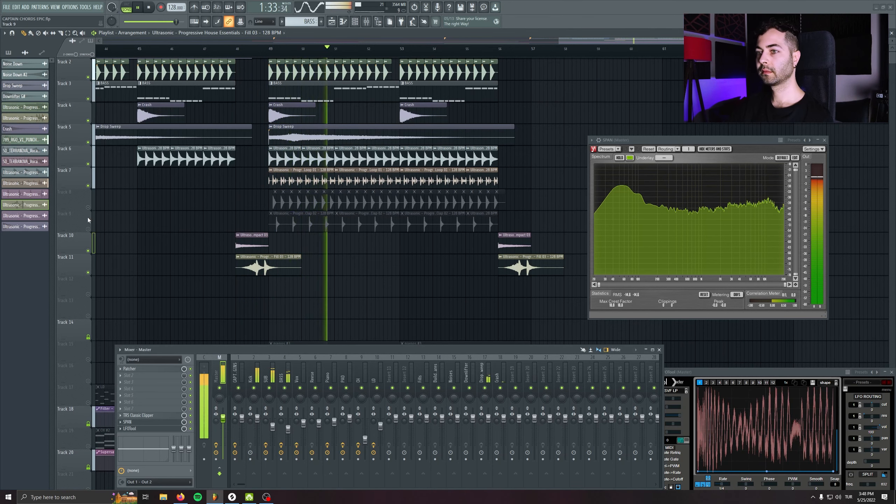
Unmute the Preshifted Clap 02 on Track 9 and set its channel volume to 37%
left_click(87, 229)
double_click(270, 221)
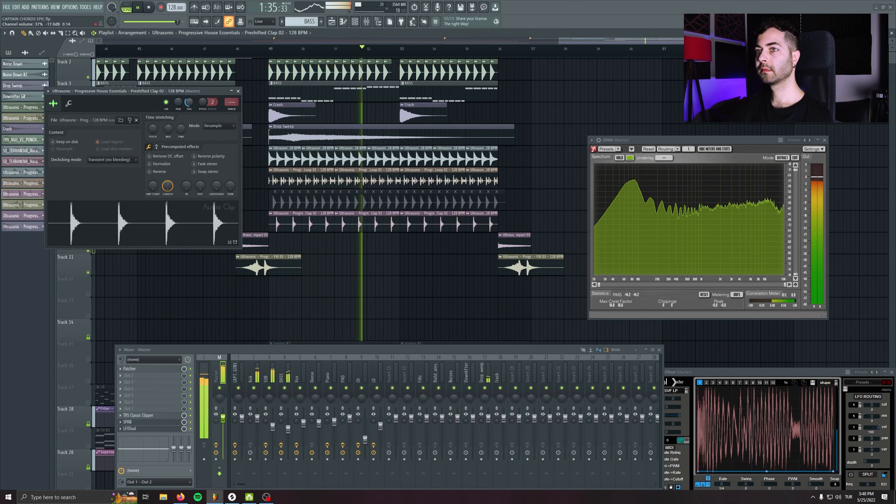
left_click(238, 91)
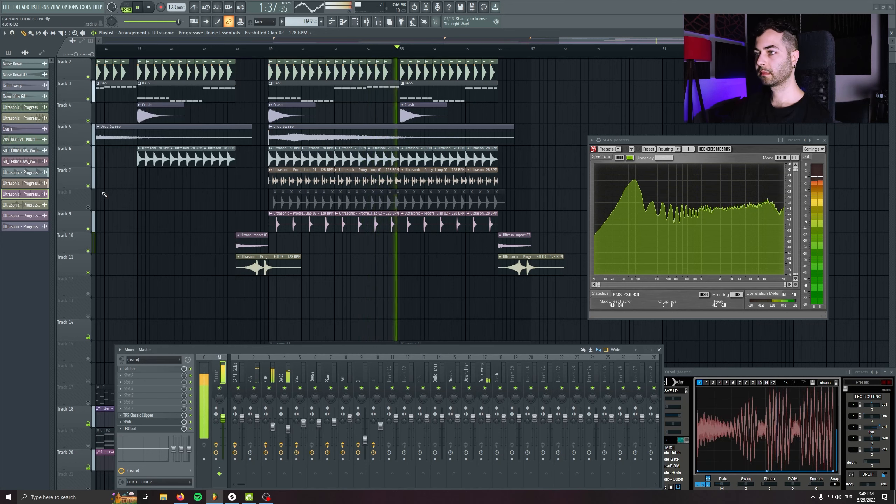
Unmute the Open Hihat 03 on Track 8 and set its channel volume to 42%
left_click(88, 207)
double_click(357, 205)
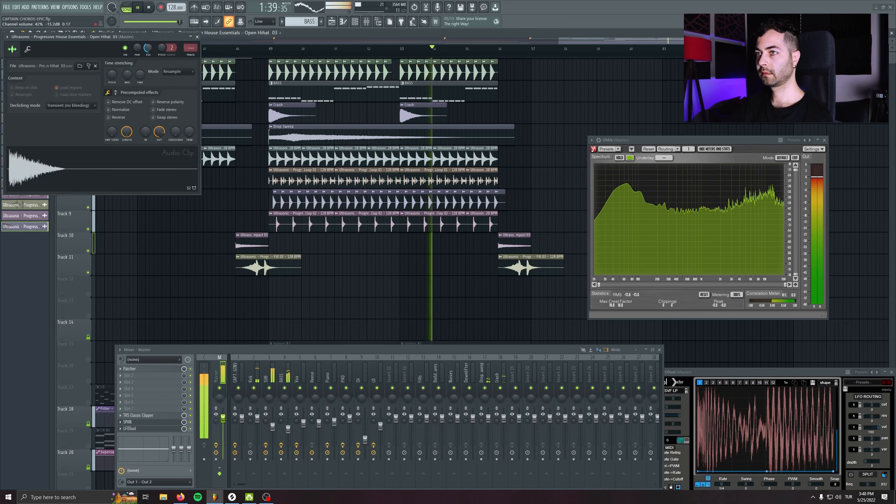
left_click(197, 37)
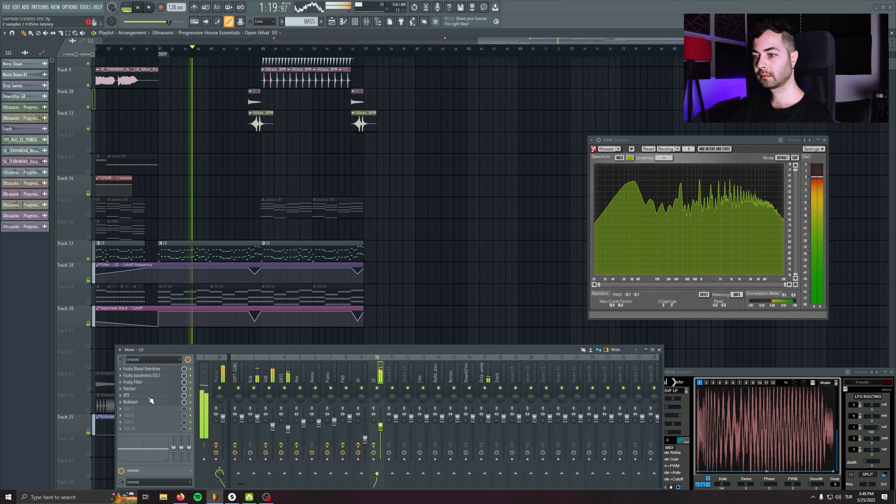
Examine the Fruity parametric EQ 2 curve and the Patcher delay and reverb controls on the LD mixer channel
left_click(141, 375)
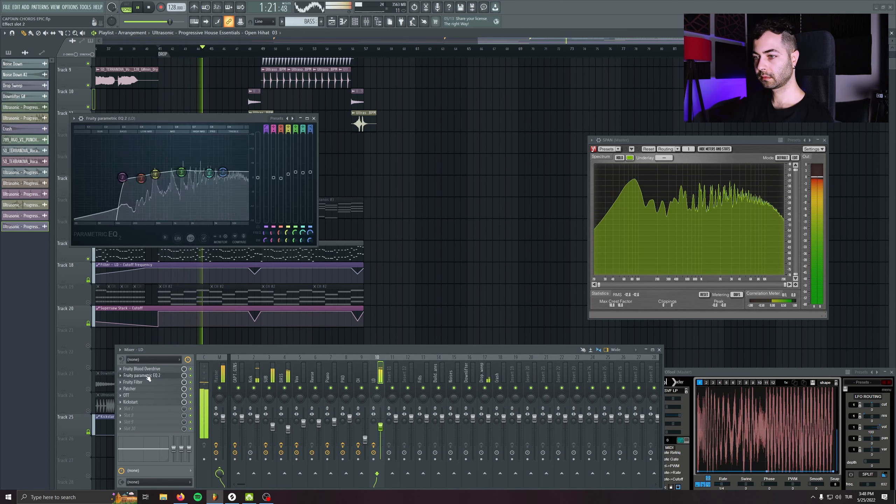
left_click(130, 389)
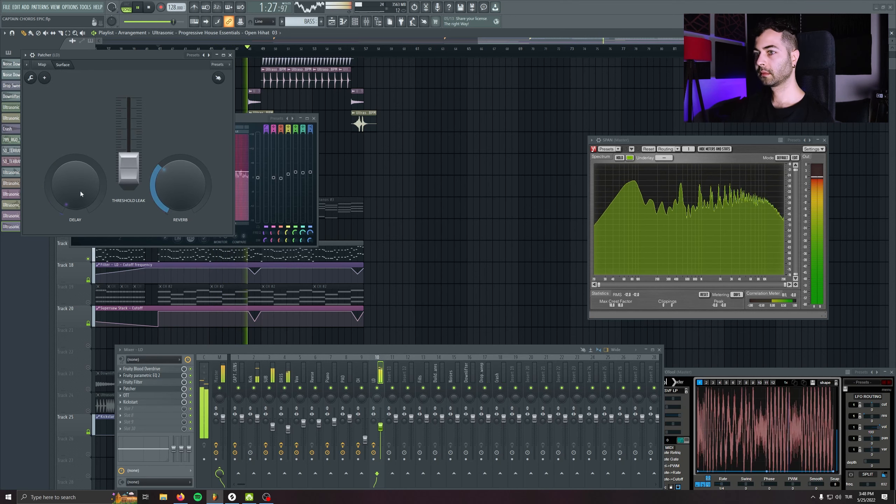
left_click(230, 55)
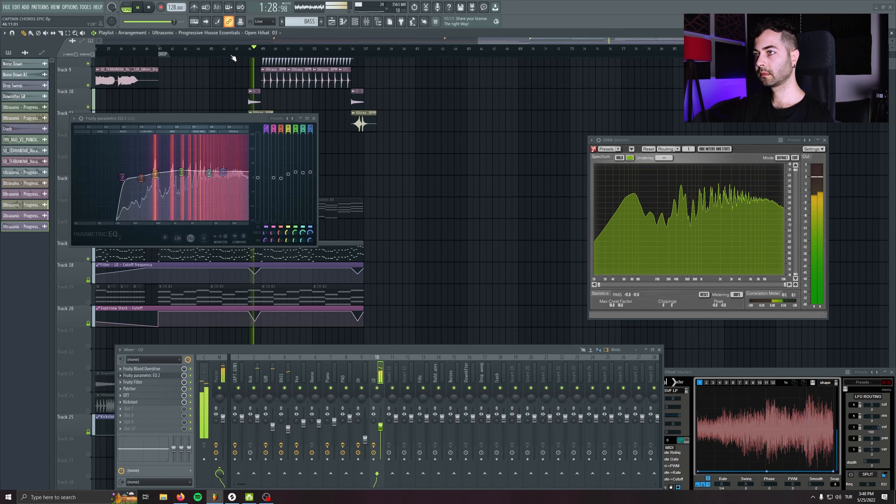
left_click(314, 118)
Unmute the CH #2 chords on Track 19 and raise the CH mixer fader slightly, then select the LD channel
left_click(88, 303)
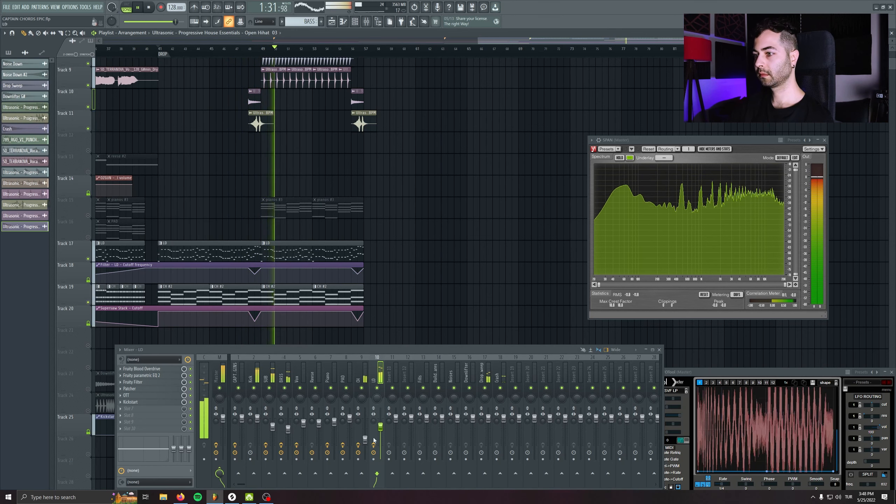
left_click_drag(365, 439, 365, 436)
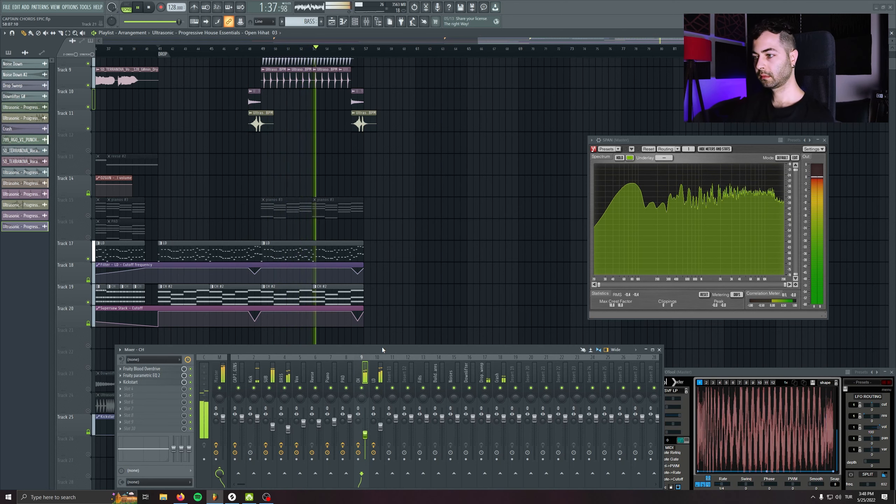
left_click(377, 375)
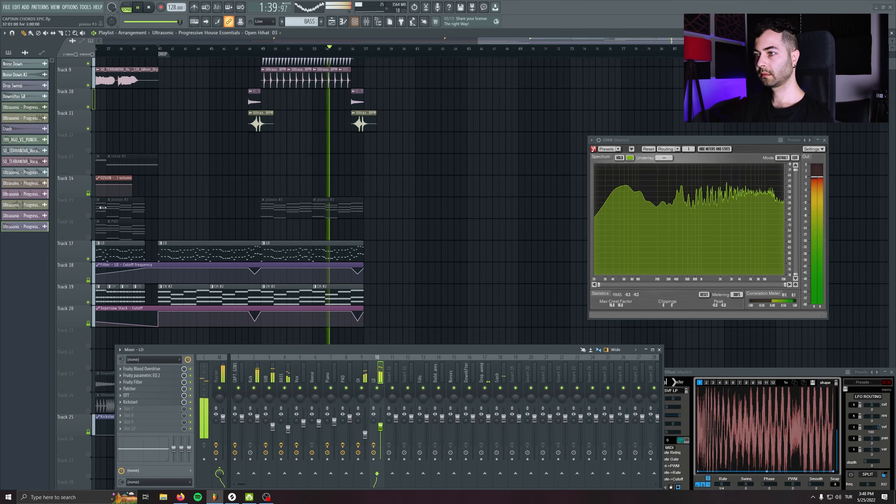
Unmute the piano patterns on Track 15 and lower the Piano mixer fader slightly
left_click(88, 216)
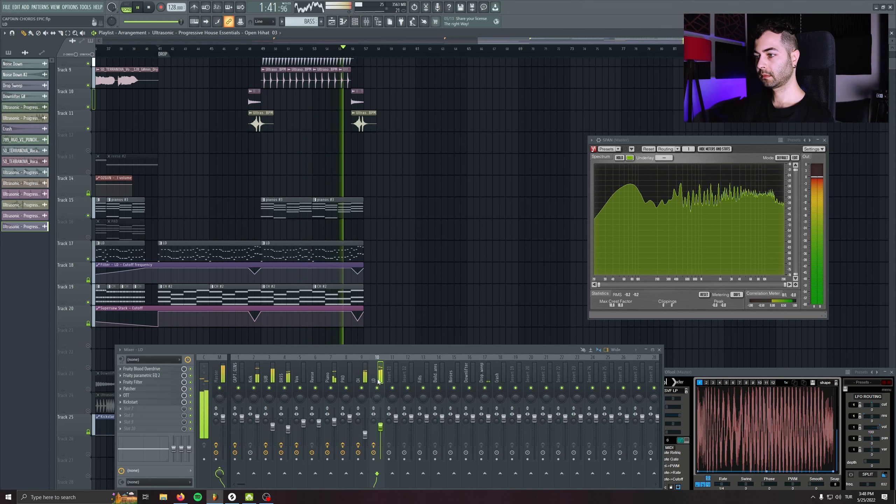
left_click_drag(334, 423, 334, 428)
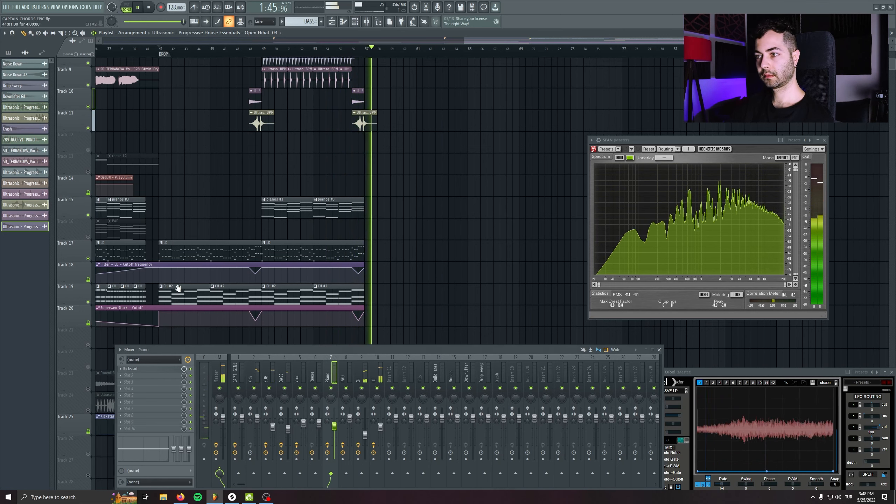
Stop playback, save the project and play the arrangement from the second half of the break
key("space")
scroll(191, 160, "down", 1)
key("ctrl+s")
scroll(182, 186, "up", 2)
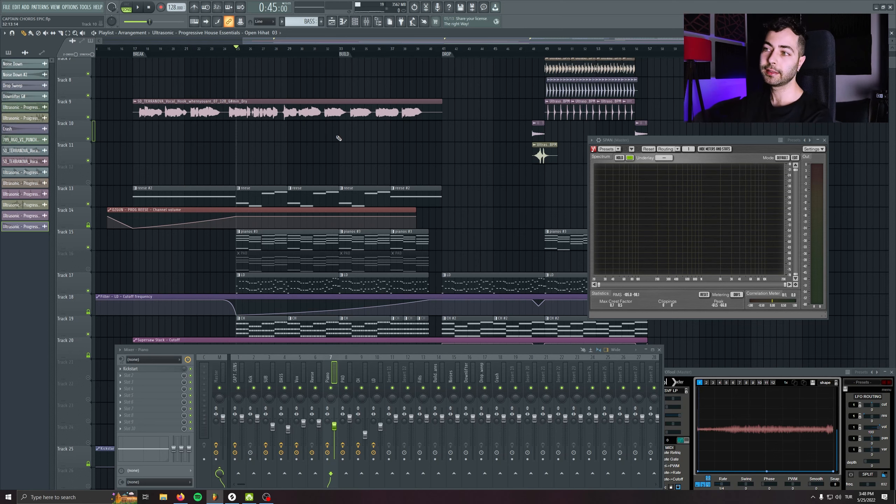
key("space")
scroll(338, 137, "up", 1)
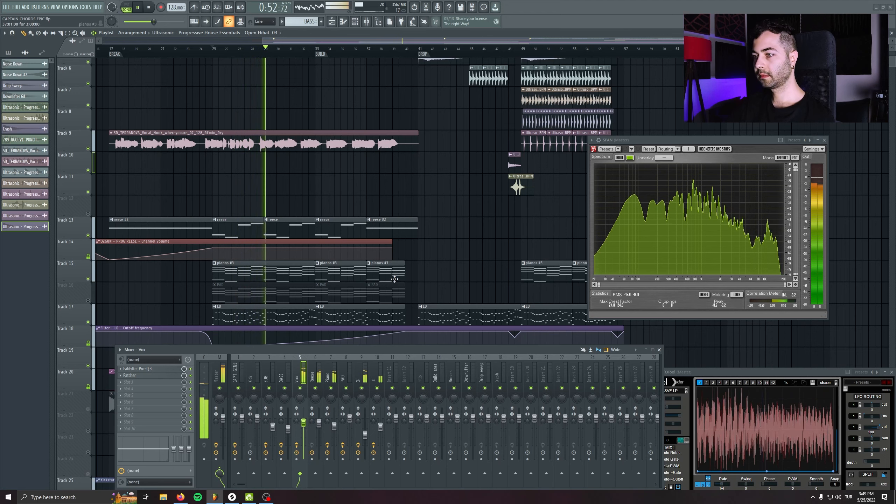
In the Vox channel's FabFilter Pro-Q 3, add a +1.89 dB boost at about 4146 Hz and a -2.28 dB cut near 648 Hz
scroll(356, 194, "down", 4)
left_click(154, 370)
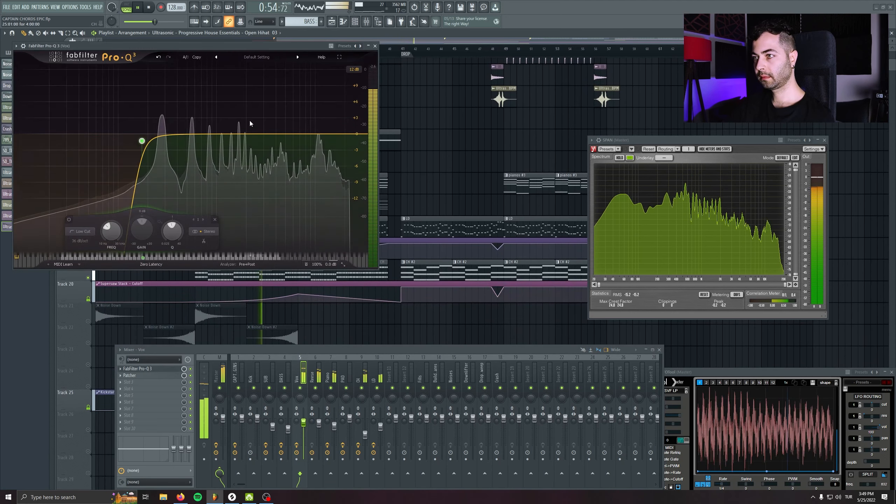
mouse_move(270, 133)
left_mouse_down()
mouse_move(274, 110)
mouse_move(278, 123)
left_mouse_up()
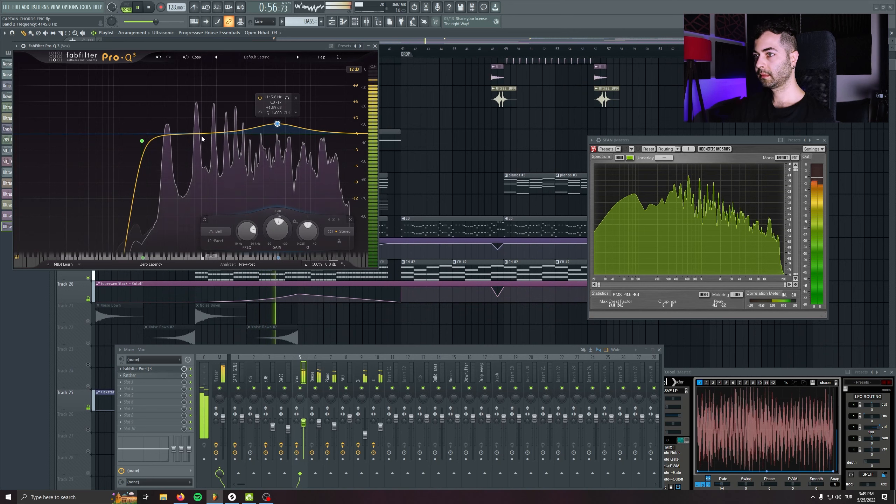
left_click_drag(198, 135, 198, 146)
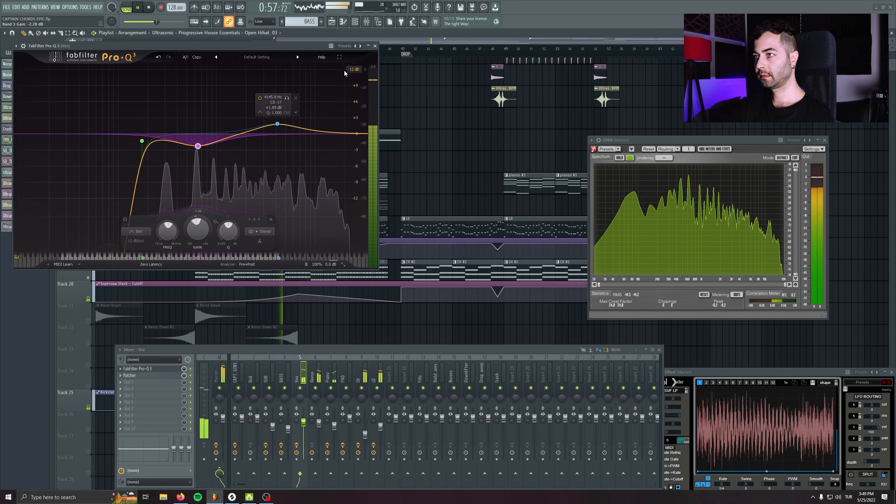
left_click(376, 46)
Reopen the vocal equalizer and reduce the cut near 648 Hz to -0.59 dB
left_click(158, 372)
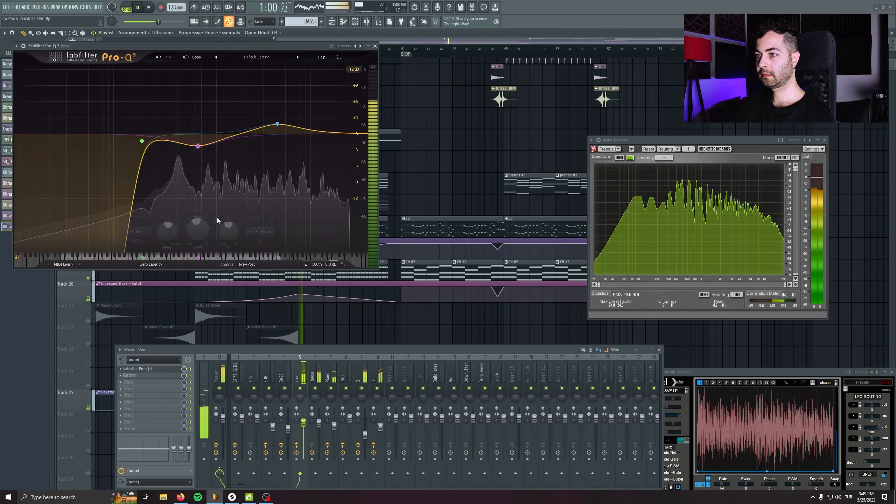
left_click_drag(197, 145, 198, 138)
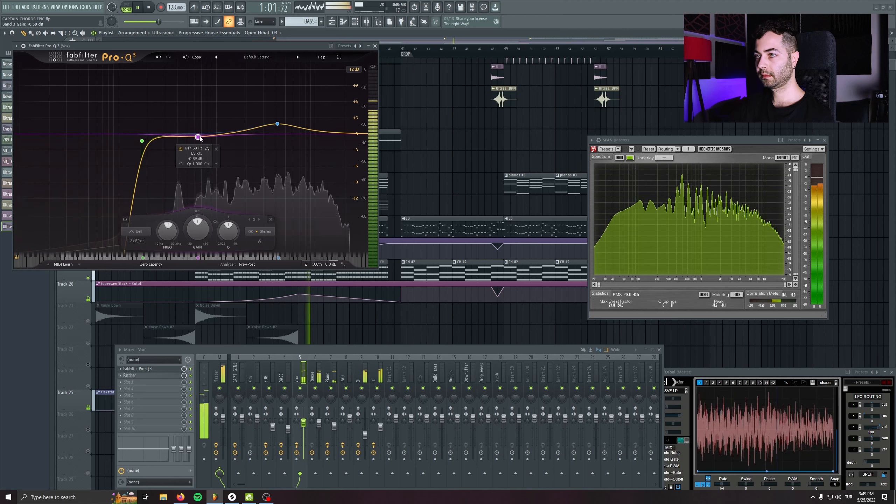
left_click(375, 46)
Unmute the PAD patterns on Track 16, select the PAD mixer channel, and unmute the noise, downlifter and build-up clips on Tracks 21 to 24
left_click(89, 213)
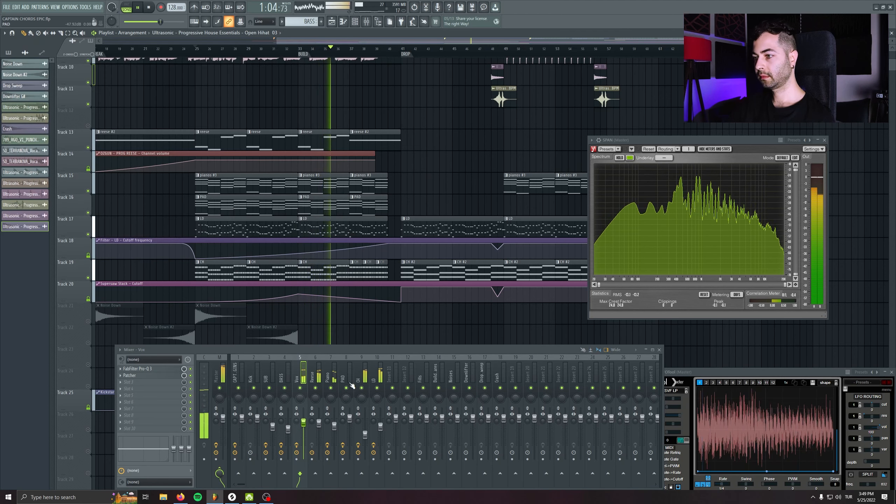
left_click(351, 419)
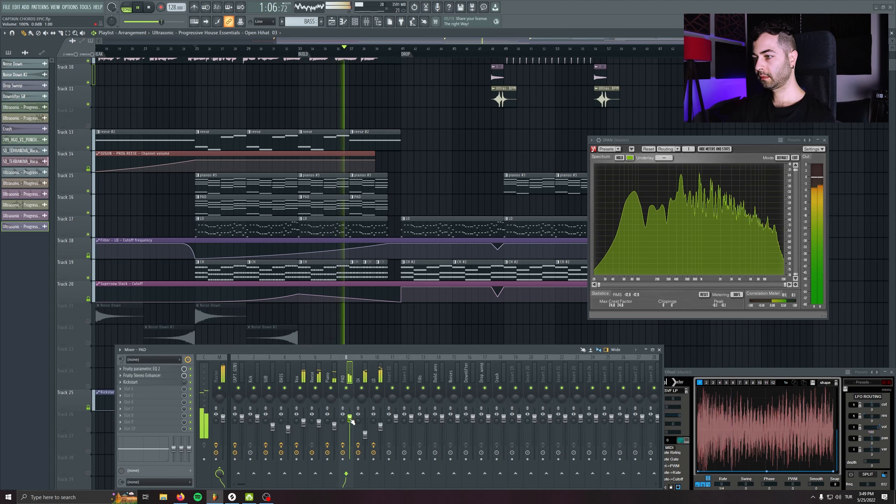
scroll(356, 200, "down", 5)
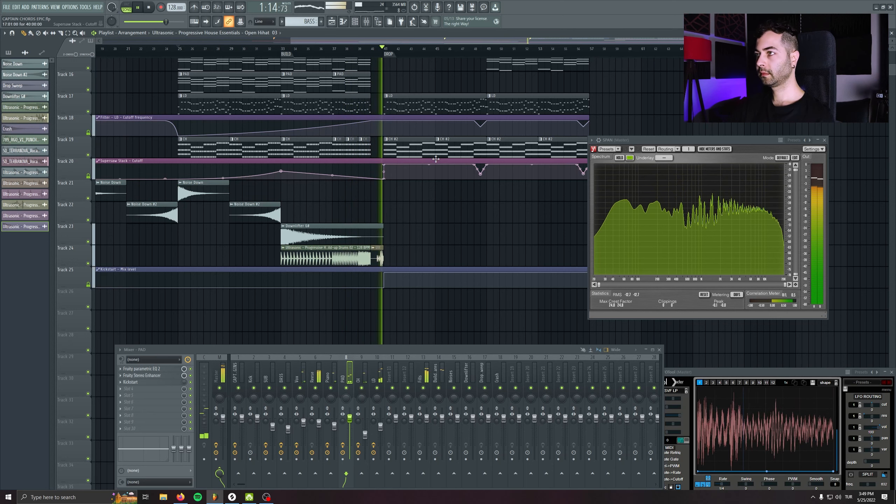
scroll(403, 141, "up", 7)
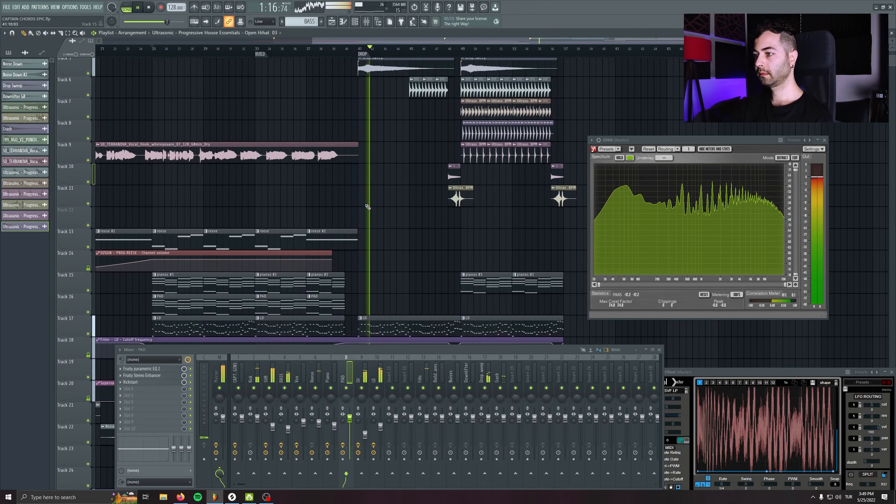
scroll(353, 214, "up", 2)
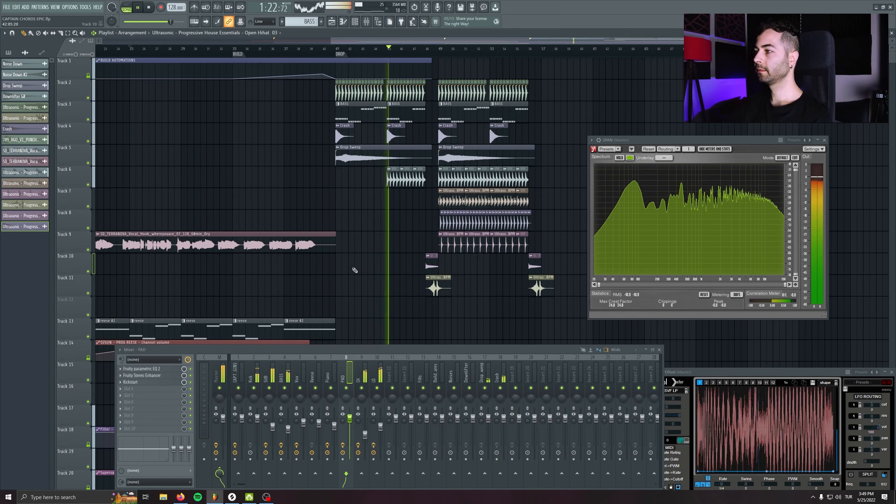
scroll(352, 187, "down", 1)
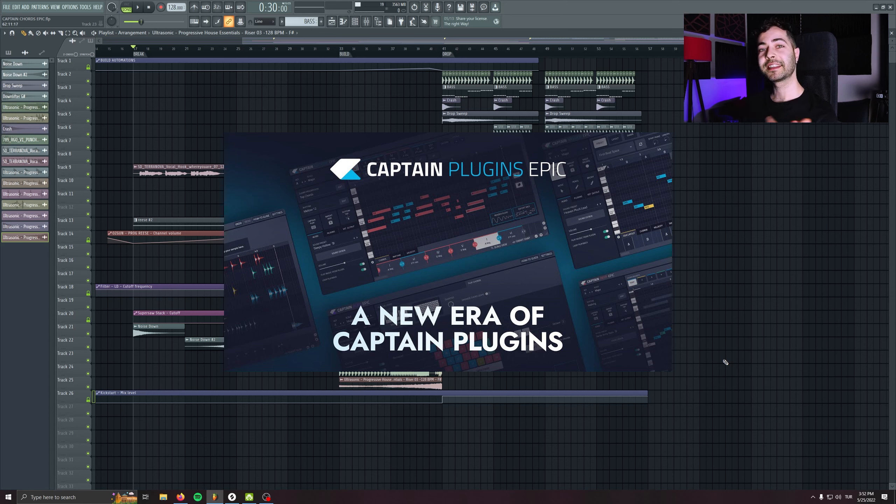
Play the full arrangement and set the Kick mixer fader to 94% (-1.4 dB), with the mixer shown only for this adjustment
key("space")
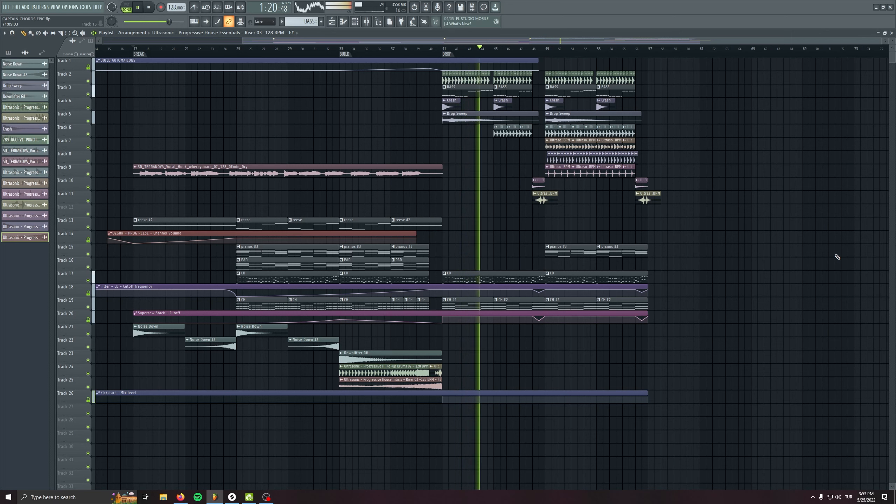
key("F9")
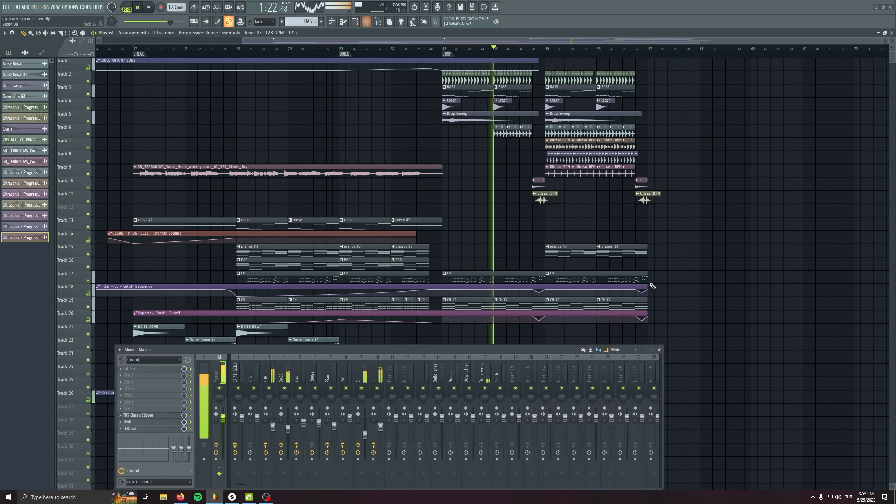
left_click(256, 420)
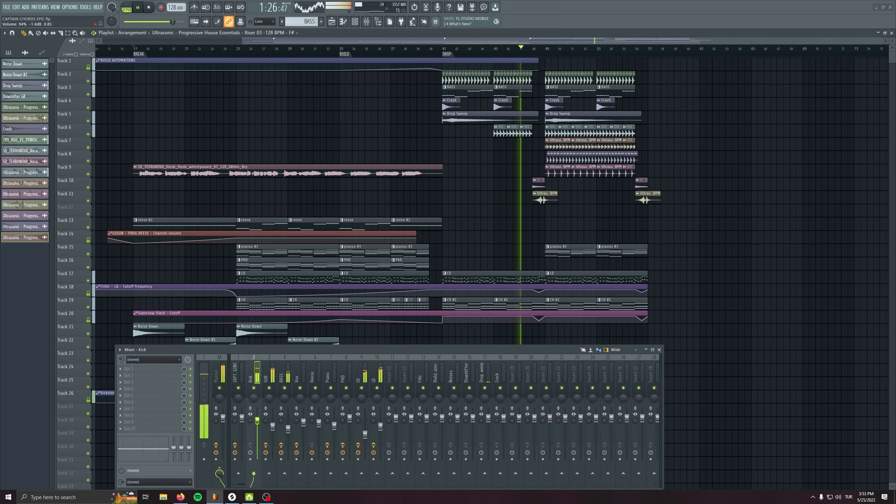
key("F9")
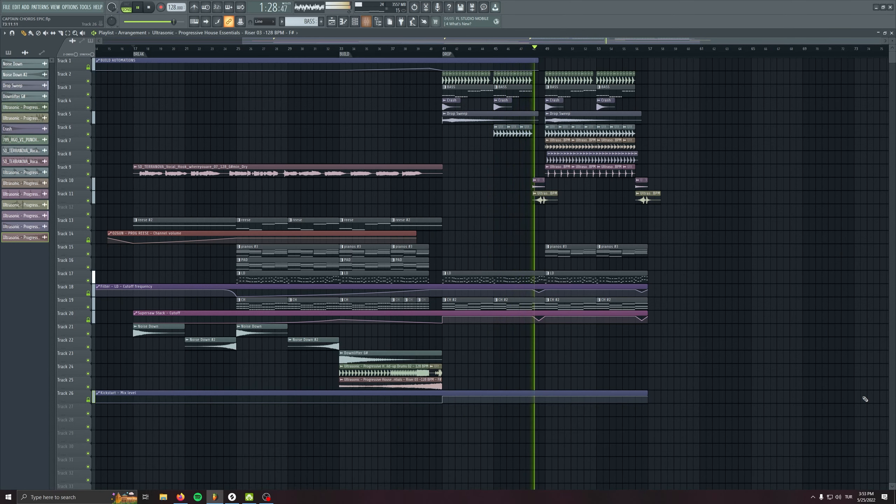